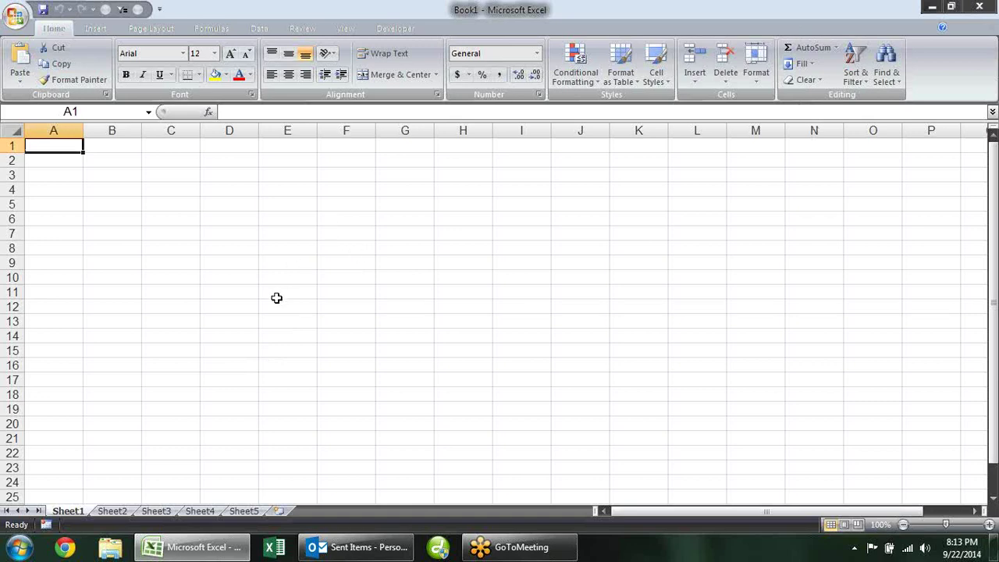
Step: Select a few cells on the empty sheet: C5, C3, D4, B4, then D4 again
left_click(177, 207)
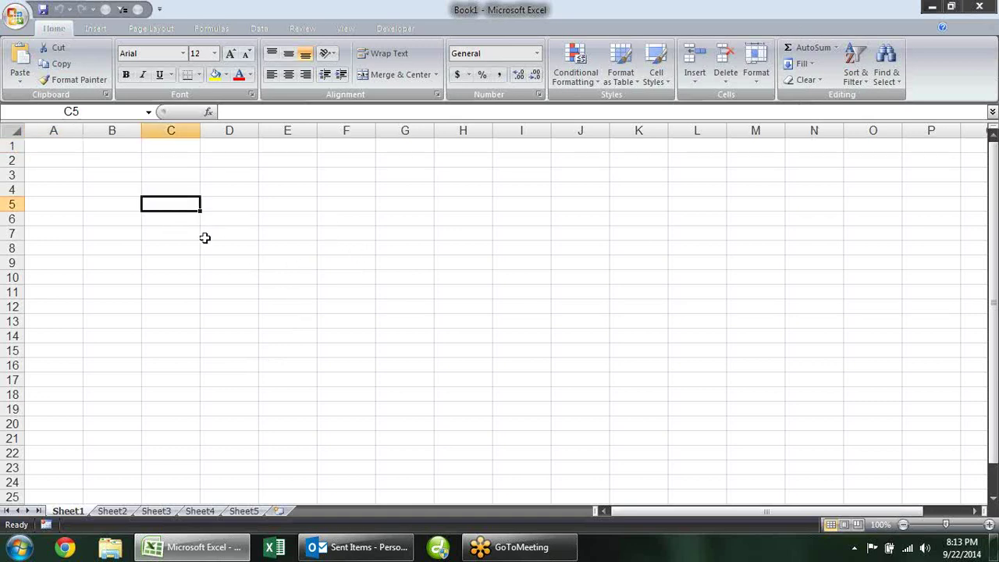
left_click(192, 173)
left_click(233, 194)
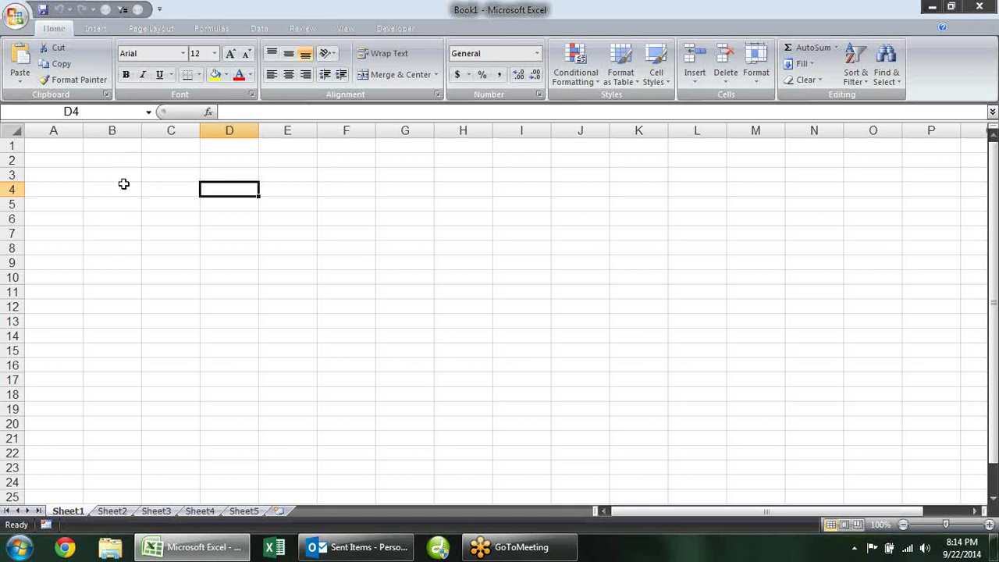
left_click(131, 185)
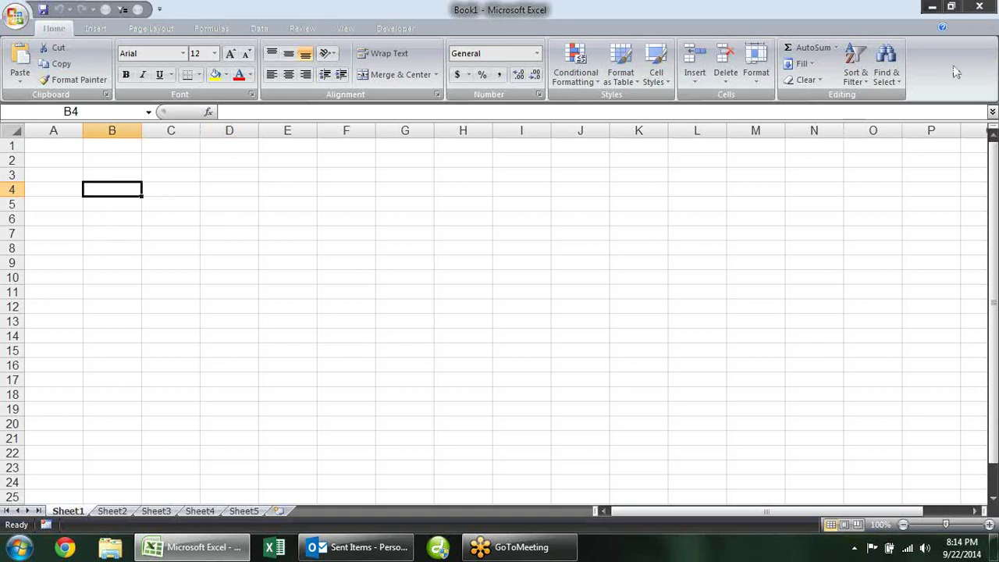
left_click(990, 39)
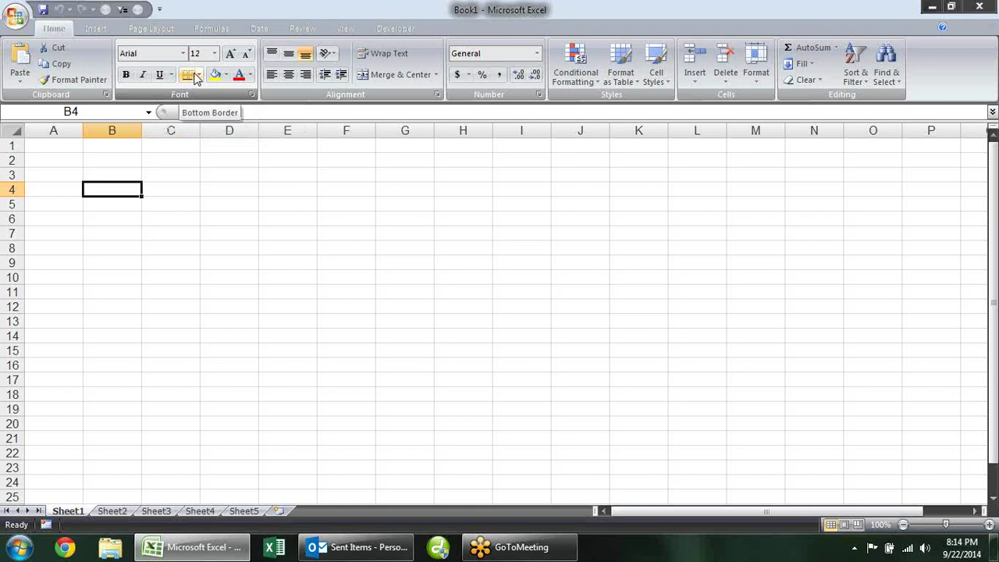
left_click(229, 187)
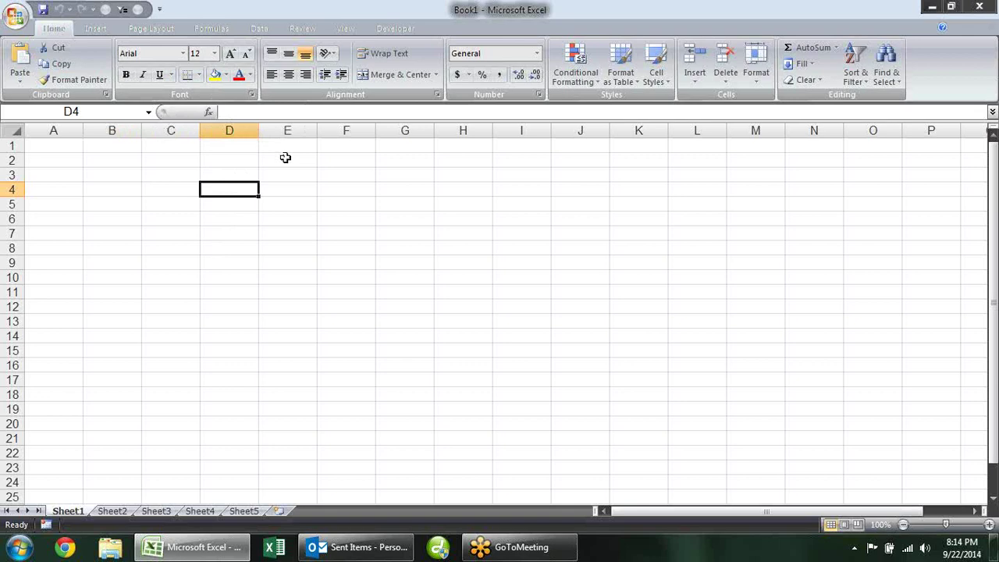
Step: Show and dismiss the ribbon KeyTips, then launch the On-Screen Keyboard (osk) and close it
key("alt")
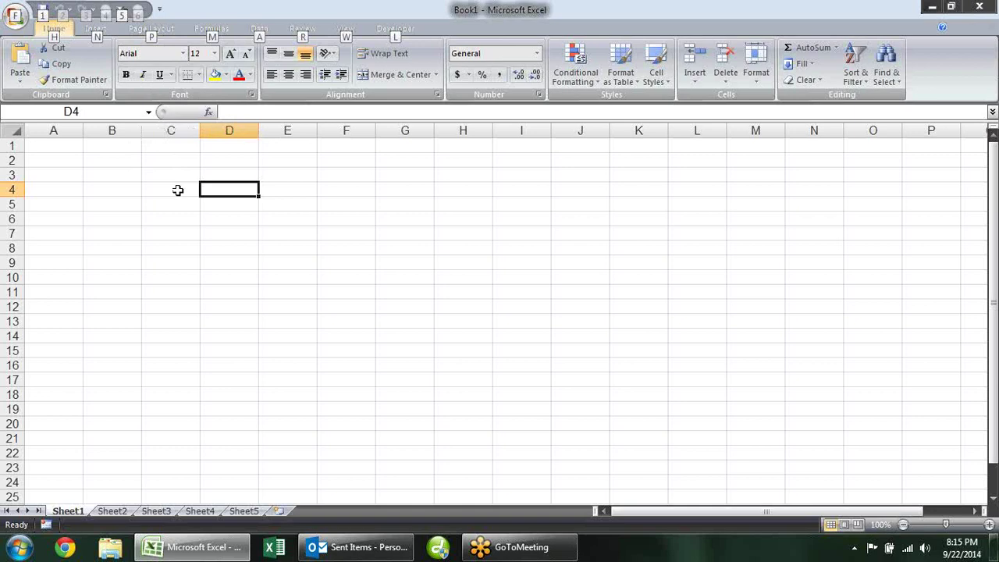
key("Escape")
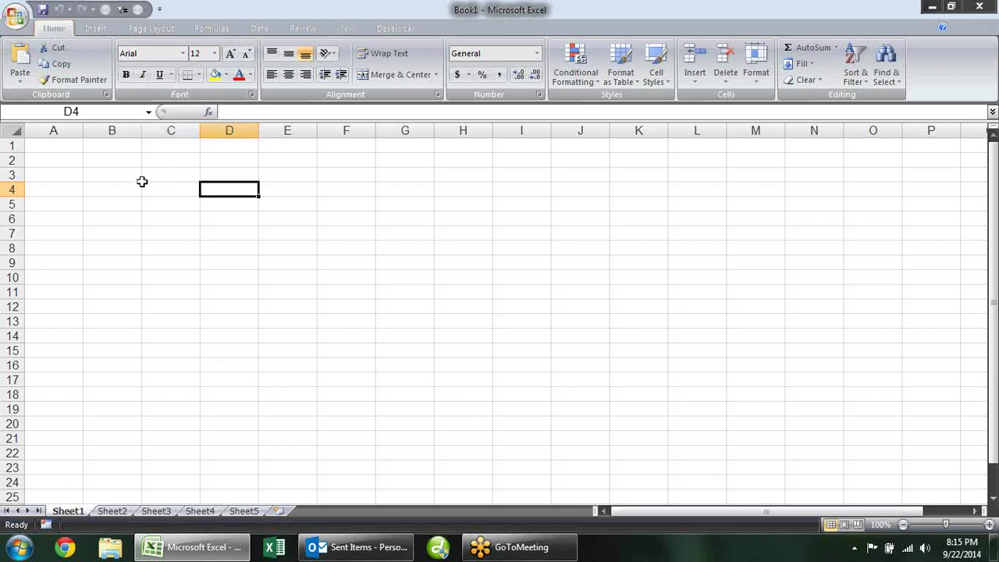
key("super+r")
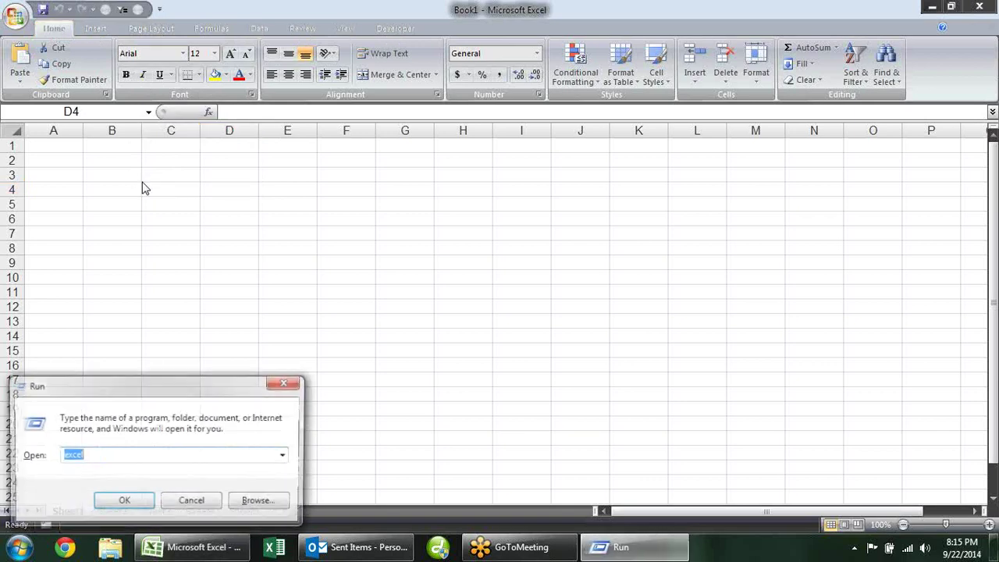
type("osk")
key("Return")
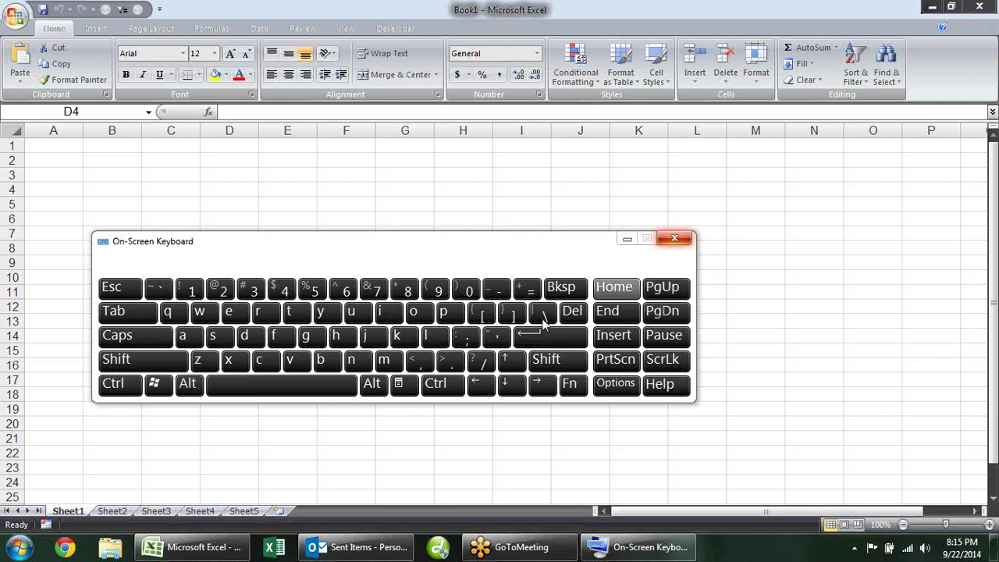
left_click(191, 386)
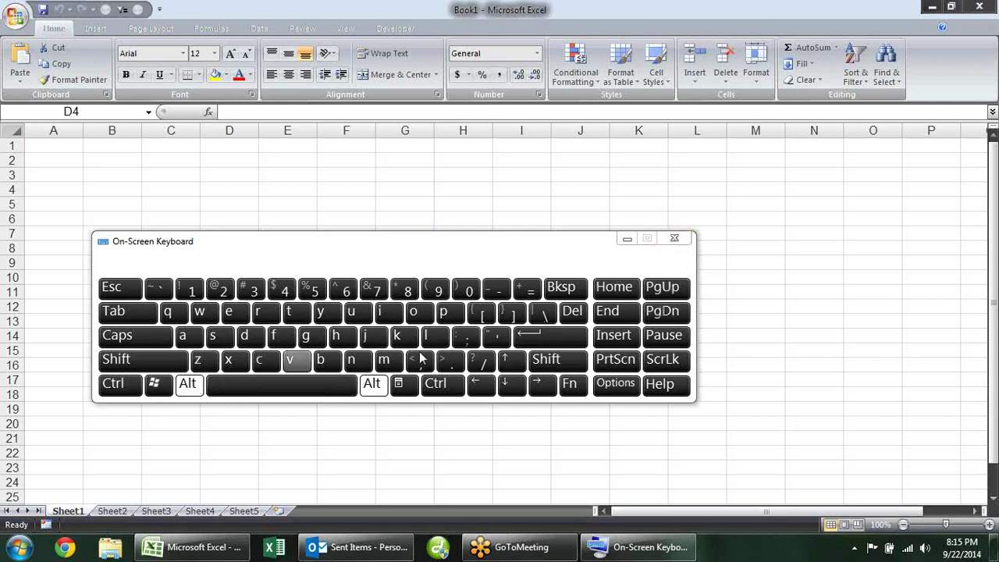
left_click(674, 239)
Step: Drag-select the cell block D3:H12
left_click(240, 207)
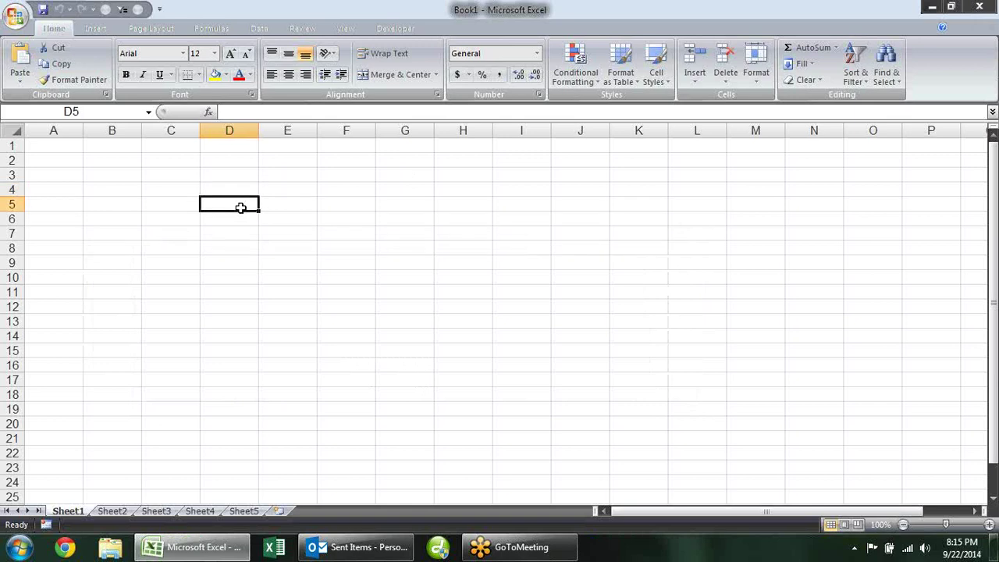
key("alt")
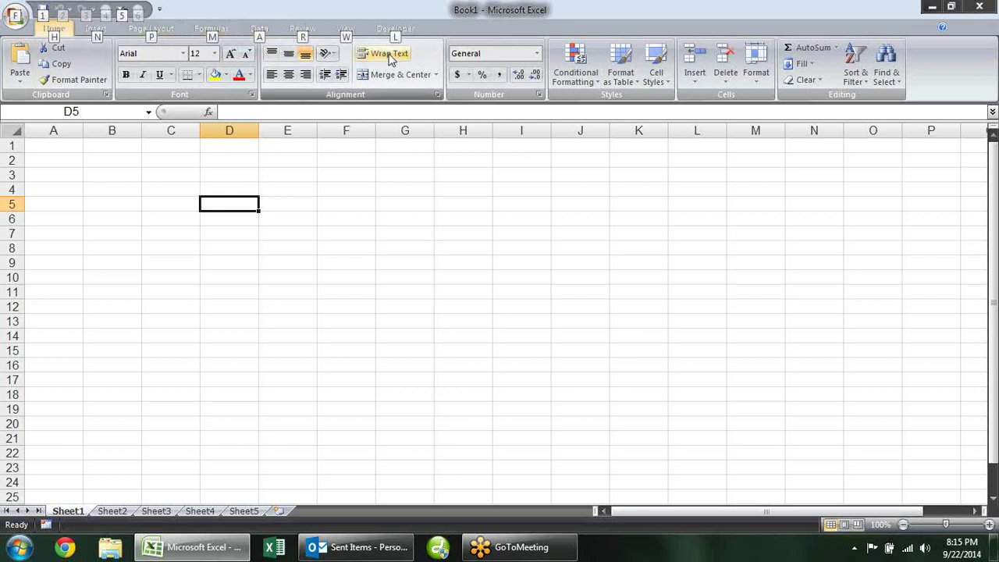
key("Escape")
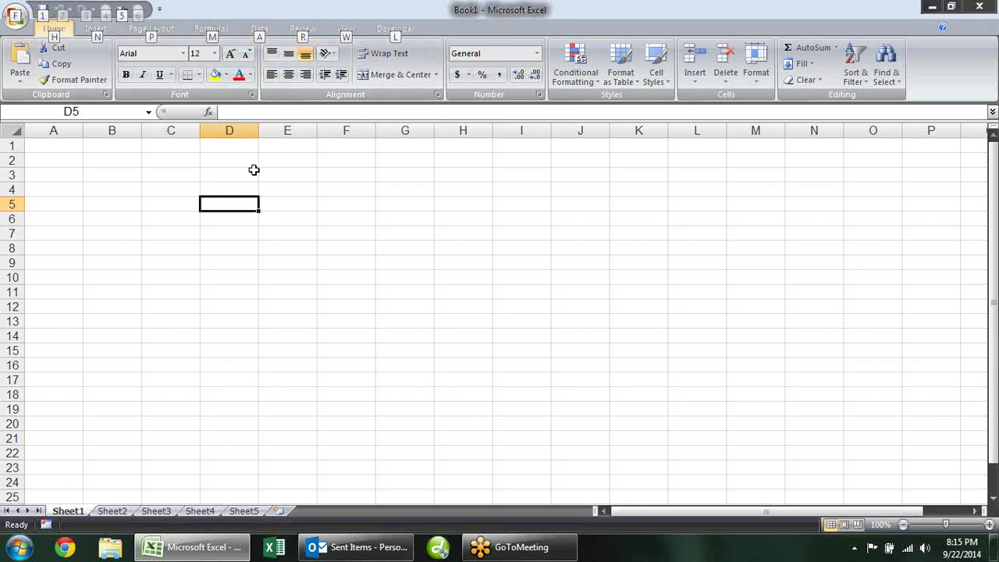
left_click(330, 208)
mouse_move(250, 160)
left_mouse_down()
mouse_move(416, 269)
mouse_move(421, 315)
left_mouse_up()
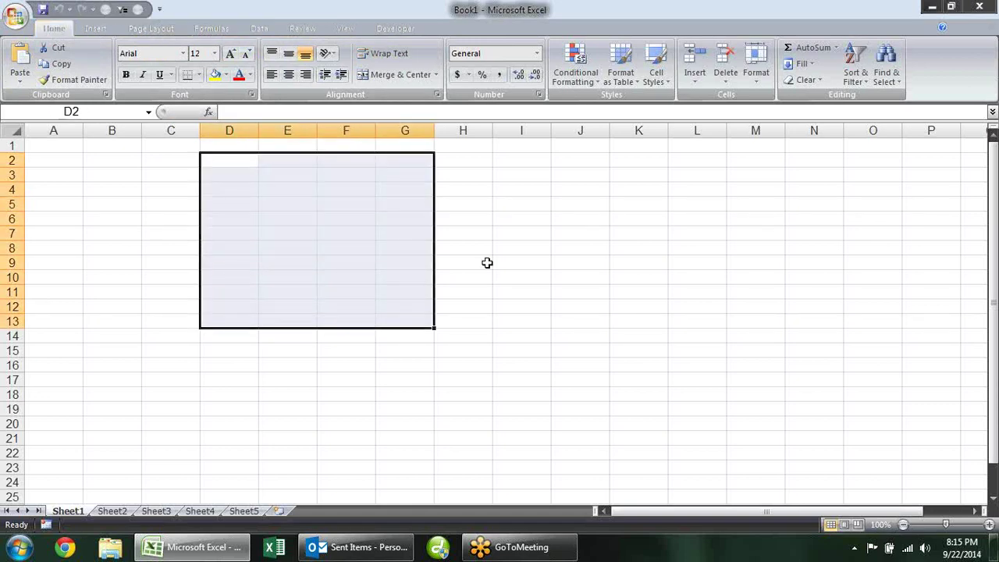
left_click(643, 202)
left_click_drag(232, 174, 460, 310)
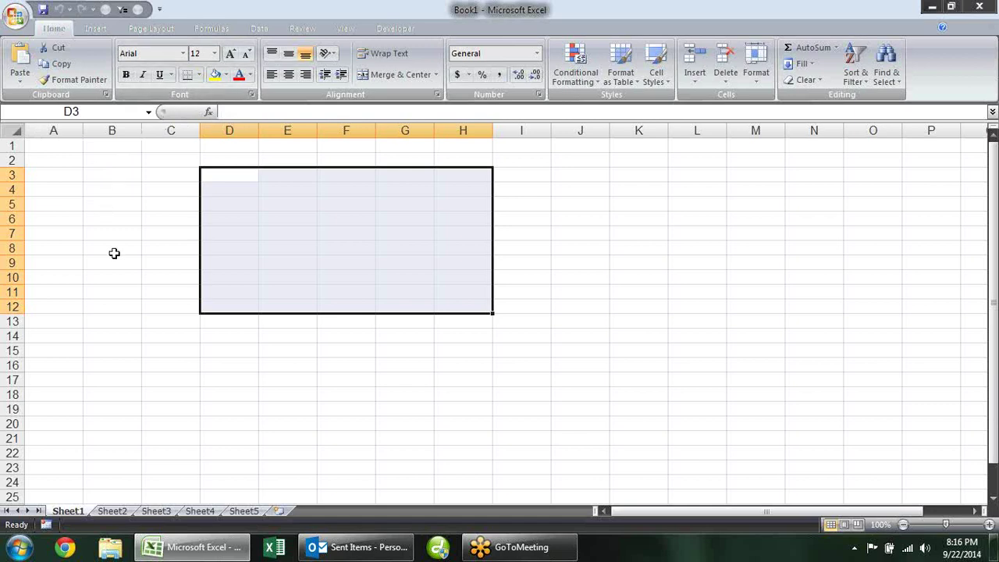
Step: Bring up the Home tab KeyTips with Alt, H
key("alt")
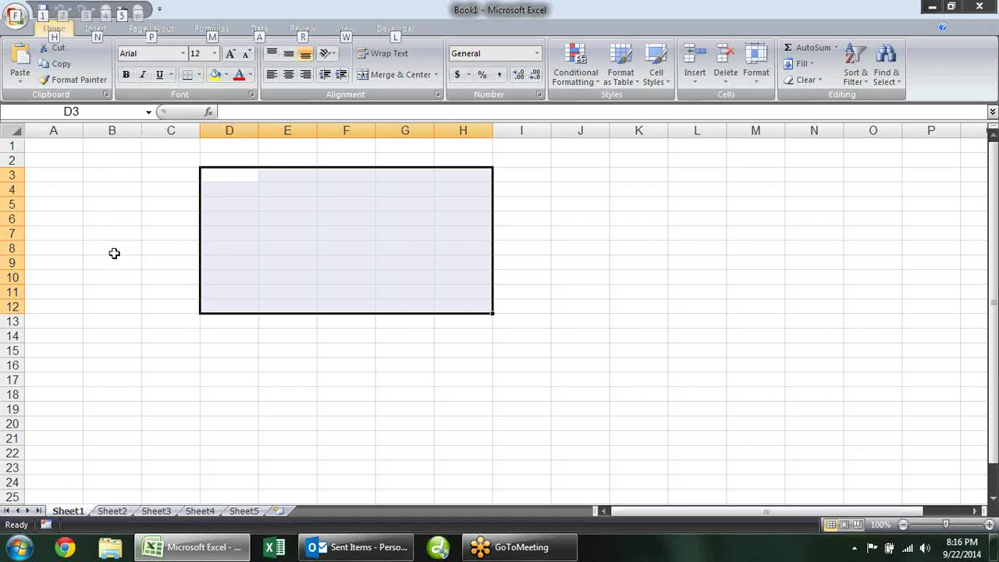
key("alt")
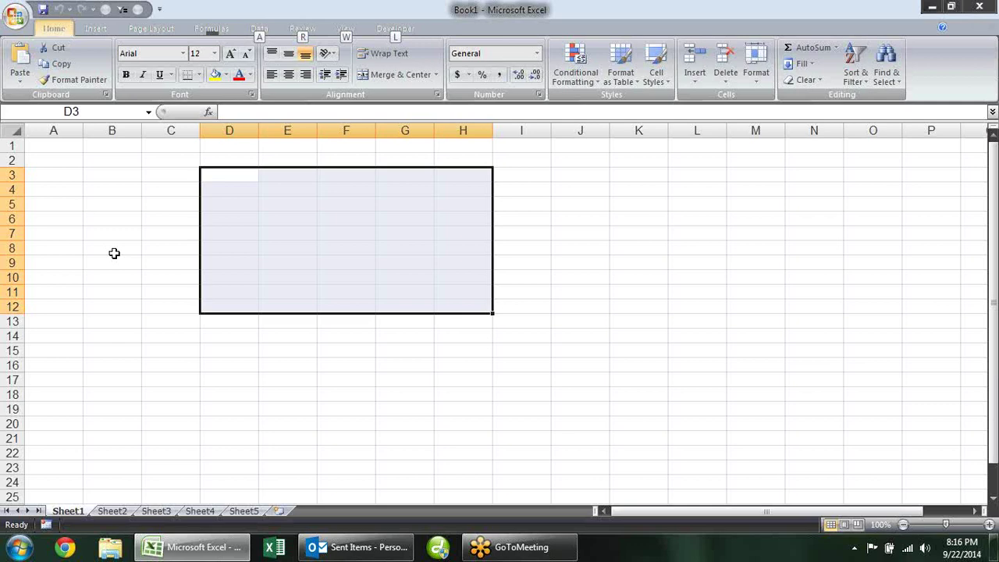
key("h")
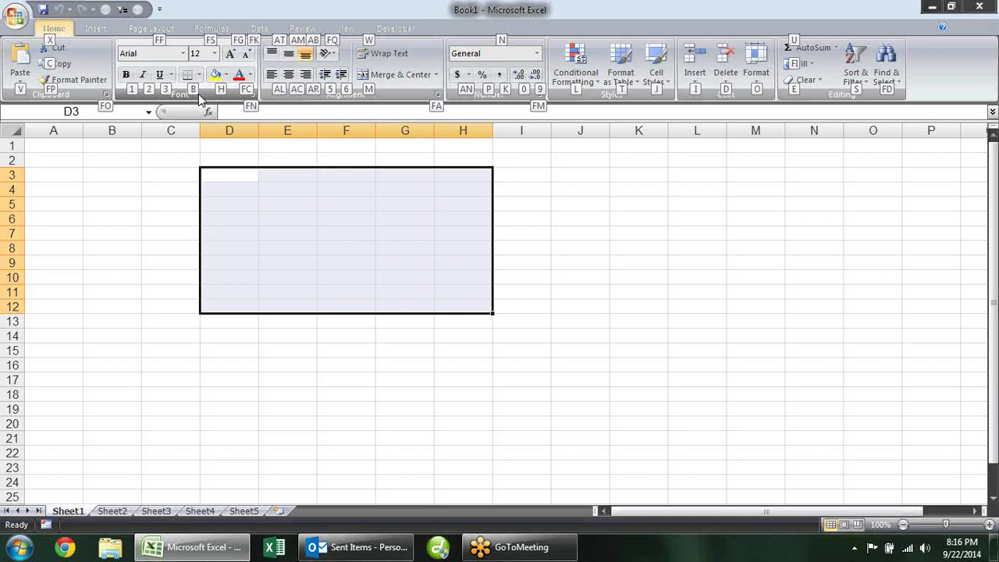
Step: Apply All Borders to D3:H12 from the Borders list, then click G6 to deselect
key("b")
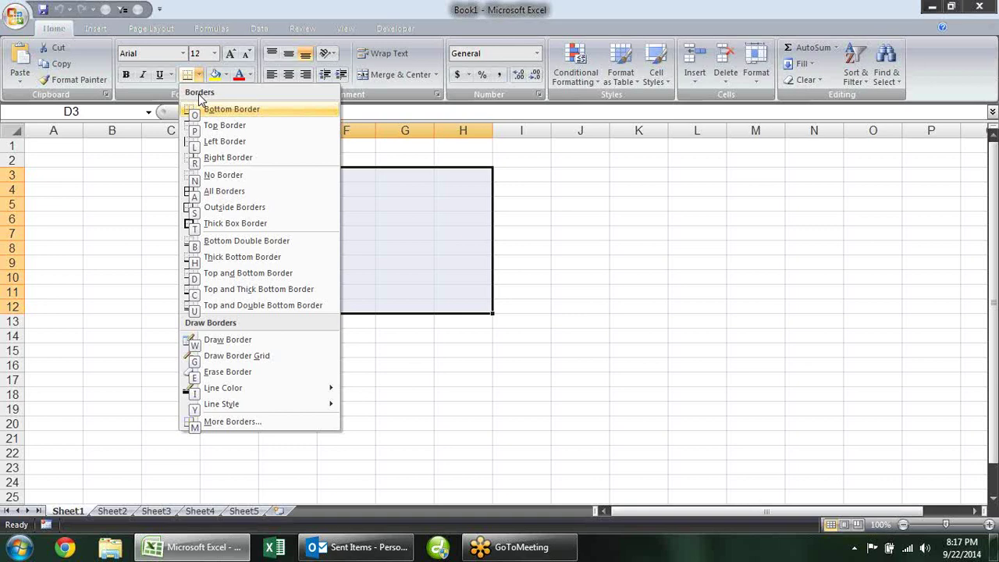
key("a")
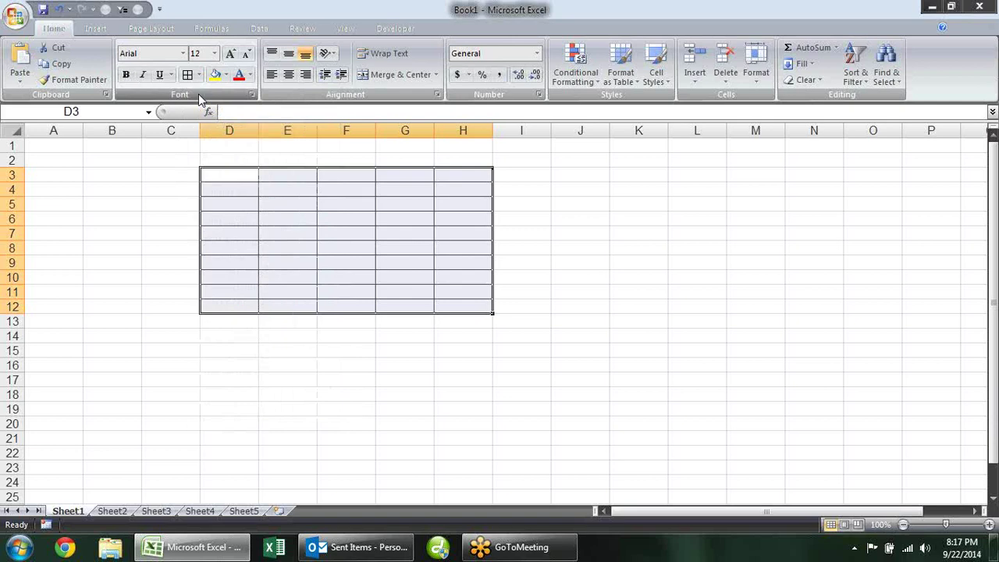
left_click(382, 219)
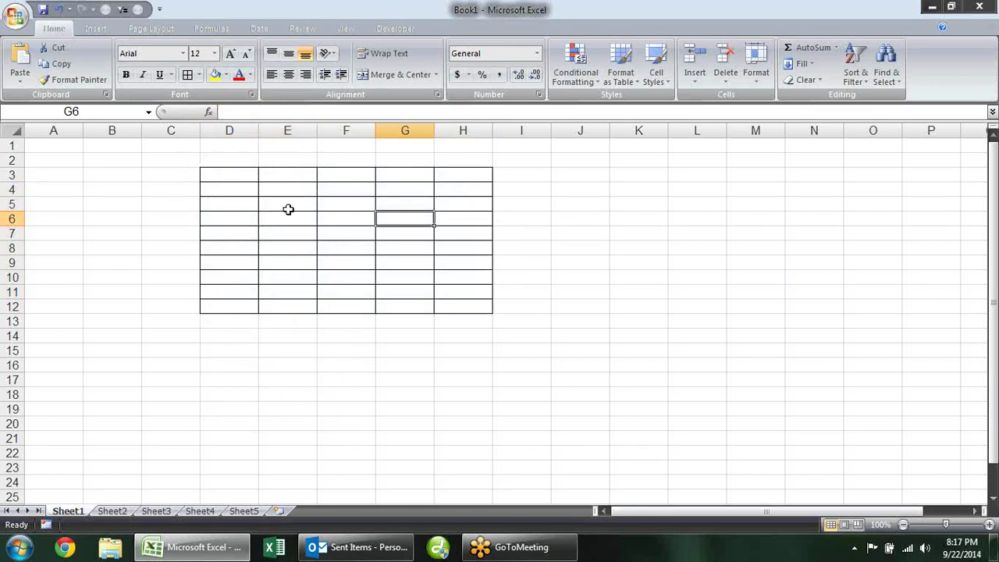
Step: Select E5:G9 and merge it into one centred cell with Merge & Center (Alt, H, M, C)
left_click_drag(249, 190, 383, 241)
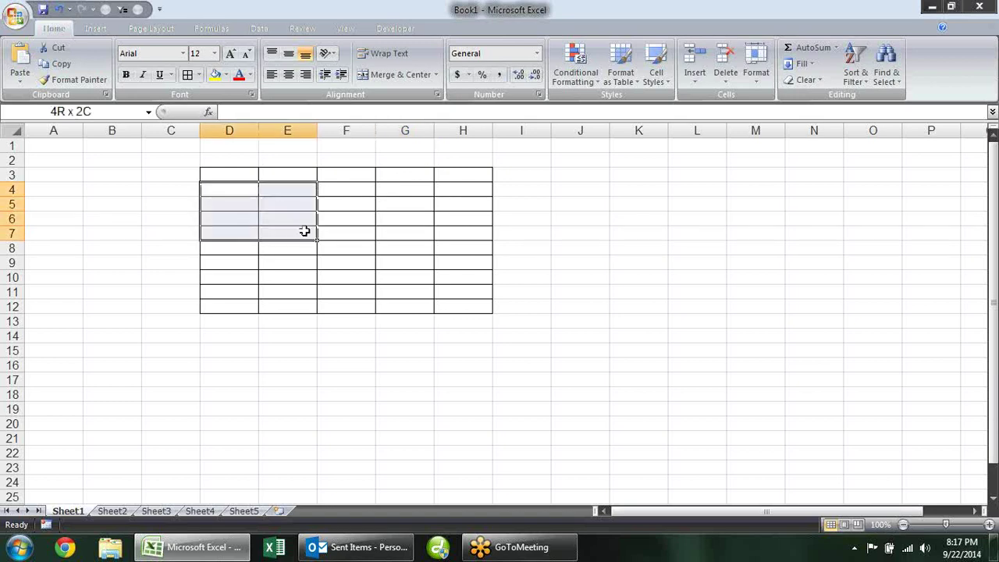
left_click(314, 200)
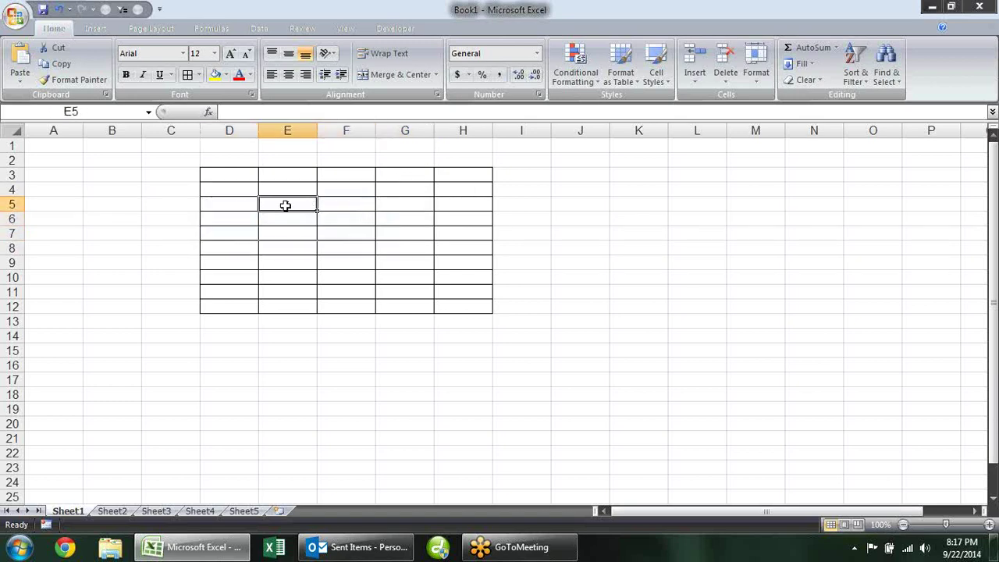
left_click_drag(286, 206, 406, 261)
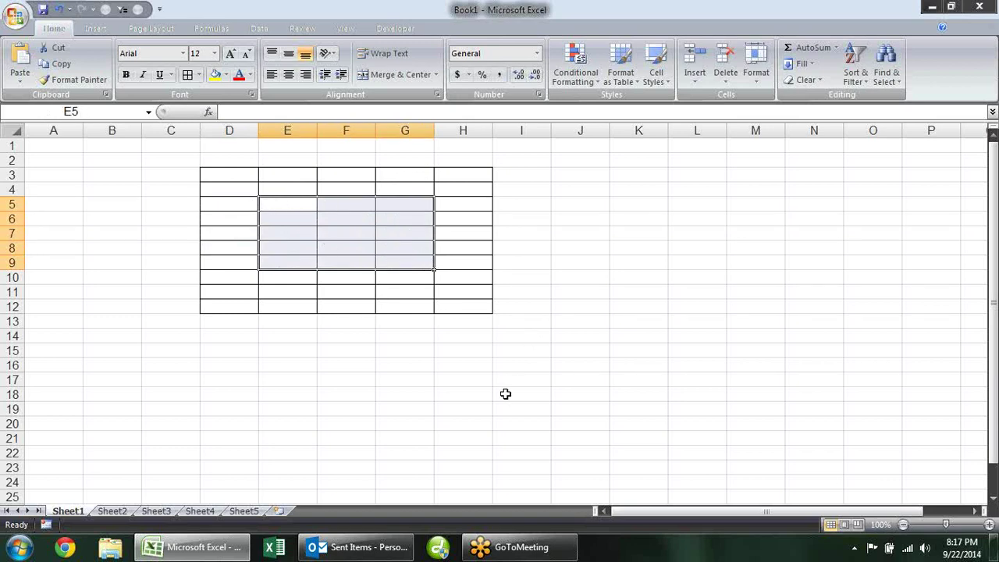
key("alt")
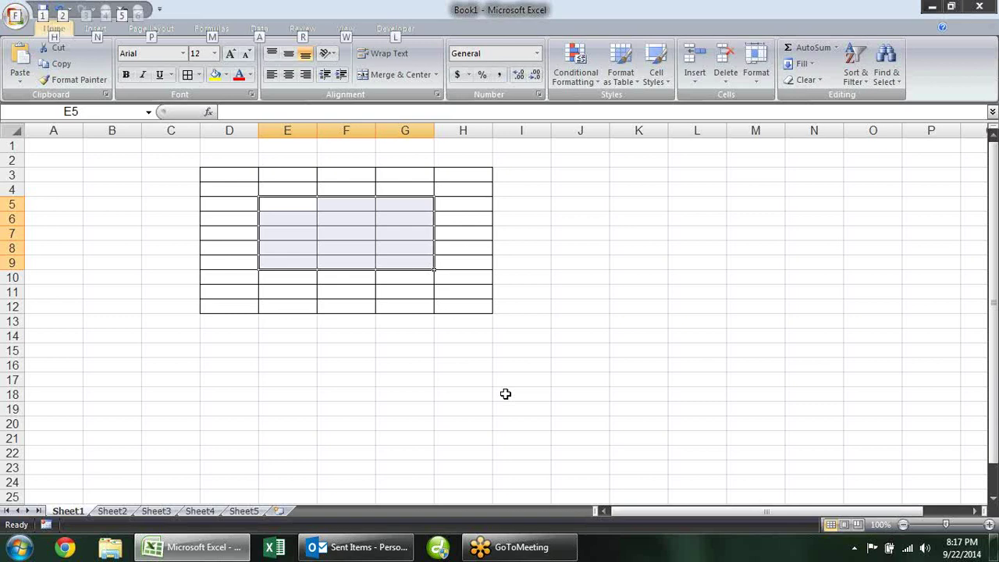
key("h")
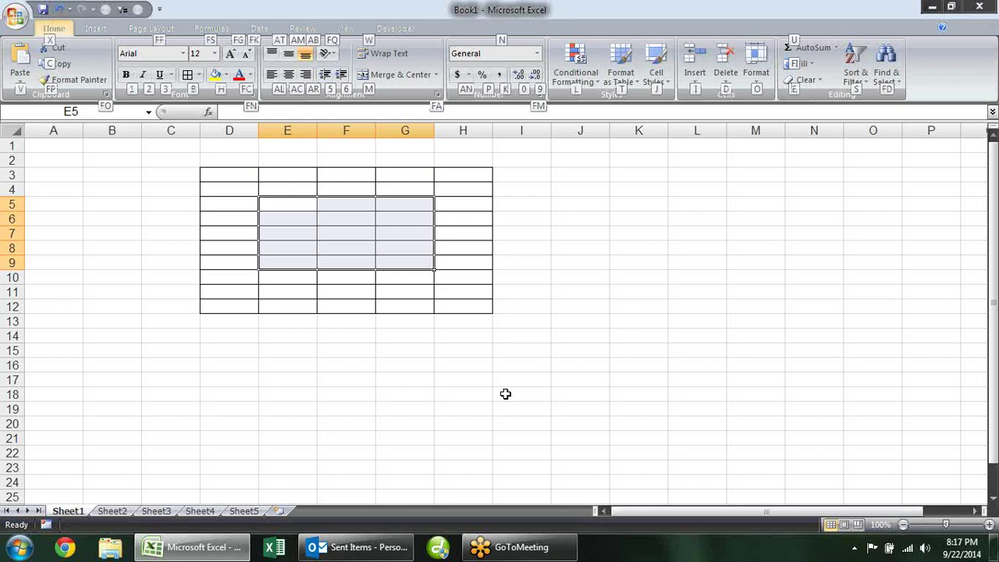
key("m")
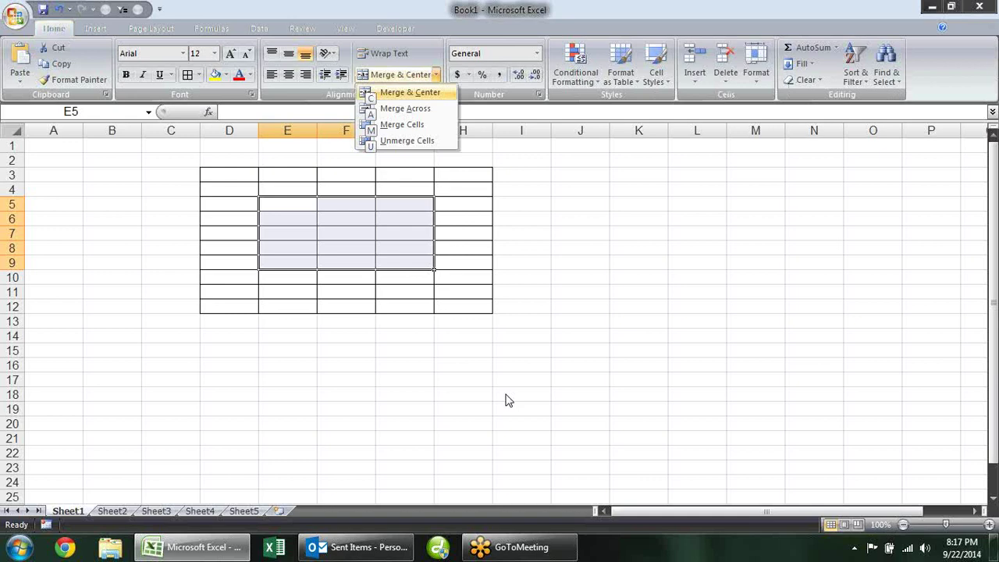
key("c")
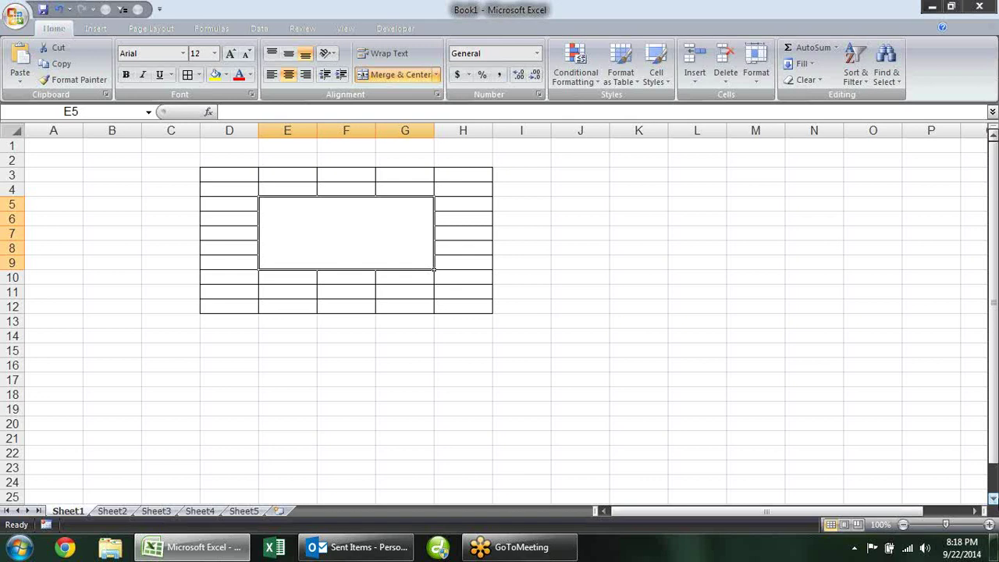
Step: Preview the table in Print Preview, then close the preview
key("alt+f")
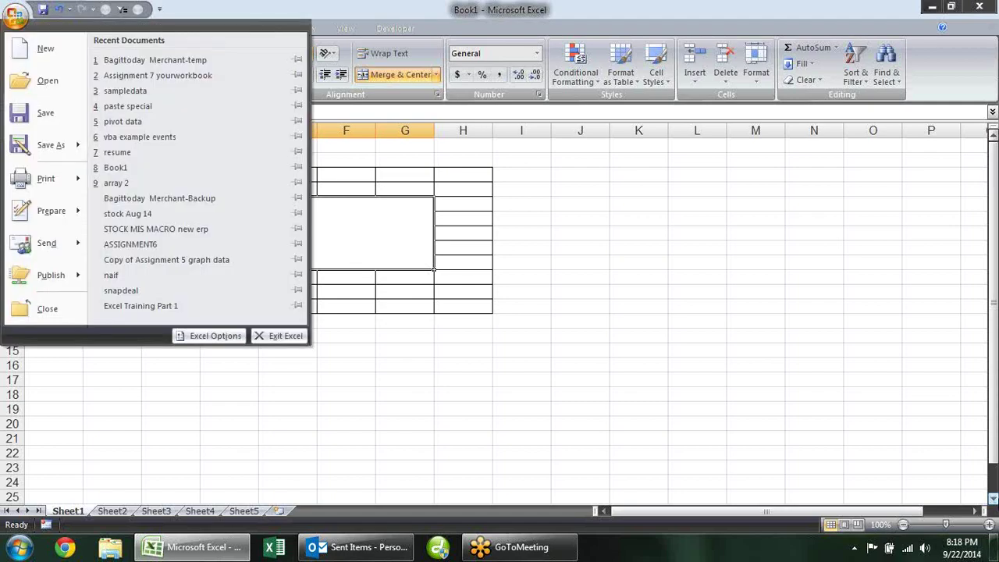
key("w")
key("v")
key("Escape")
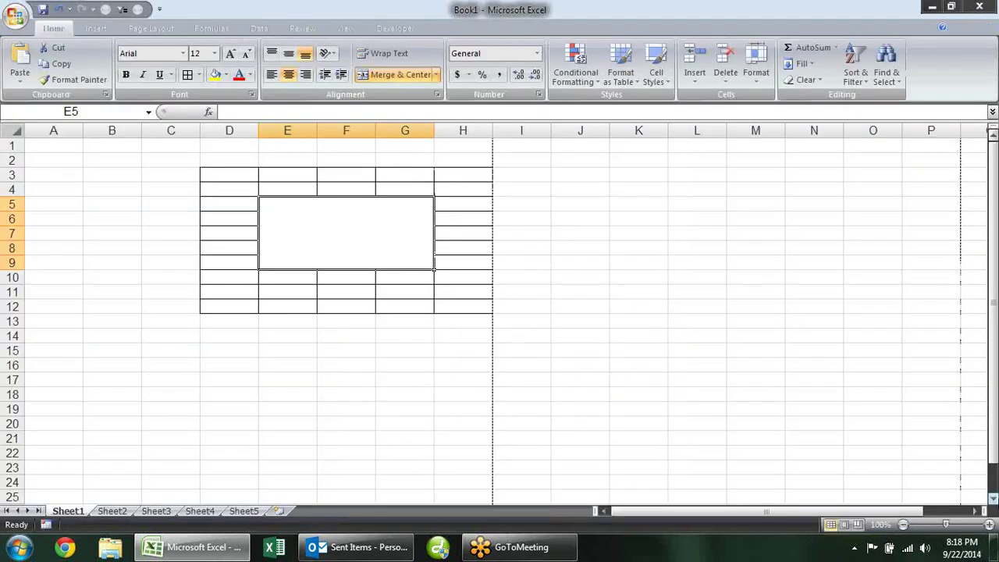
Step: Unmerge E5:G9 with Alt+H, M, U, then select cell B2
key("alt+h")
key("m")
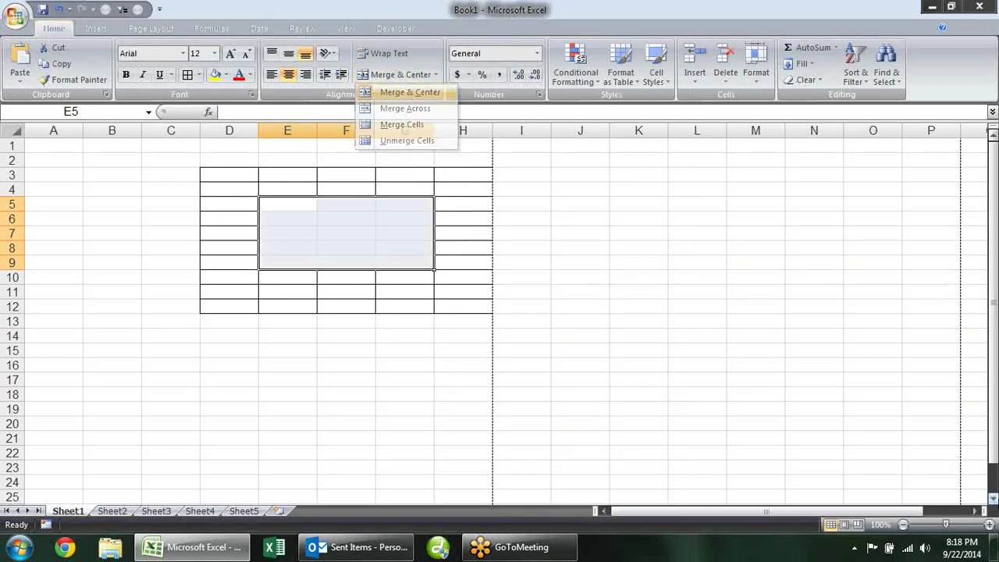
key("u")
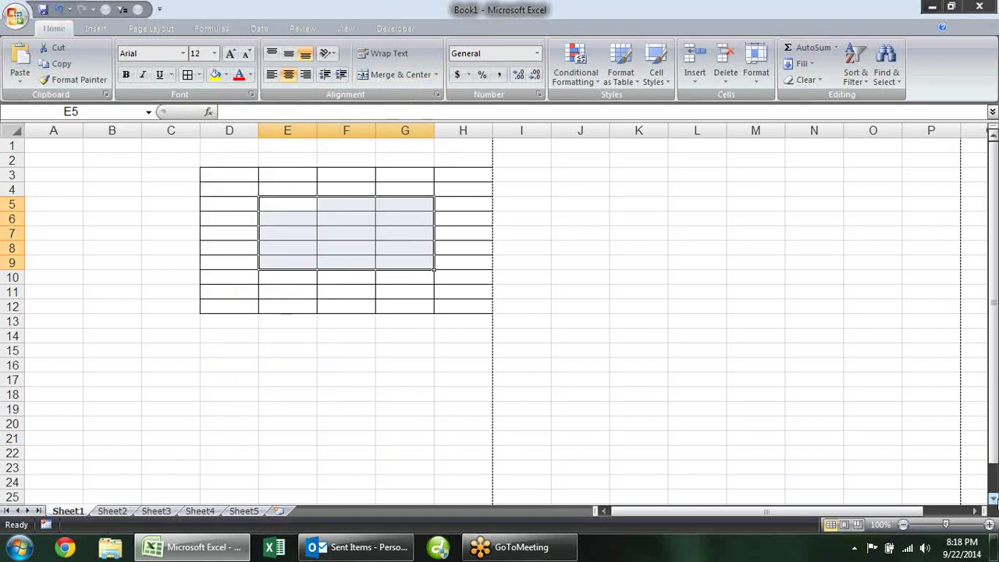
left_click(98, 161)
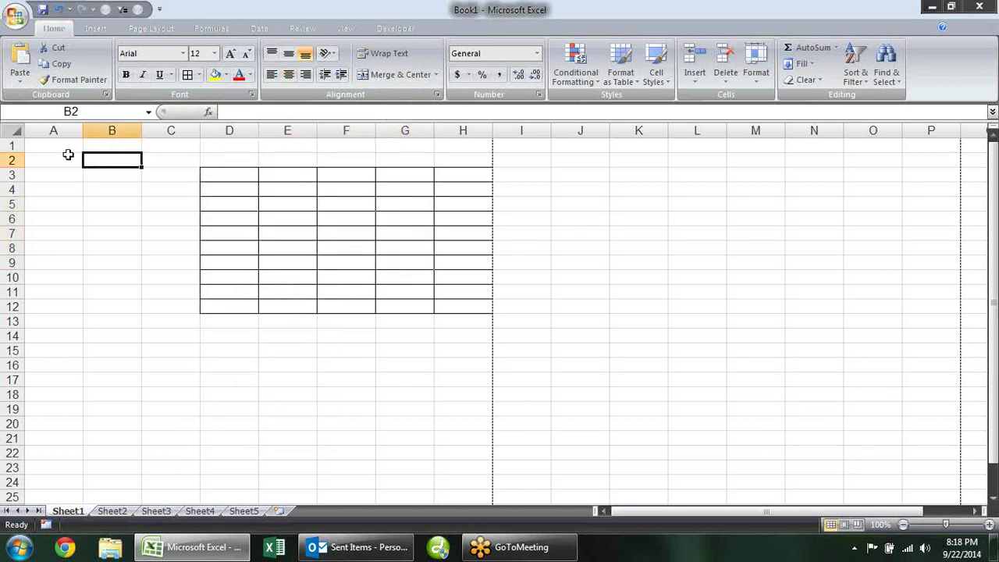
Step: Fill every cell of A2:C15 with 10 using Ctrl+Enter
left_click(70, 156)
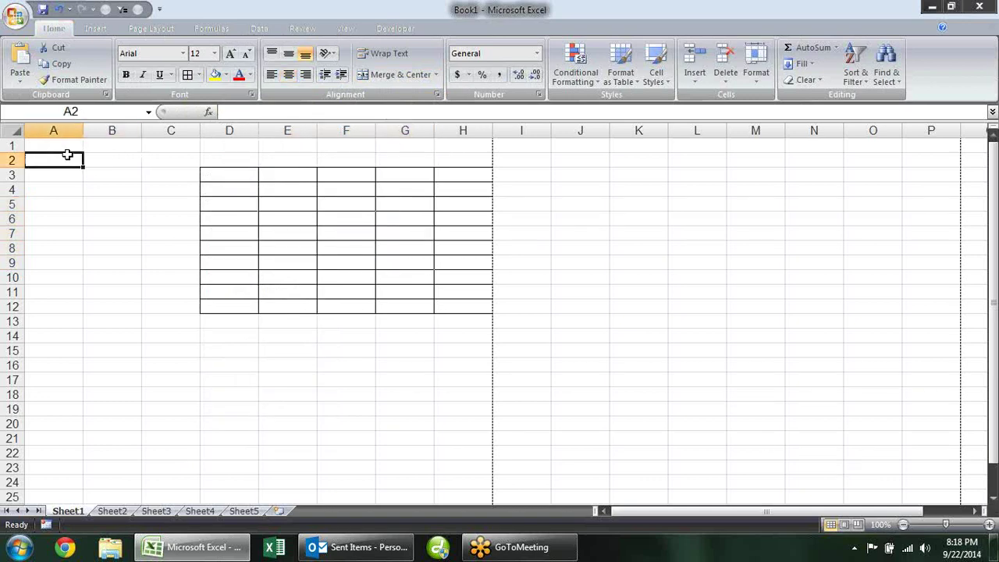
left_click(105, 247)
left_click_drag(58, 161, 159, 343)
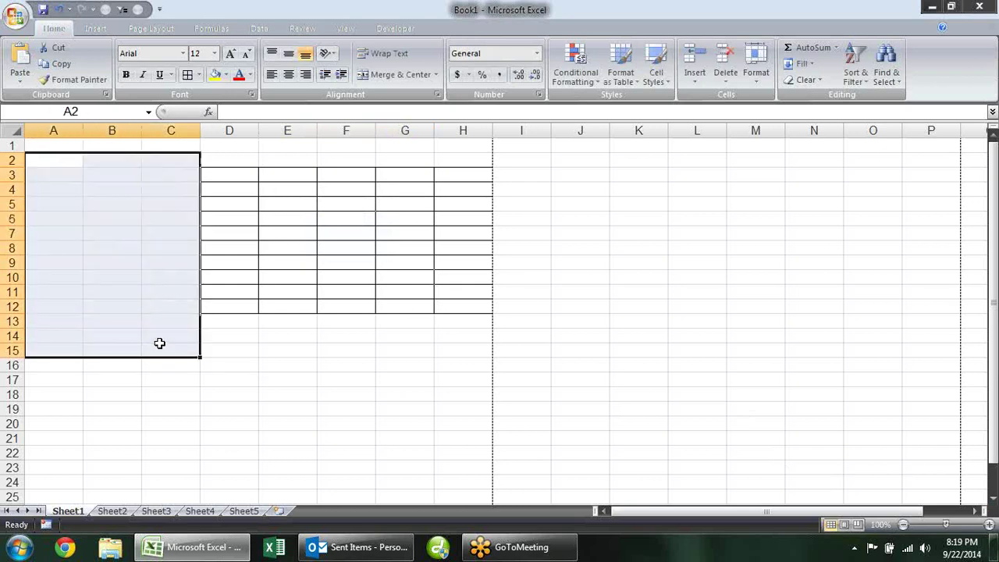
type("10")
key("ctrl+Return")
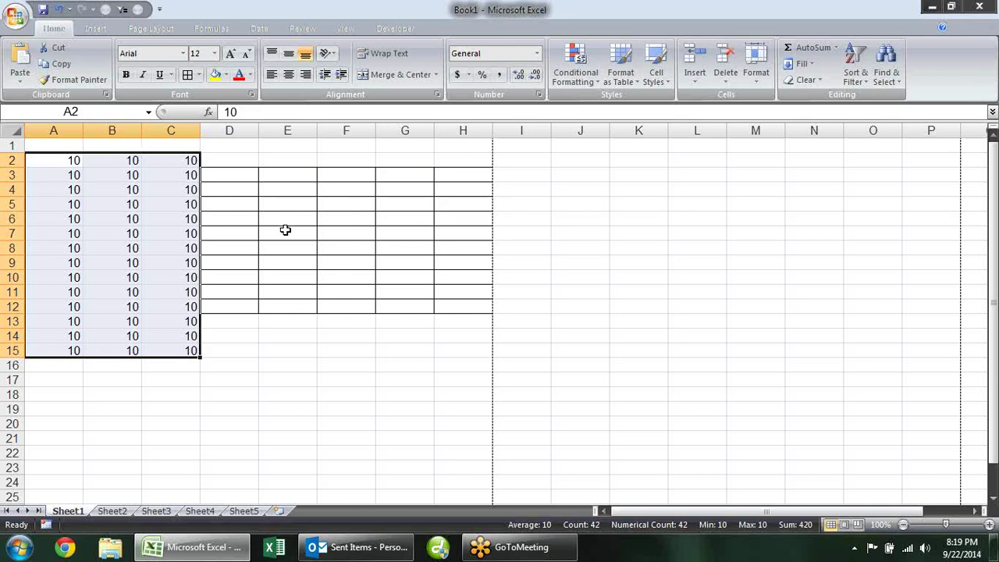
Step: Turn on Data > Filter for columns A to C
key("alt")
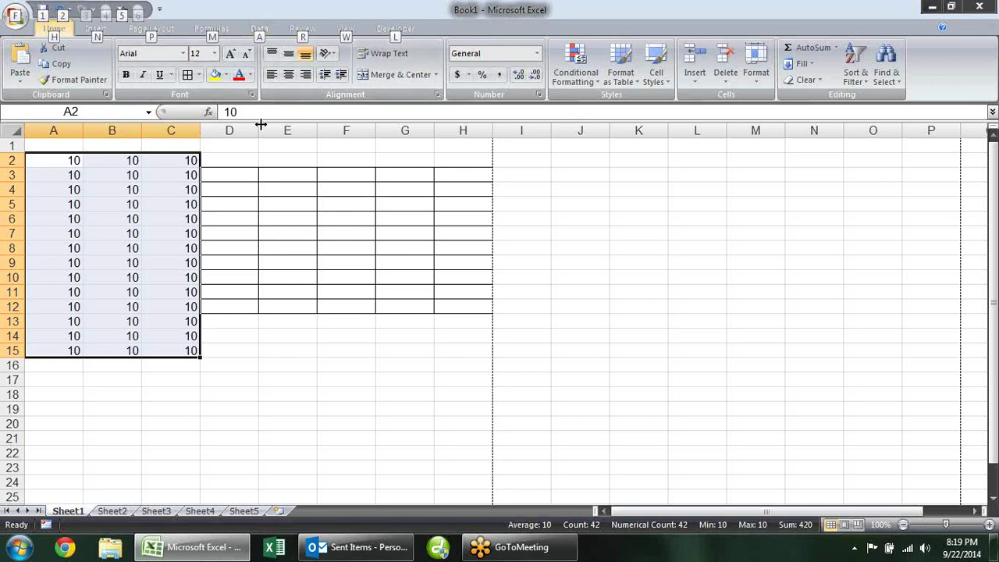
key("a")
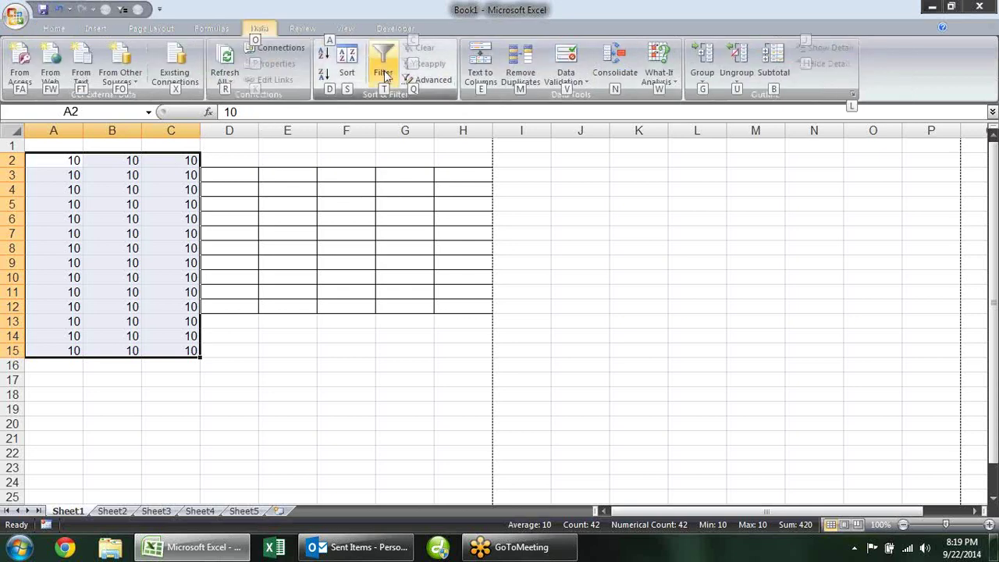
left_click(384, 76)
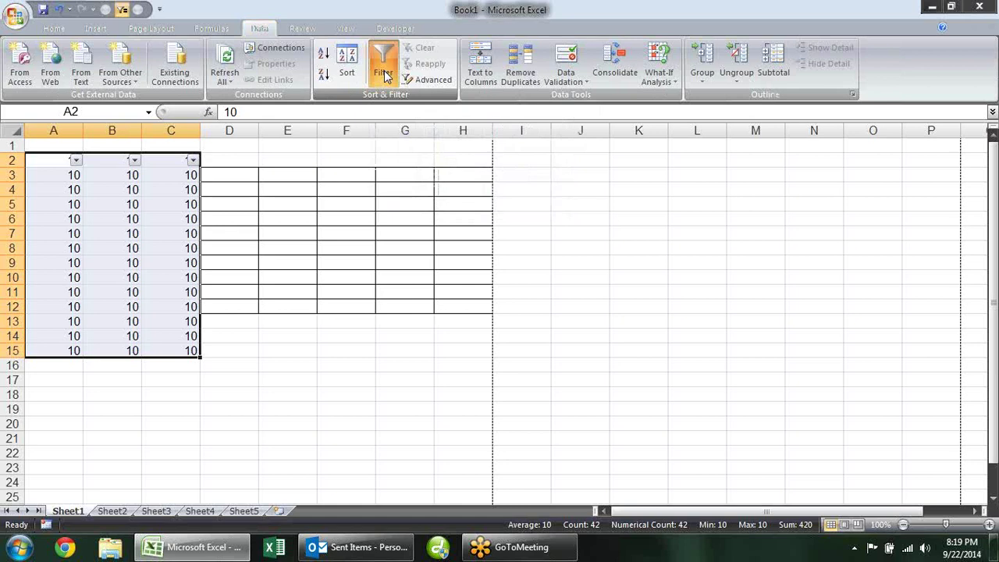
Step: Select A2 and toggle Data > Filter off with Alt+A, T
left_click(177, 161)
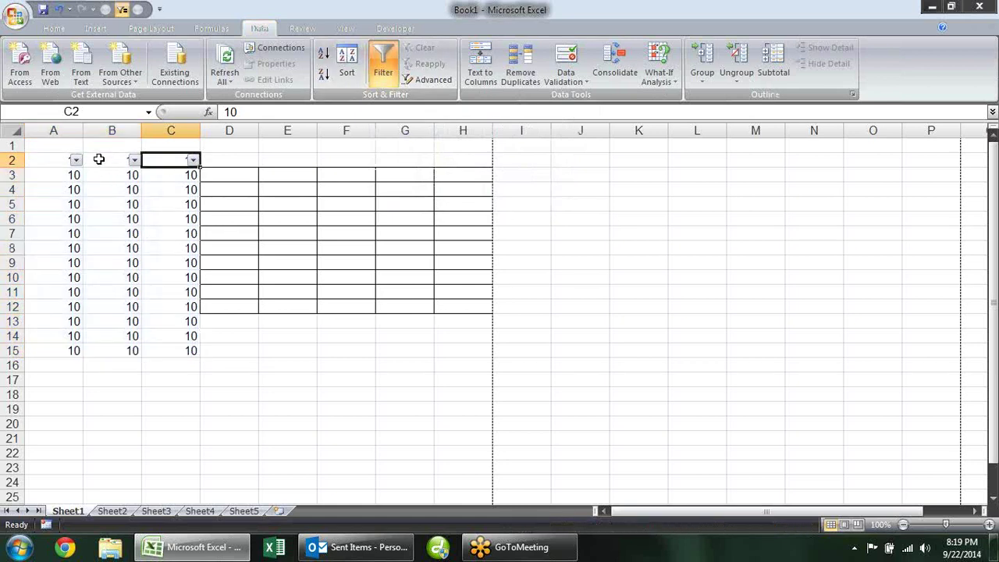
left_click(99, 159)
left_click(51, 161)
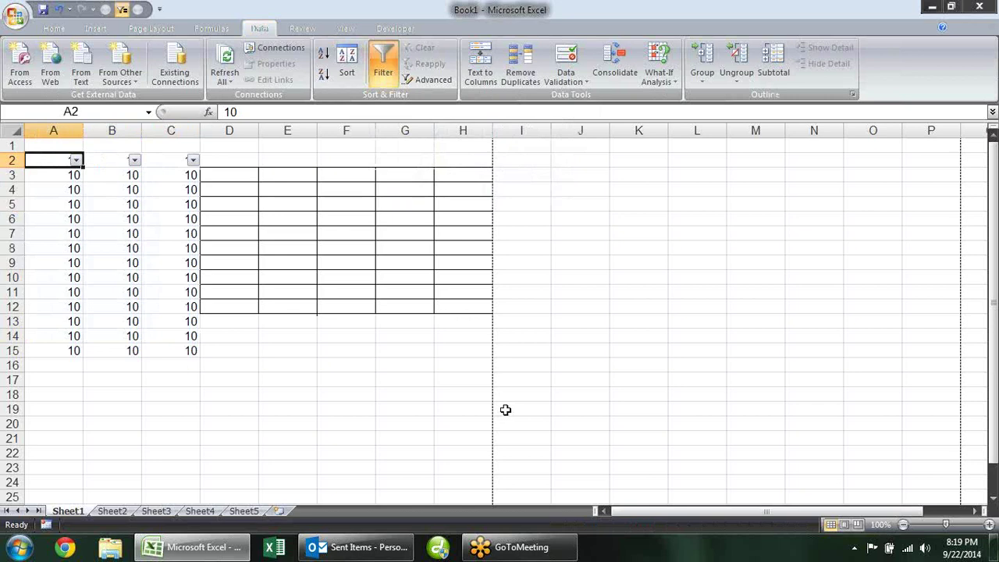
key("alt+a")
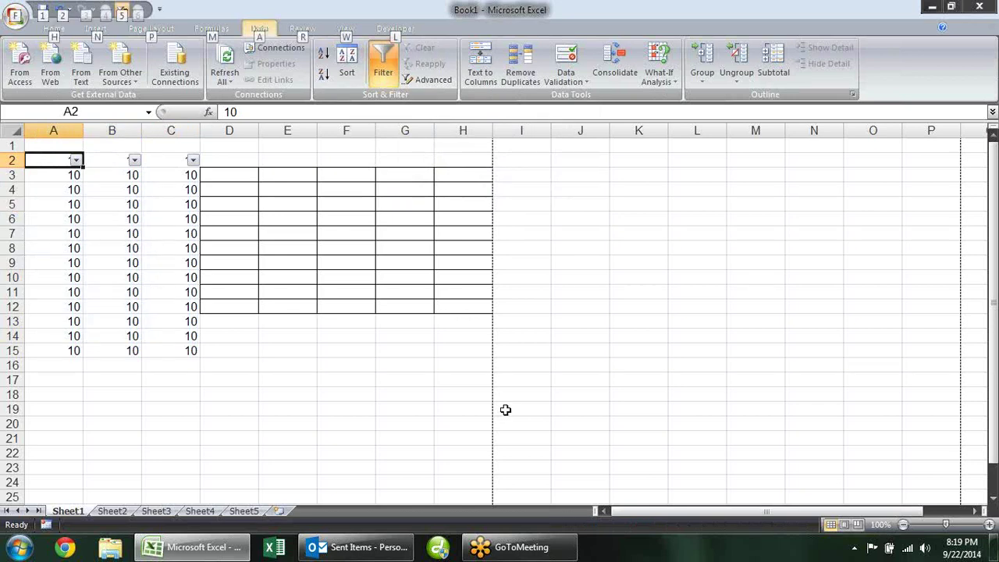
key("t")
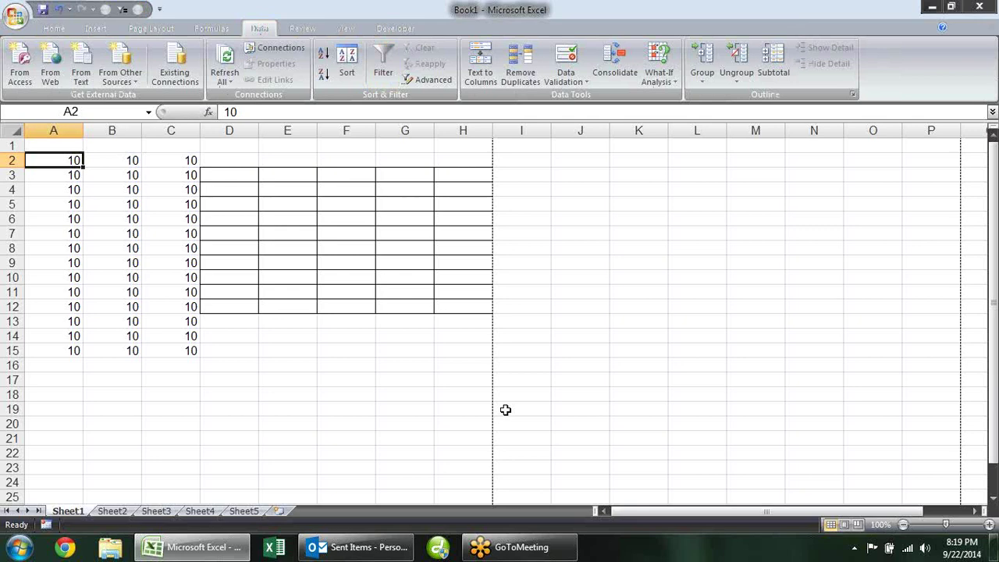
Step: Open Format Cells from the Home tab's Number group launcher and move the dialog aside
left_click(54, 28)
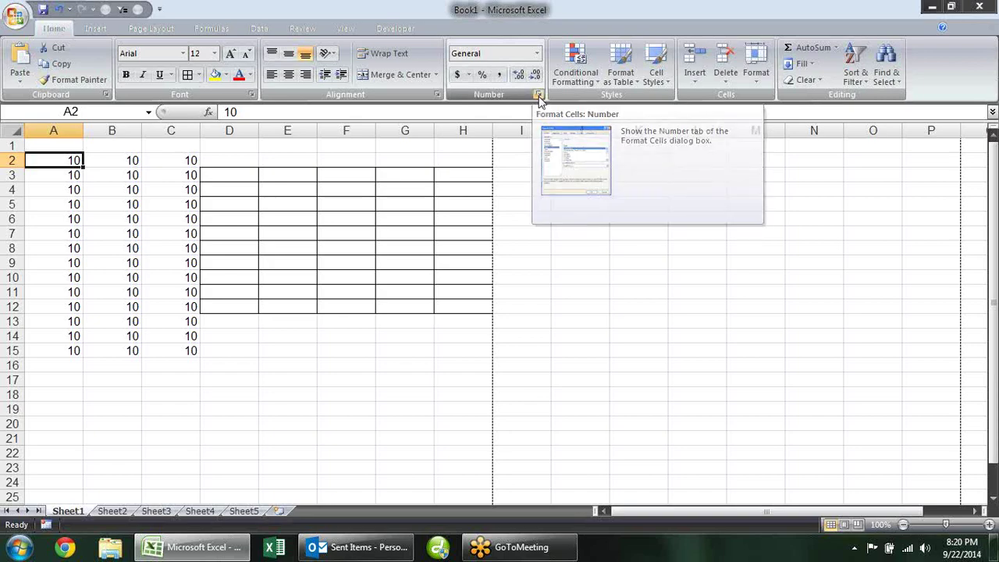
left_click(538, 96)
left_click_drag(546, 88, 327, 127)
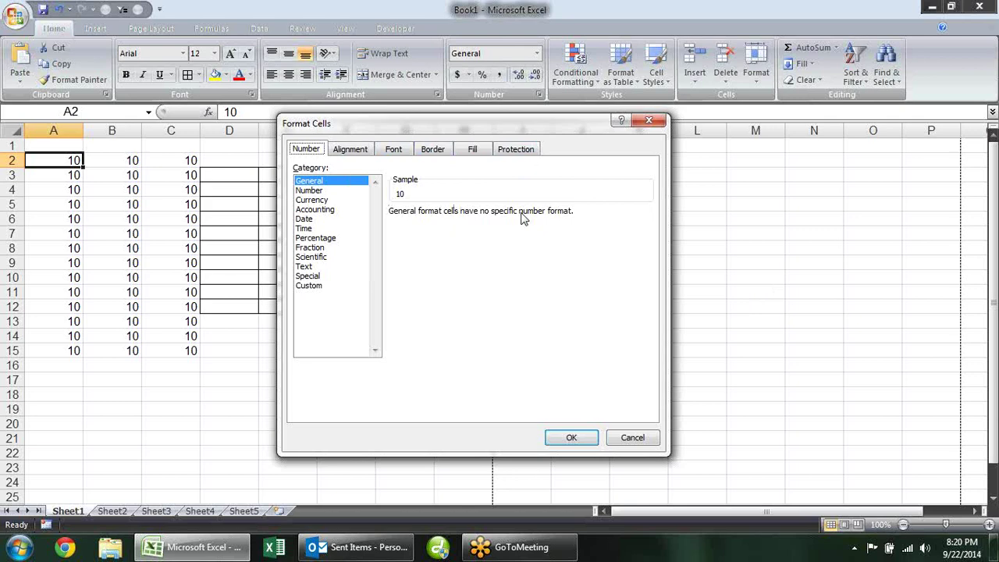
Step: Cycle forward through the Format Cells tabs, then step back to Alignment
key("ctrl+Tab")
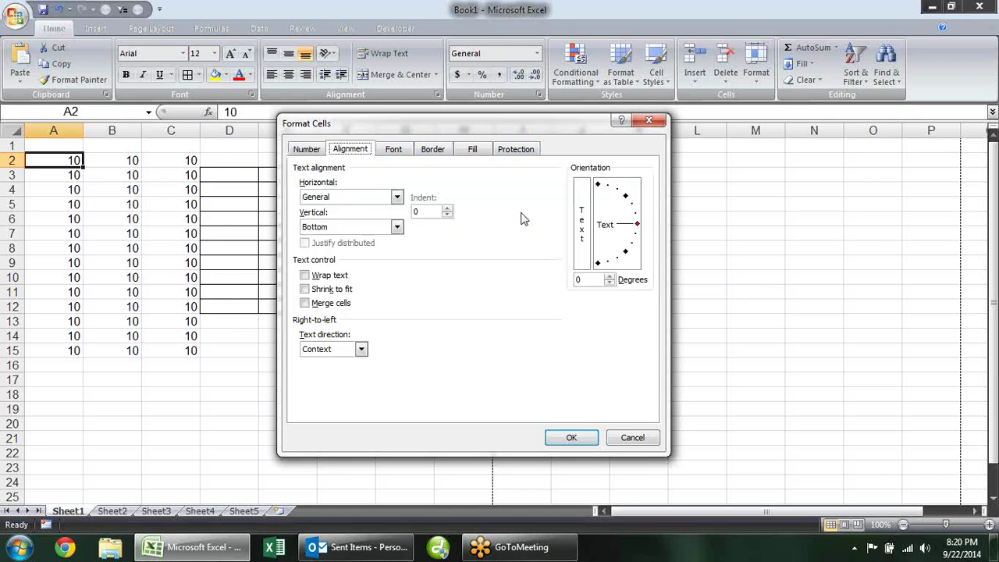
key("ctrl+Tab")
key("ctrl+Tab")
key("ctrl+Tab")
key("ctrl+Tab")
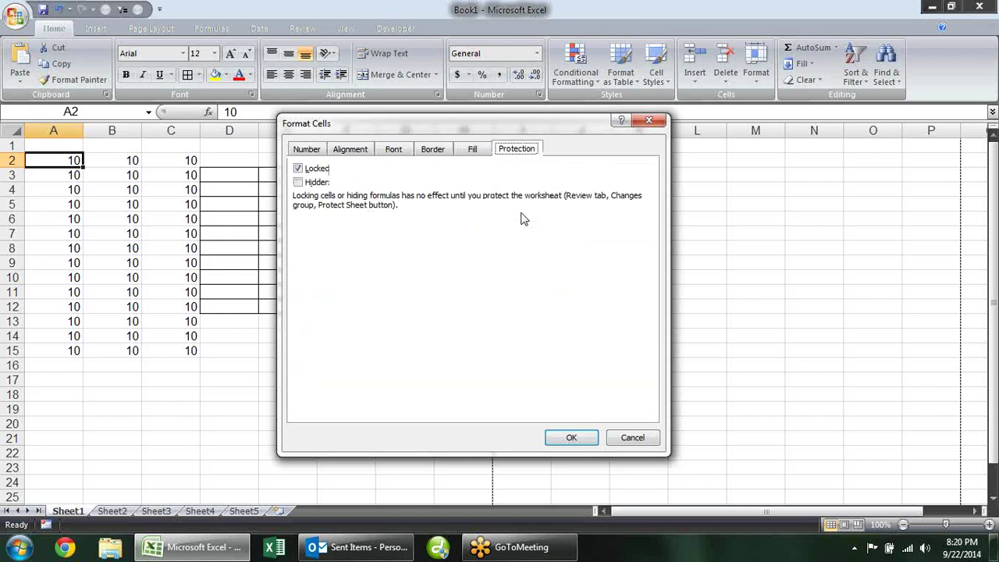
key("ctrl+Tab")
key("ctrl+Tab")
key("ctrl+Tab")
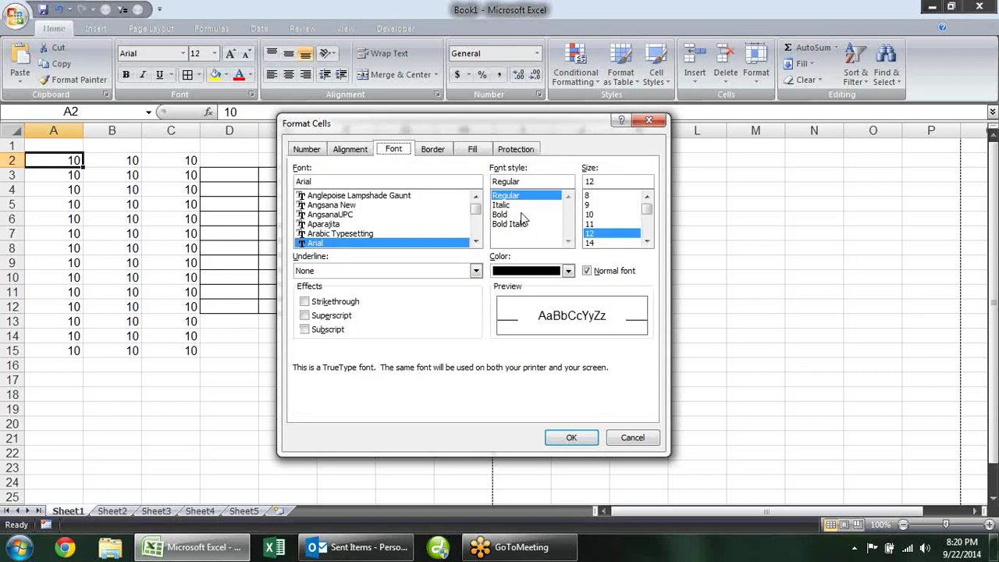
key("ctrl+Tab")
key("ctrl+Tab")
key("ctrl+Tab")
key("ctrl+Tab")
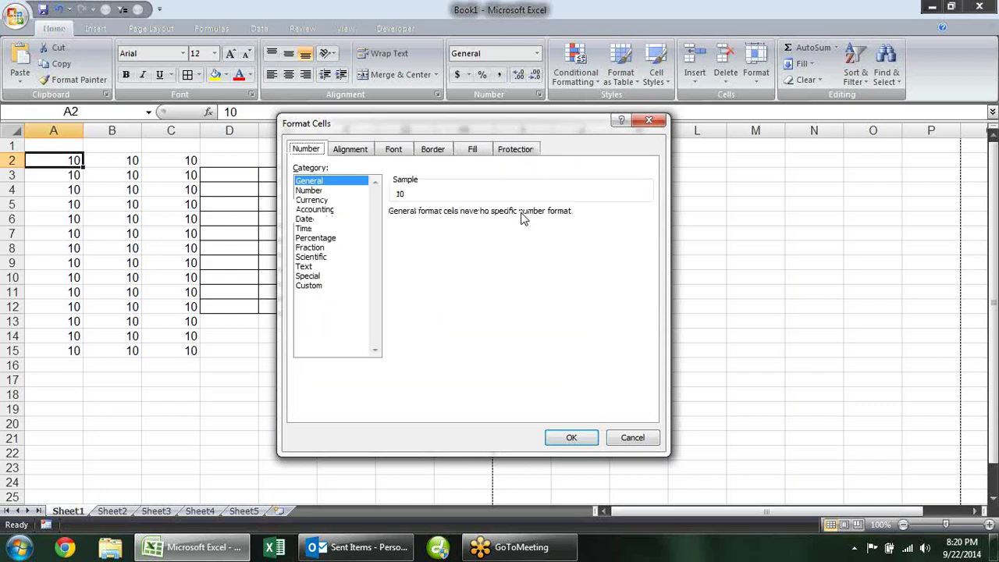
key("ctrl+Tab")
key("ctrl+Tab")
key("ctrl+Tab")
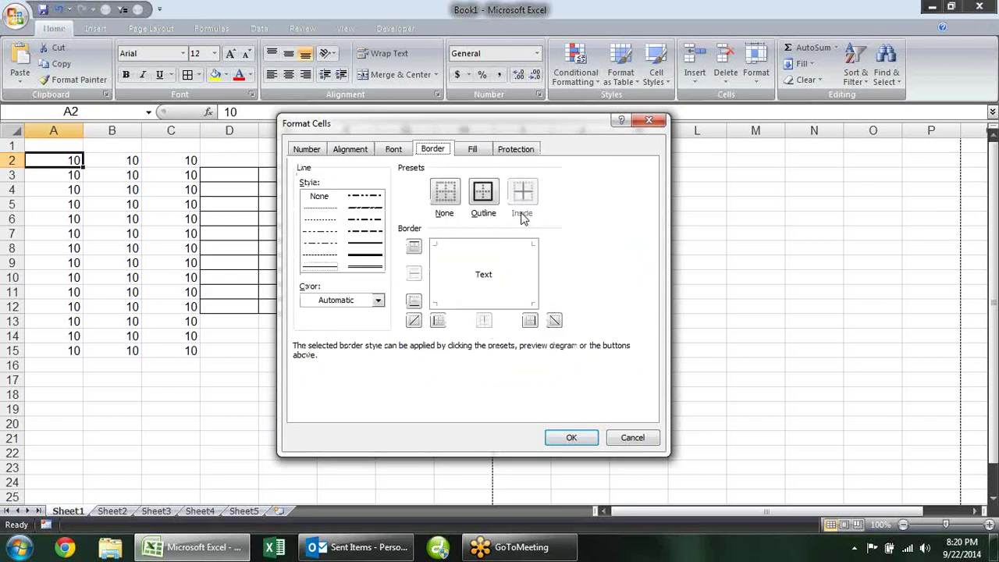
key("ctrl+Tab")
key("ctrl+Tab")
key("ctrl+Tab")
key("ctrl+Tab")
key("ctrl+Tab")
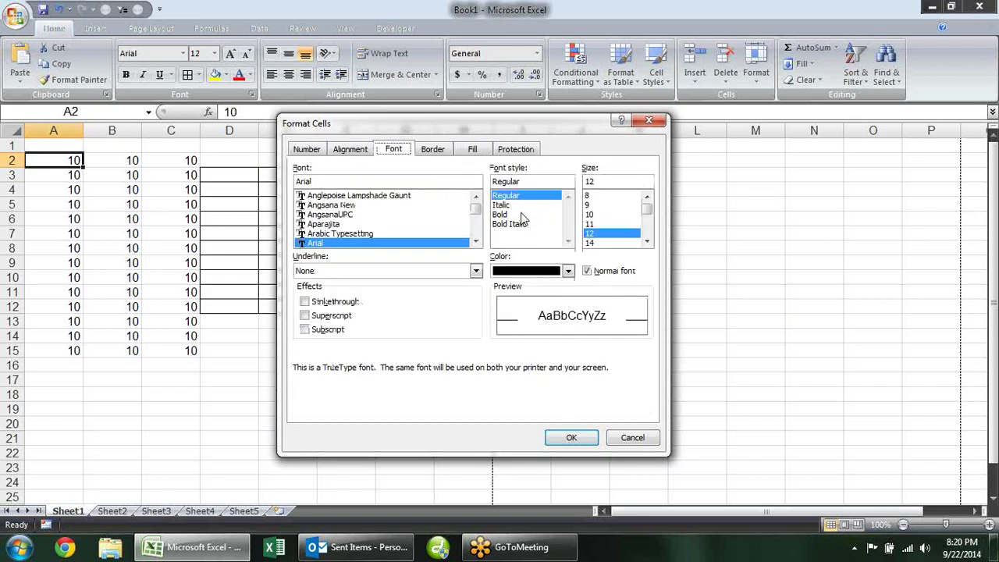
key("ctrl+Tab")
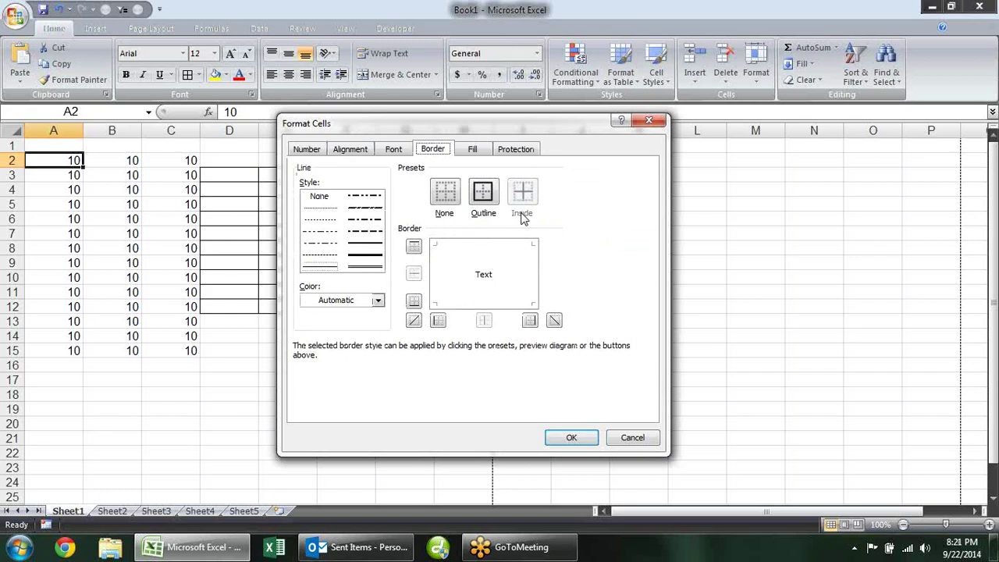
key("ctrl+shift+Tab")
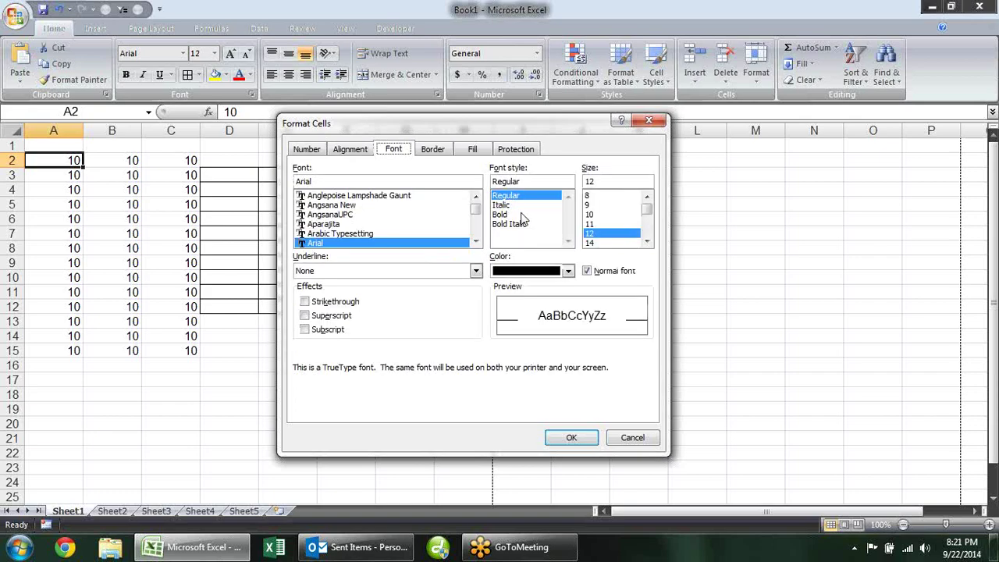
key("ctrl+shift+Tab")
key("ctrl+shift+Tab")
key("ctrl+shift+Tab")
key("ctrl+shift+Tab")
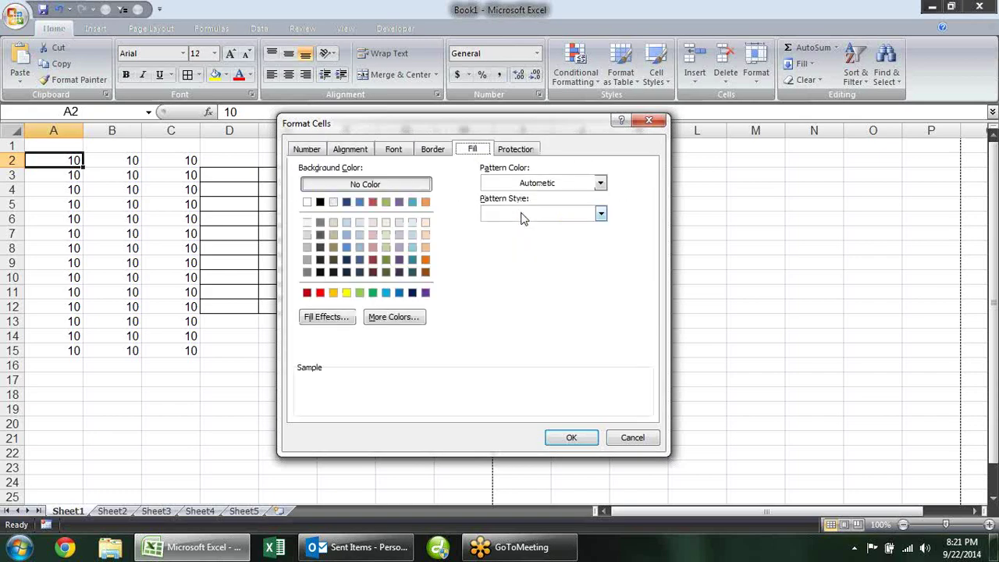
key("ctrl+shift+Tab")
key("ctrl+shift+Tab")
key("ctrl+shift+Tab")
key("ctrl+shift+Tab")
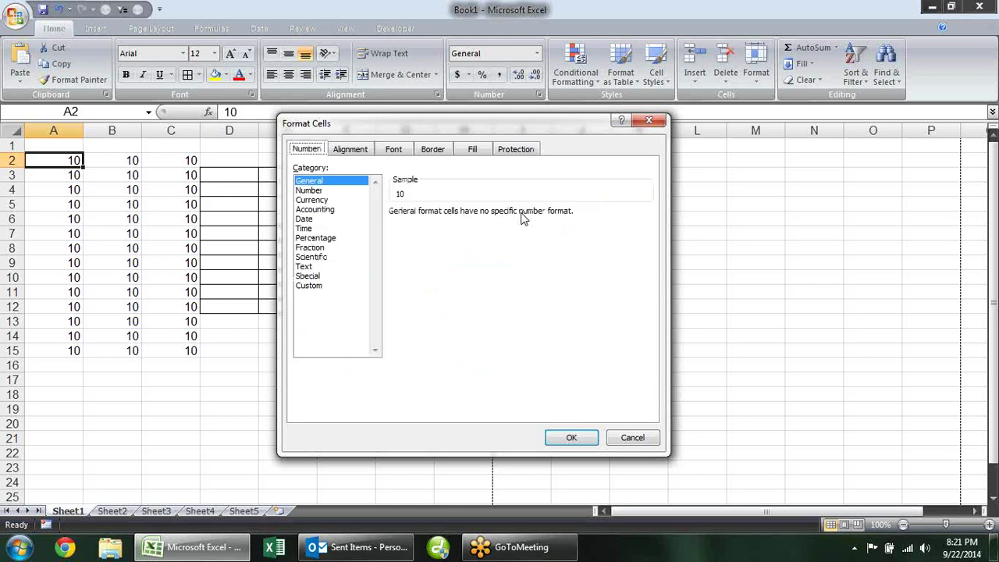
key("ctrl+shift+Tab")
key("ctrl+shift+Tab")
key("ctrl+shift+Tab")
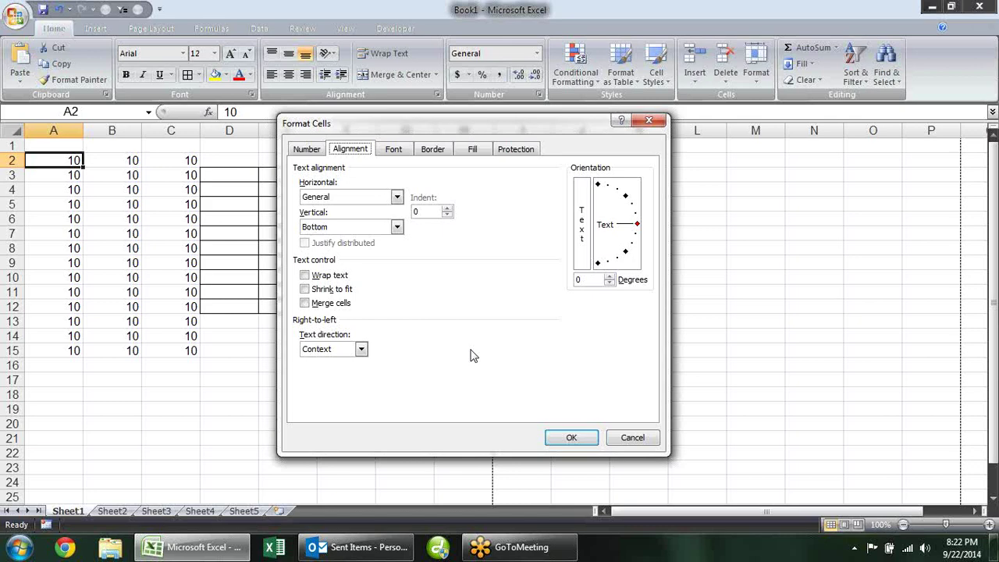
Step: Toggle Wrap text on and off, tick Shrink to fit, and open the Horizontal alignment list
key("alt+w")
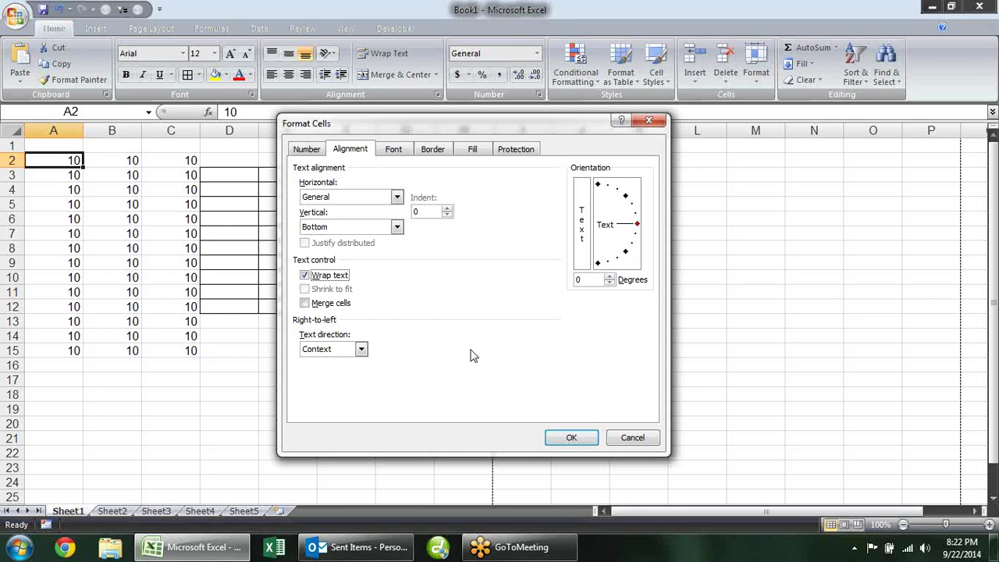
key("alt+w")
key("alt+k")
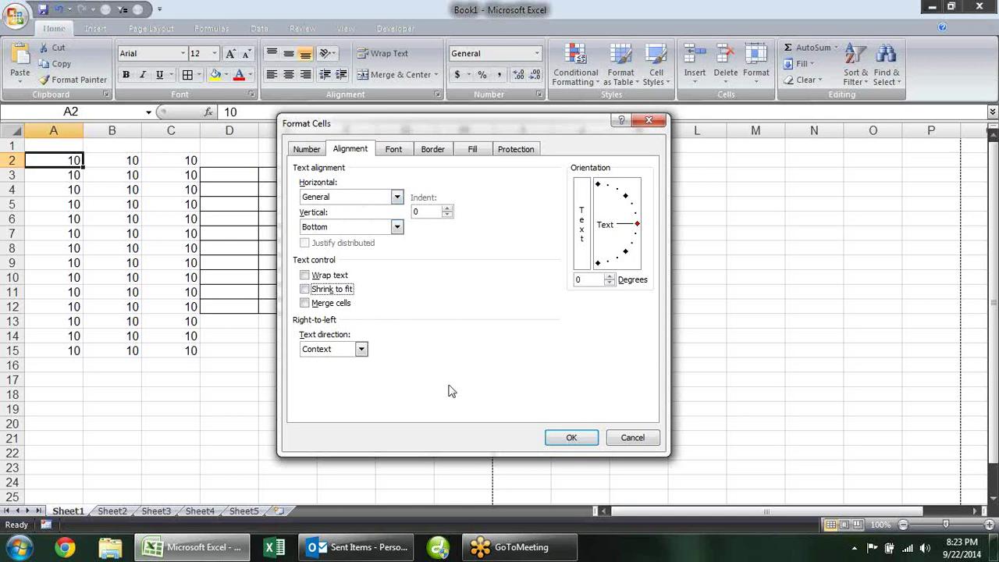
key("alt+h")
key("alt+Down")
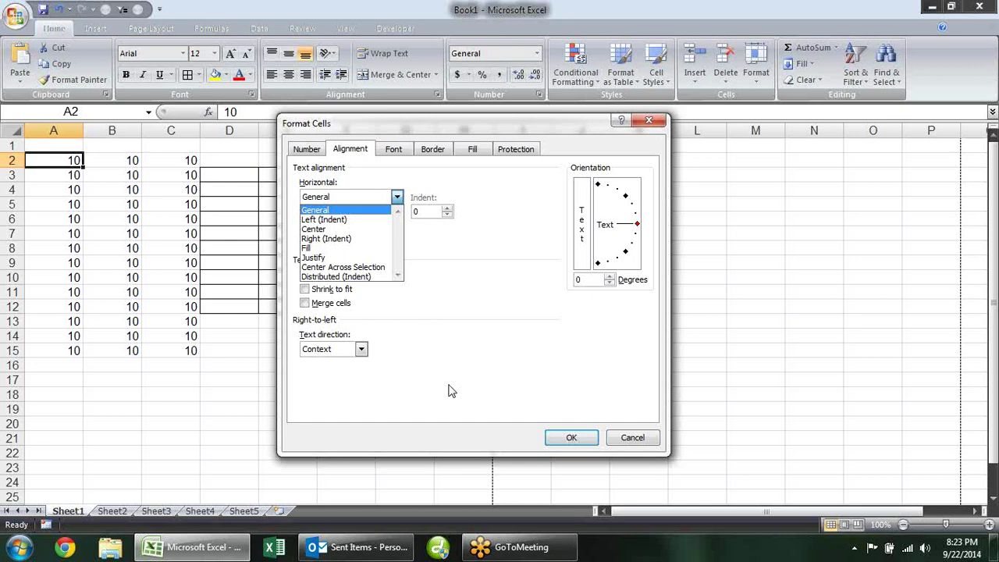
Step: Choose Center from the Horizontal alignment list and confirm the Format Cells dialog
key("Down")
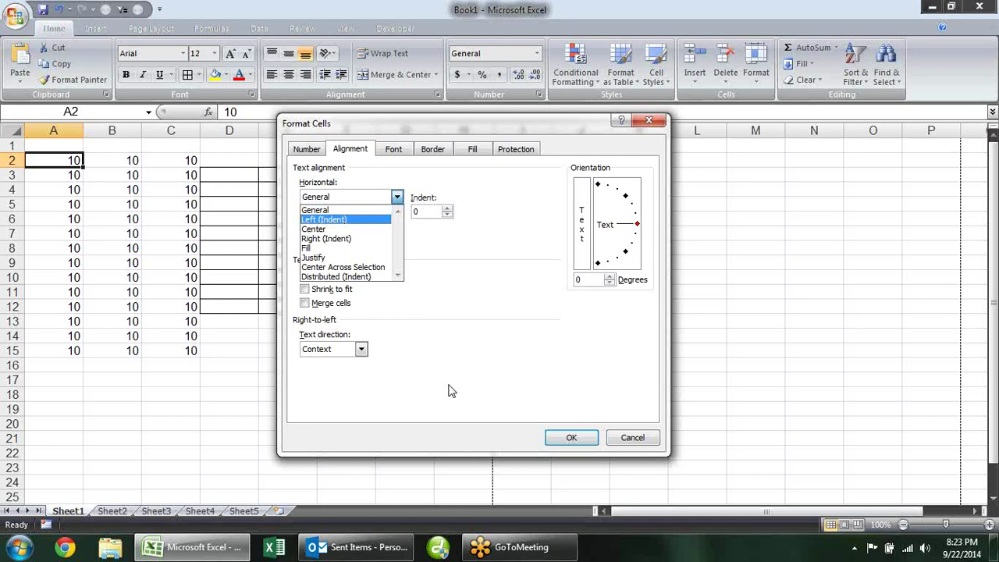
key("Down")
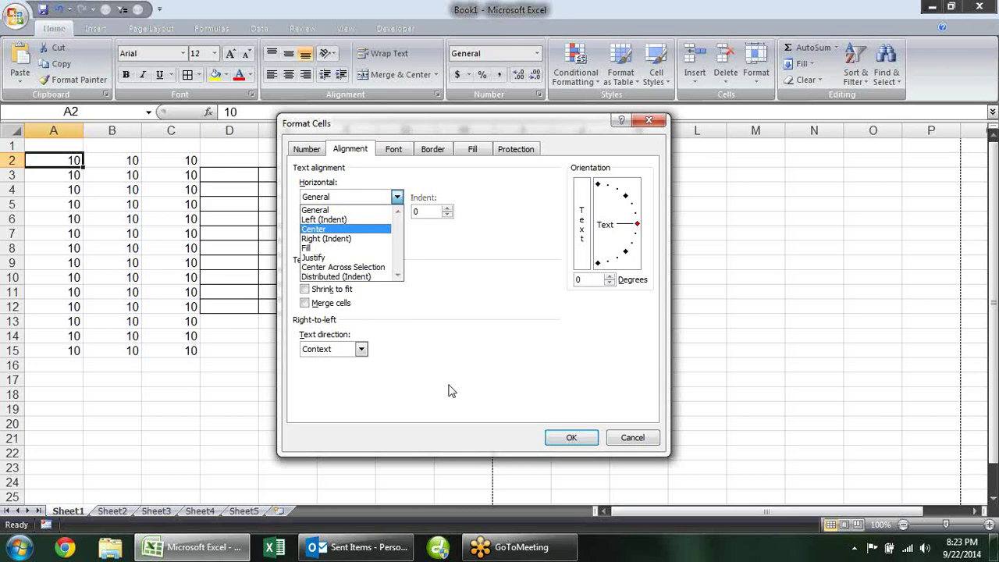
key("Down")
key("Down")
key("Down")
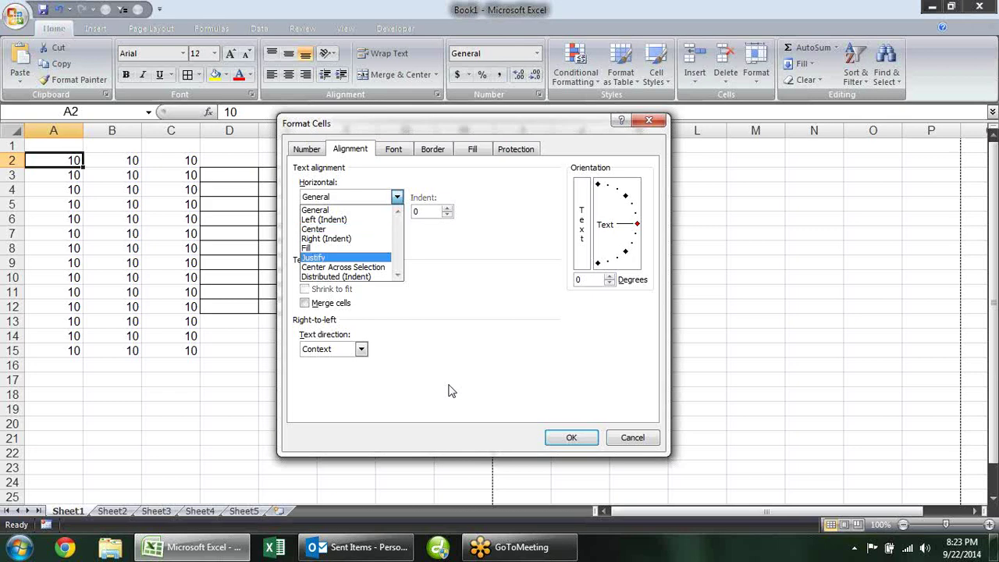
key("Up")
key("Up")
key("Up")
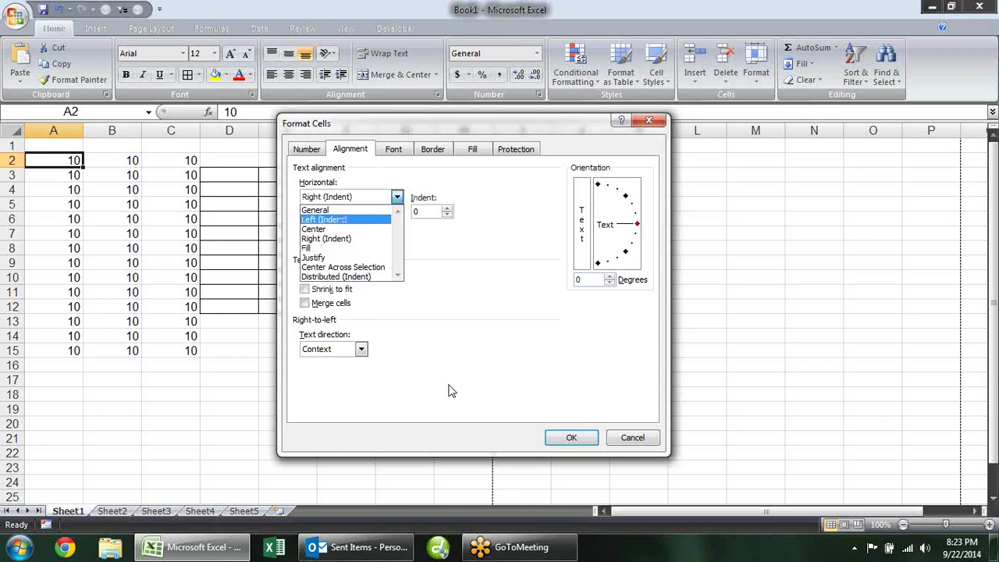
key("Down")
key("Up")
key("Up")
key("Up")
key("Down")
key("Down")
key("Down")
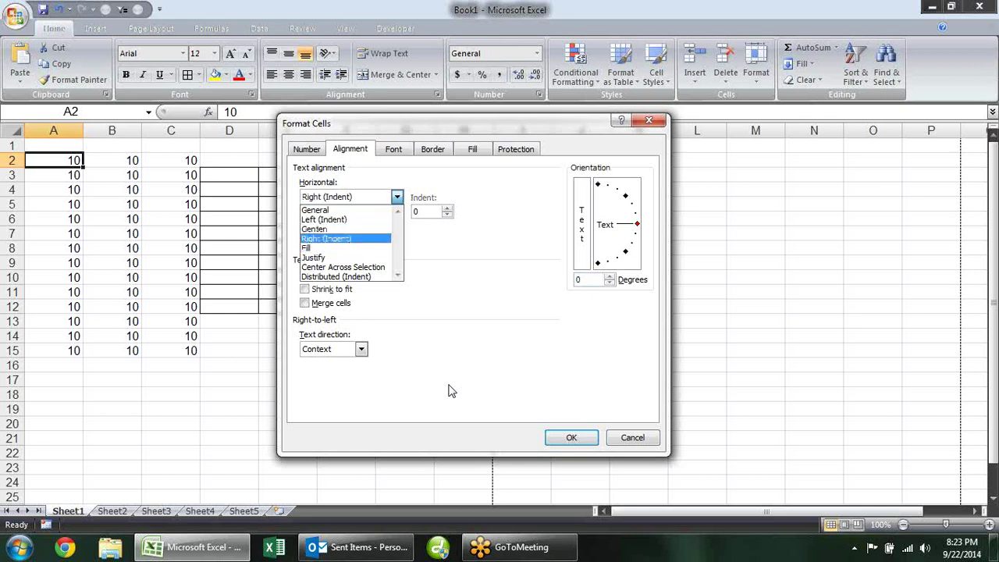
key("Up")
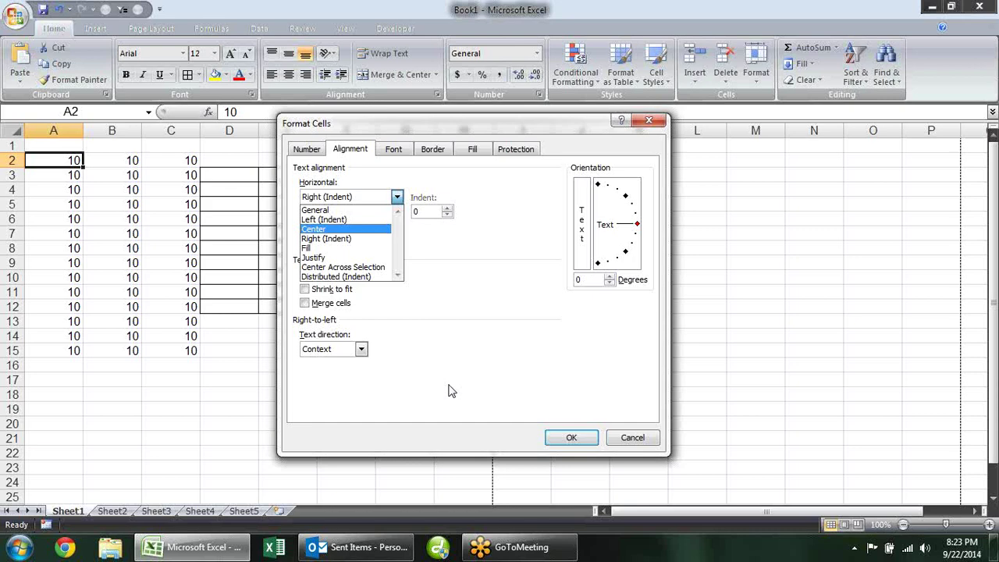
key("Down")
key("Up")
key("Return")
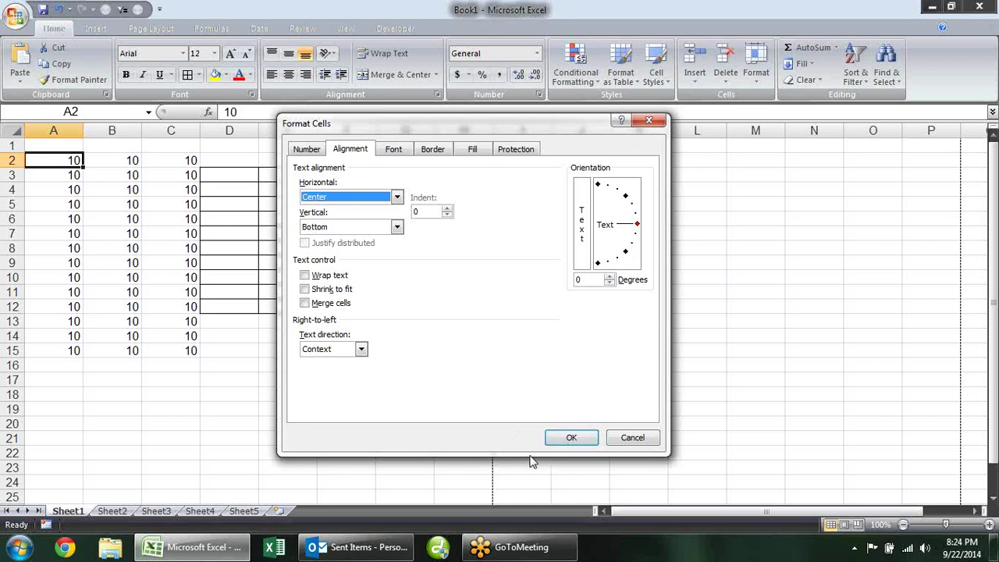
key("Return")
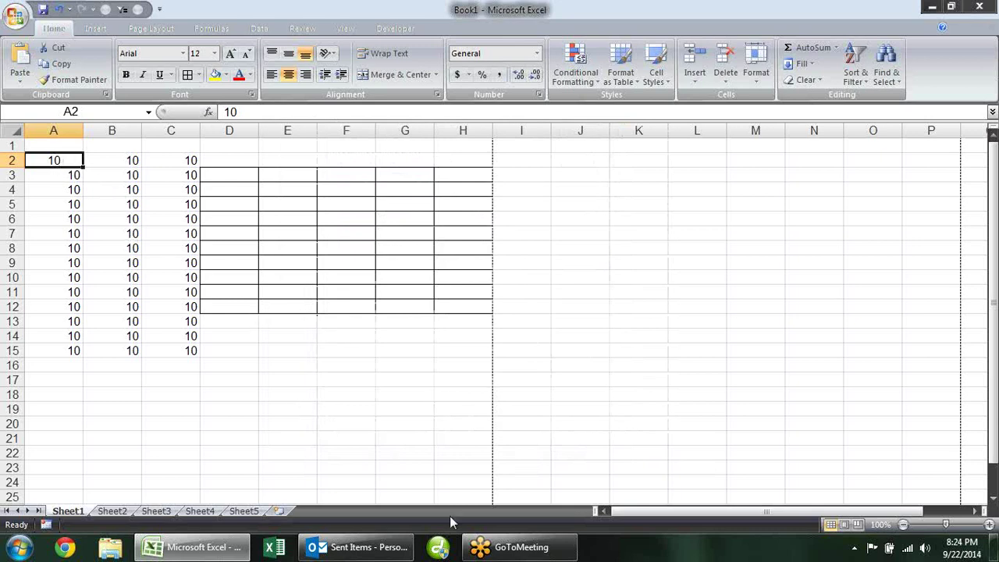
Step: Reopen Format Cells with Ctrl+1, return to the Alignment tab, and tick Merge cells
key("ctrl+1")
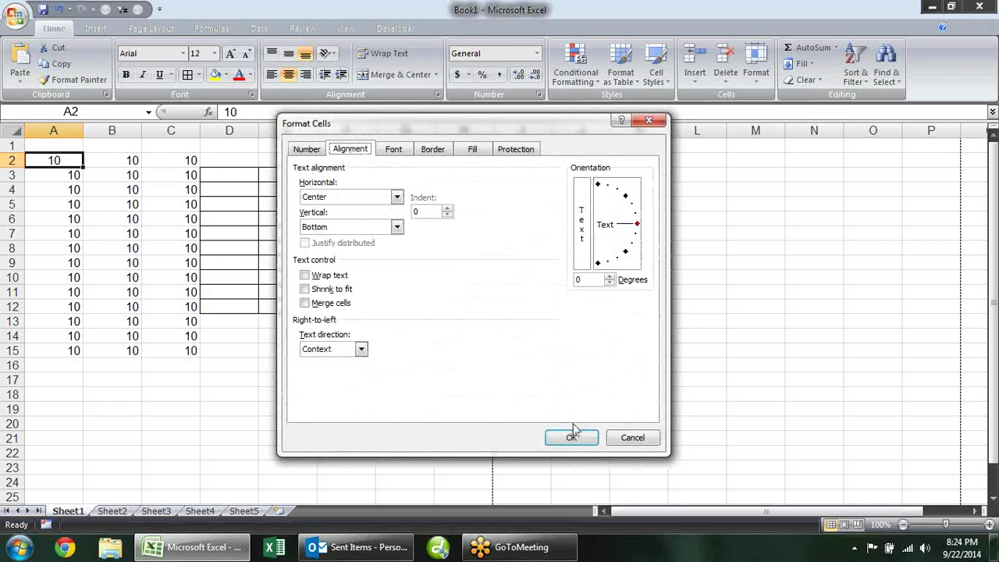
left_click(633, 439)
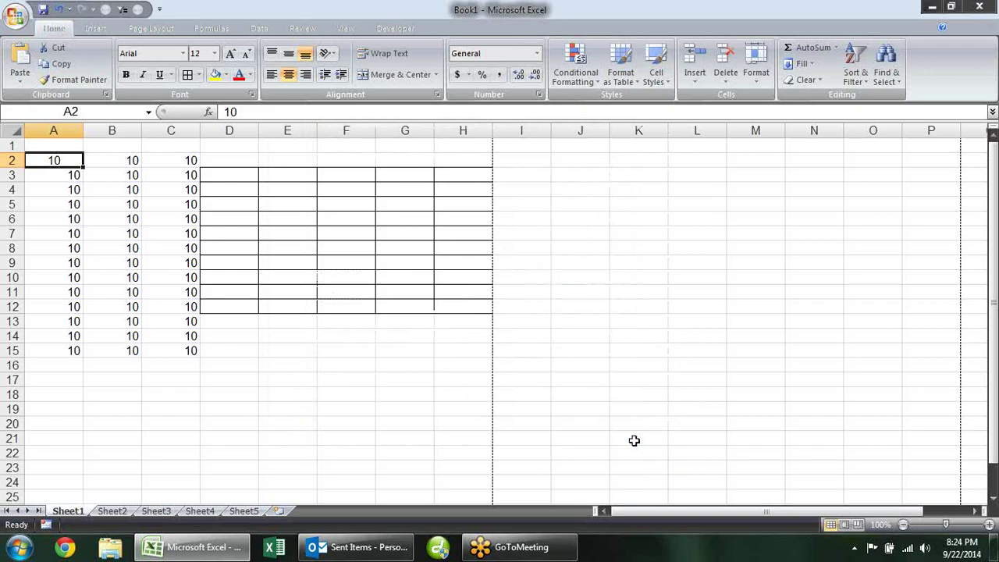
key("ctrl+1")
key("ctrl+Tab")
key("ctrl+Tab")
key("ctrl+Tab")
key("ctrl+Tab")
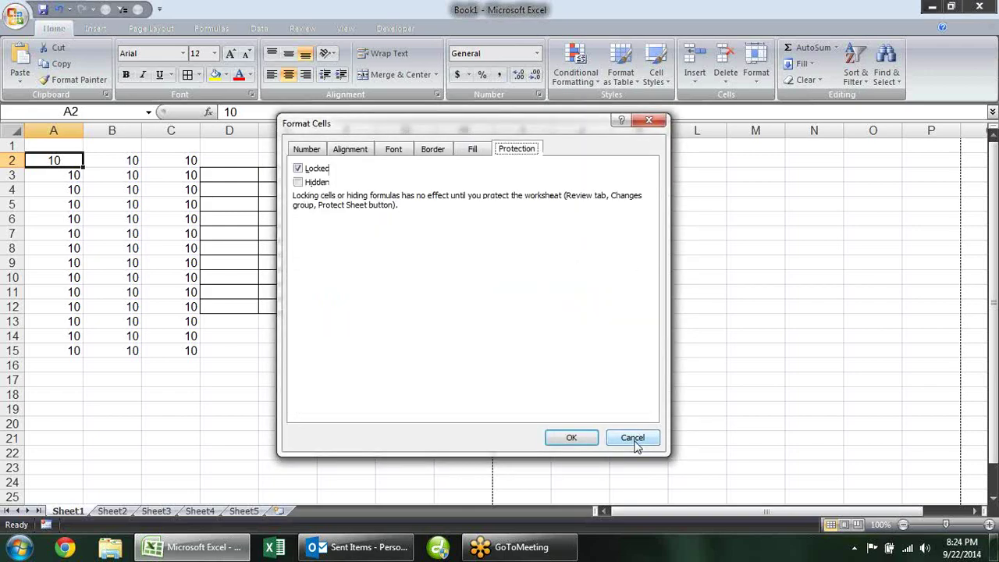
key("ctrl+Tab")
key("ctrl+Tab")
key("ctrl+Tab")
key("ctrl+Tab")
key("ctrl+shift+Tab")
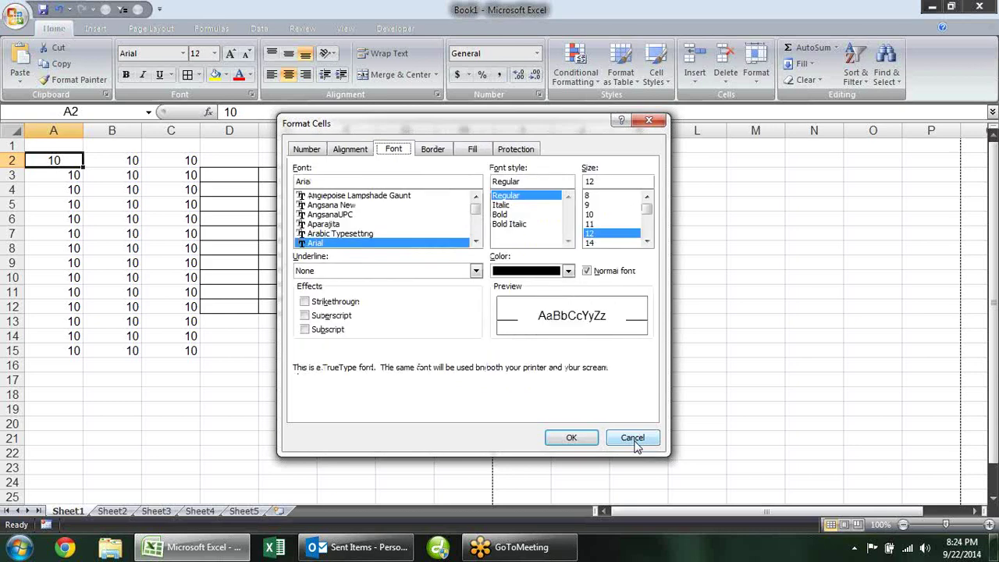
key("ctrl+shift+Tab")
key("ctrl+shift+Tab")
key("ctrl+Tab")
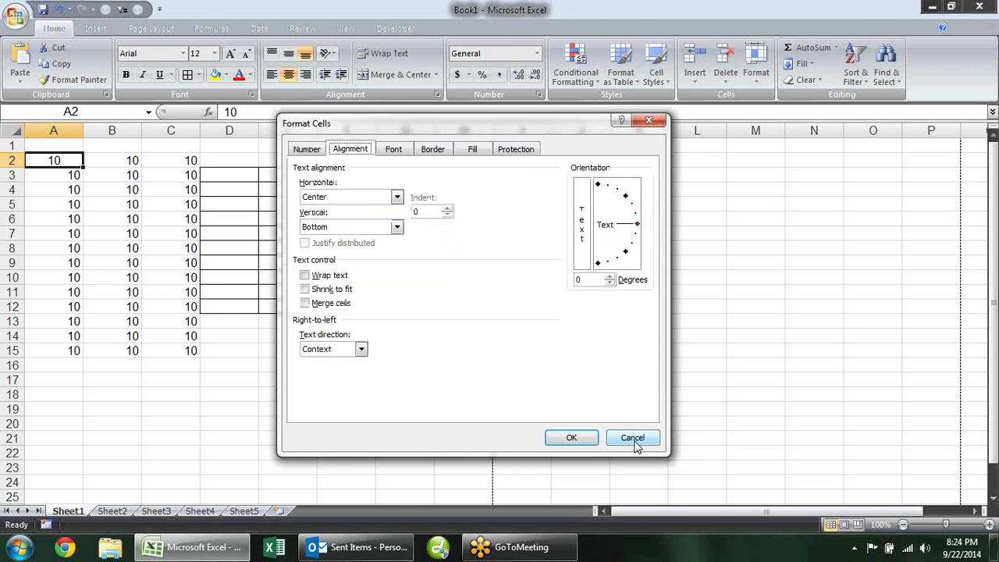
key("alt+m")
Step: Cancel Format Cells without merging, then bring up Excel Help
left_click(633, 439)
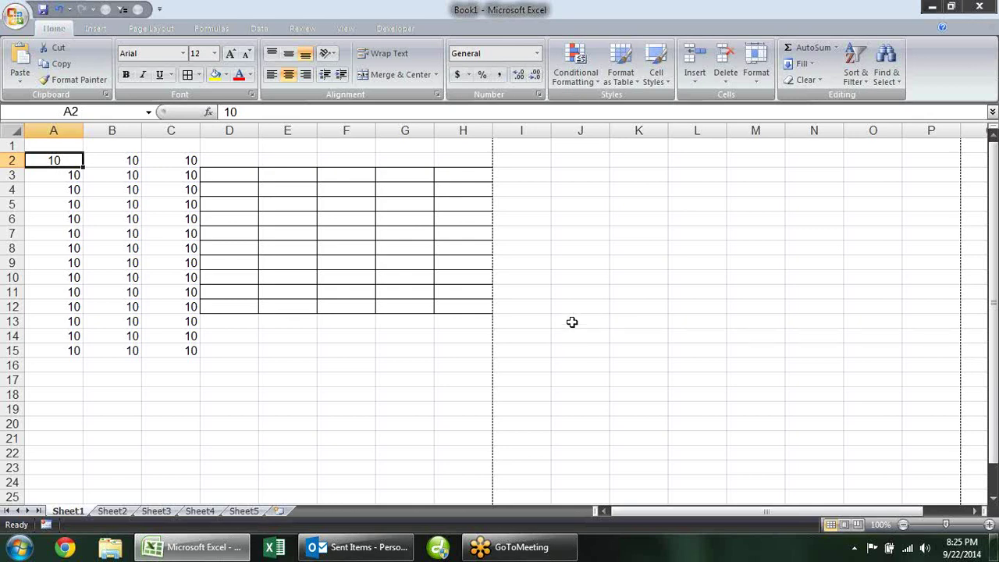
left_click(942, 30)
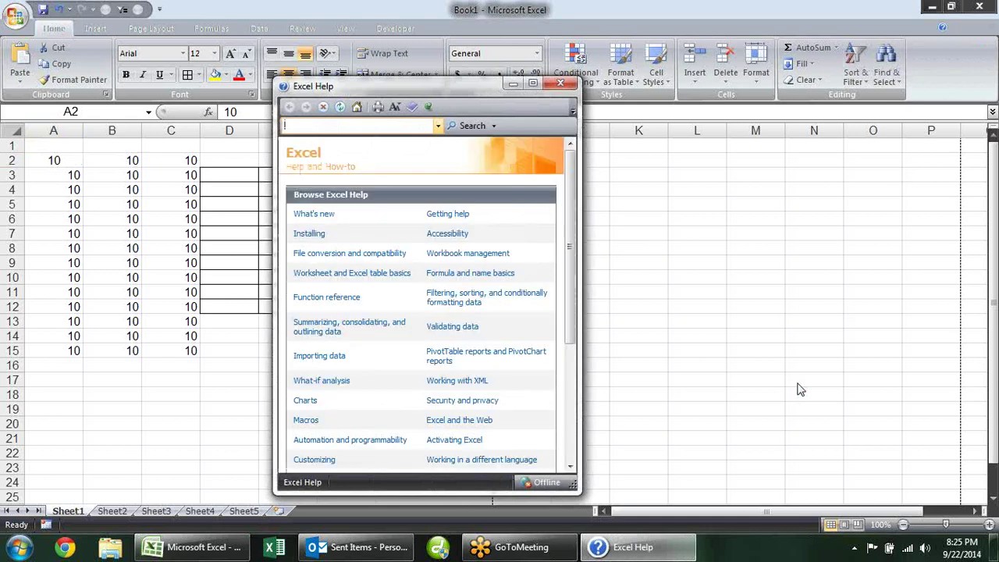
Step: Search Excel Help for 'shorcuts', then place the cursor in the query to fix the typo
type("sh")
type("orcut")
type("s")
key("Return")
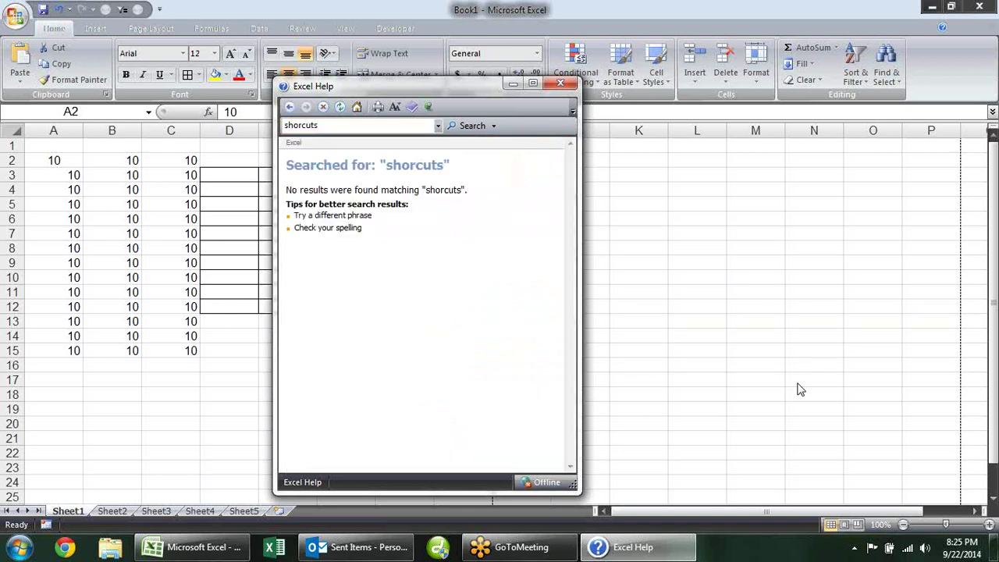
left_click(303, 125)
left_click(302, 125)
Step: Correct the query to 'shortcuts', search again, and open 'Excel shortcut and function keys'
type("t")
key("Return")
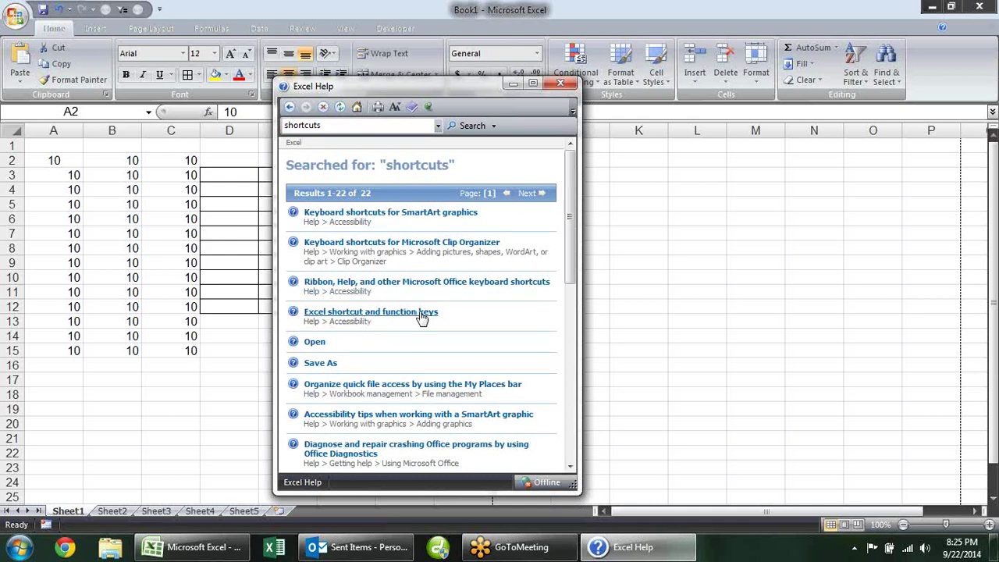
left_click(421, 315)
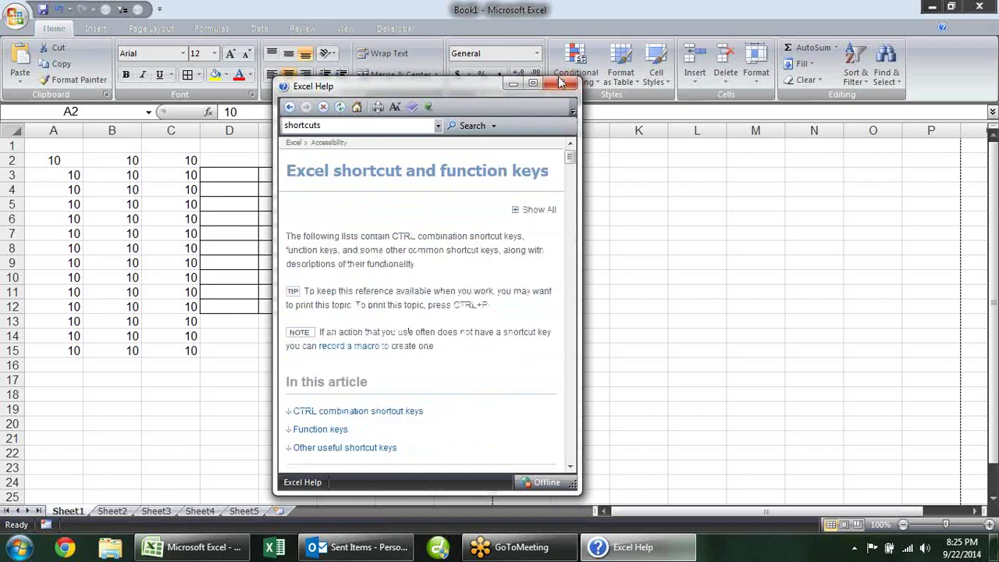
Step: Maximize the Help window and highlight the first shortcut key combination and its description
left_click(534, 84)
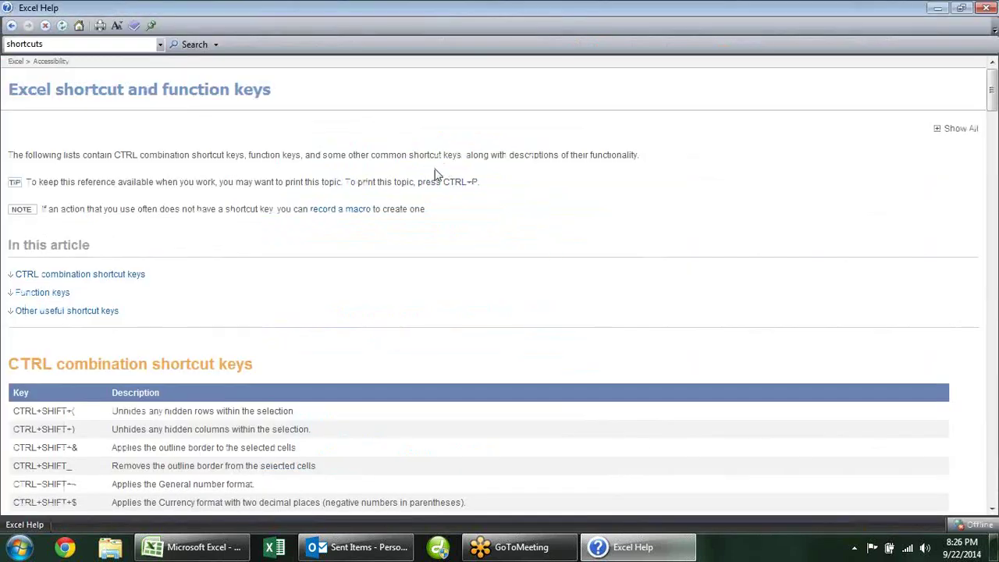
scroll(469, 183, "down", 5)
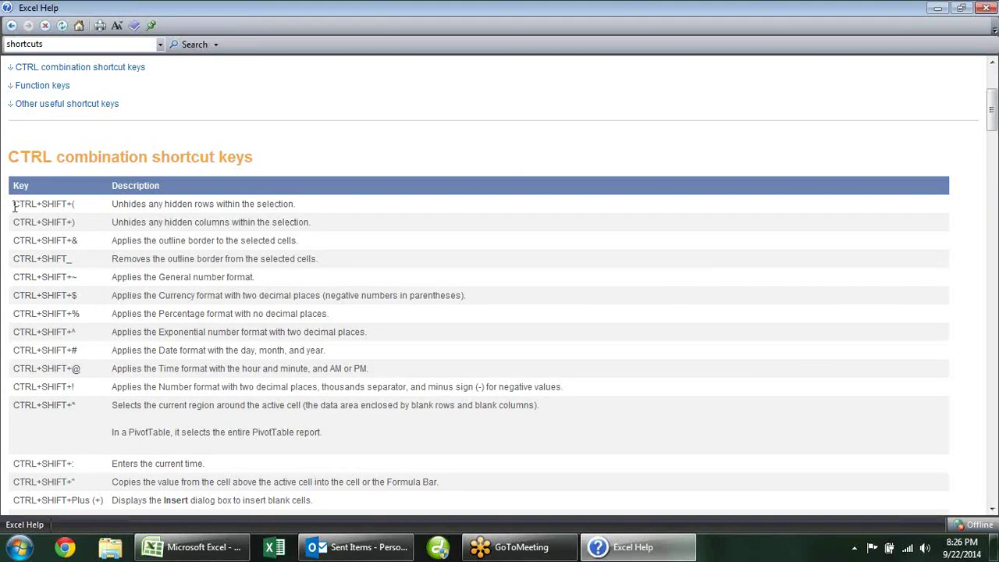
mouse_move(13, 203)
left_mouse_down()
mouse_move(52, 205)
mouse_move(91, 226)
left_mouse_up()
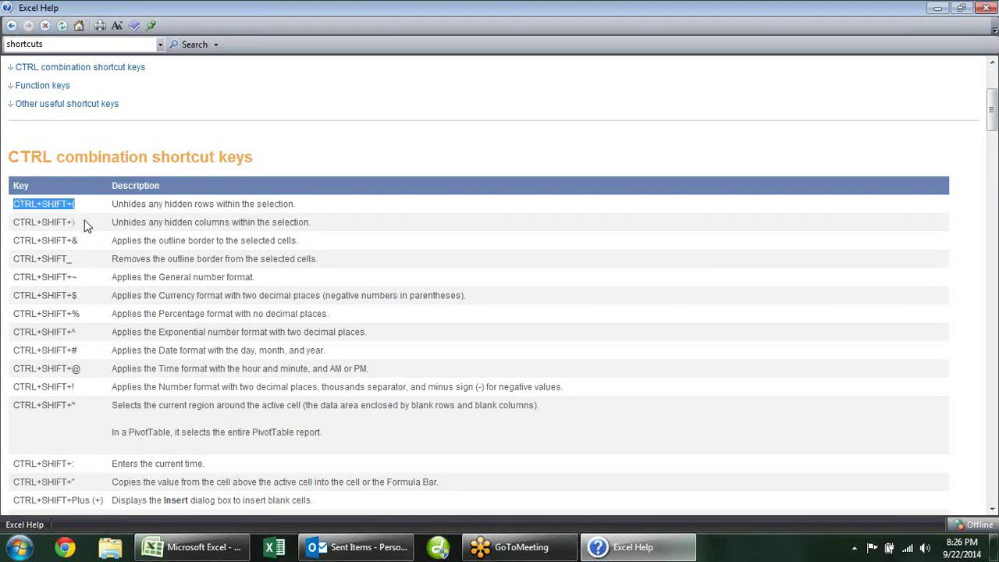
left_click(116, 228)
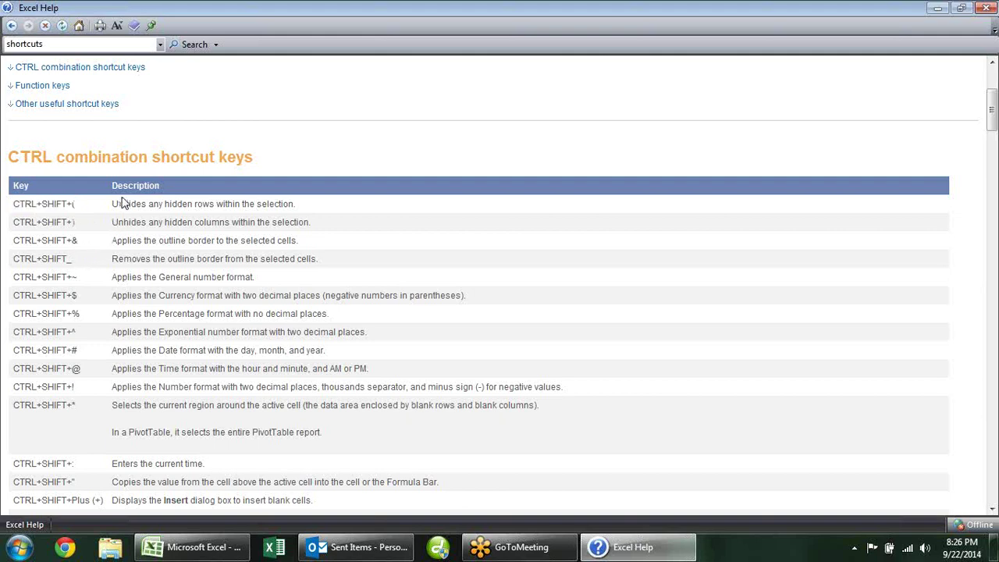
mouse_move(113, 204)
left_mouse_down()
mouse_move(285, 193)
mouse_move(303, 203)
left_mouse_up()
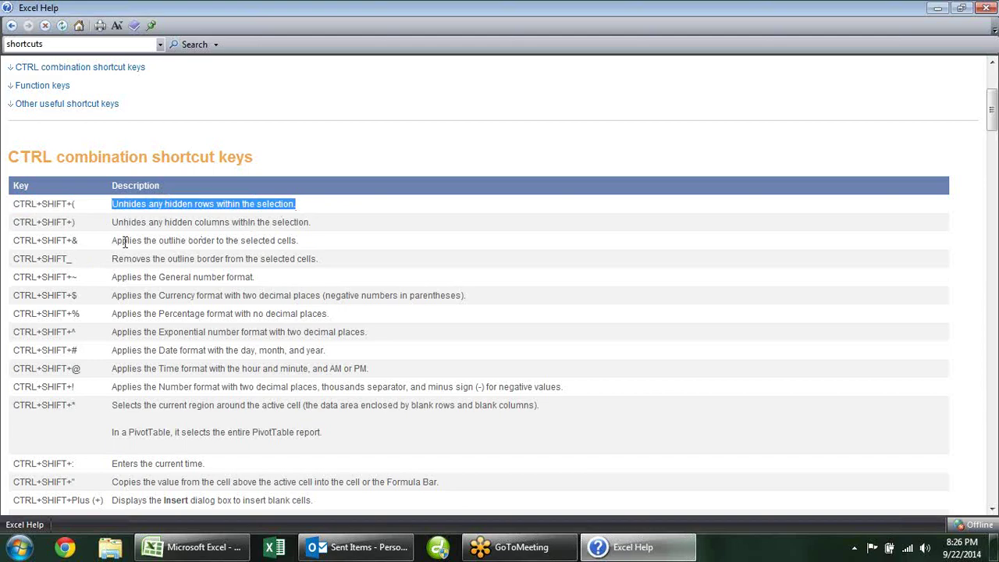
Step: Read further down, highlighting the bold and italic shortcut descriptions and the F1 key combinations
scroll(101, 229, "down", 2)
scroll(91, 172, "down", 6)
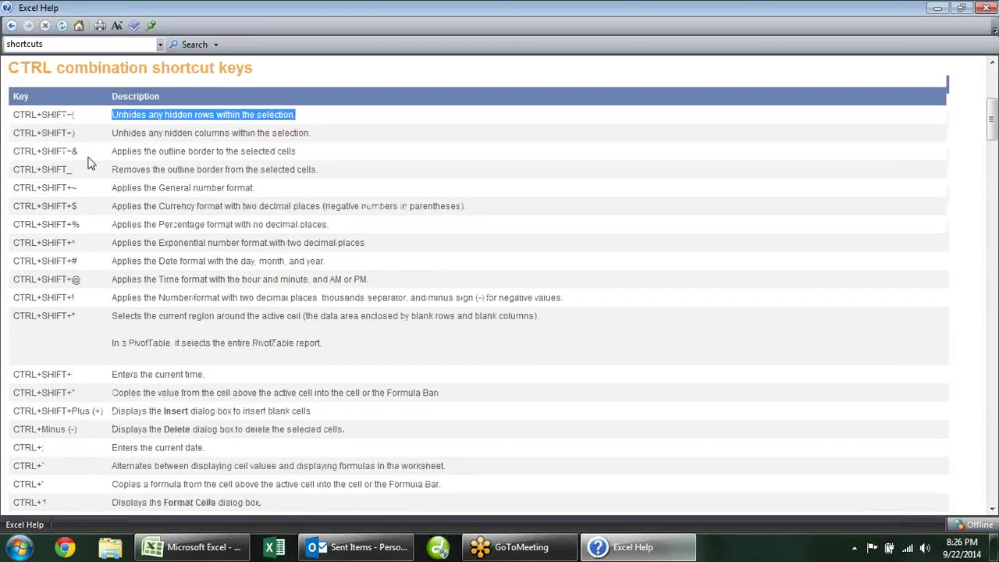
scroll(91, 172, "down", 2)
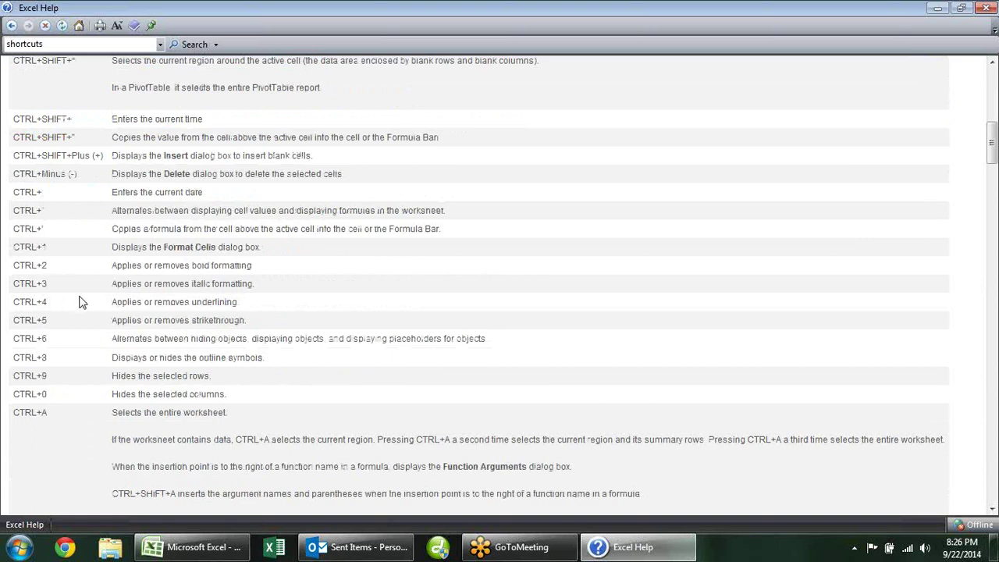
left_click_drag(113, 266, 204, 283)
left_click(178, 248)
scroll(180, 250, "down", 5)
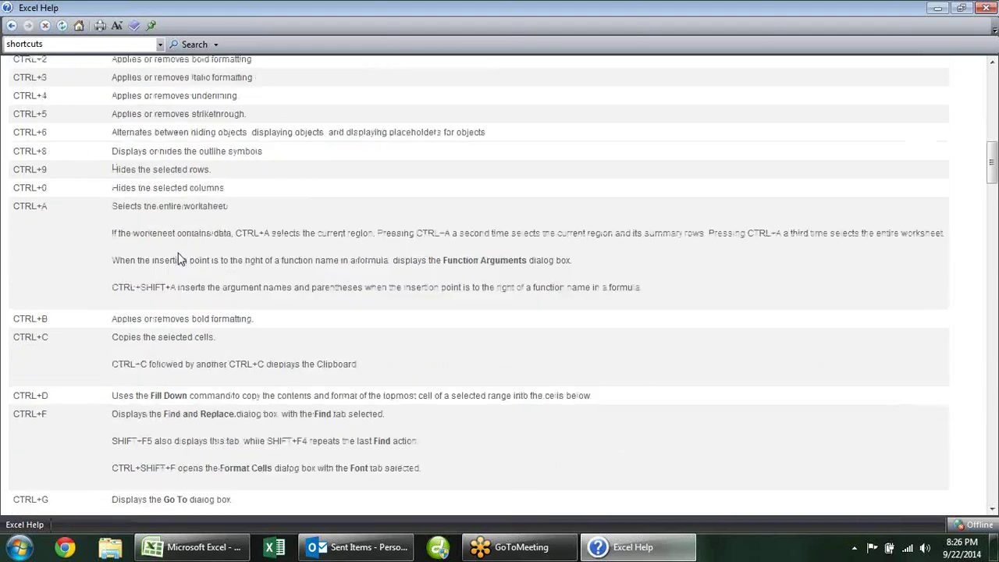
scroll(182, 252, "down", 8)
scroll(181, 252, "down", 8)
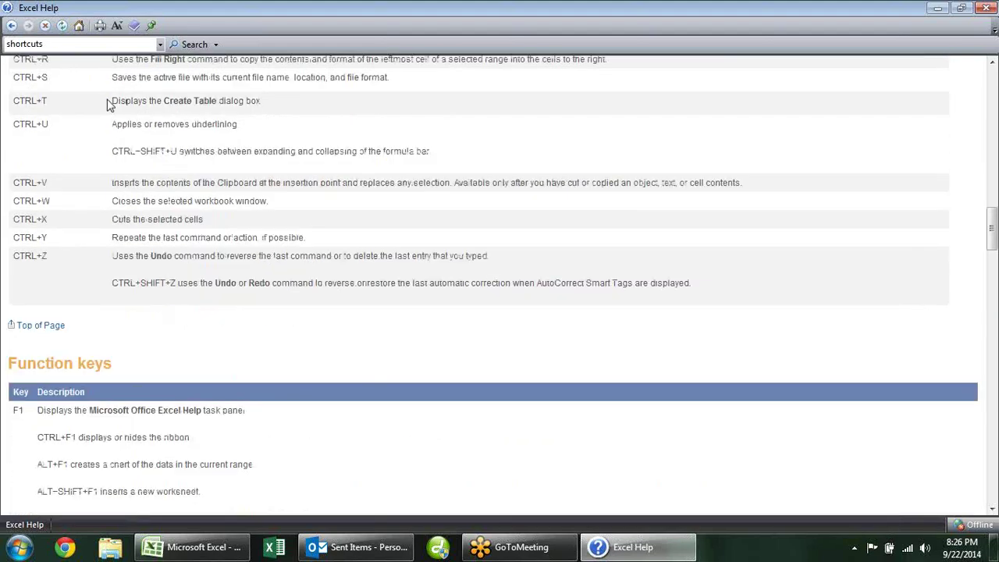
left_click_drag(45, 117, 132, 255)
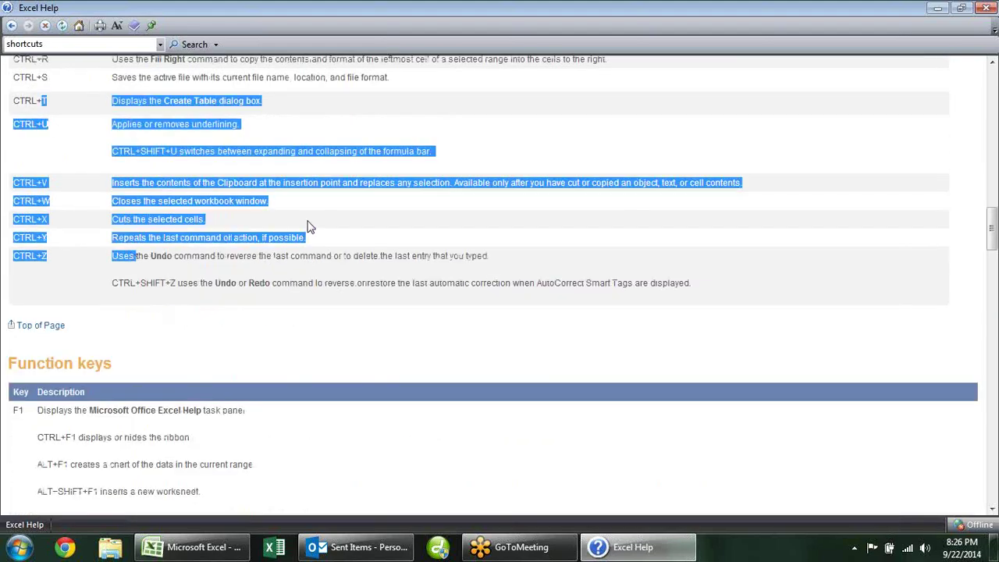
scroll(310, 229, "down", 5)
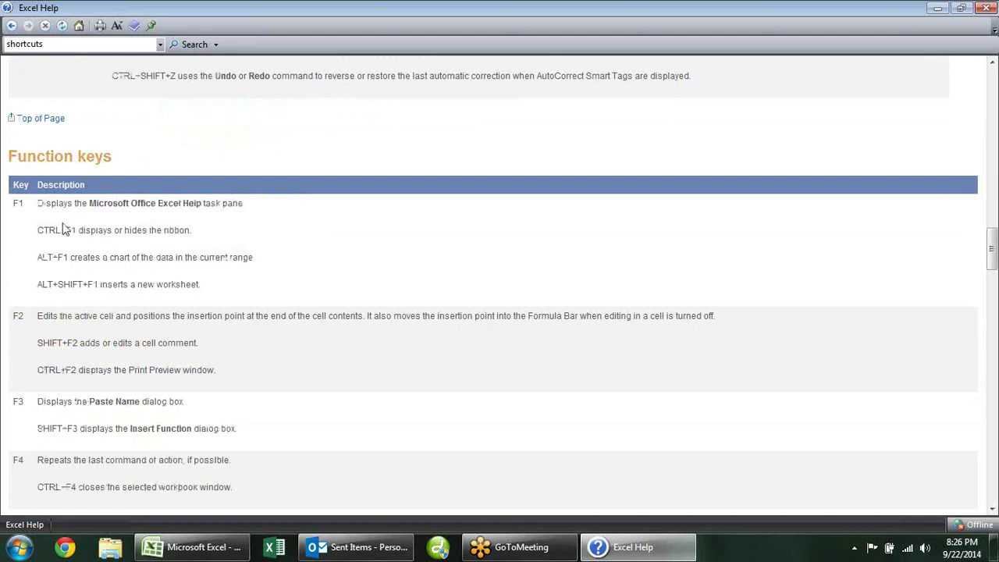
left_click_drag(62, 231, 195, 300)
Step: Continue down the article, highlighting the CTRL+ARROW KEY description, toward Other useful shortcut keys
scroll(270, 205, "down", 2)
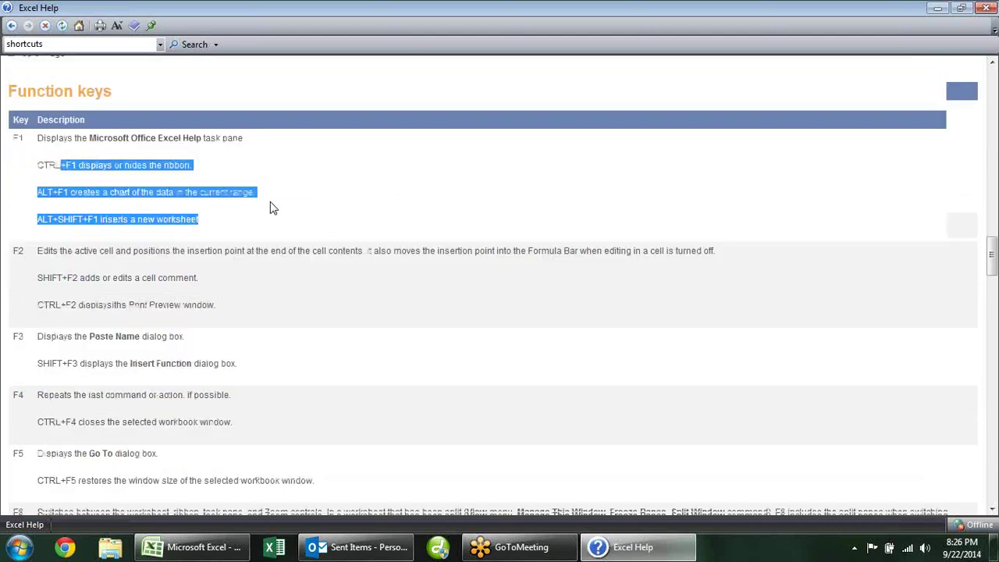
scroll(271, 201, "down", 6)
scroll(270, 200, "down", 5)
scroll(271, 200, "down", 2)
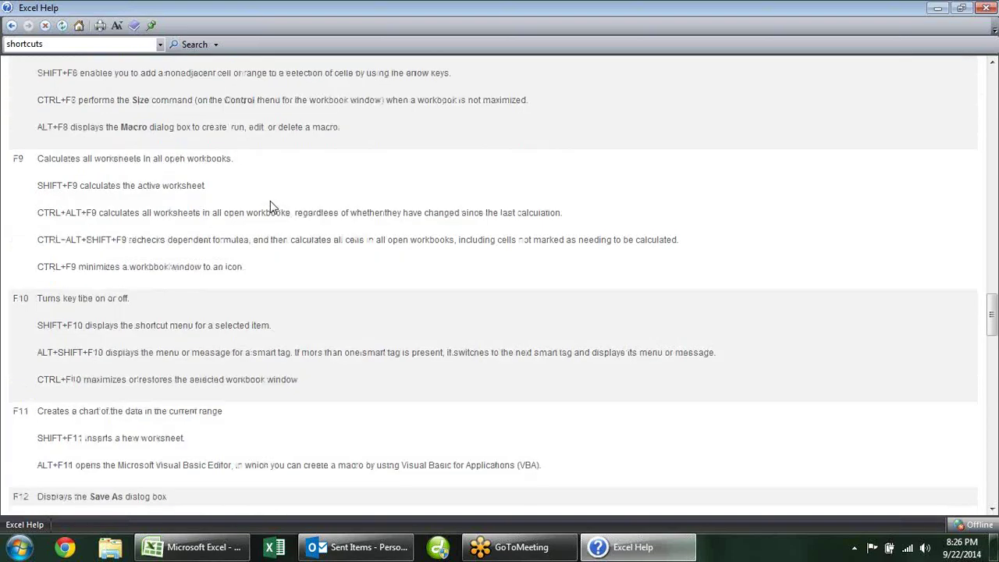
scroll(270, 201, "down", 2)
scroll(271, 201, "down", 7)
scroll(271, 201, "down", 3)
scroll(270, 201, "down", 3)
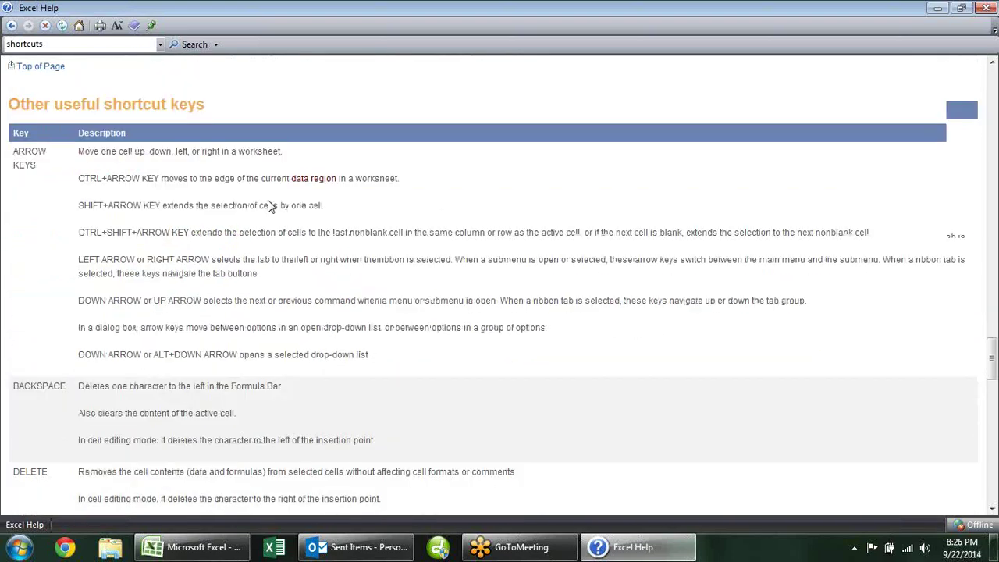
scroll(271, 201, "down", 1)
mouse_move(79, 156)
left_mouse_down()
mouse_move(172, 154)
mouse_move(200, 184)
left_mouse_up()
left_click(134, 166)
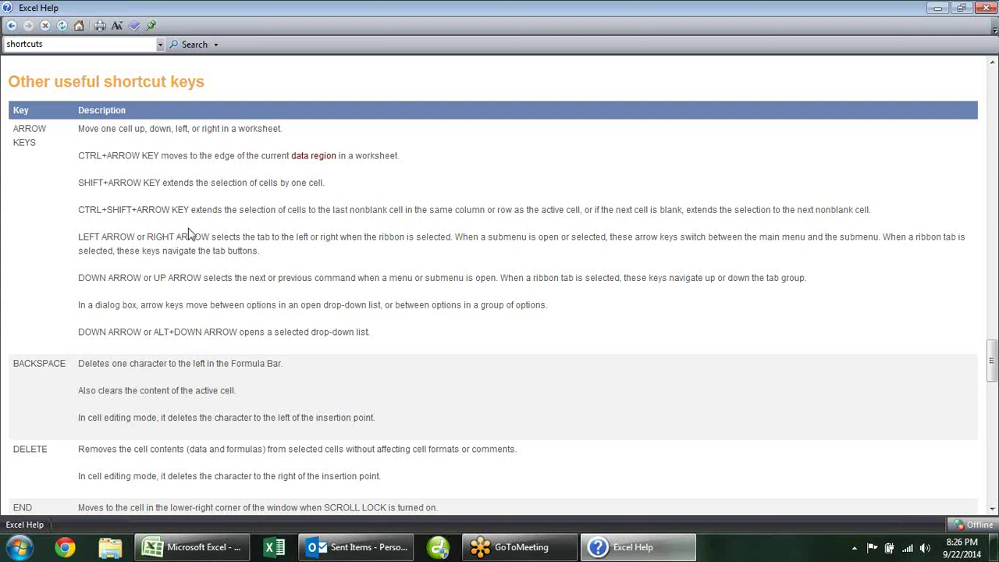
scroll(239, 234, "down", 2)
key("alt+Tab")
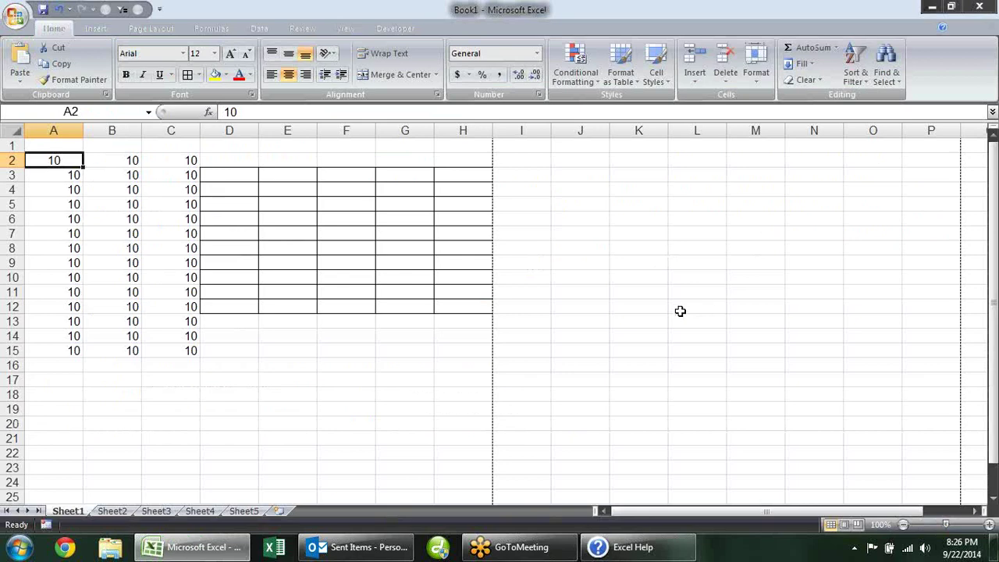
key("Right")
key("Right")
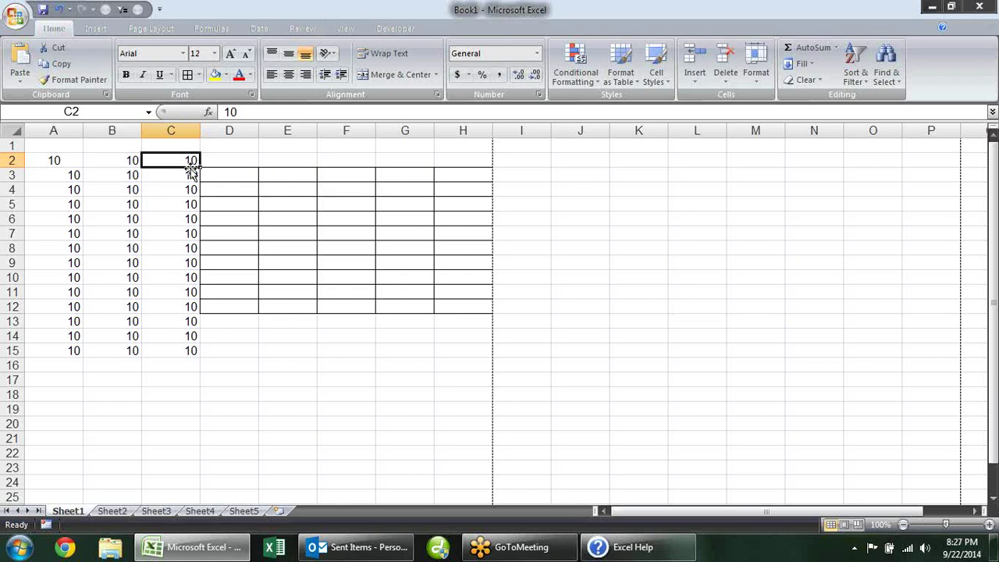
left_click(182, 395)
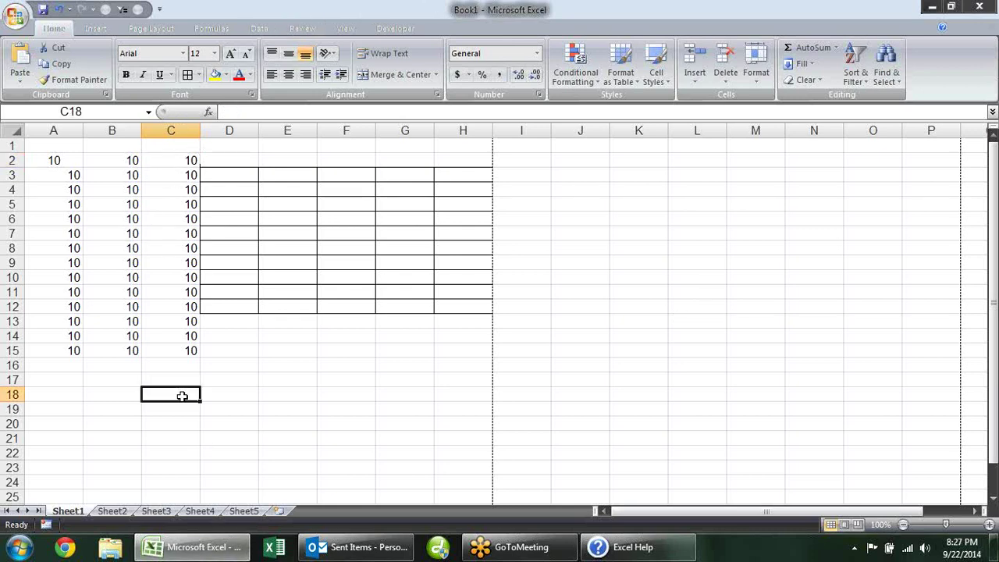
key("ctrl+Right")
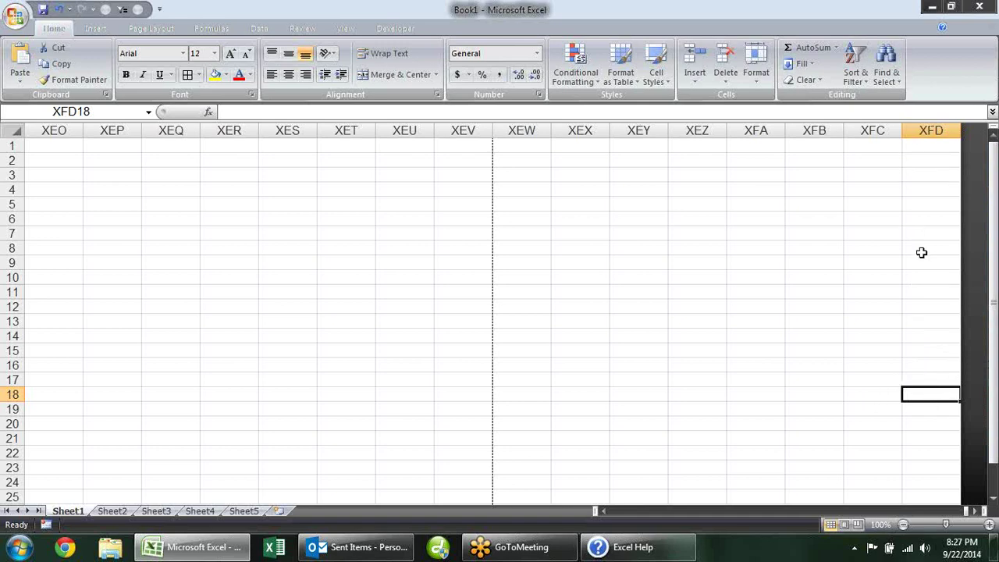
key("Home")
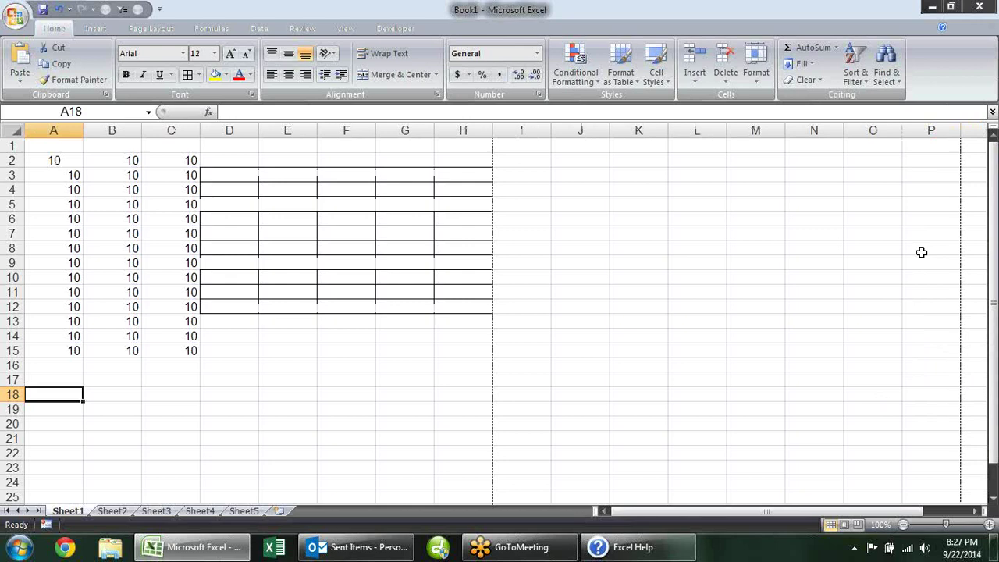
key("Up")
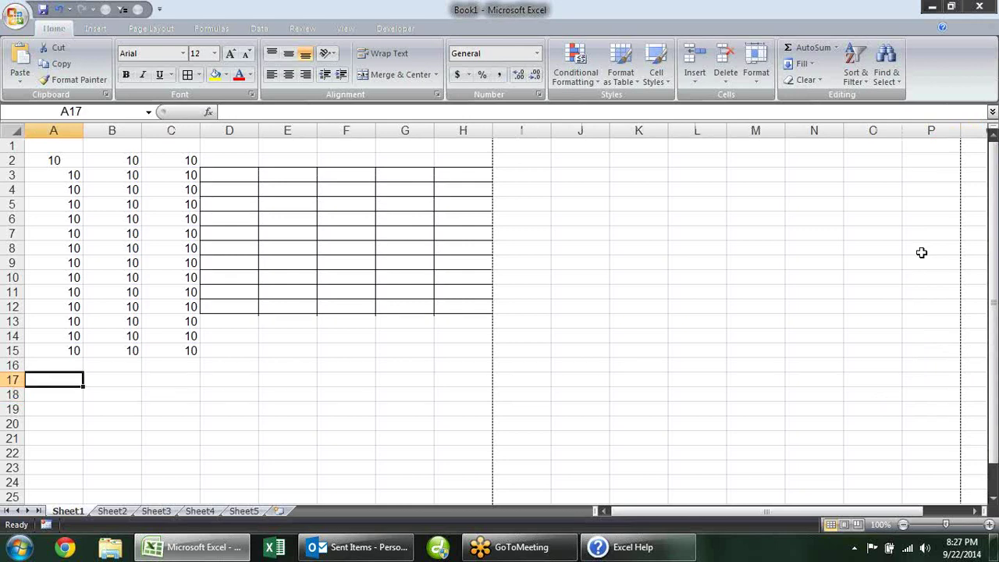
key("Up")
key("Up")
key("Up")
key("Up")
key("Up")
key("Up")
key("Up")
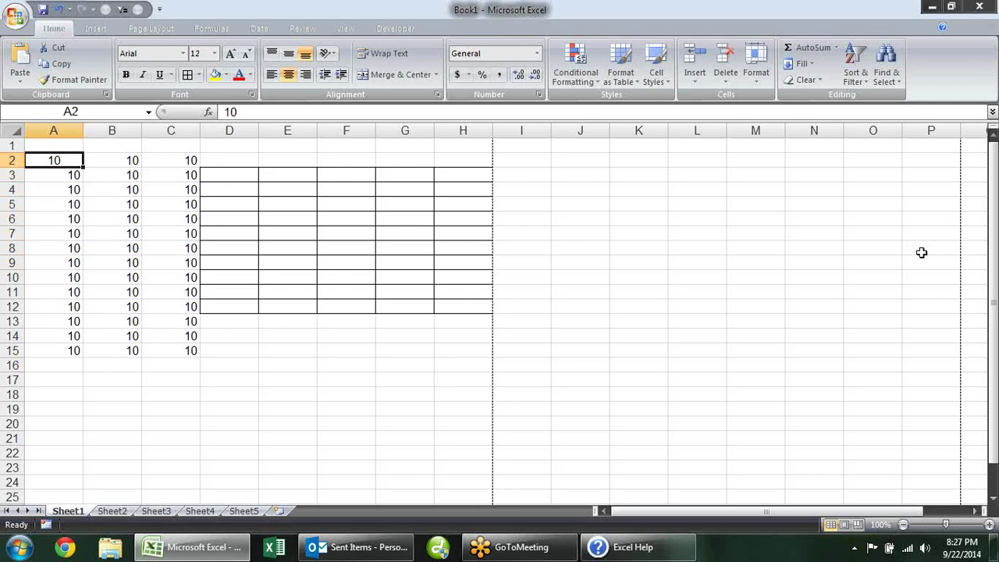
key("shift+Right")
key("shift+Right")
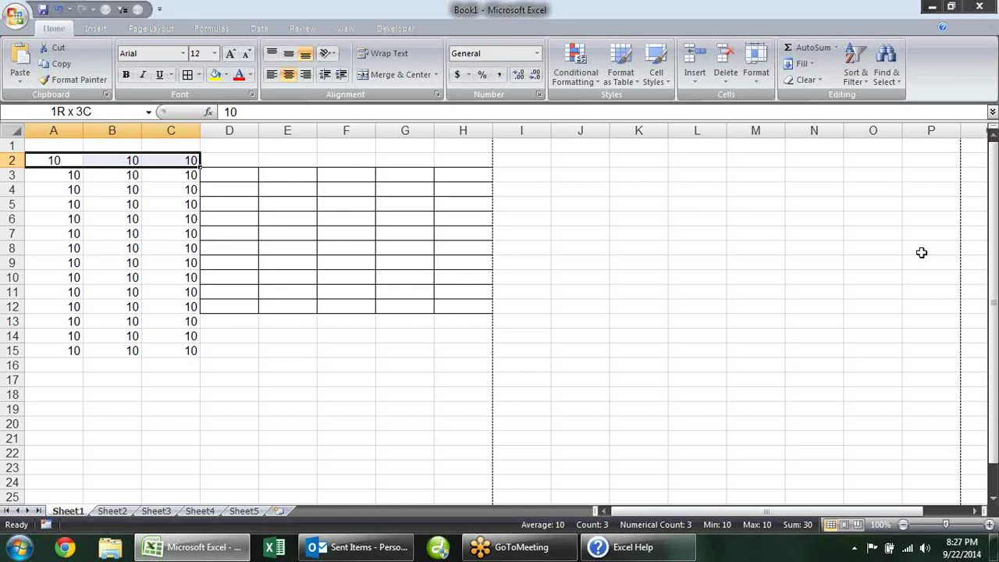
key("ctrl+shift+Down")
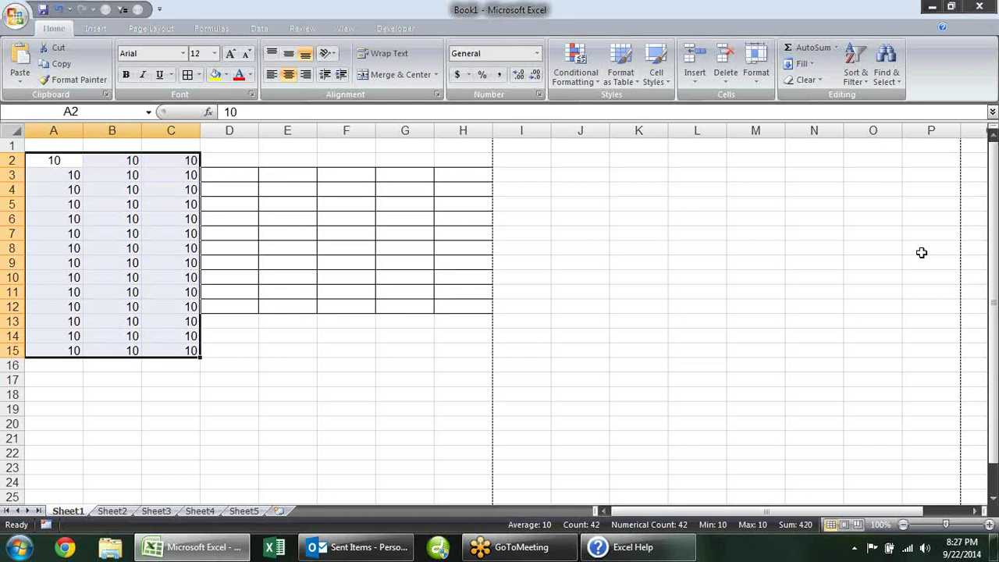
key("shift+BackSpace")
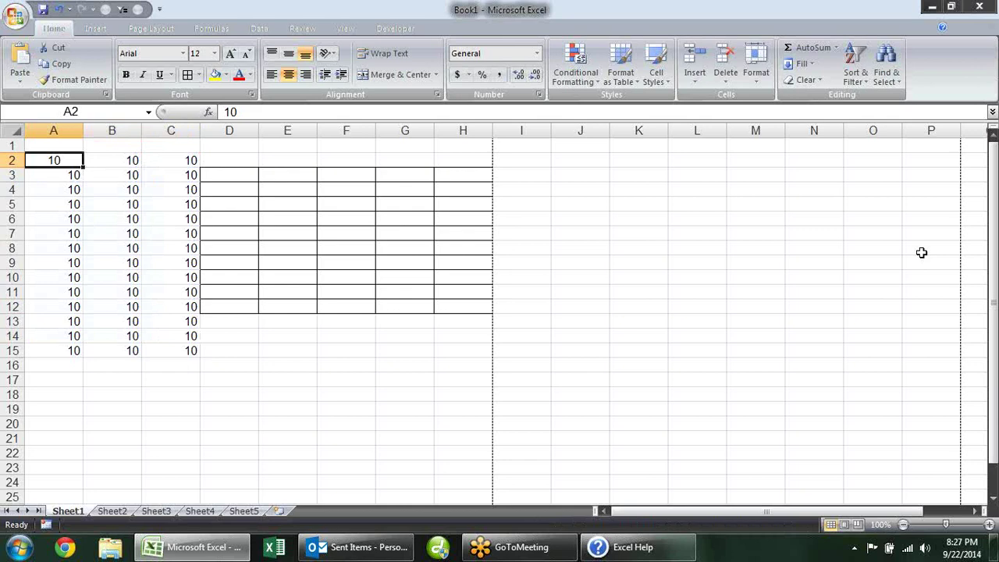
key("ctrl+shift+Right")
key("ctrl+shift+Down")
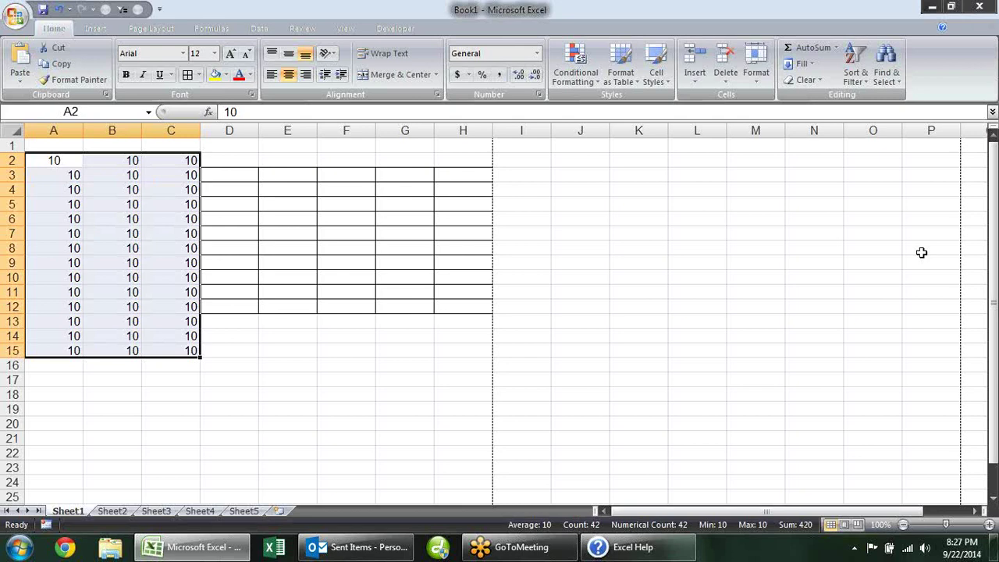
key("Right")
key("Right")
key("Right")
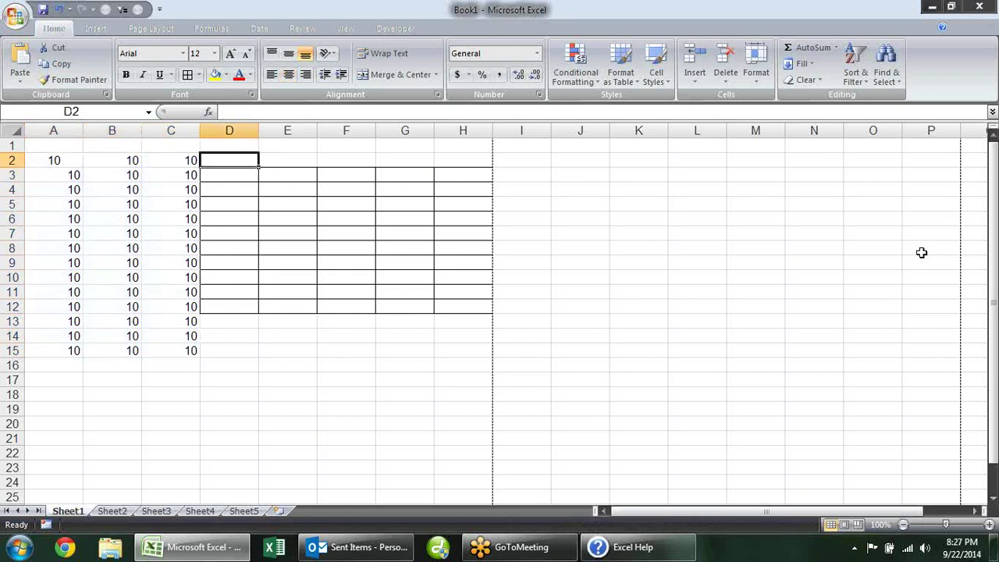
key("Up")
key("ctrl+Down")
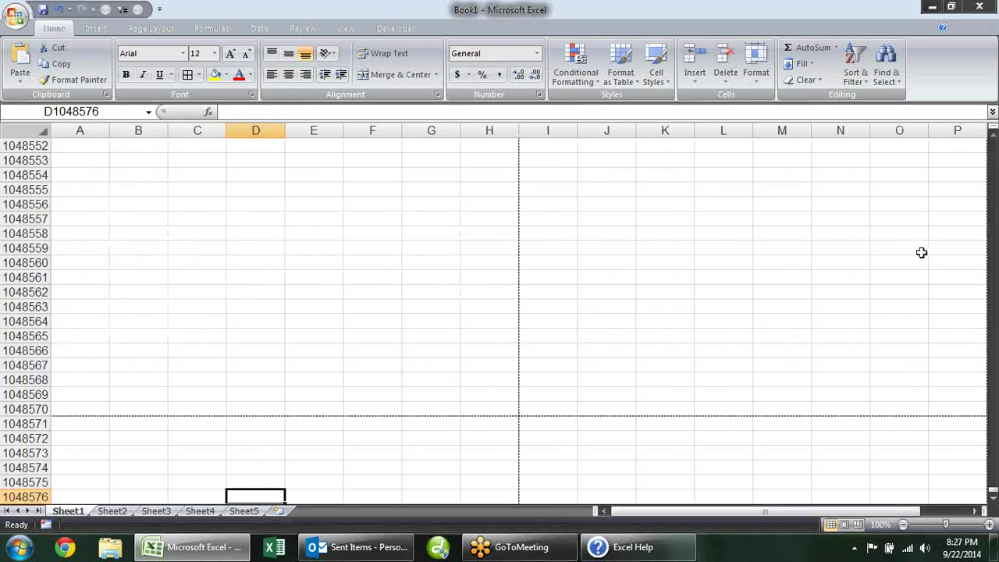
key("ctrl+Up")
key("ctrl+Down")
key("ctrl+Up")
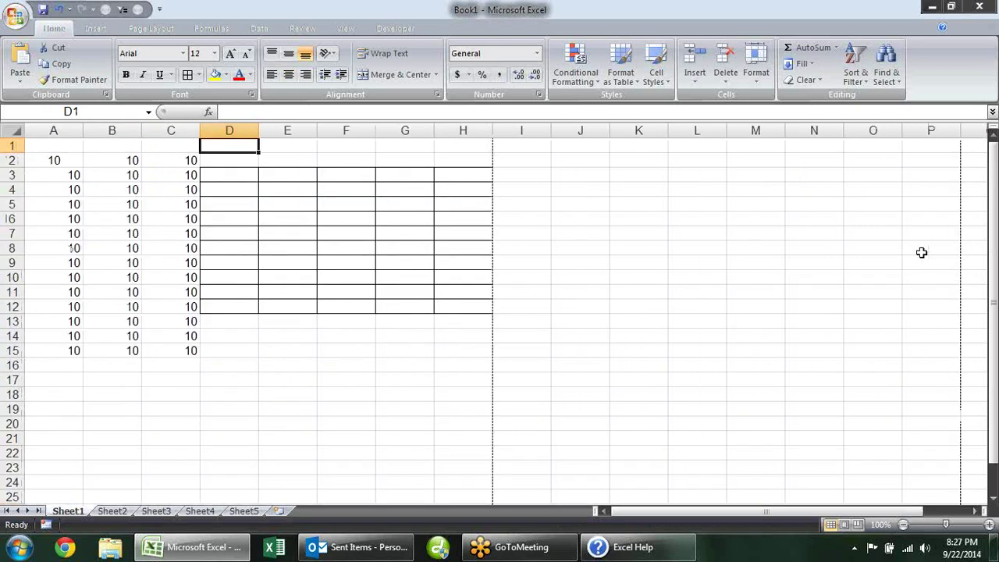
key("ctrl+Down")
key("ctrl+Up")
Step: Bring back the shortcut keys help page, scroll up through it, and close Excel Help
left_click(605, 546)
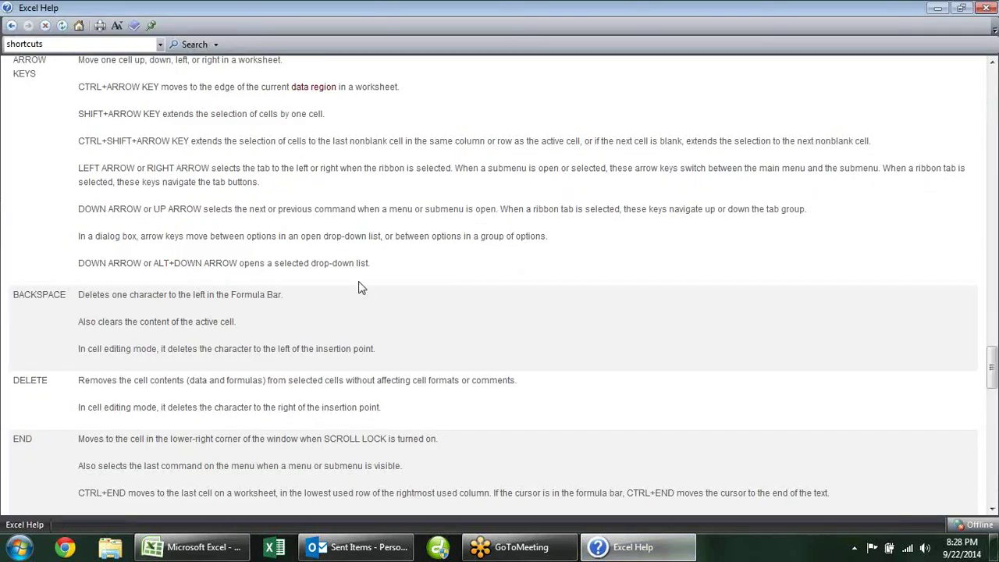
scroll(349, 277, "up", 5)
scroll(349, 277, "up", 1)
scroll(344, 275, "up", 3)
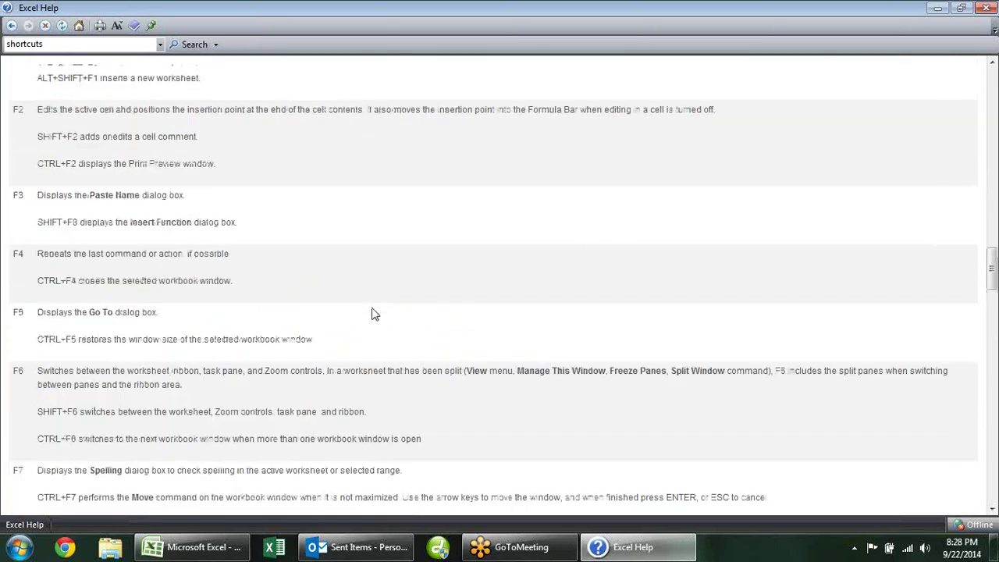
scroll(372, 313, "up", 4)
scroll(372, 312, "up", 1)
scroll(372, 308, "up", 3)
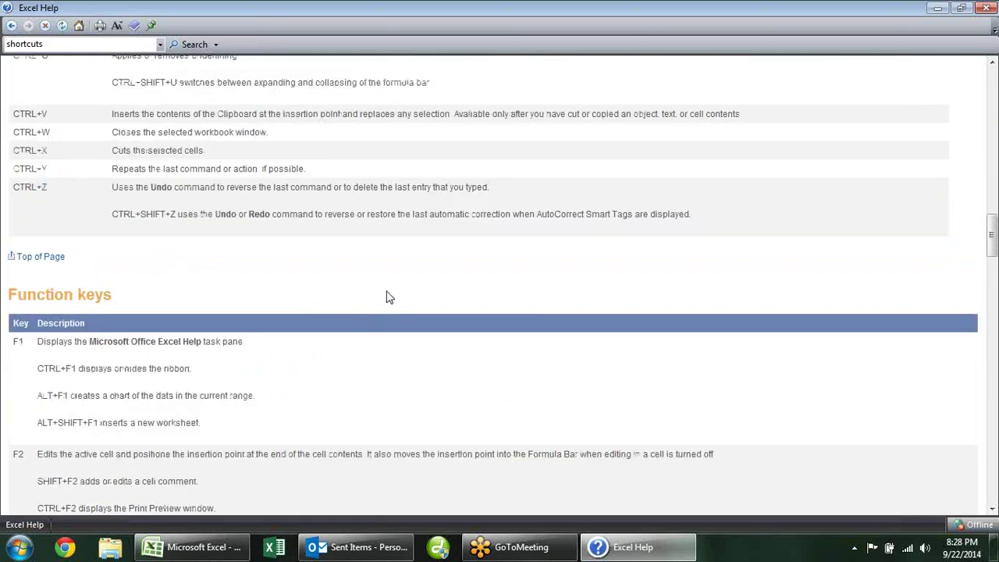
scroll(391, 287, "up", 3)
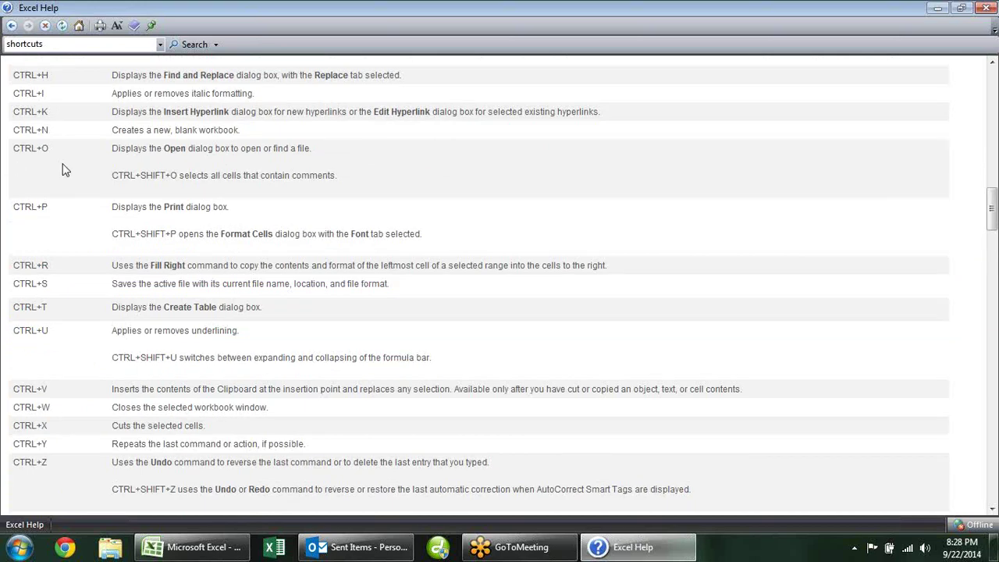
scroll(187, 206, "up", 3)
scroll(206, 201, "up", 2)
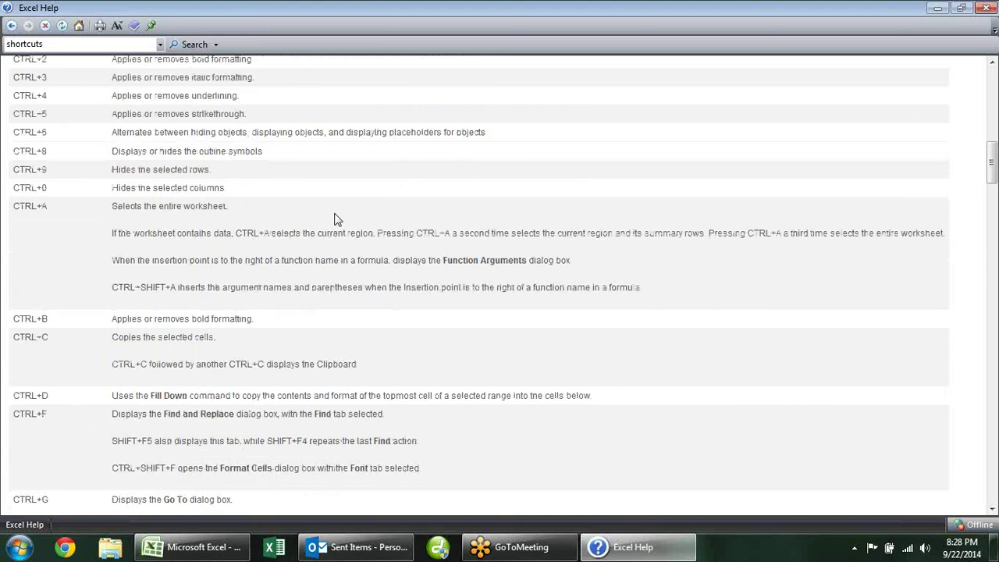
scroll(341, 210, "up", 5)
scroll(350, 203, "up", 4)
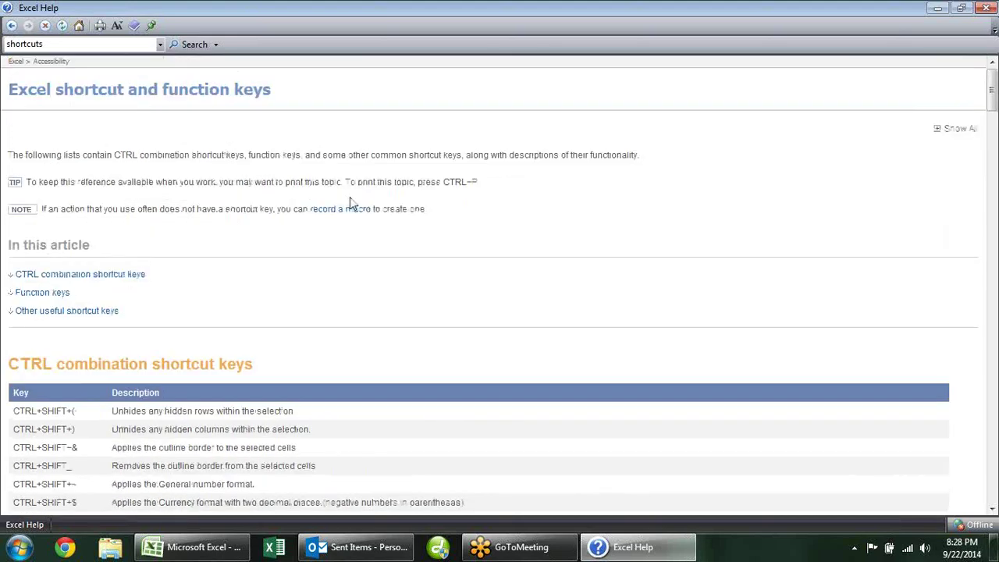
left_click(982, 8)
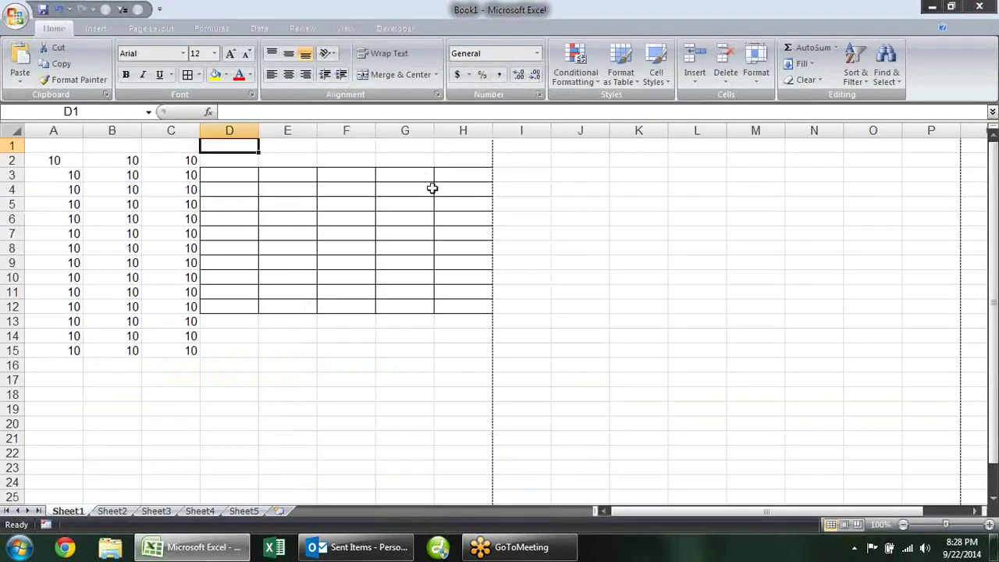
Step: Select A1:K17 and clear its formats with Alt+E, A, F, then delete the 10s
left_click(331, 205)
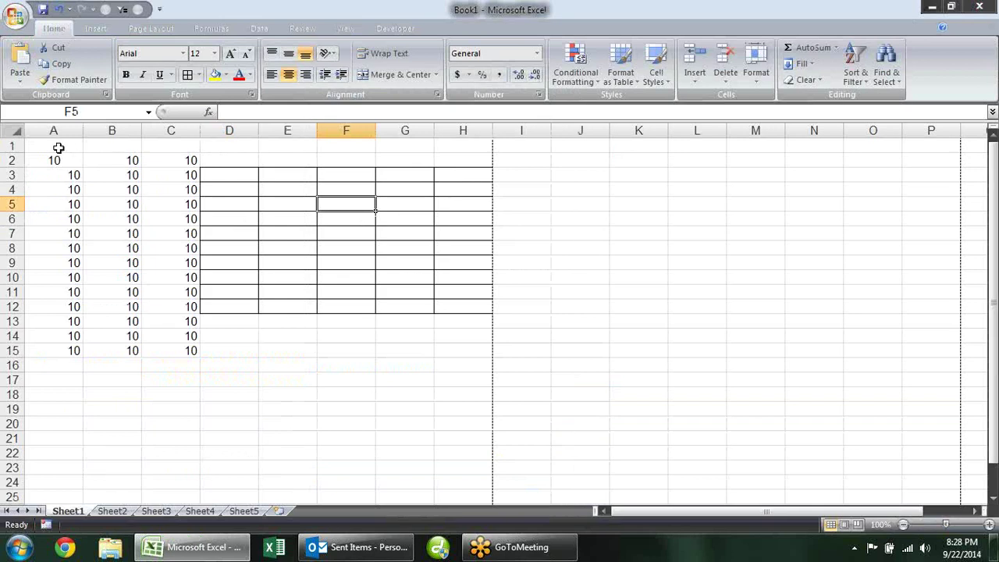
mouse_move(58, 148)
left_mouse_down()
mouse_move(631, 350)
mouse_move(611, 383)
left_mouse_up()
key("alt+e")
key("a")
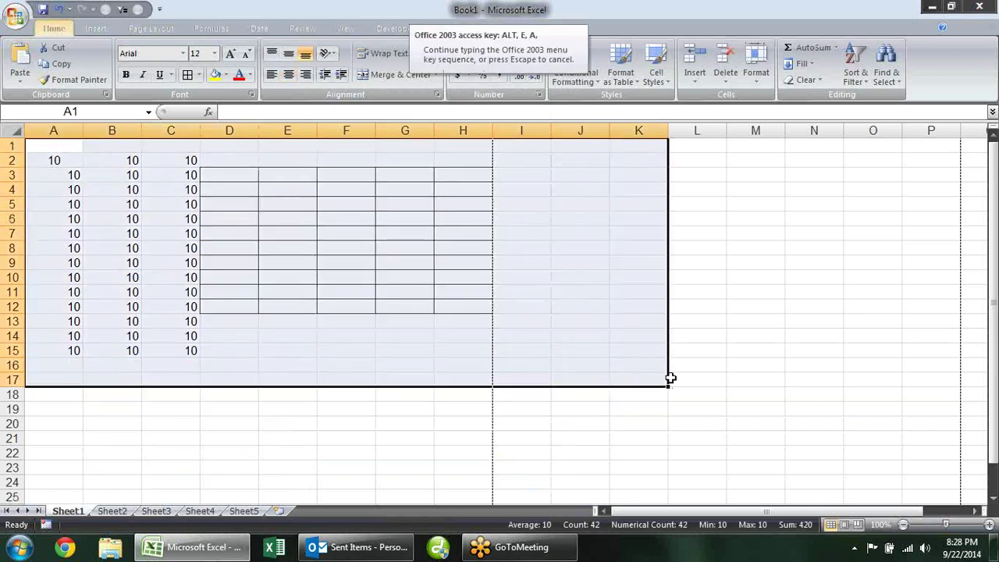
key("f")
key("Delete")
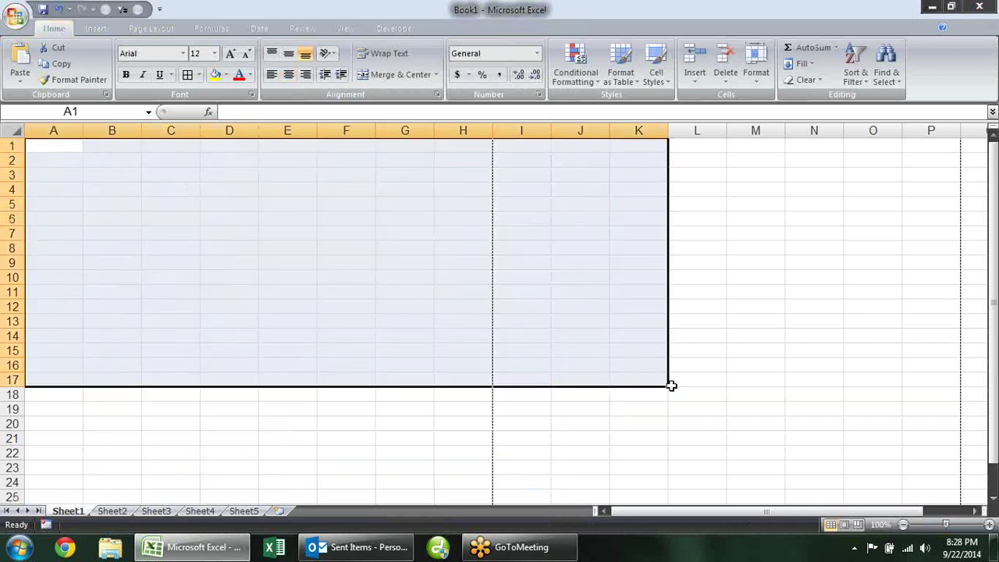
Step: Deselect the cleared range and make D4 the active cell
left_click(513, 350)
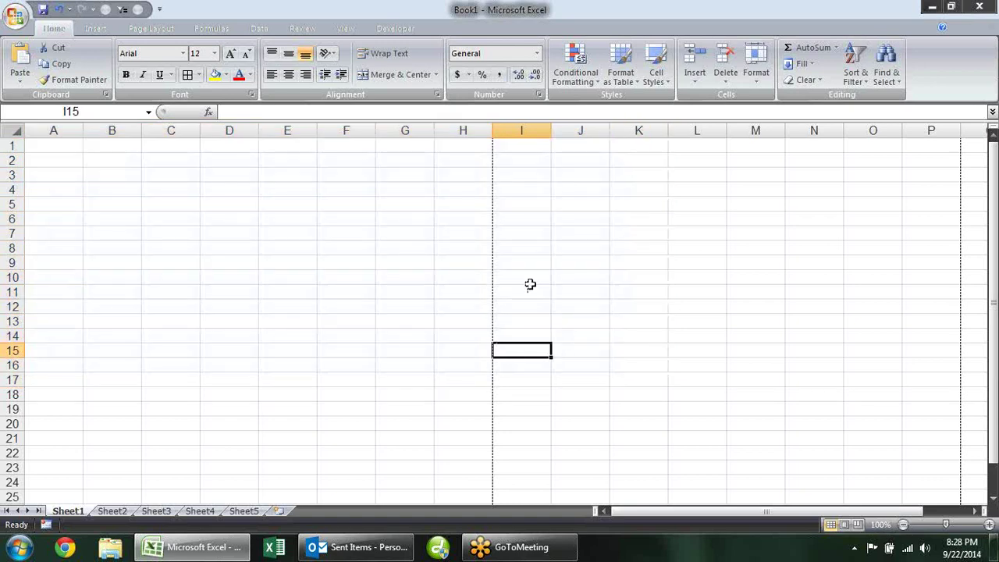
key("Left")
key("Left")
key("Left")
key("Left")
key("Left")
key("Left")
key("Left")
key("Up")
key("Up")
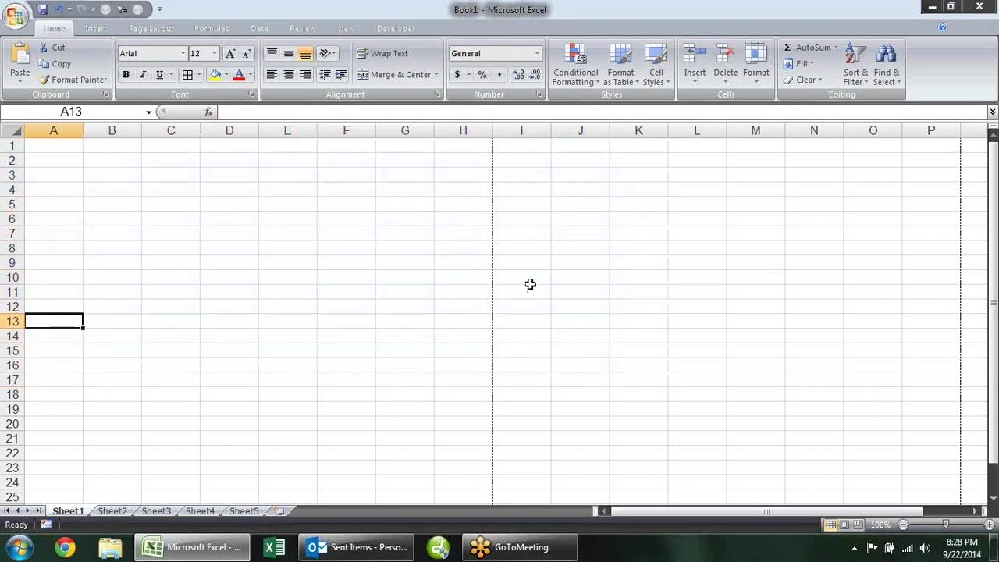
key("Up")
key("Up")
key("Up")
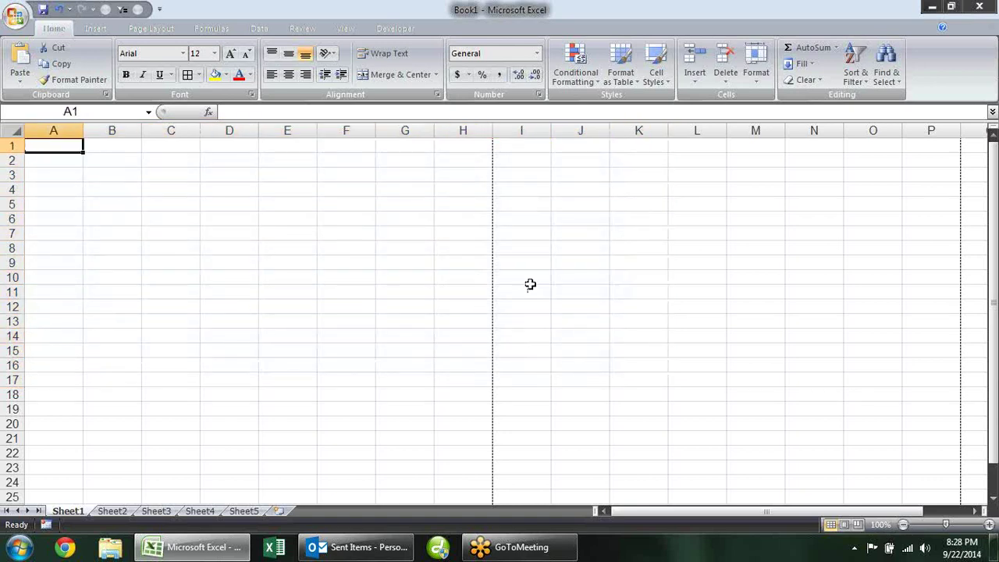
left_click(238, 192)
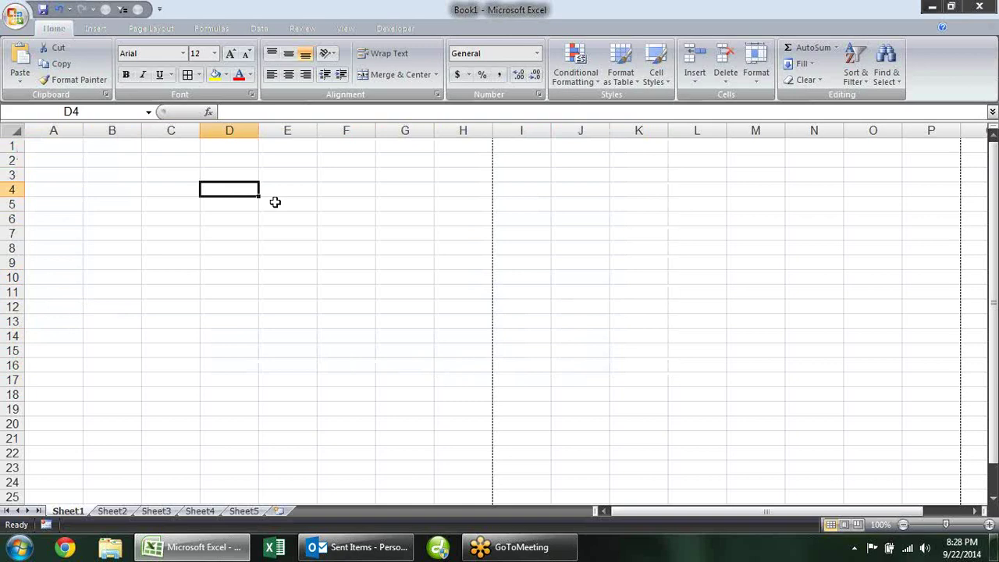
left_click(392, 28)
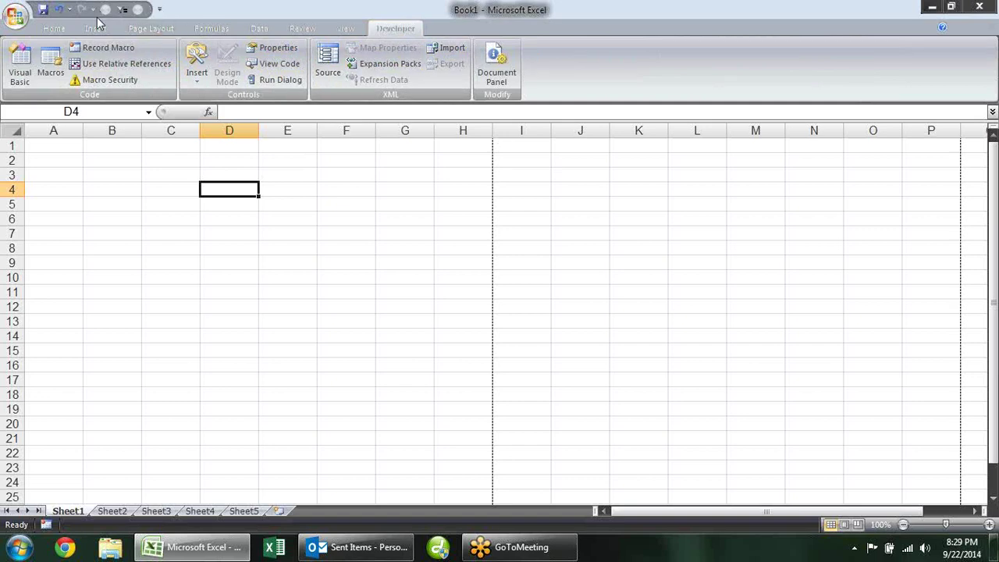
left_click(58, 26)
left_click(401, 201)
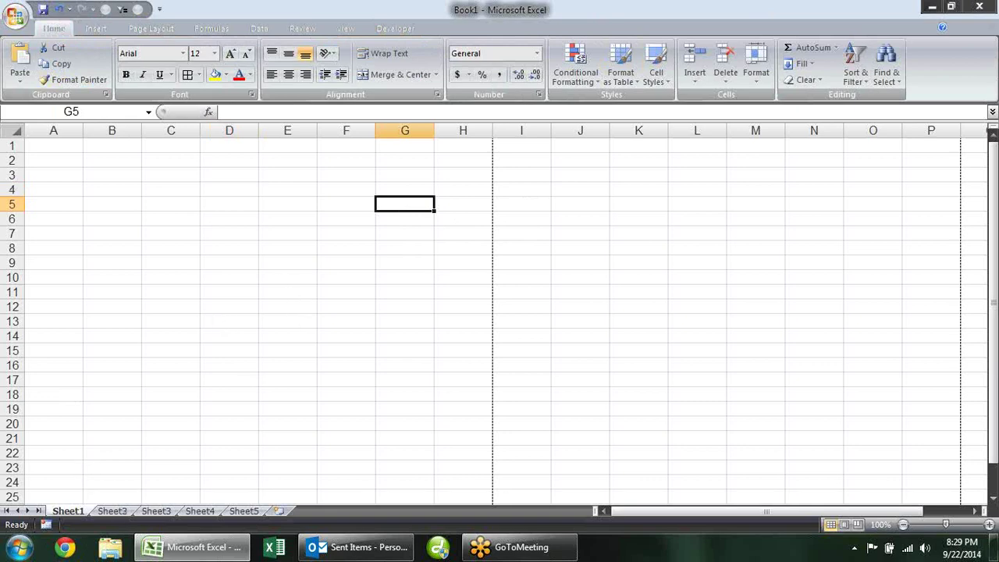
Step: Switch through the sheet tabs, return to Sheet1, and select C10
left_click(246, 512)
left_click(197, 512)
left_click(157, 512)
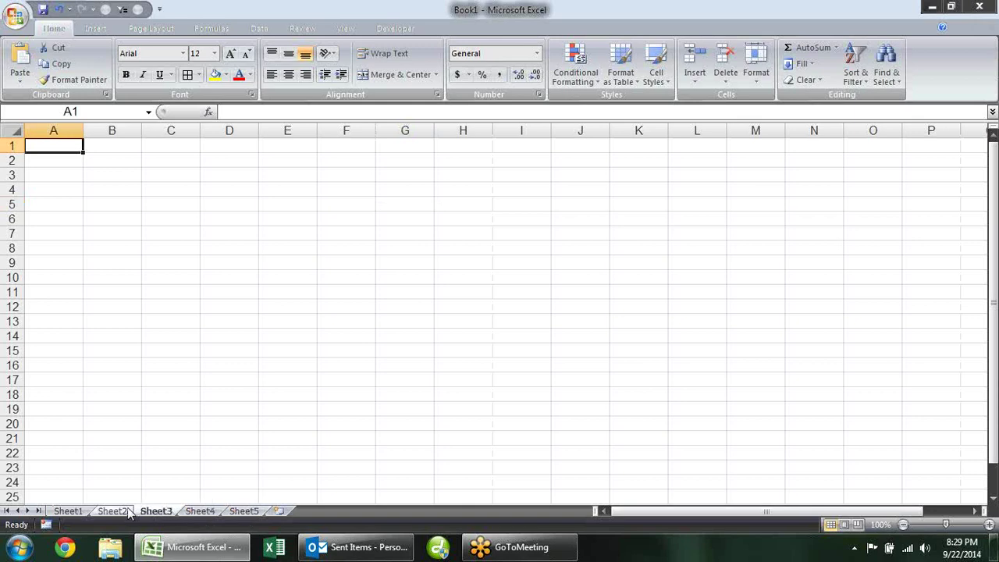
left_click(128, 511)
left_click(73, 501)
left_click(71, 511)
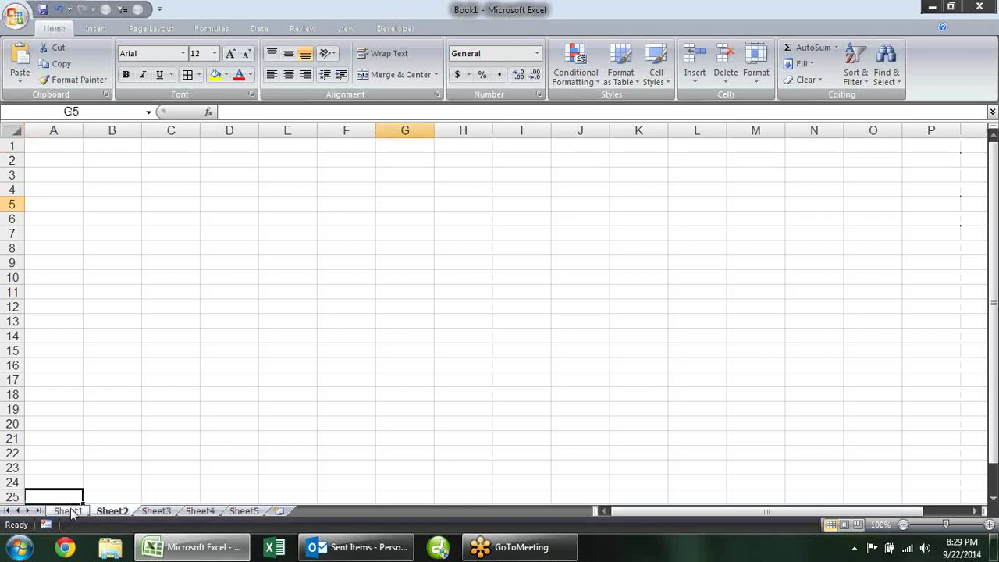
left_click(70, 511)
left_click(179, 281)
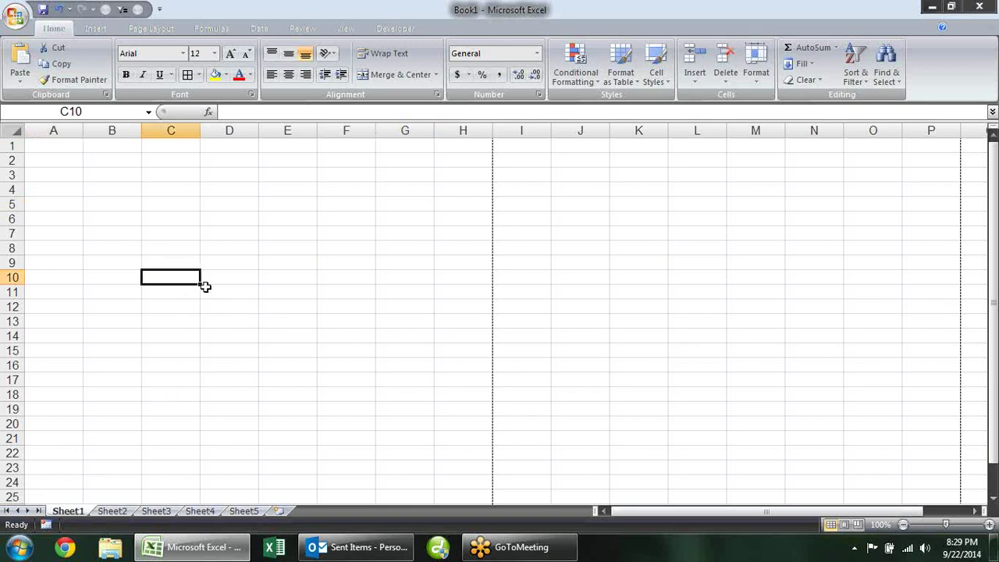
Step: Confirm the default font is Arial 12, then select cells E4 and D5
left_click(163, 52)
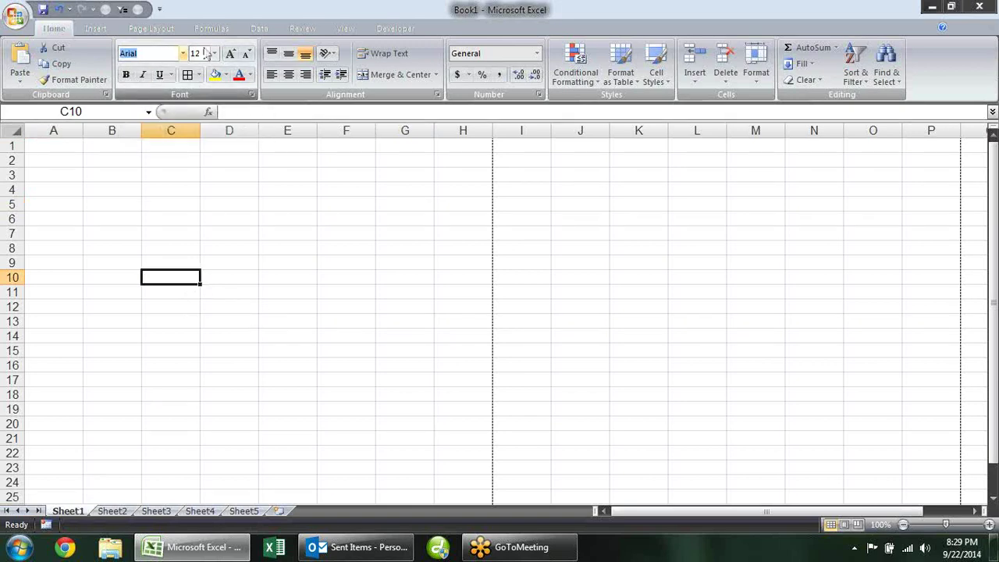
left_click(205, 53)
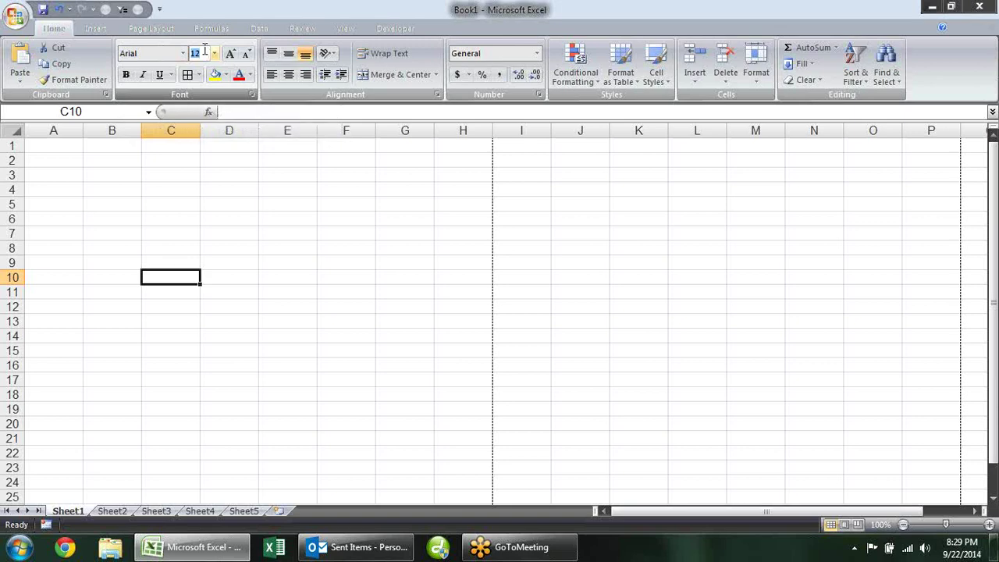
left_click(260, 189)
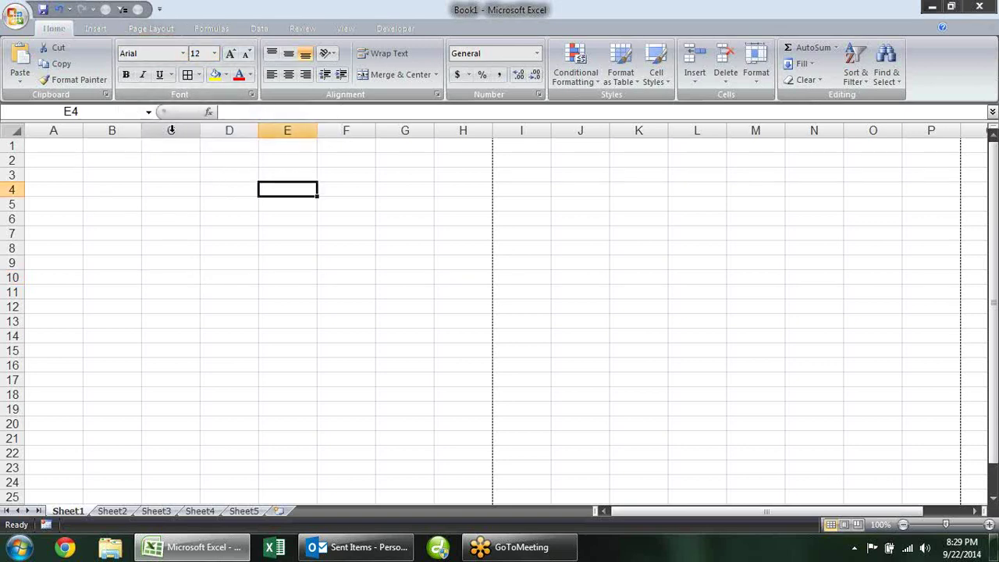
left_click(226, 206)
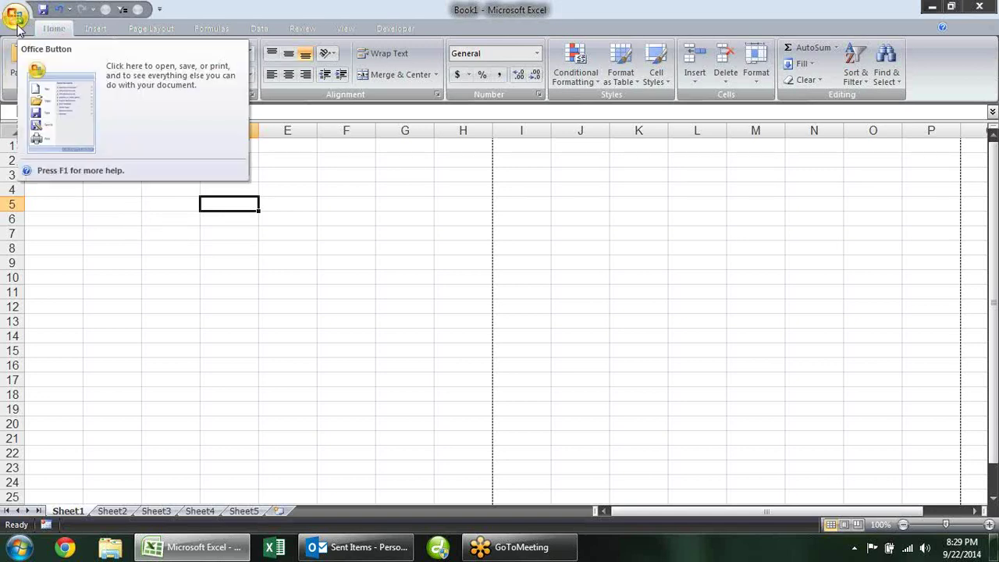
left_click(16, 16)
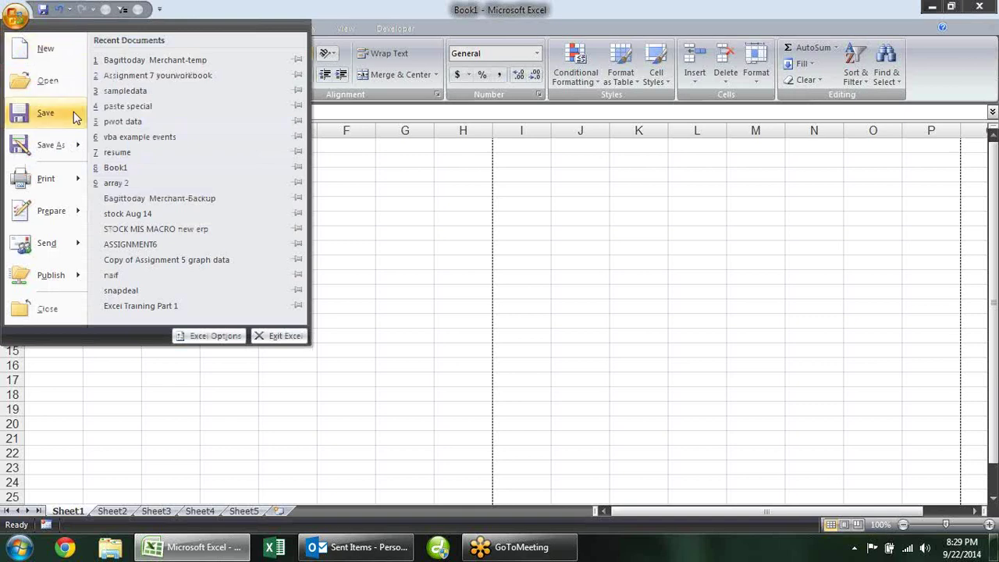
left_click(210, 337)
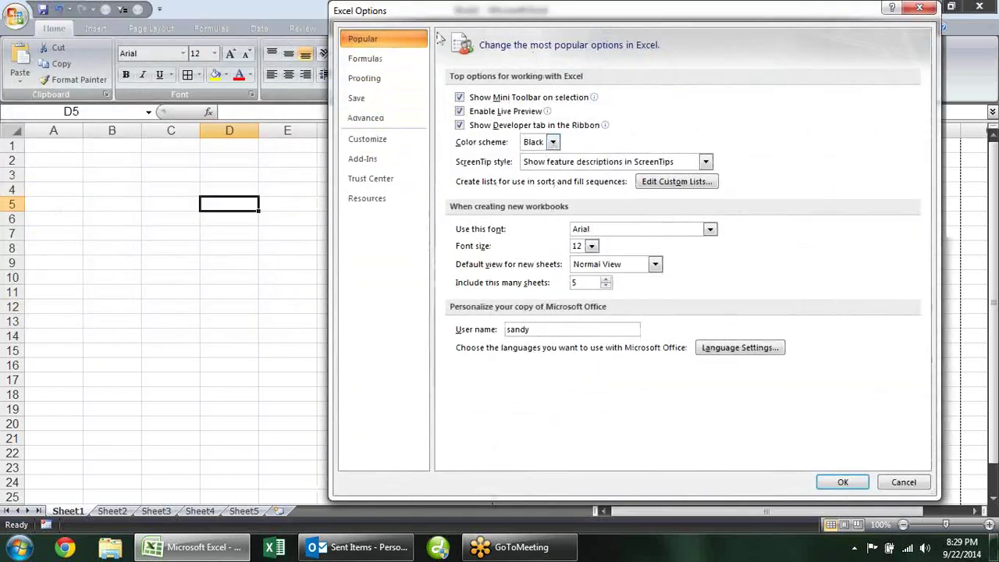
left_click(383, 58)
left_click(402, 80)
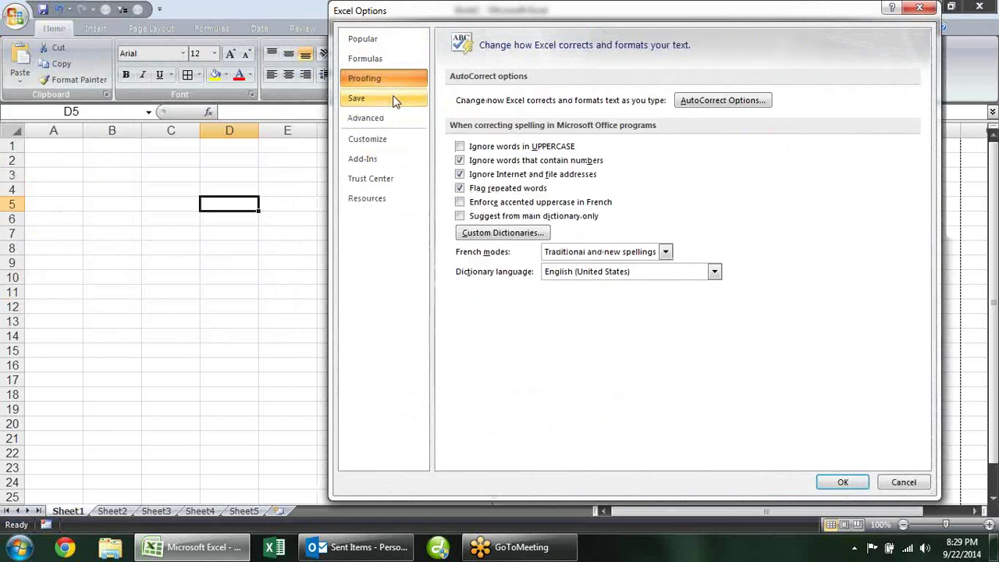
left_click(394, 100)
left_click(387, 119)
left_click(383, 139)
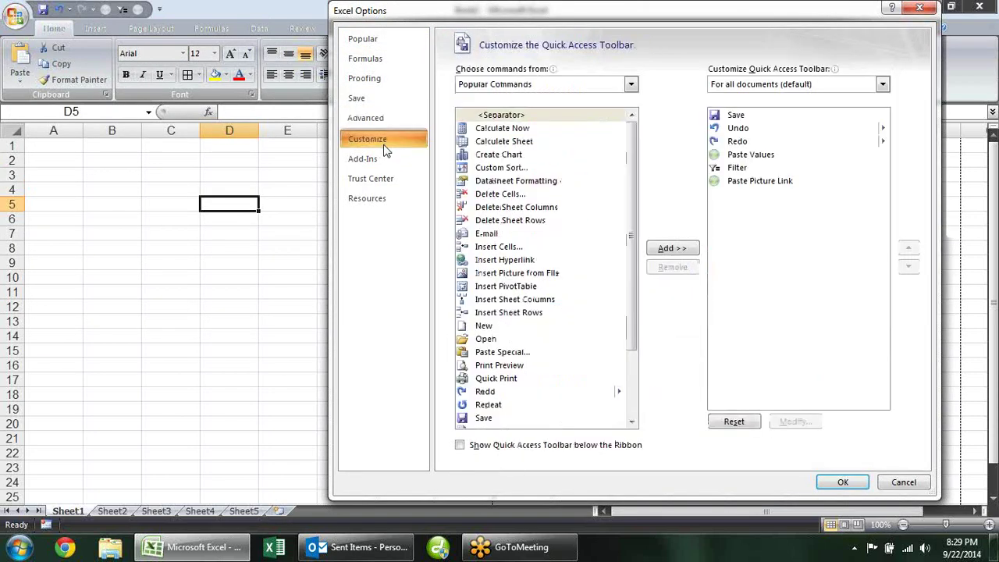
left_click(380, 160)
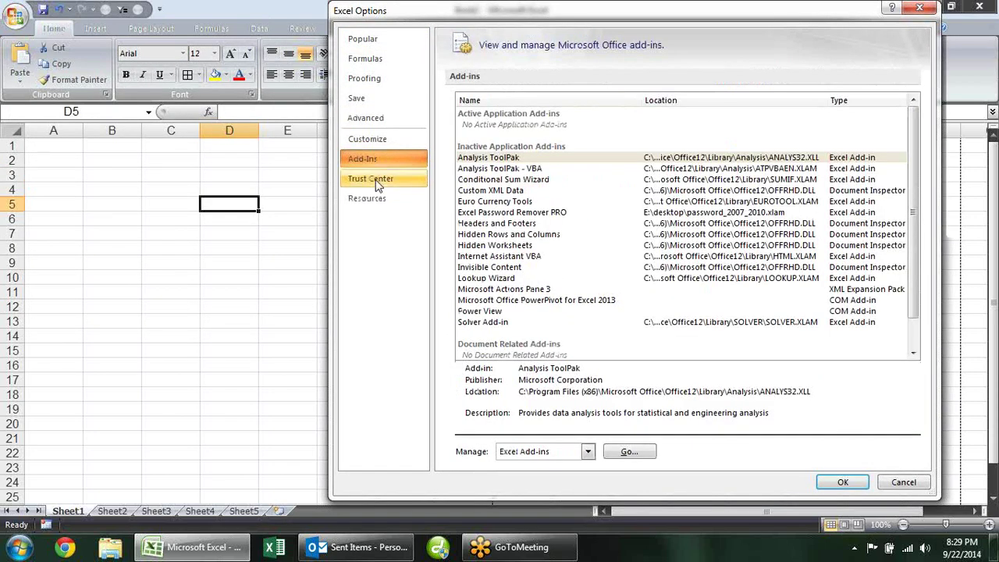
left_click(381, 179)
left_click(383, 199)
left_click(387, 40)
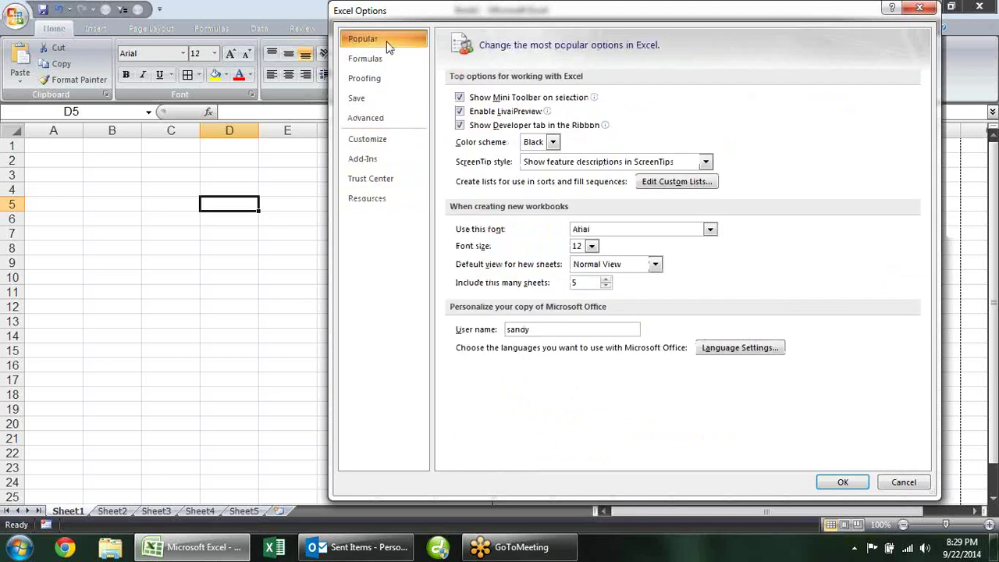
left_click(920, 8)
left_click(190, 191)
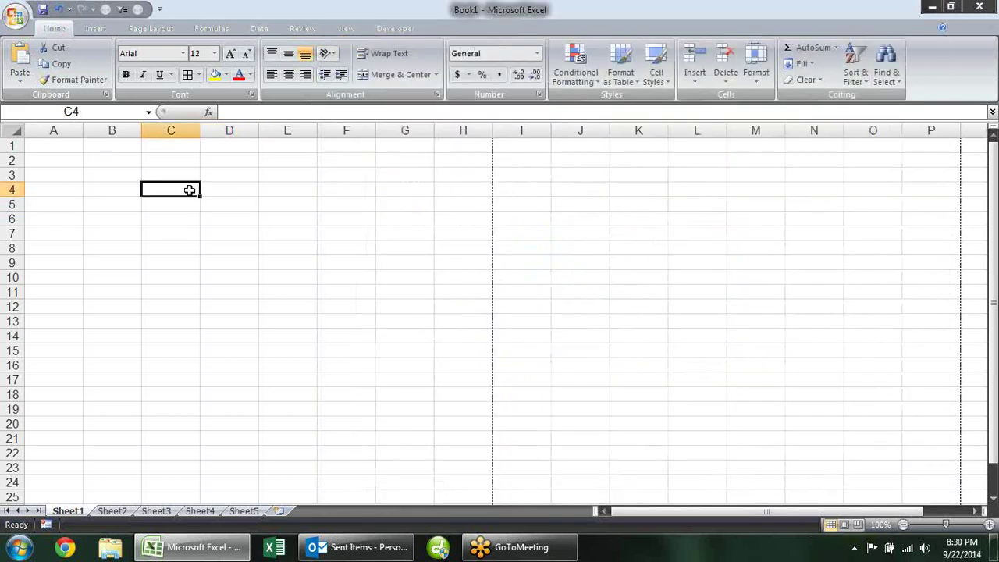
Step: Type 'sdfdsfsdf' in D4, select part of it to show the Mini Toolbar, then discard the entry
left_click(236, 189)
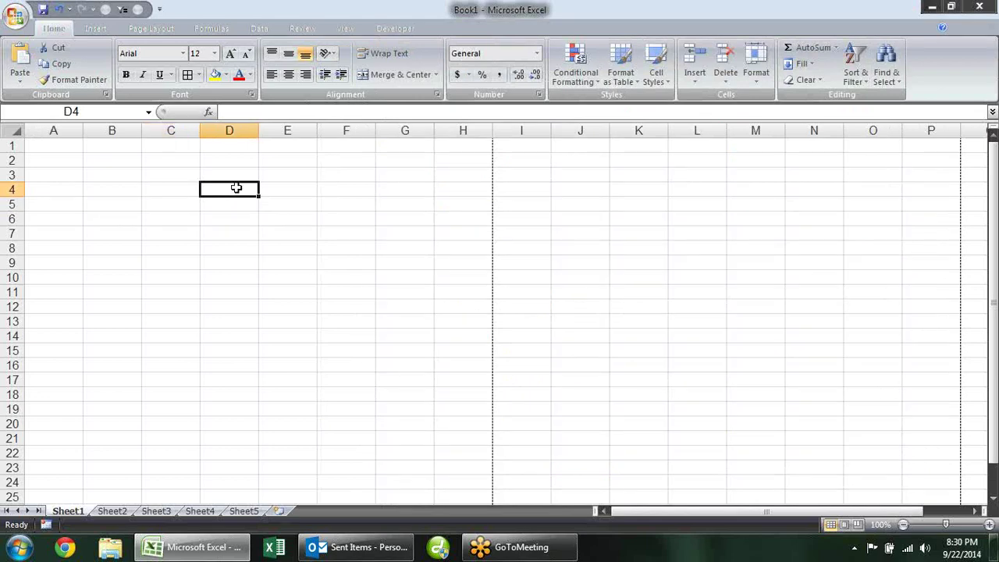
type("sdfdsfsdf")
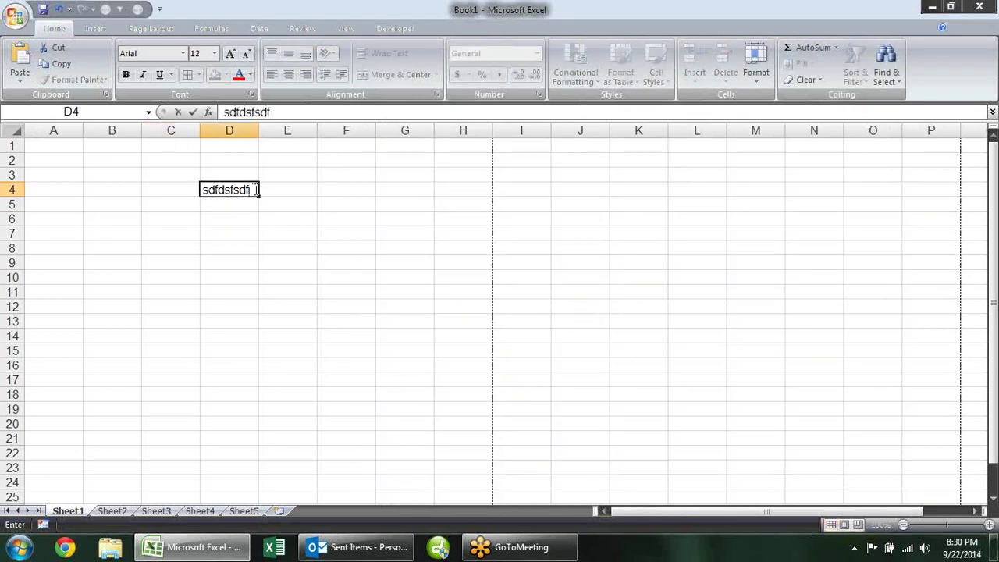
left_click_drag(256, 190, 211, 189)
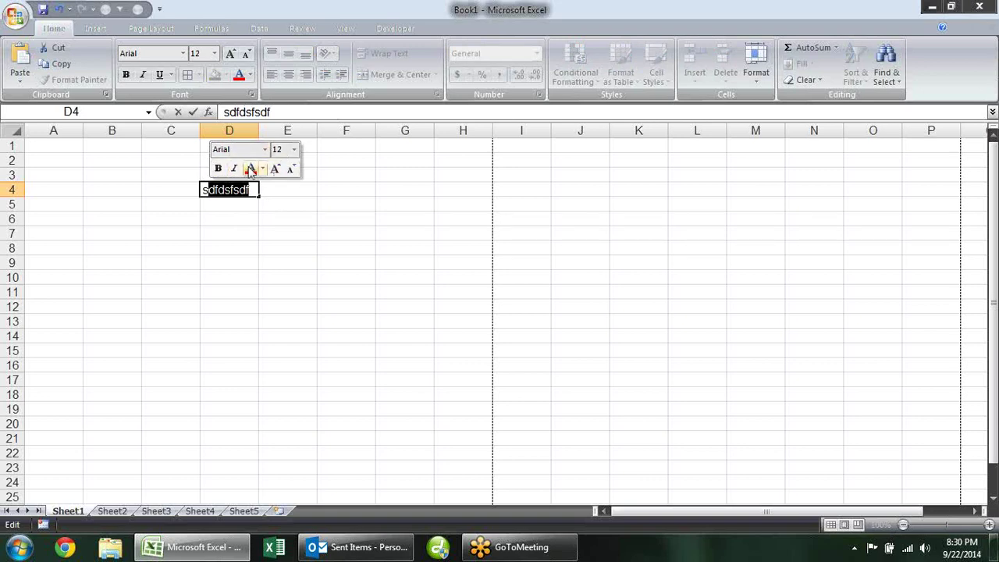
left_click_drag(248, 189, 215, 190)
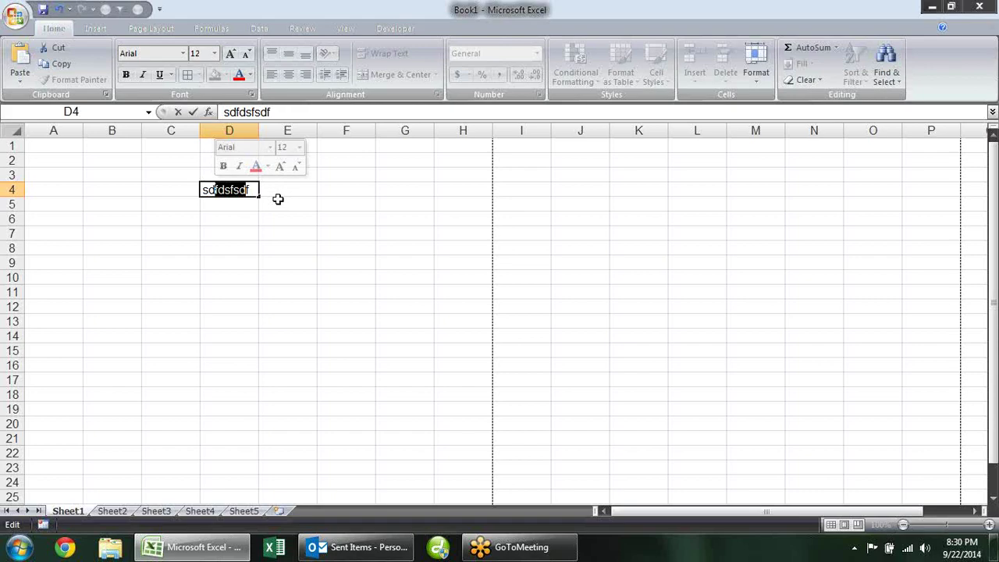
key("Escape")
Step: In Excel Options, turn off Show Mini Toolbar on selection and apply the change
left_click(15, 15)
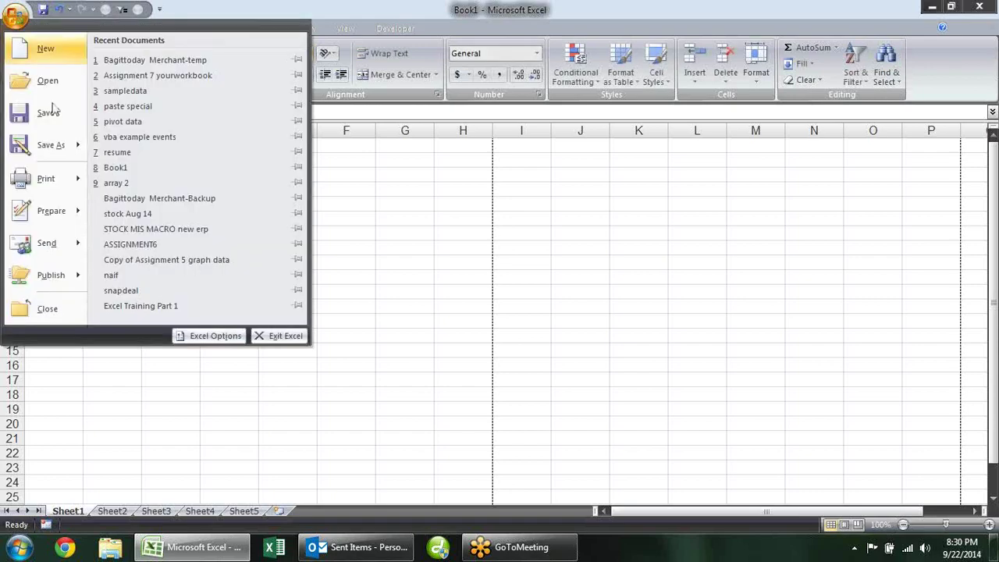
left_click(234, 337)
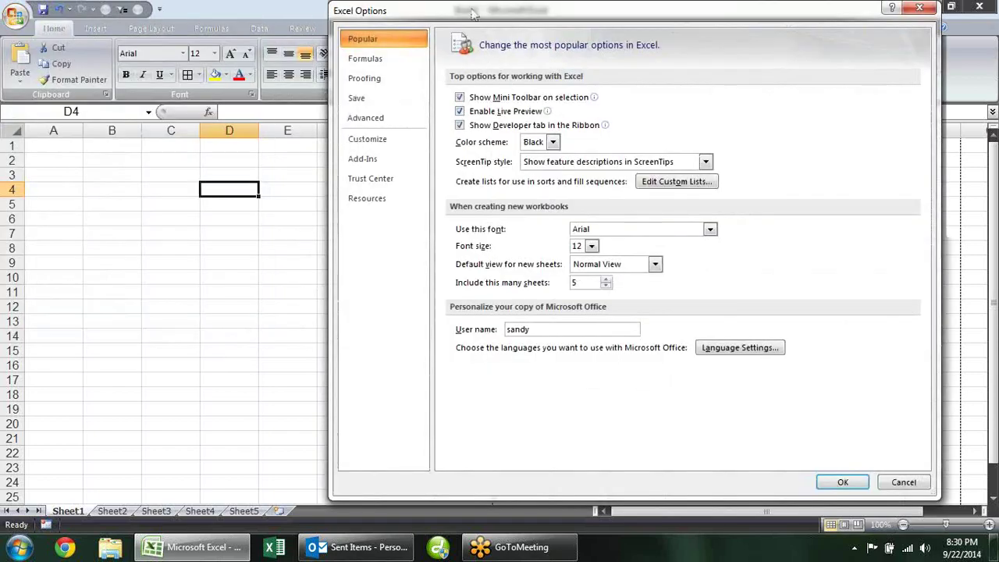
left_click_drag(473, 12, 278, 109)
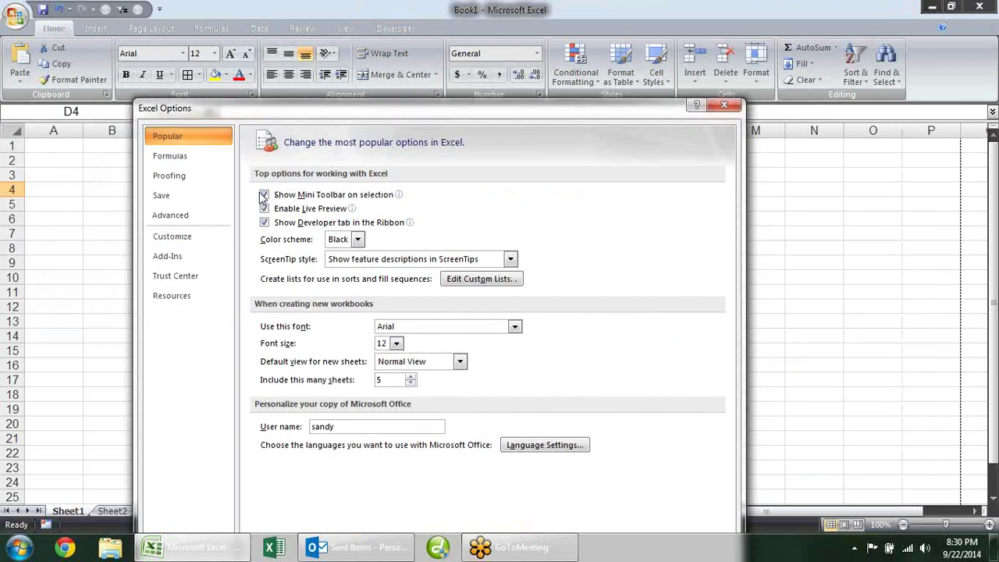
left_click(264, 196)
left_click_drag(346, 111, 356, 14)
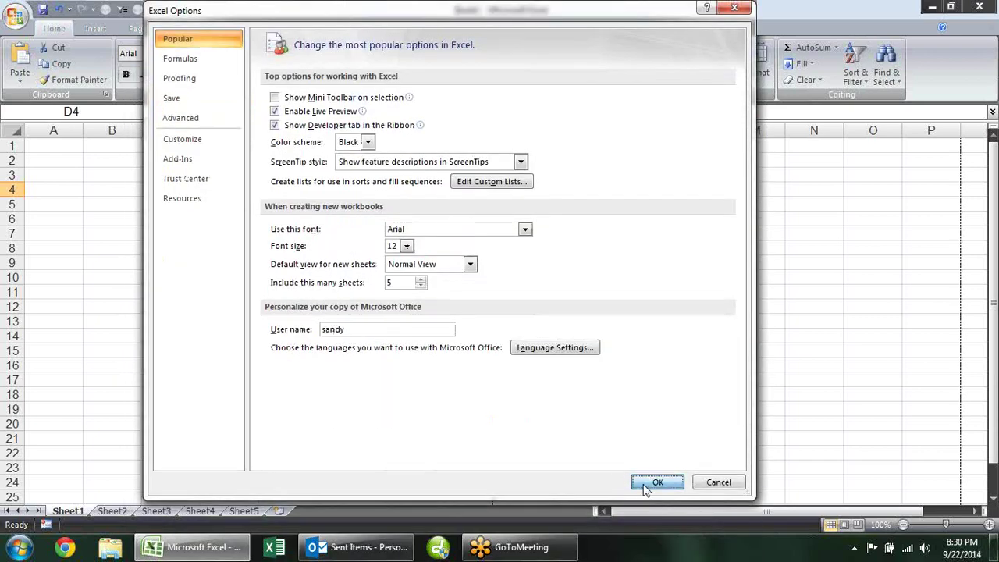
left_click(645, 485)
Step: Test by typing 'dsfsdf' in D4 and selecting part of it, then discard the entry
type("dsfsdf")
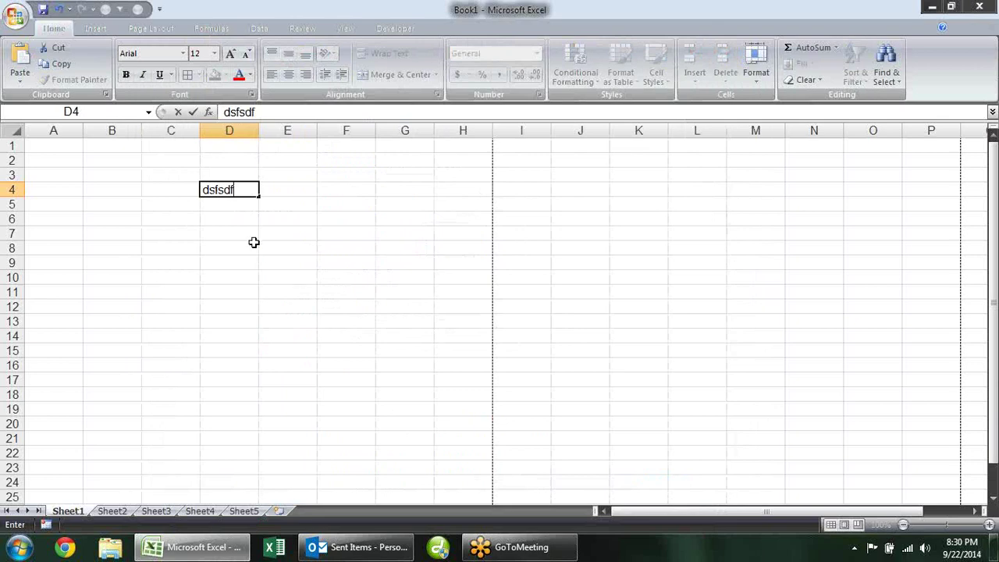
left_click_drag(248, 189, 222, 190)
key("Escape")
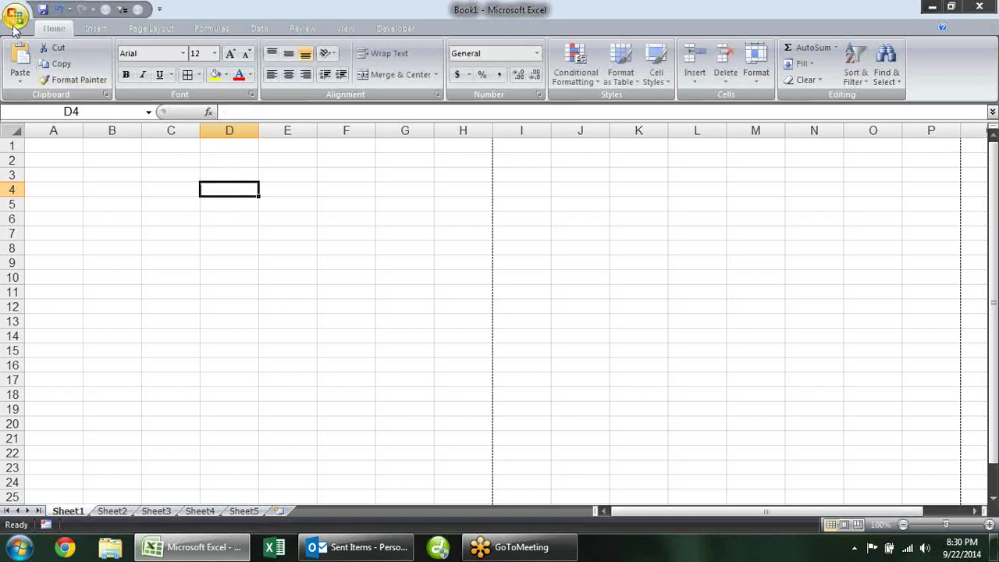
Step: Tick Show Mini Toolbar on selection on the Popular page of Excel Options and confirm with OK
left_click(15, 17)
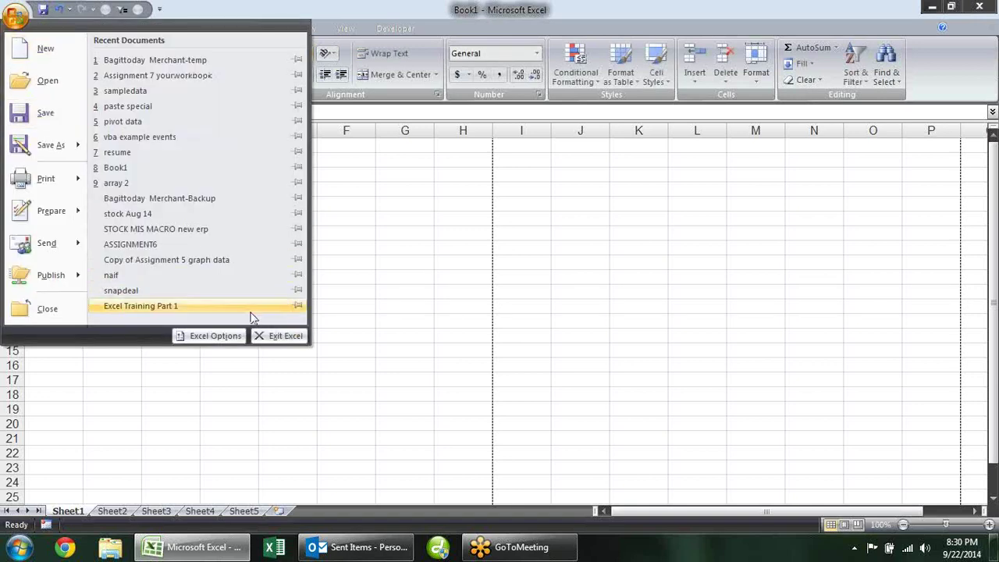
left_click(226, 336)
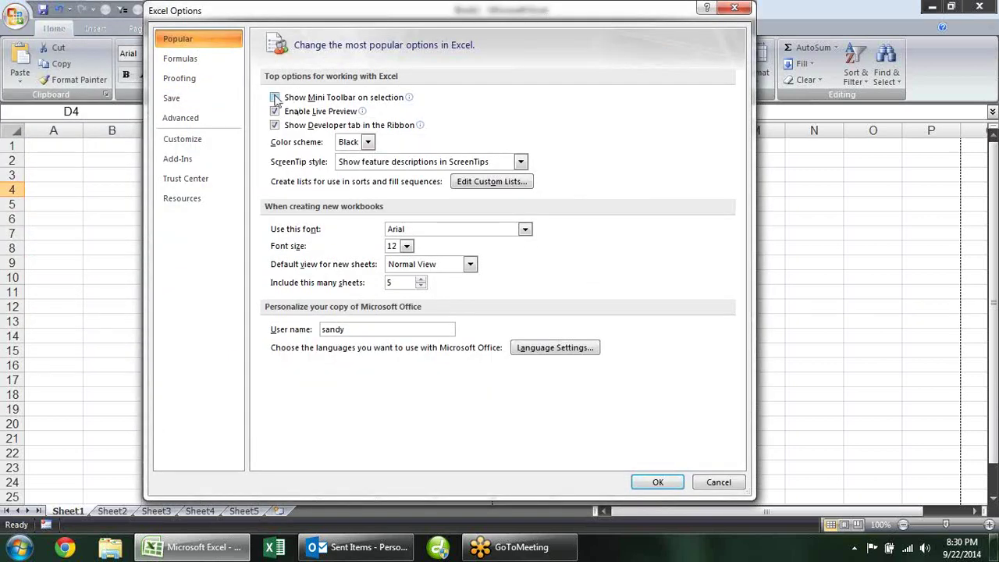
mouse_move(310, 102)
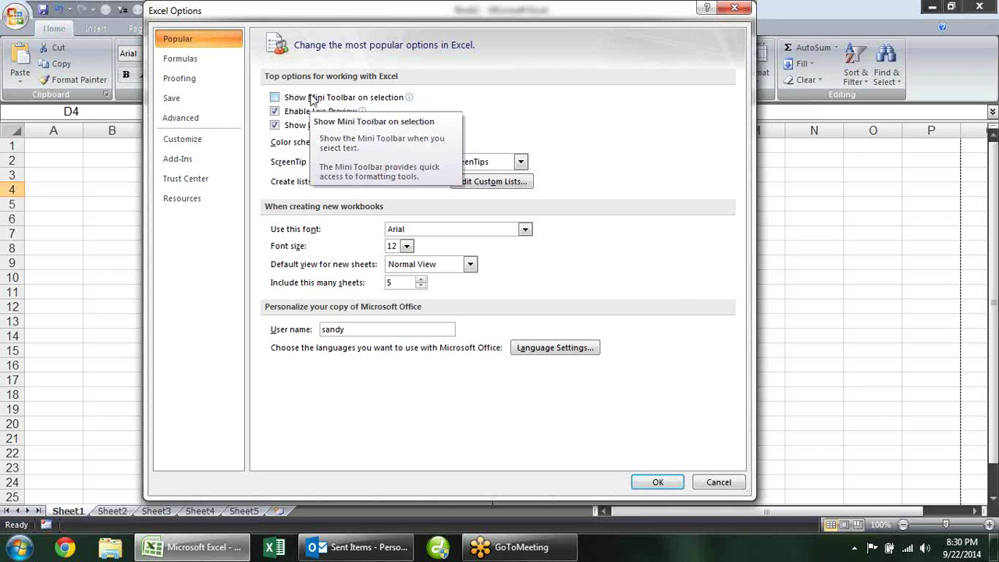
left_click(299, 102)
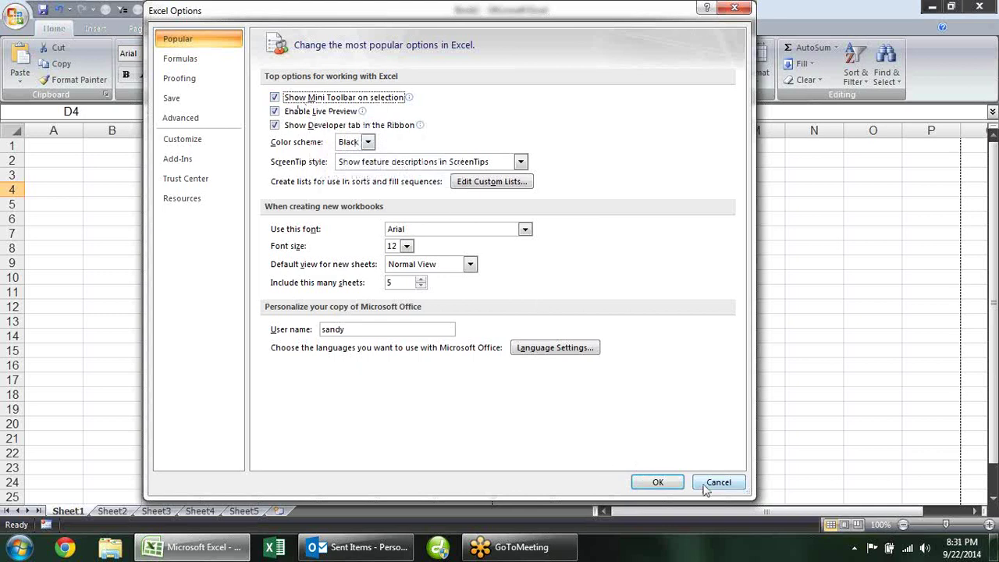
left_click(658, 483)
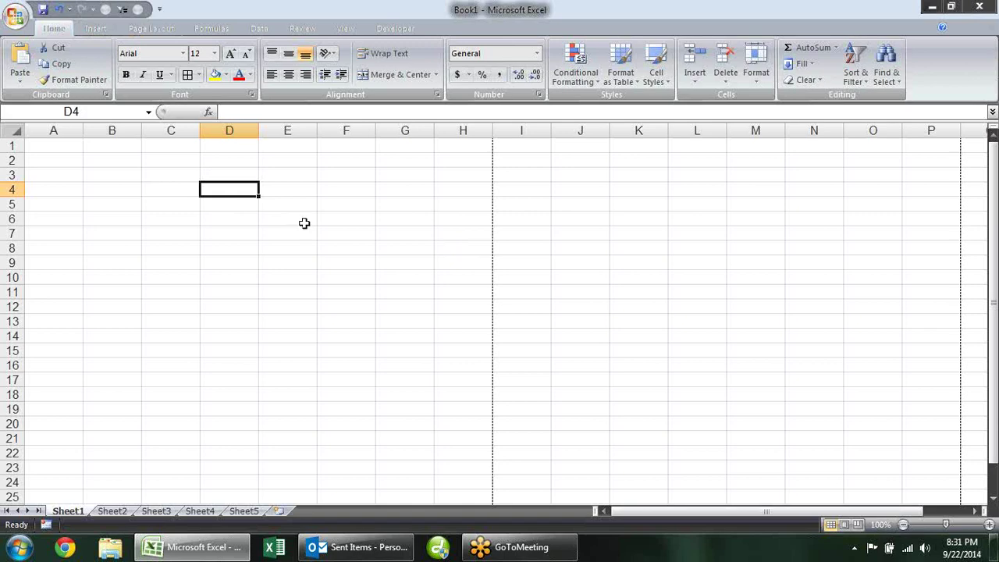
Step: Select B4:D12, open the Cell Styles gallery, then dismiss it without applying a style
left_click(293, 178)
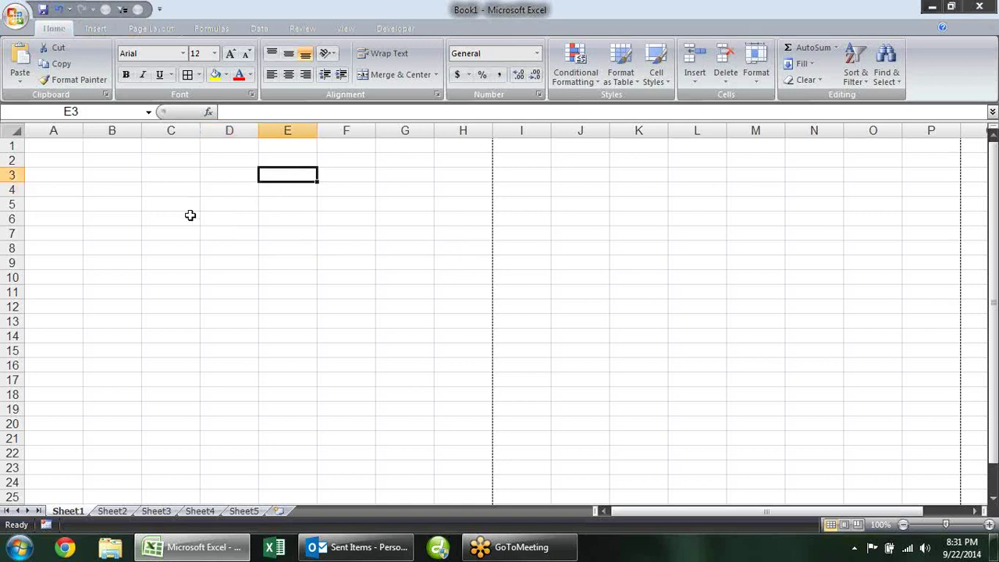
left_click_drag(114, 185, 223, 306)
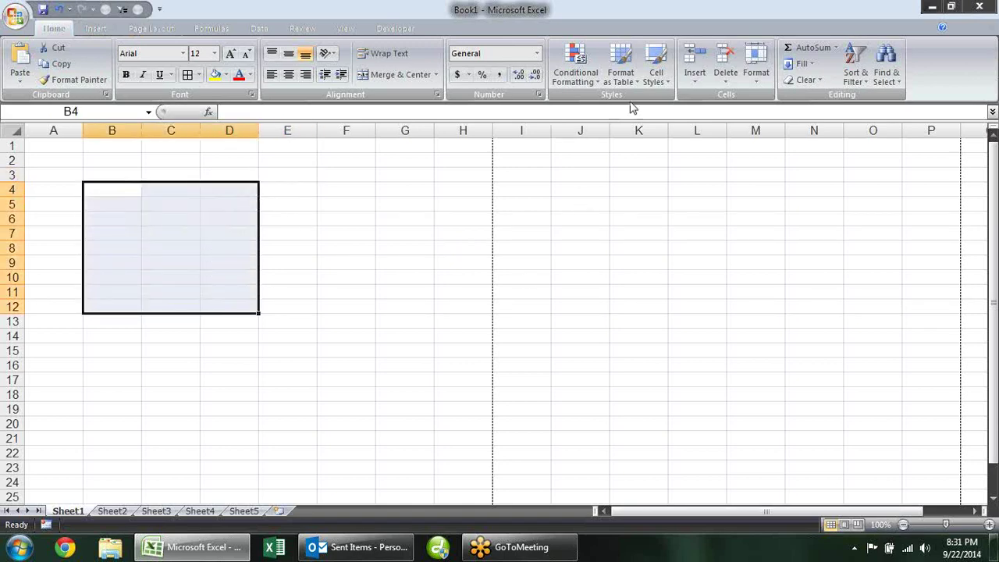
left_click(656, 66)
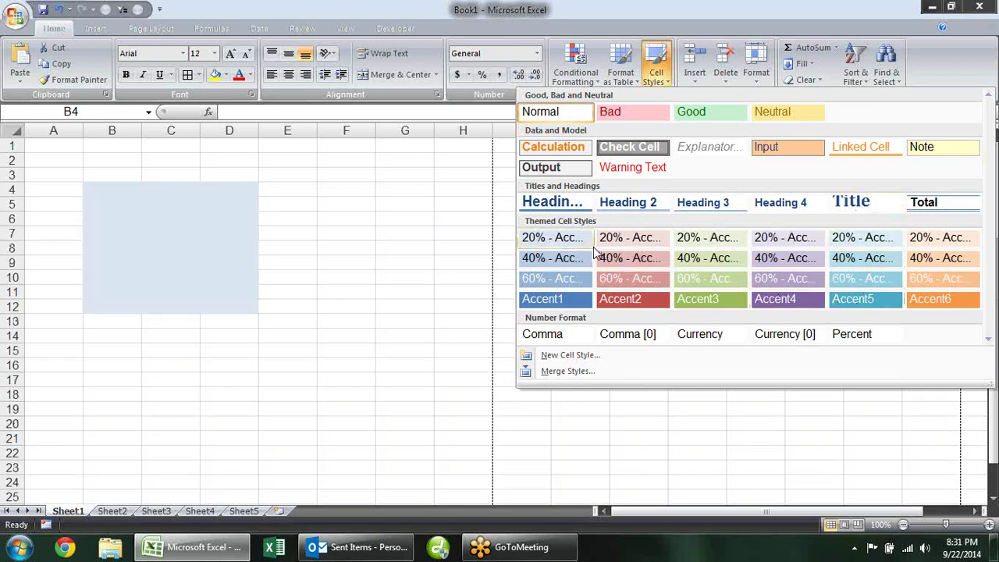
left_click(357, 208)
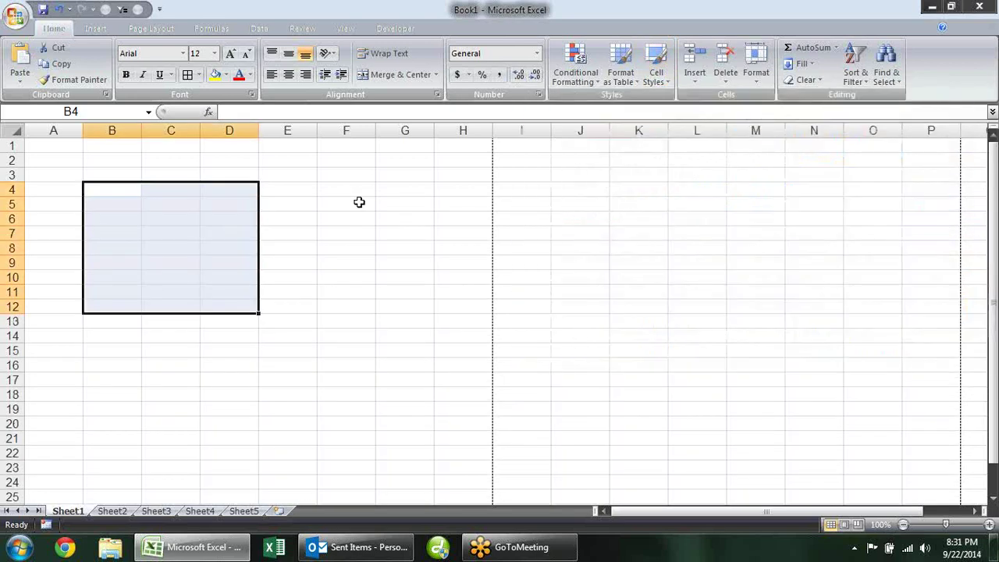
Step: Untick Enable Live Preview in Excel Options and confirm with OK
left_click(14, 19)
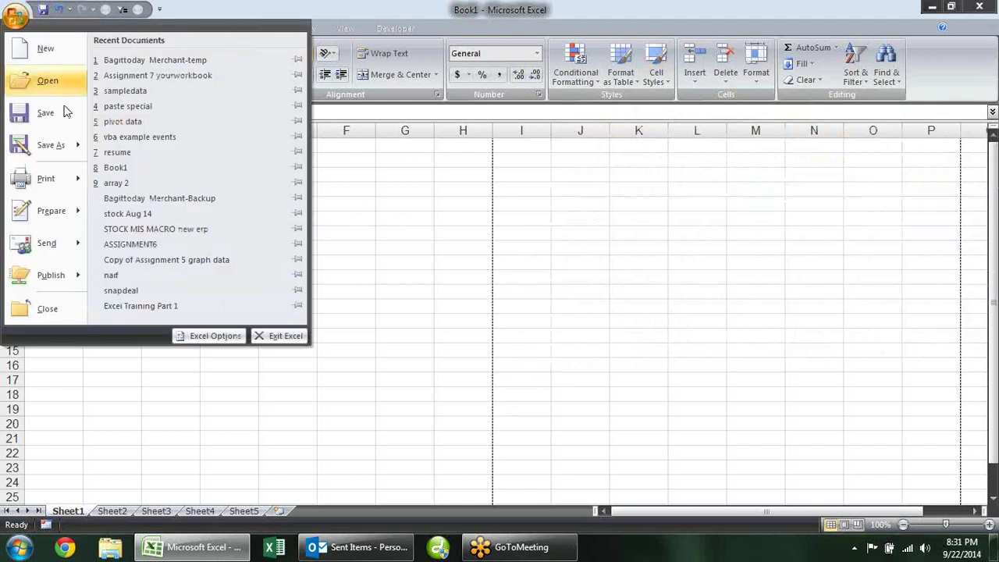
left_click(217, 338)
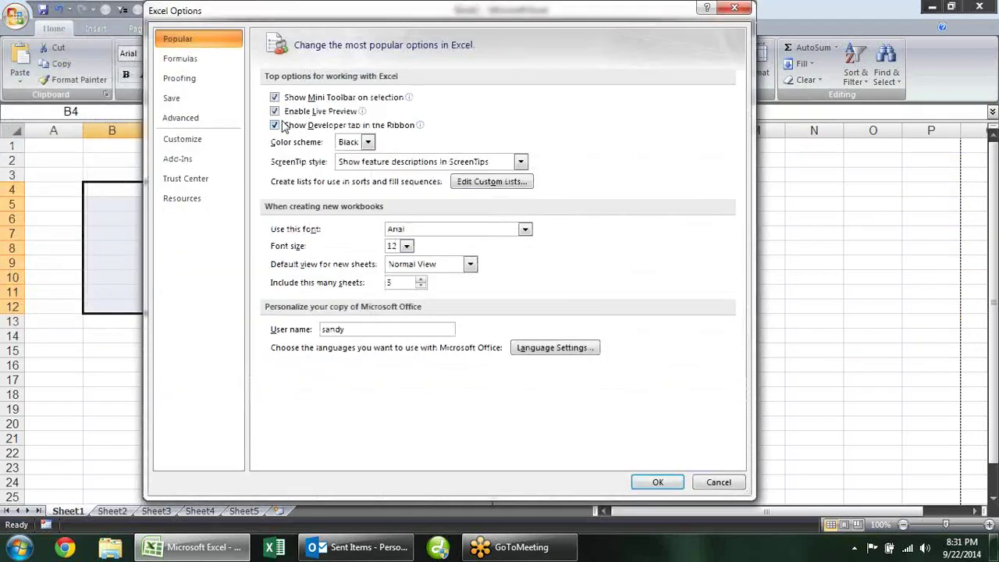
mouse_move(323, 115)
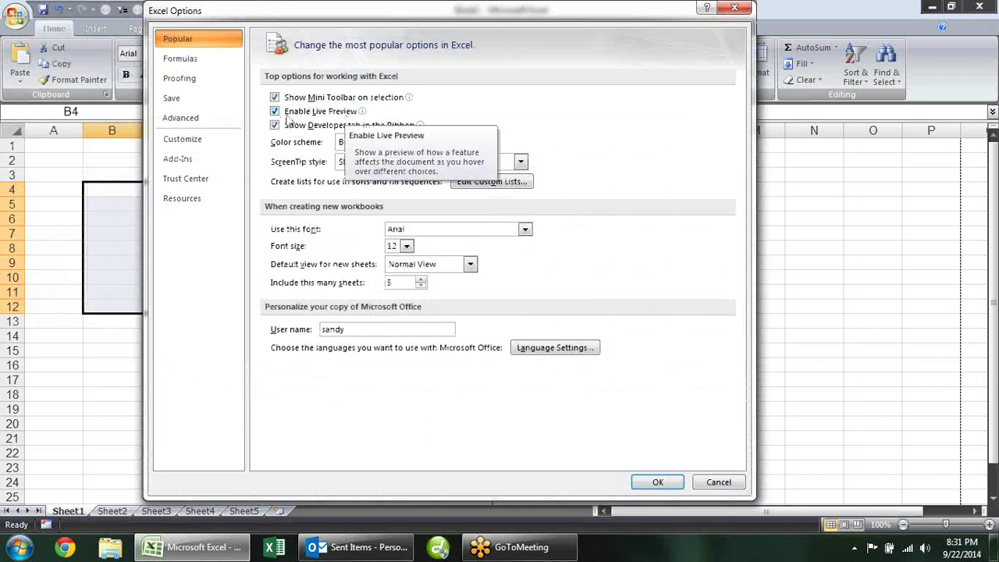
left_click(275, 111)
left_click(658, 482)
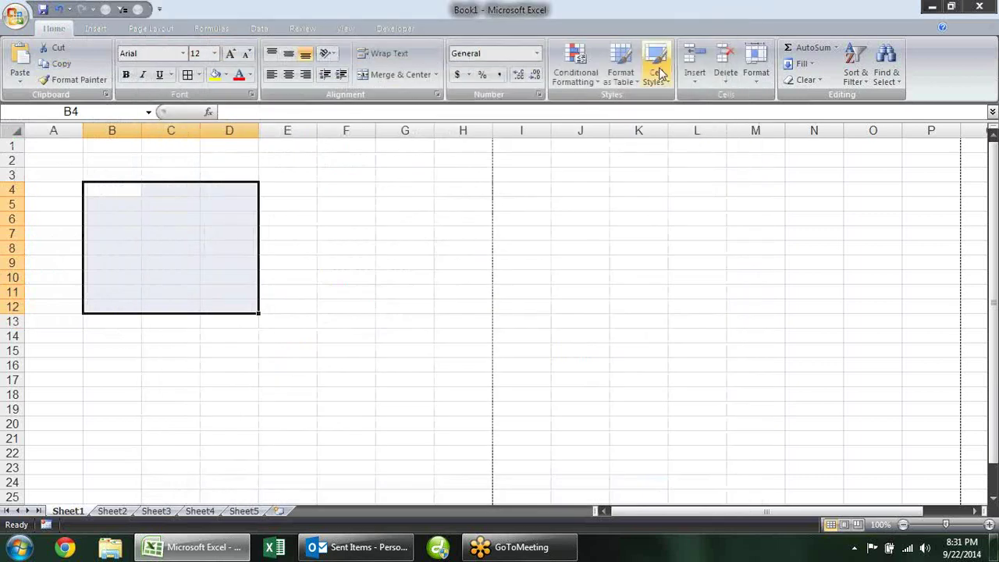
Step: Tick Live Preview in Excel Options but close without saving, then show the Developer tab
left_click(653, 78)
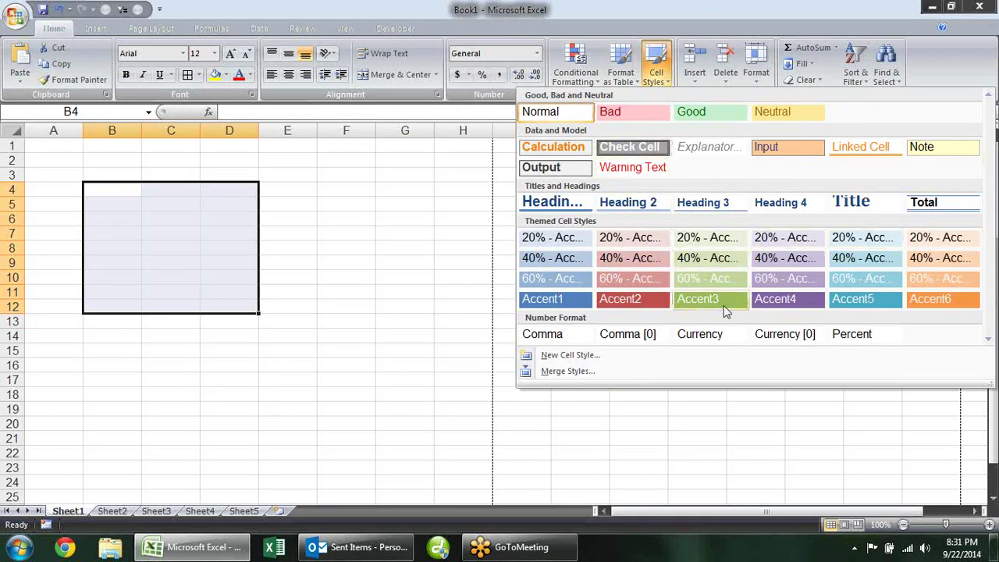
left_click(17, 16)
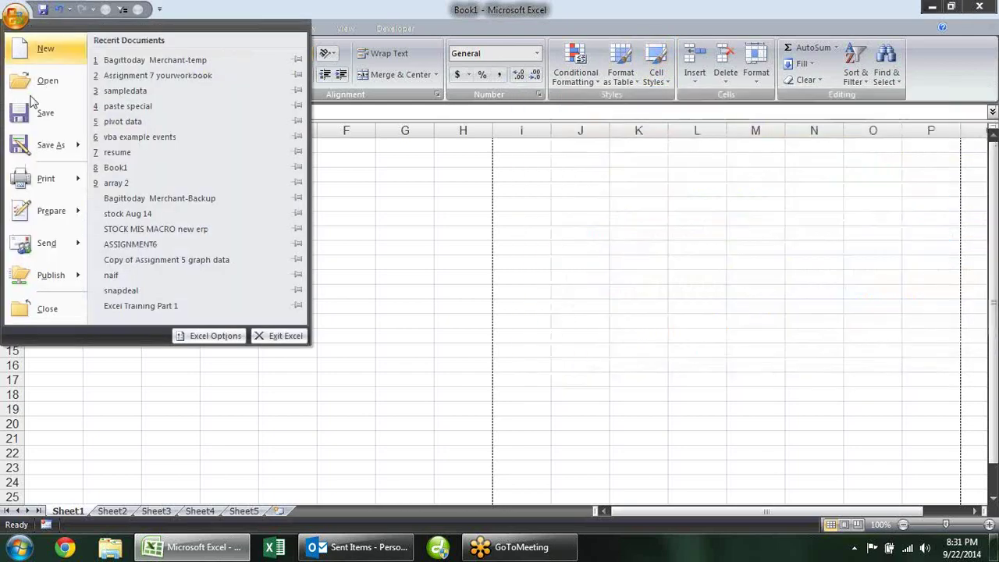
left_click(215, 336)
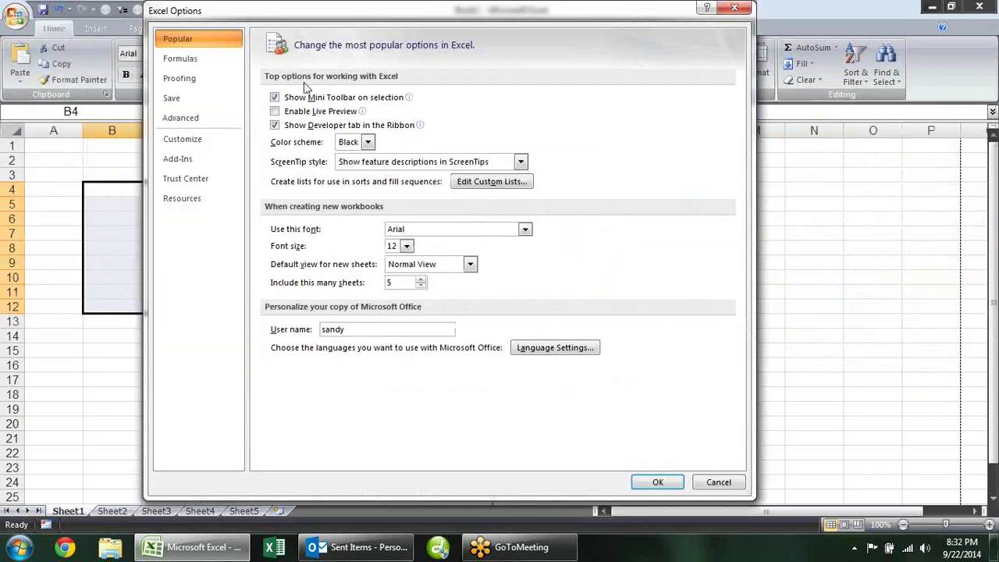
left_click(307, 112)
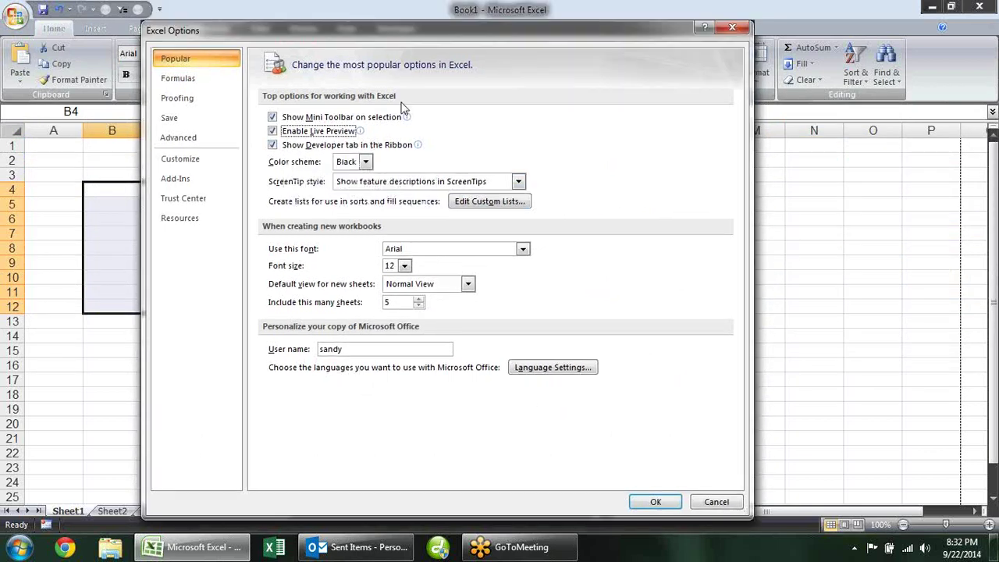
left_click_drag(406, 10, 394, 187)
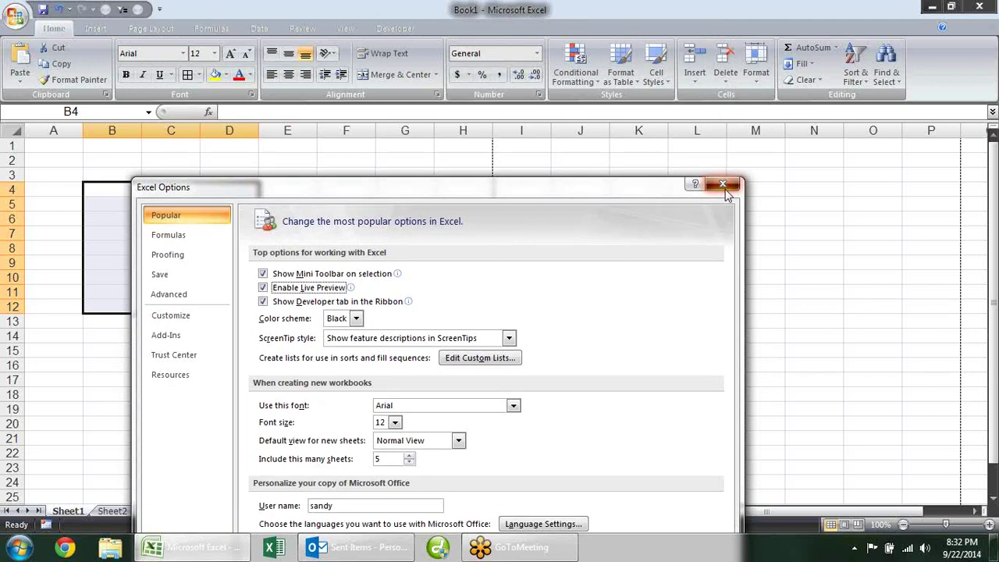
left_click(723, 184)
left_click(394, 28)
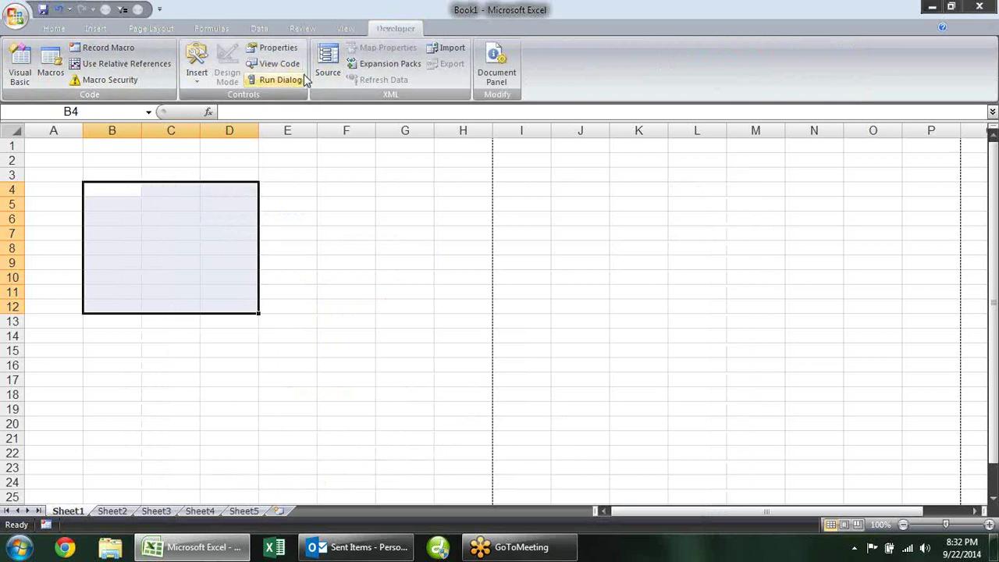
Step: Browse the Developer Insert controls list, then enable Live Preview in Excel Options and click OK
left_click(199, 78)
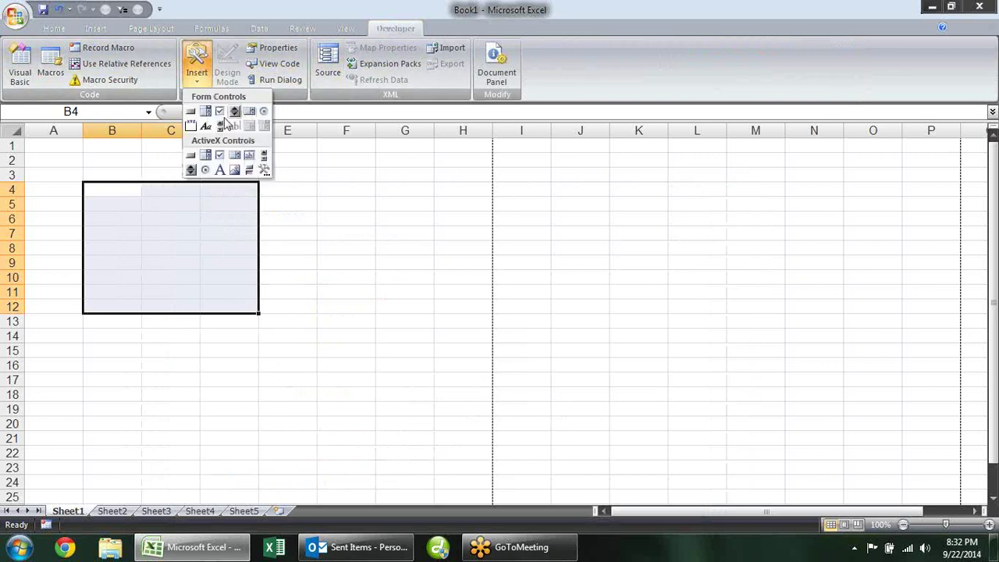
left_click(372, 149)
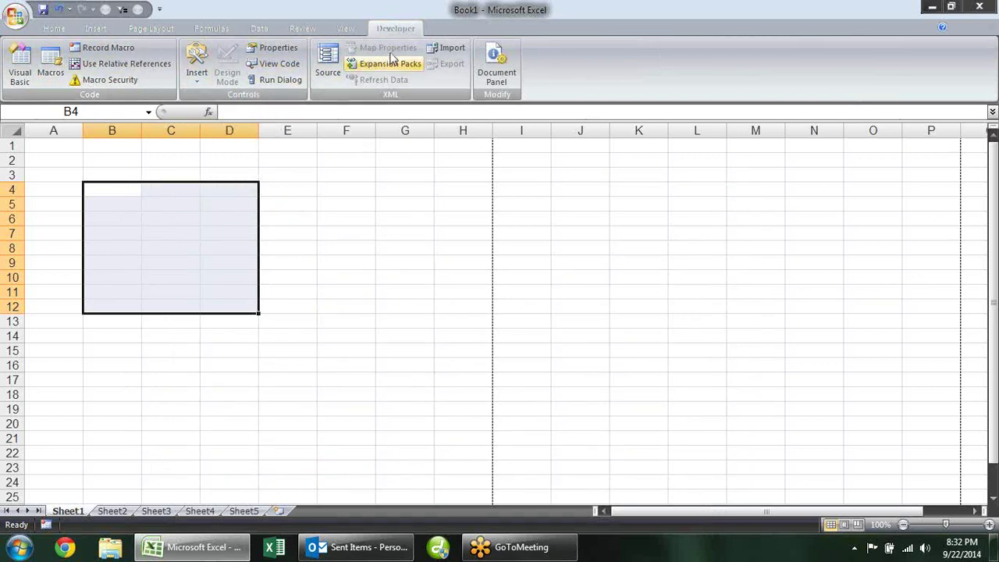
left_click(16, 16)
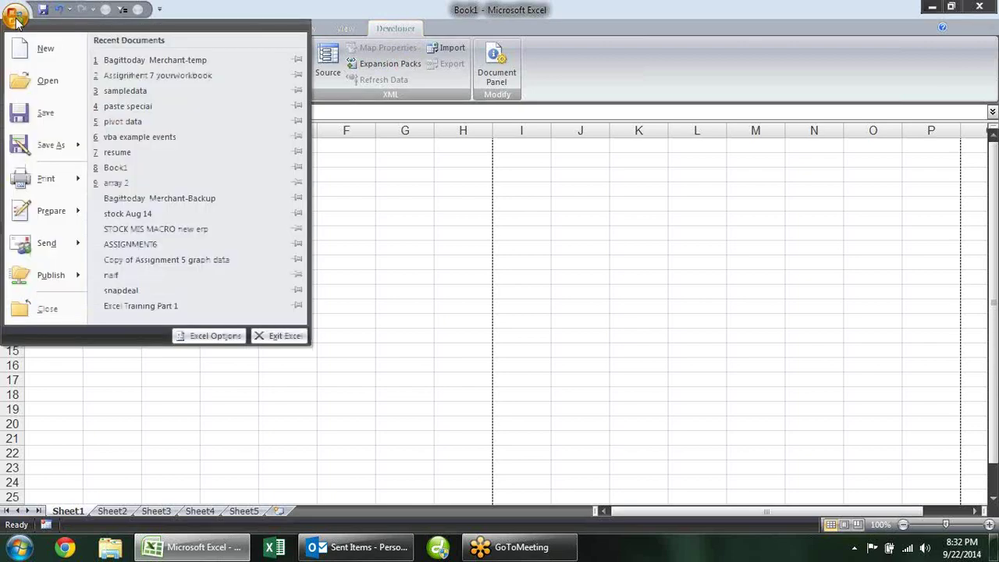
left_click(205, 336)
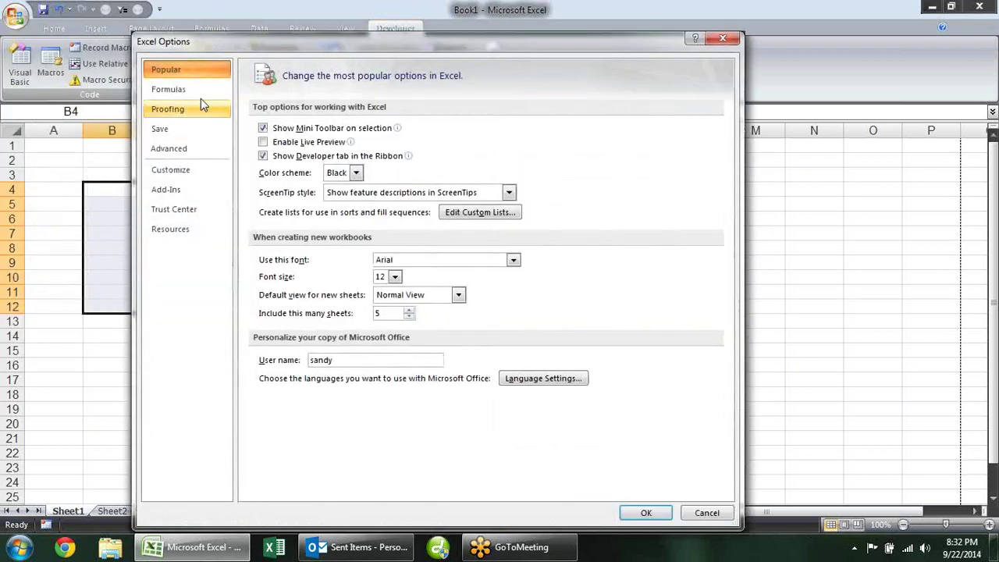
mouse_move(277, 164)
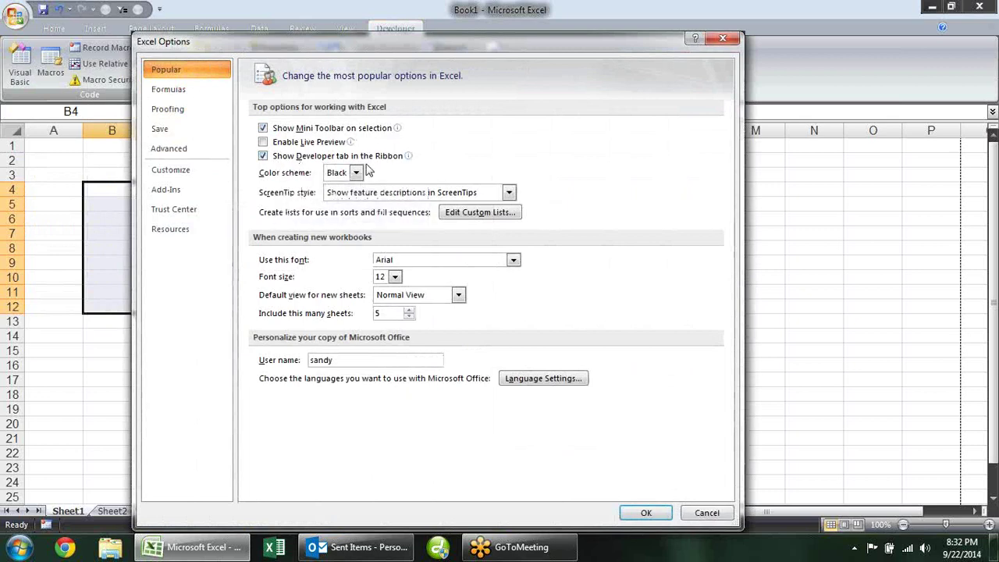
left_click(279, 142)
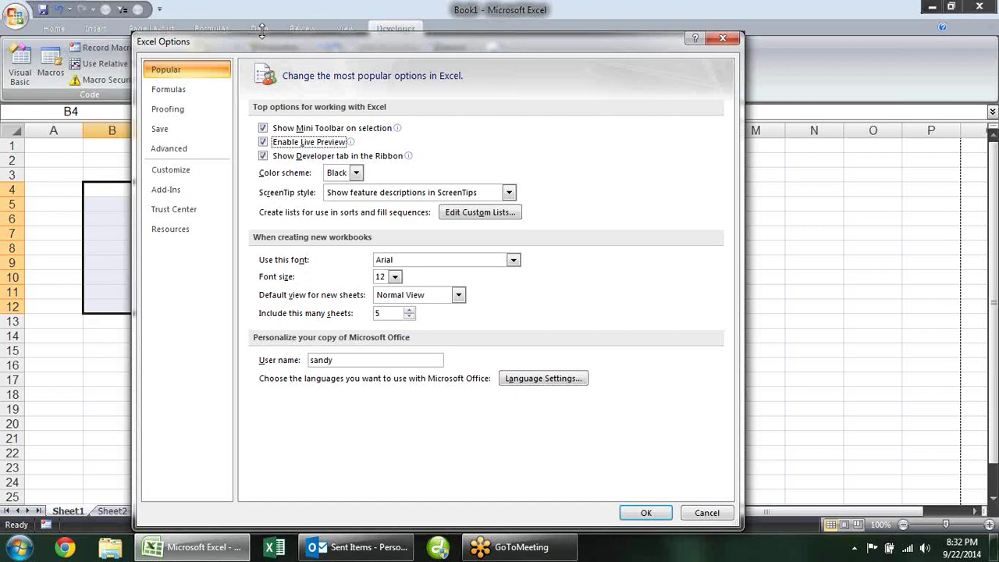
left_click_drag(264, 47, 406, 70)
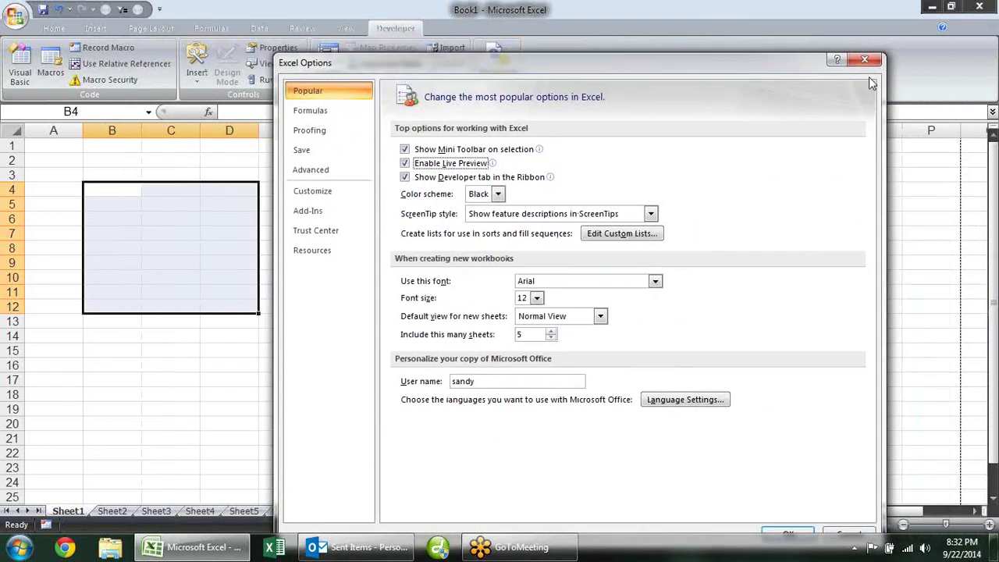
left_click(804, 537)
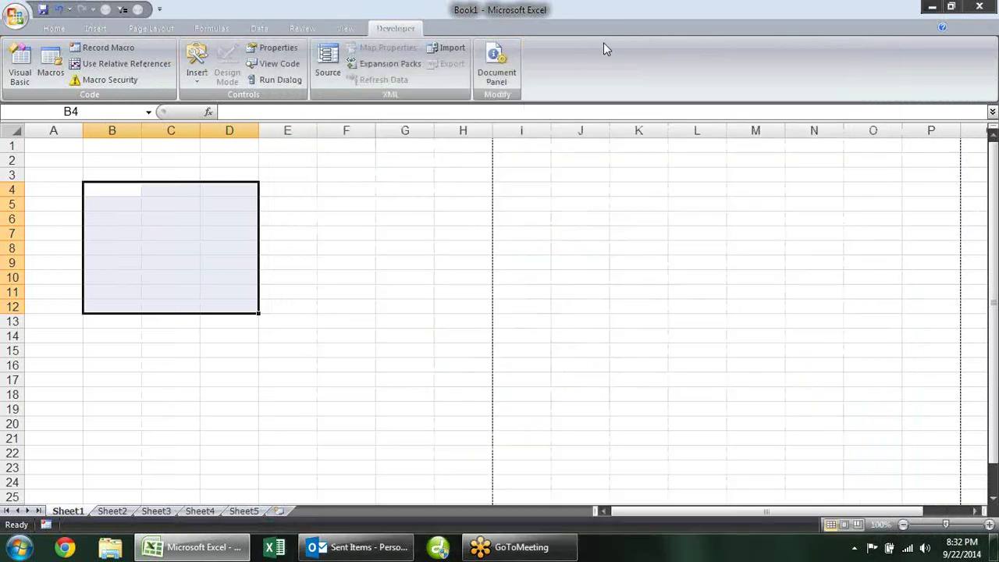
Step: From the Home tab, switch Excel's colour scheme from Black to Blue via Alt+F, I
left_click(54, 28)
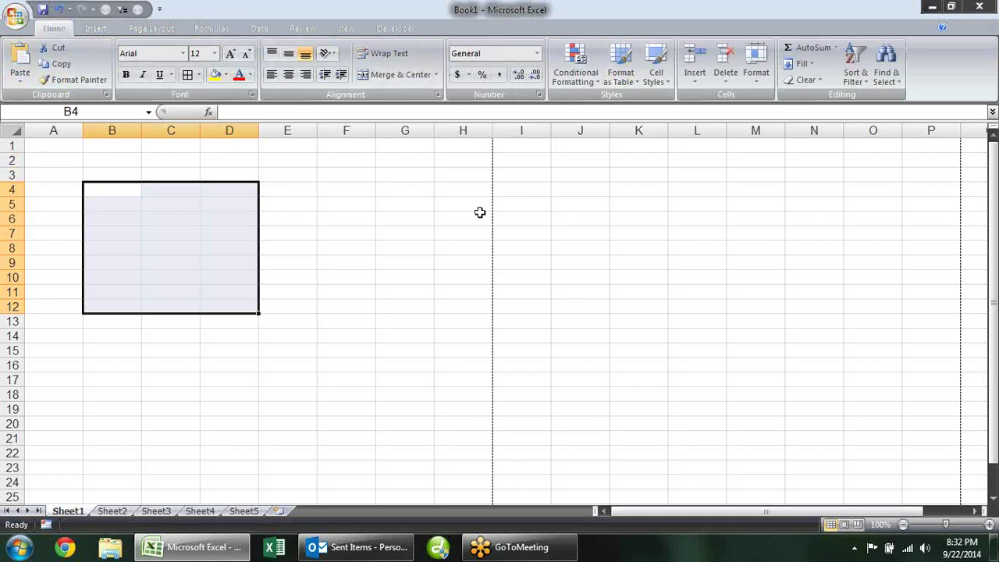
key("alt+f")
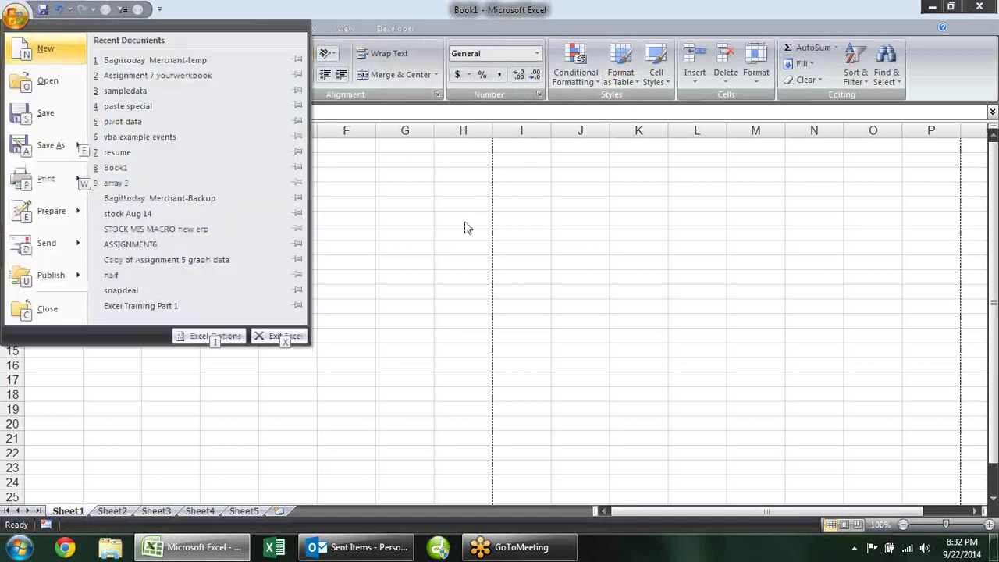
key("i")
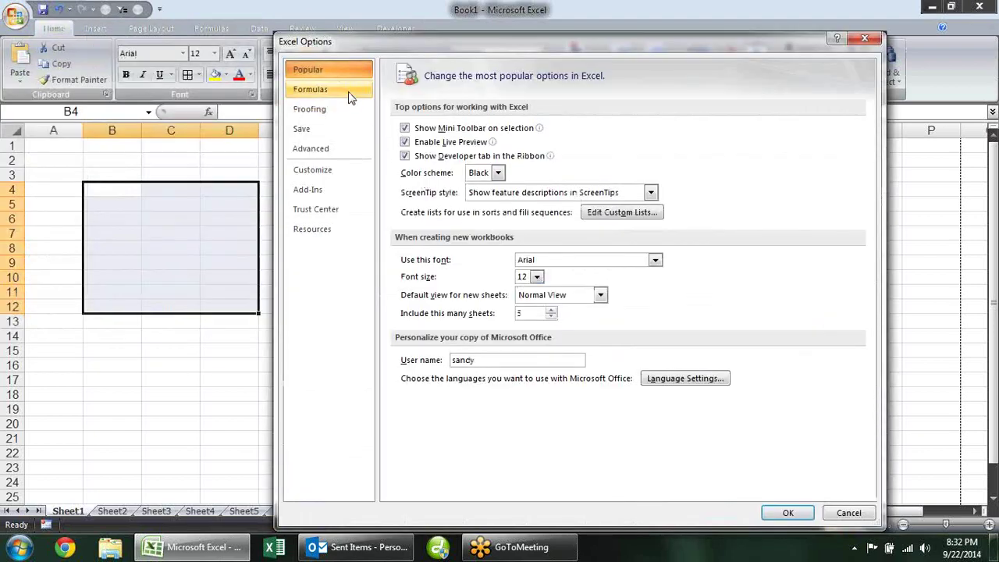
left_click(504, 177)
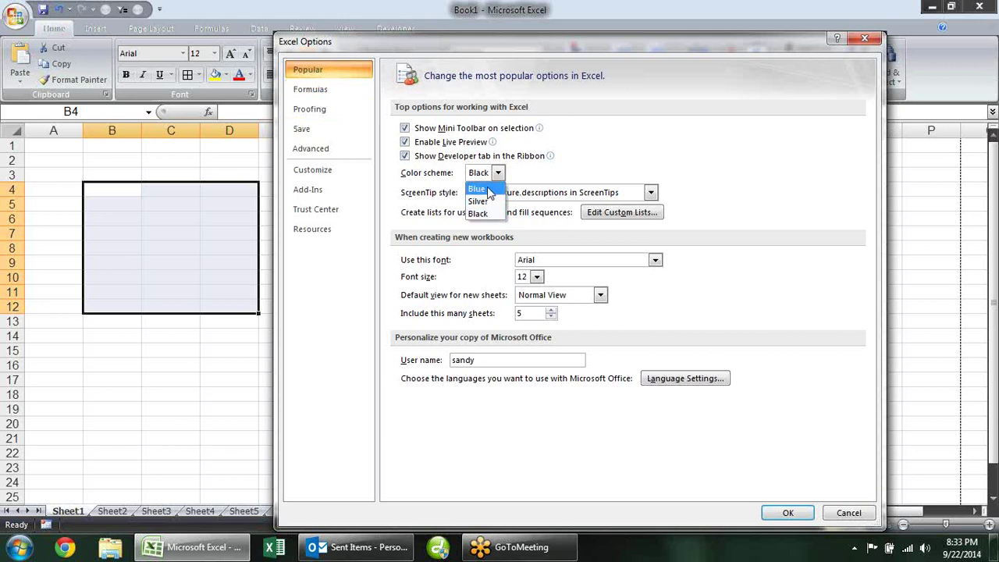
left_click(488, 190)
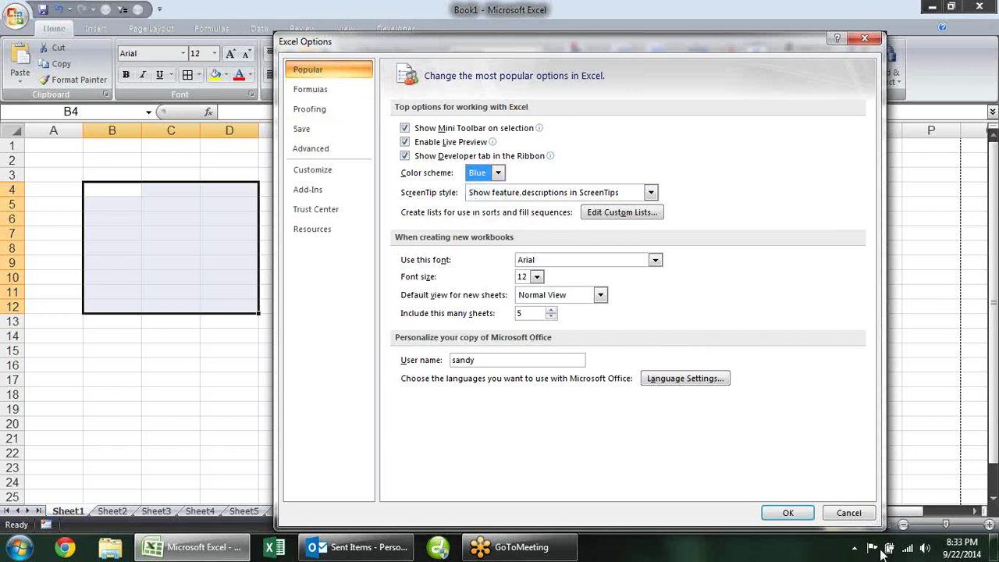
left_click(787, 513)
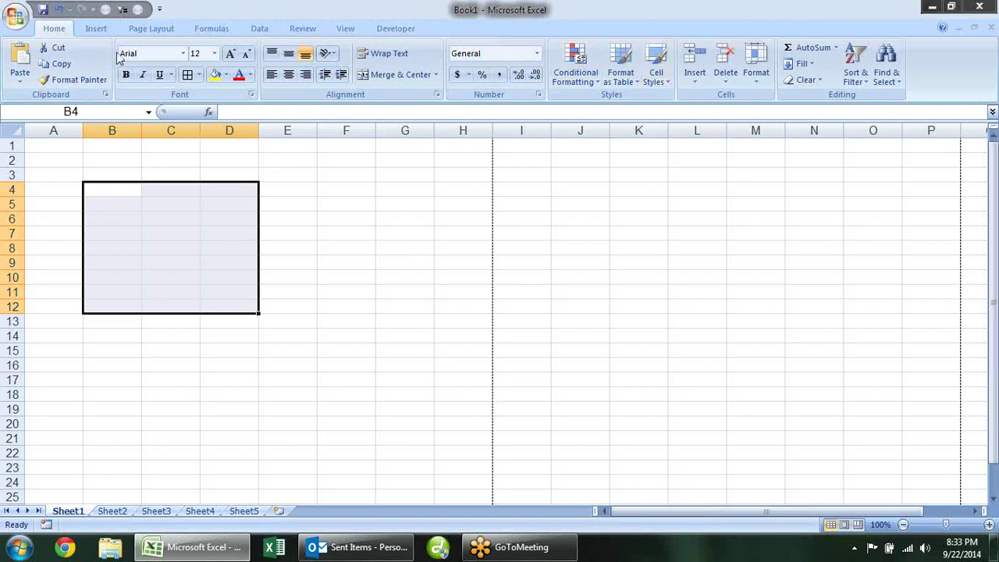
Step: Clear the B4:D12 selection by selecting E3, then open and close the Office menu
left_click(524, 219)
left_click(305, 178)
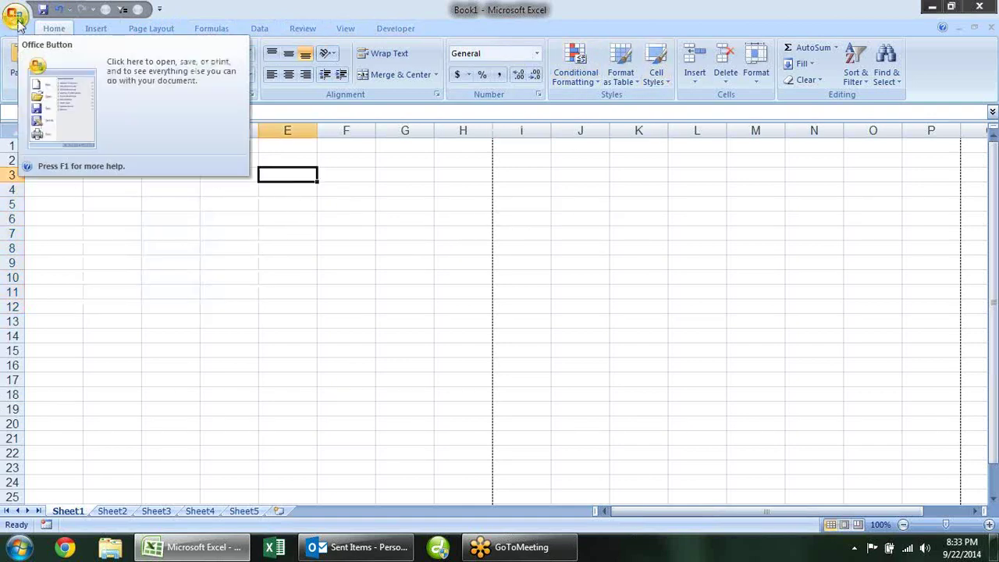
left_click(15, 16)
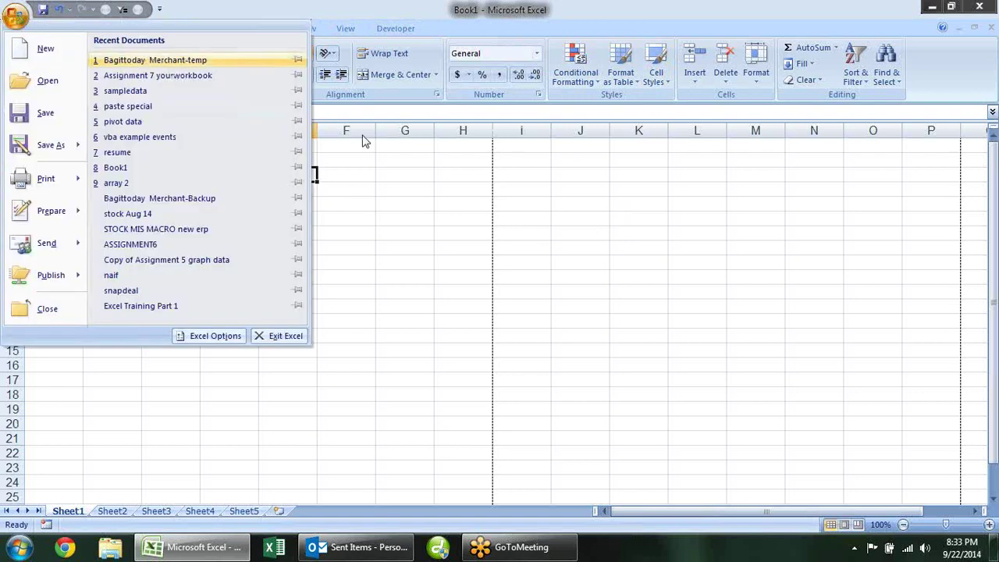
left_click(459, 188)
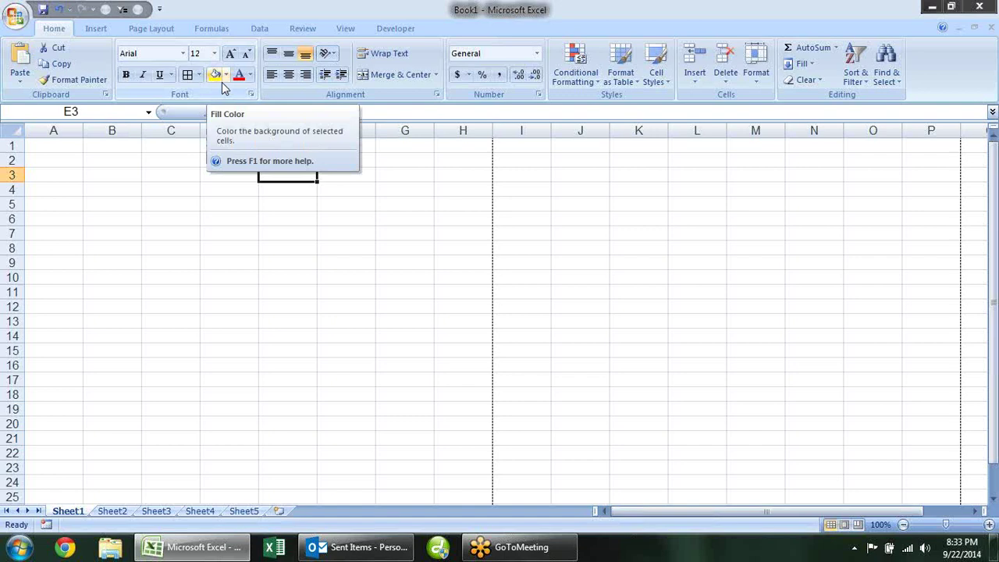
Step: Set the ScreenTip style in Excel Options to 'Show feature descriptions in ScreenTips'
key("alt+f")
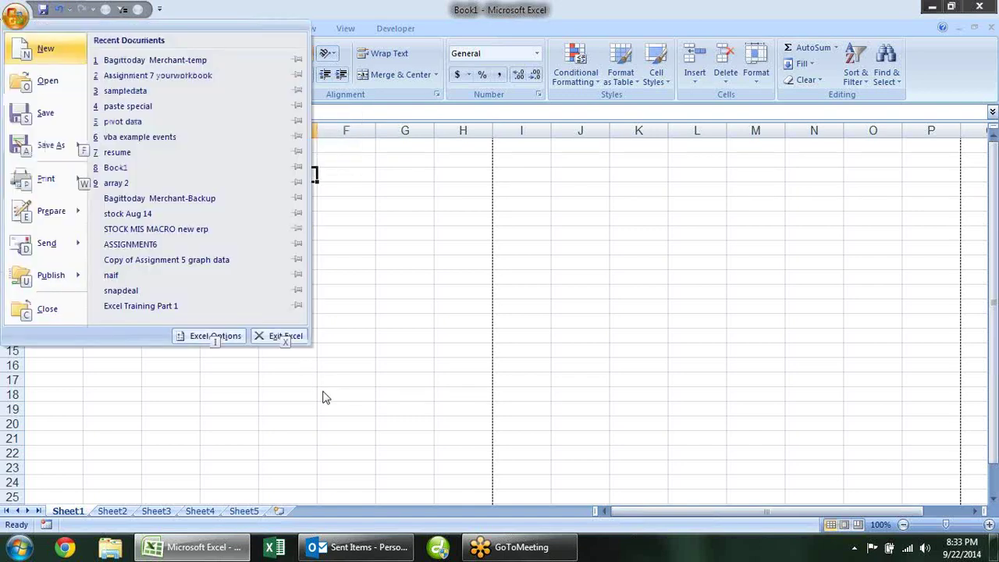
key("i")
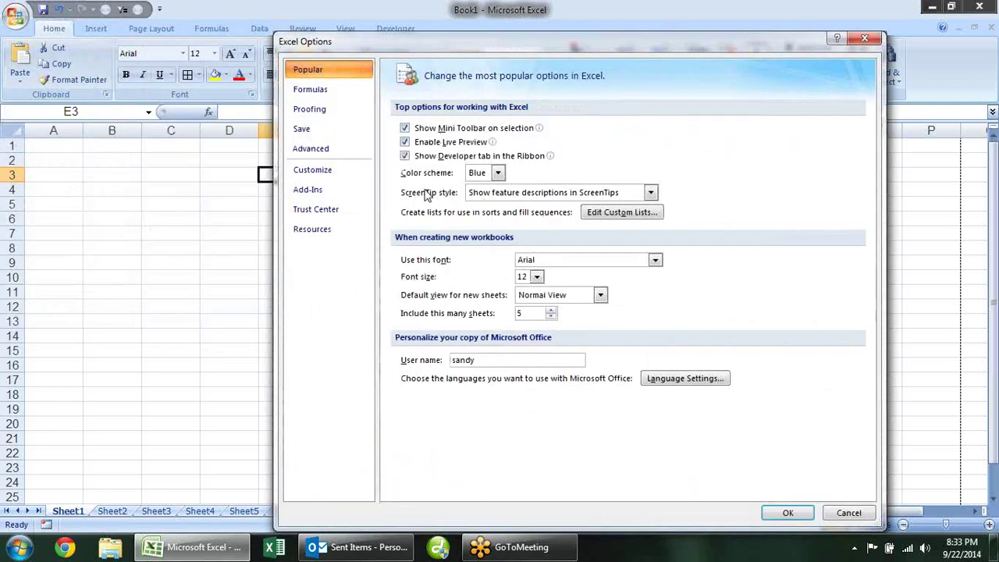
left_click(650, 196)
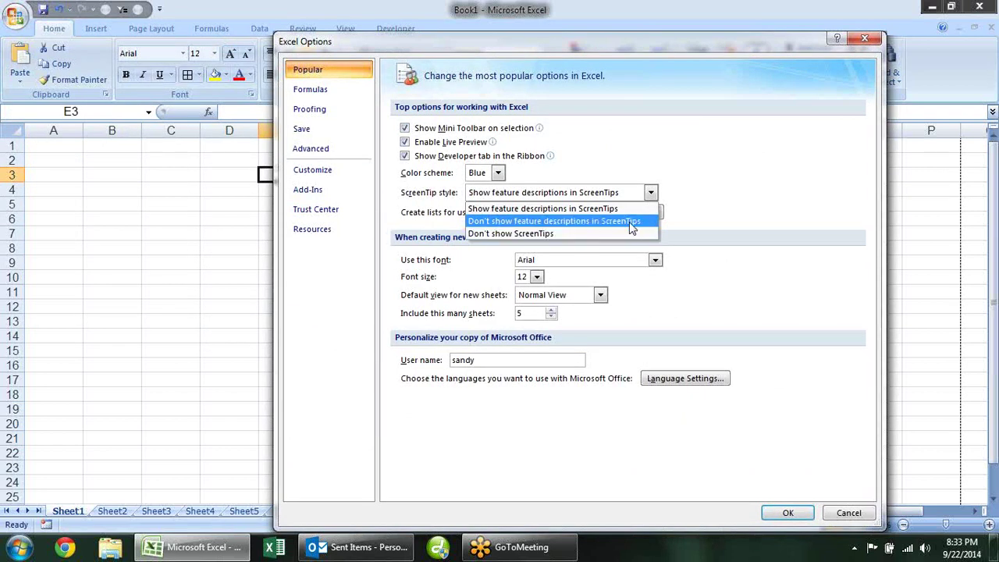
left_click(541, 235)
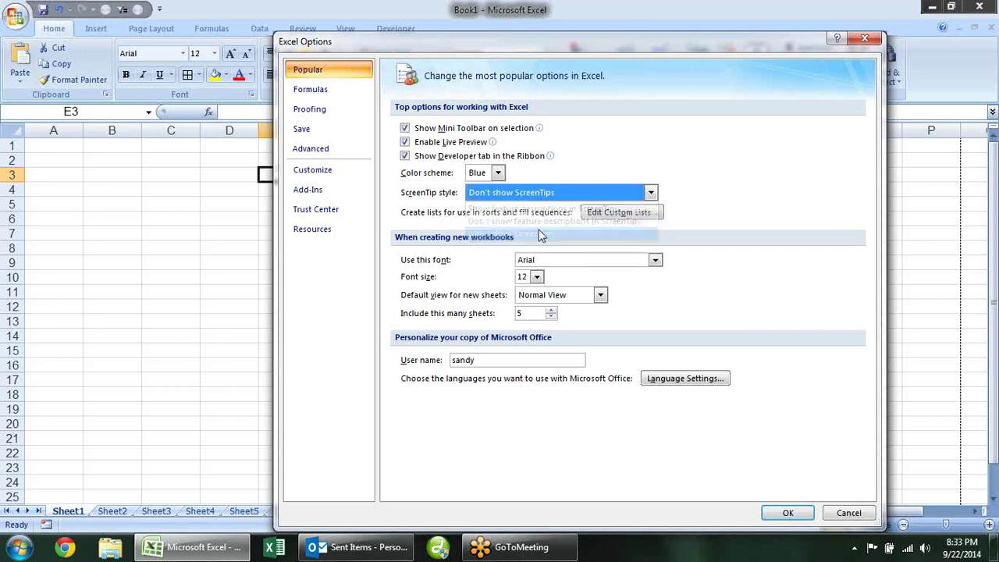
left_click(650, 193)
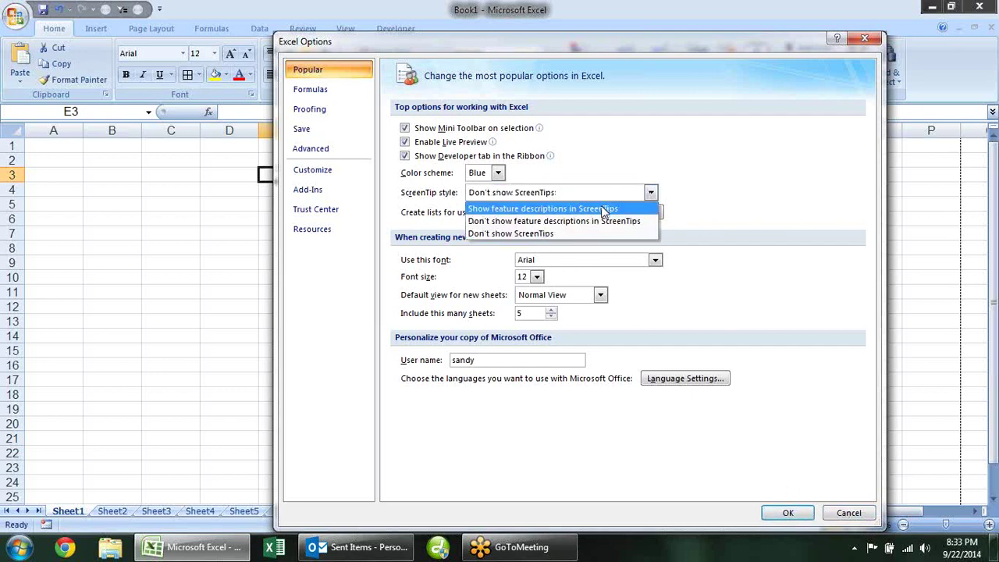
left_click(600, 208)
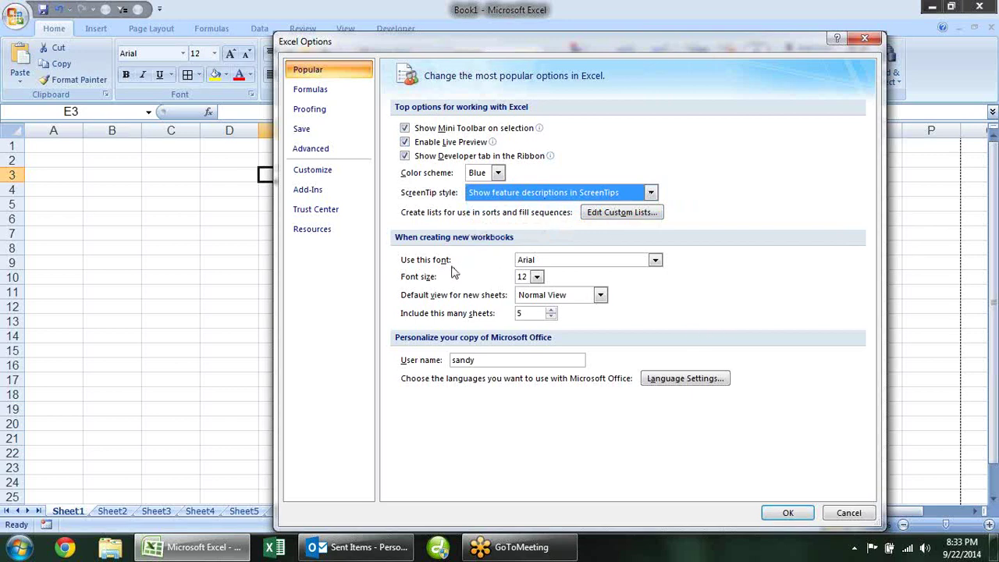
Step: Keep Arial and Normal View, set new workbooks to include 6 sheets, and click OK
left_click(656, 263)
left_click(658, 264)
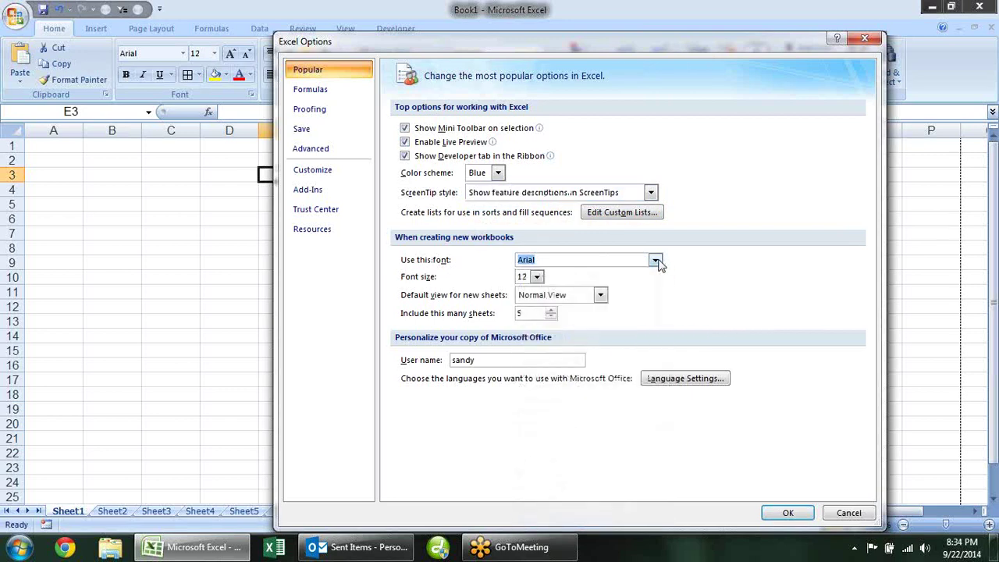
left_click(656, 263)
left_click(653, 261)
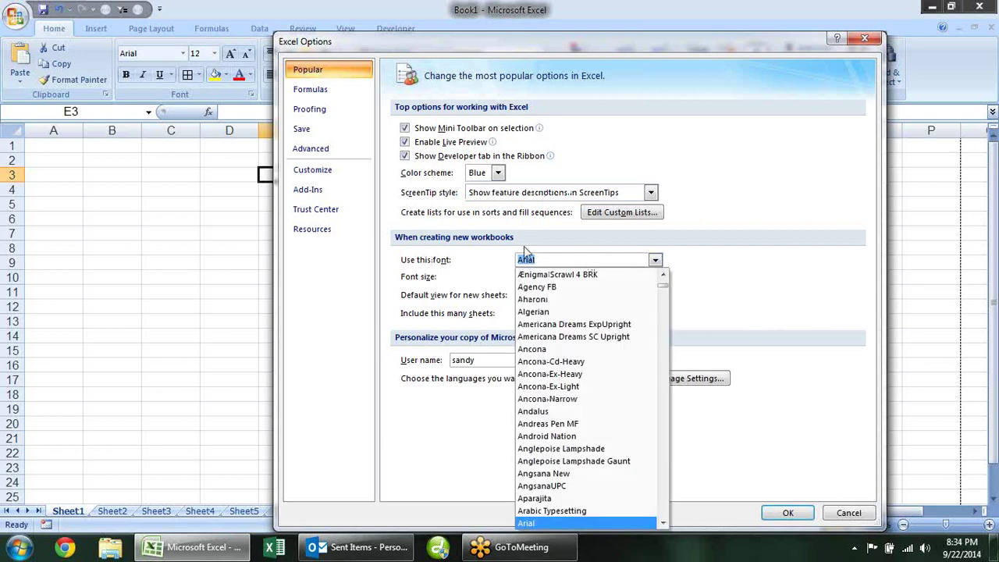
left_click(564, 265)
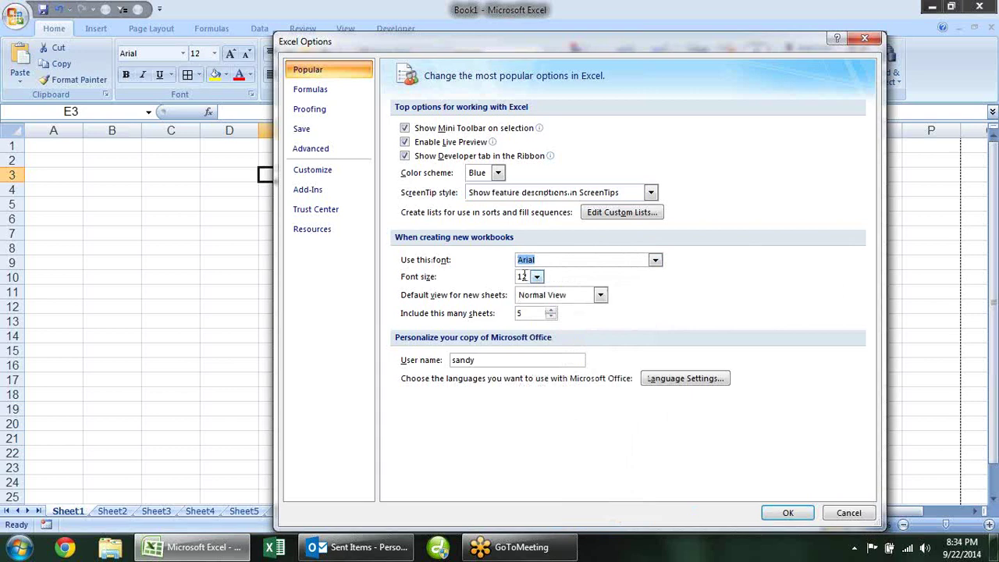
left_click(601, 296)
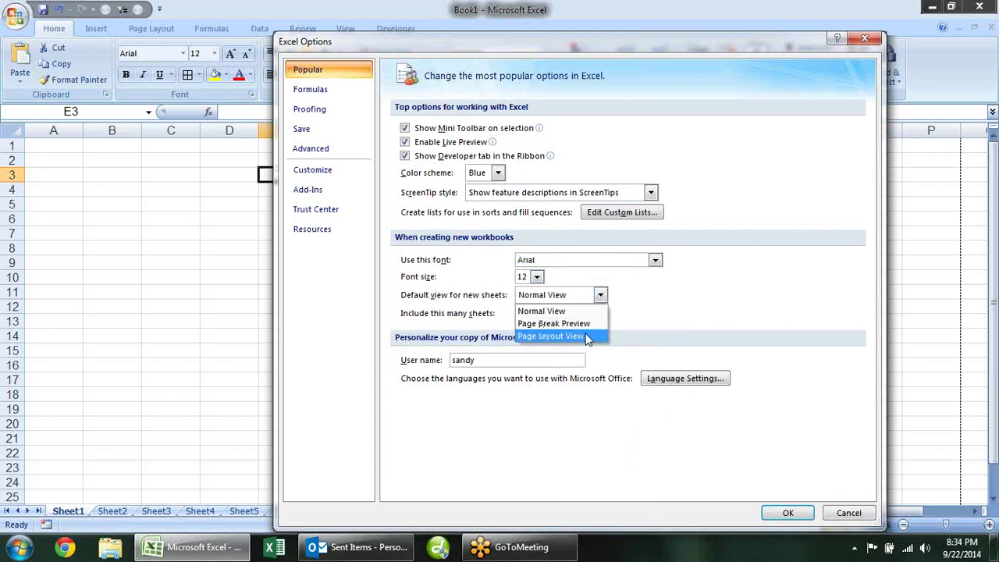
left_click(550, 311)
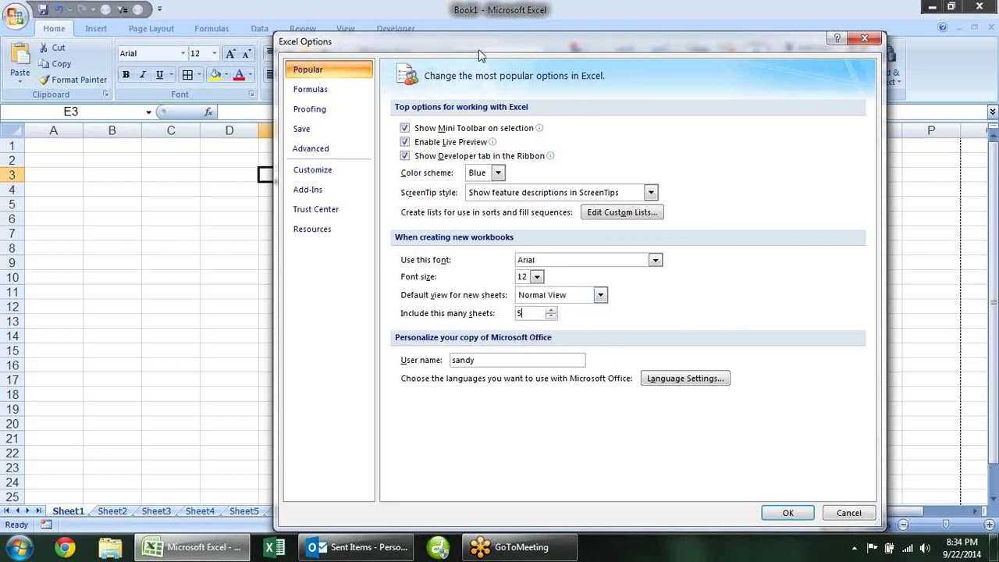
mouse_move(477, 48)
left_mouse_down()
mouse_move(568, 34)
mouse_move(468, 29)
left_mouse_up()
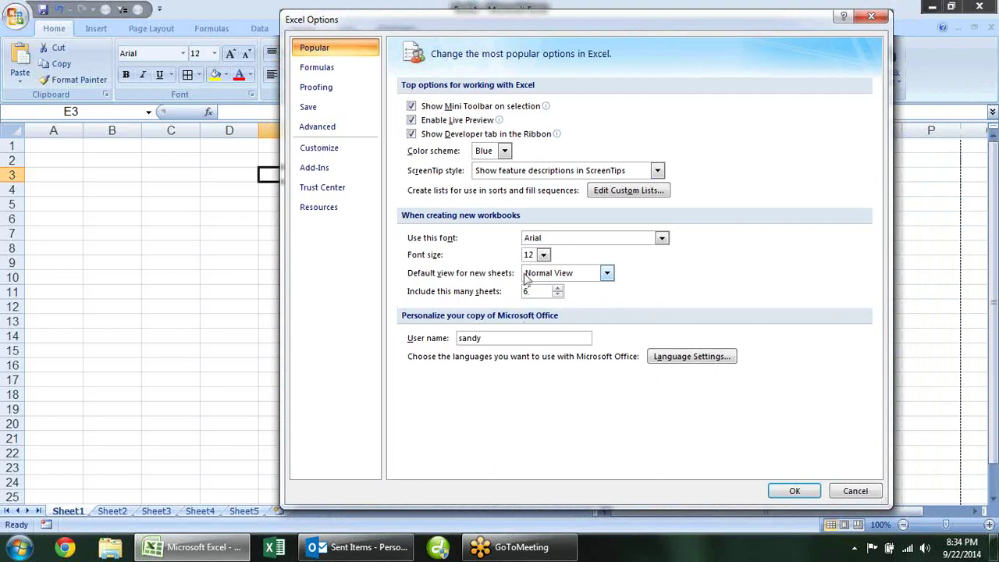
left_click(795, 490)
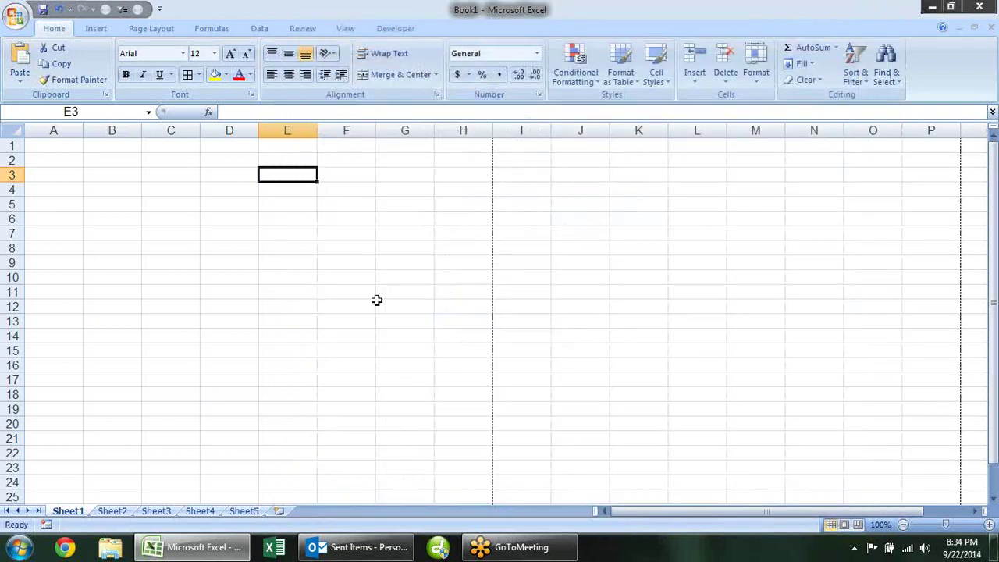
left_click(15, 17)
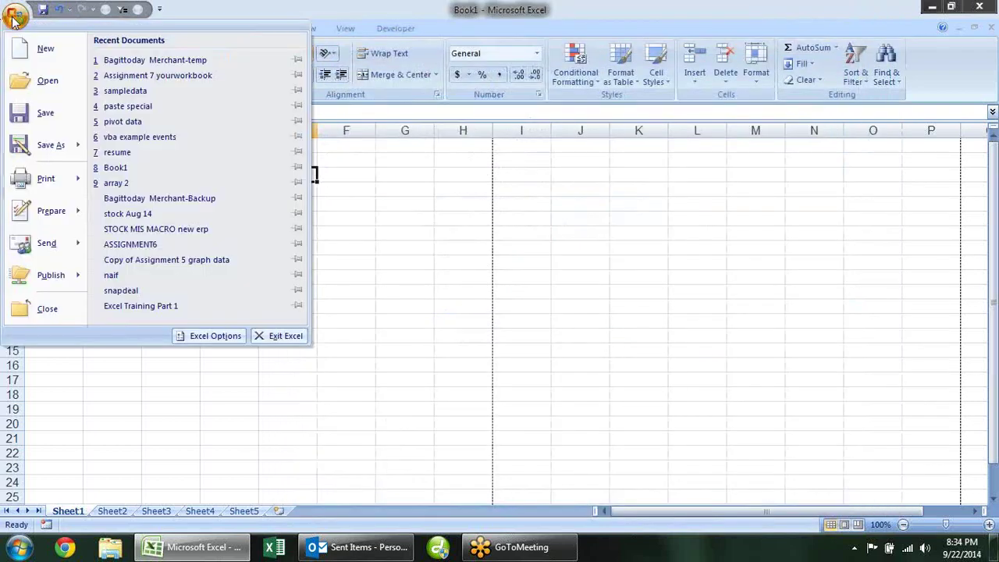
left_click(48, 51)
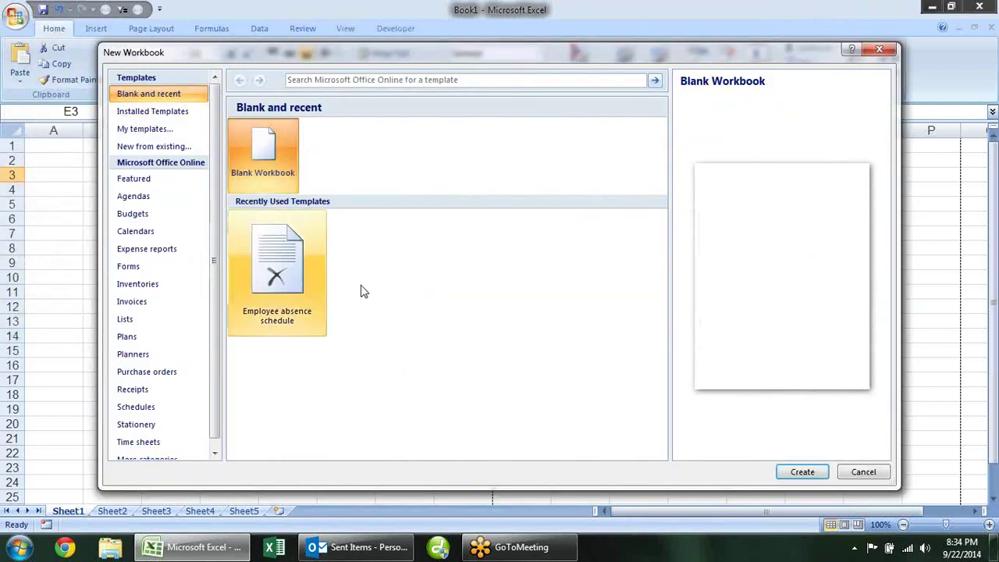
left_click(798, 471)
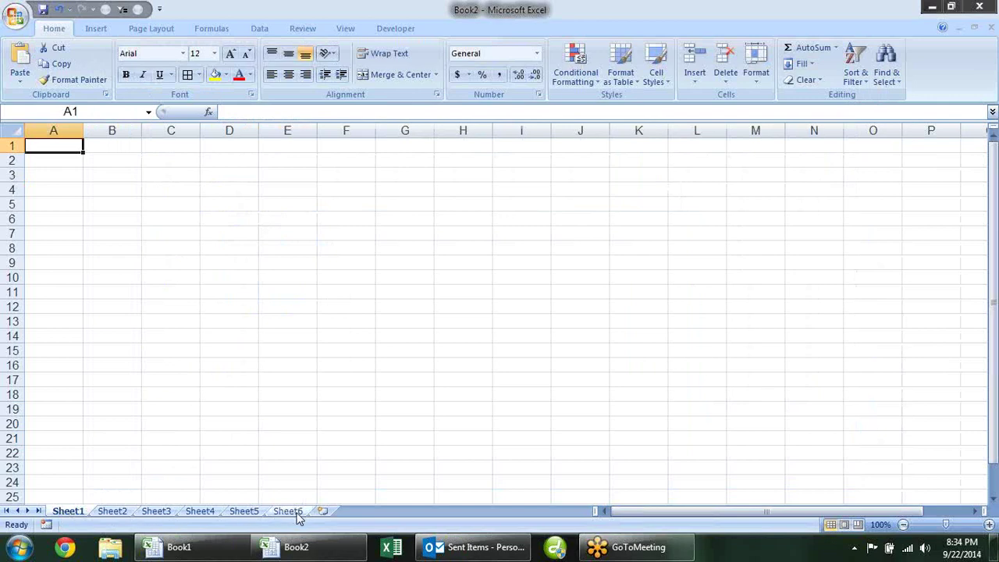
left_click(978, 6)
left_click(231, 281)
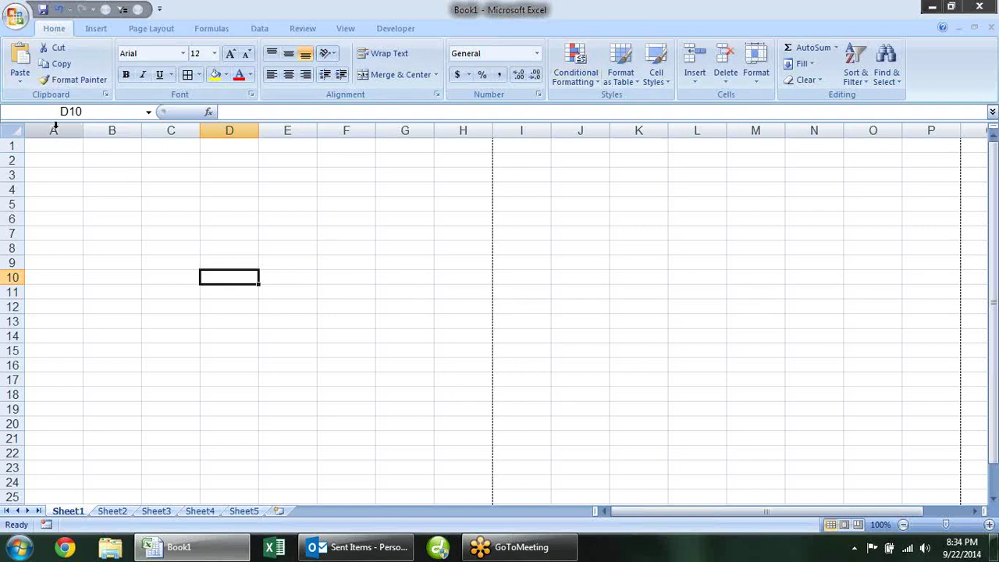
Step: Open Excel Options and close it again without changes
left_click(22, 20)
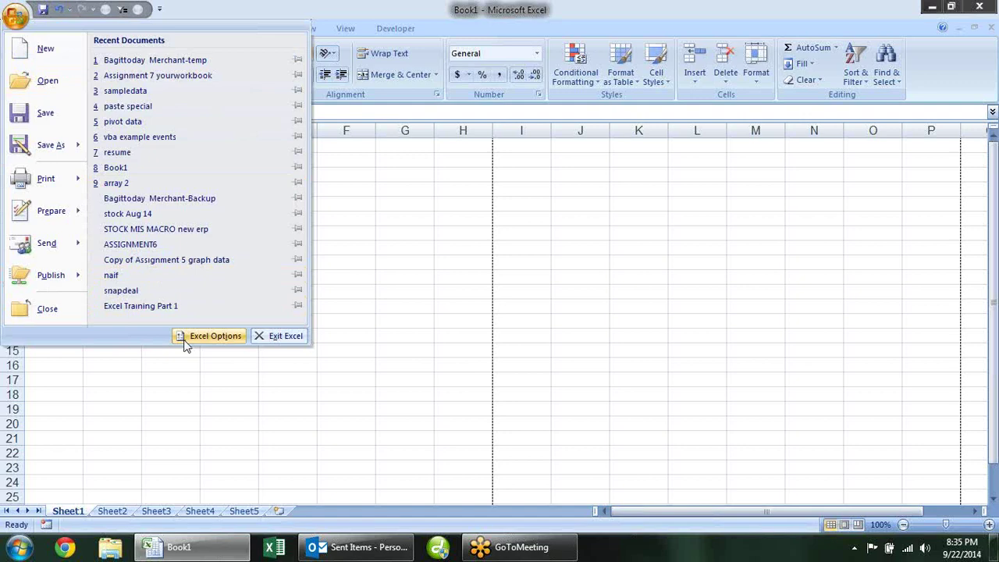
left_click(209, 336)
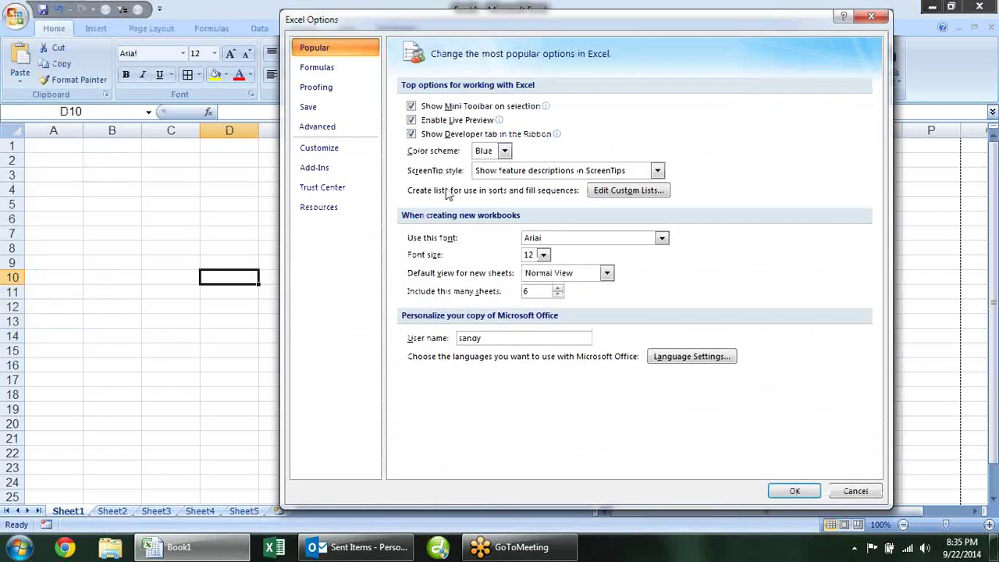
left_click(871, 17)
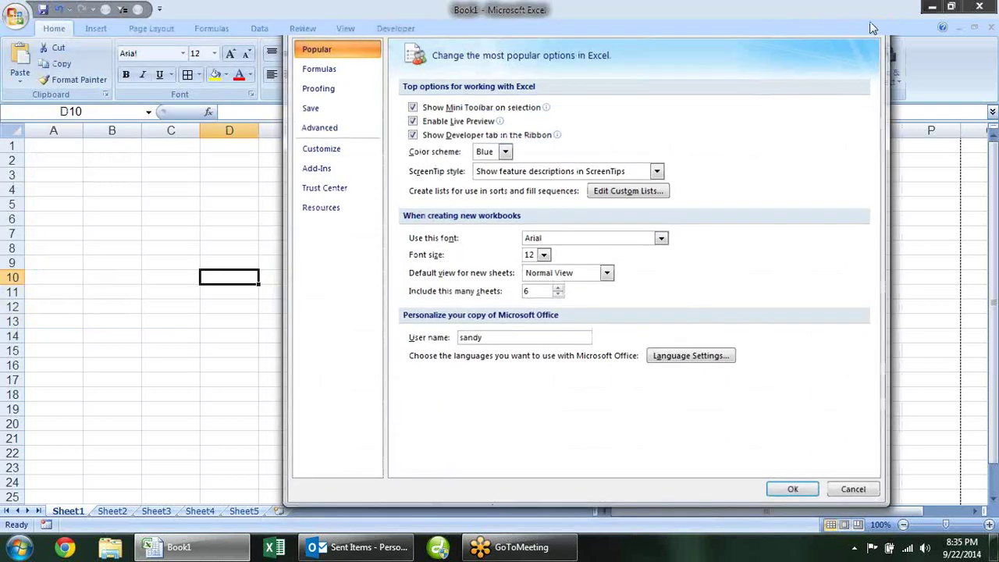
Step: Enter the first custom-list name in D3 and fill-drag it down to D18
left_click(208, 172)
type("sand")
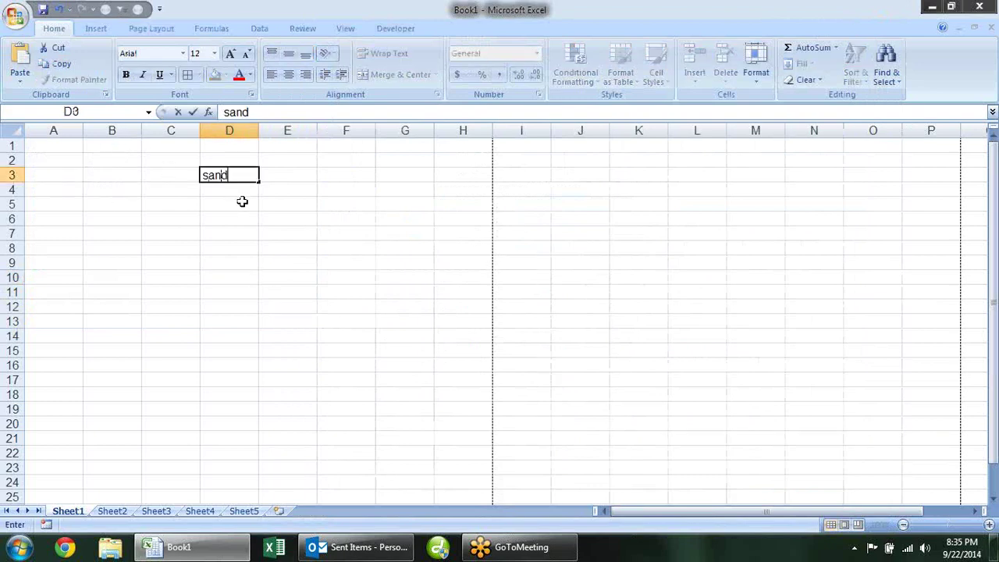
type("eep")
key("Return")
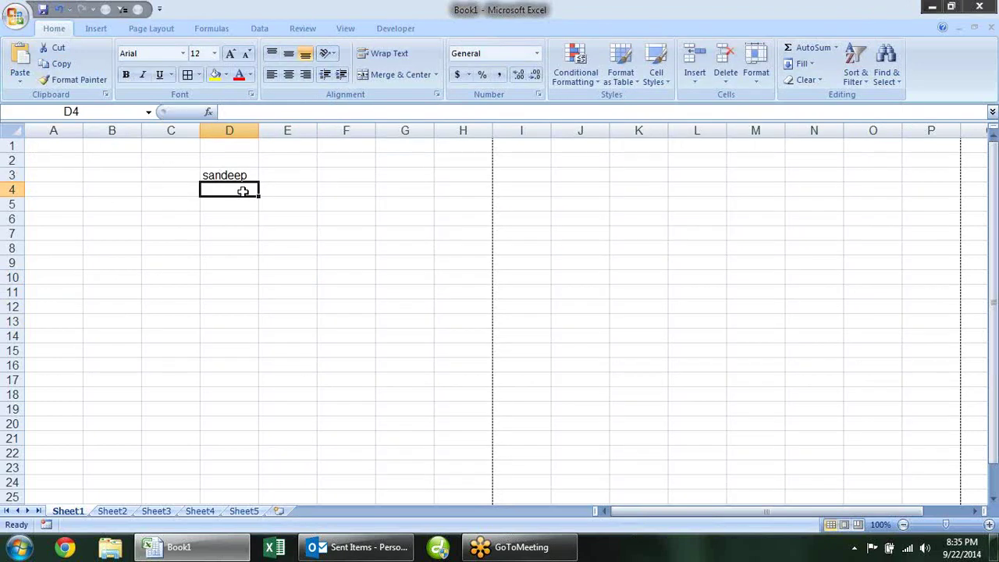
left_click(245, 178)
left_click_drag(259, 182, 265, 398)
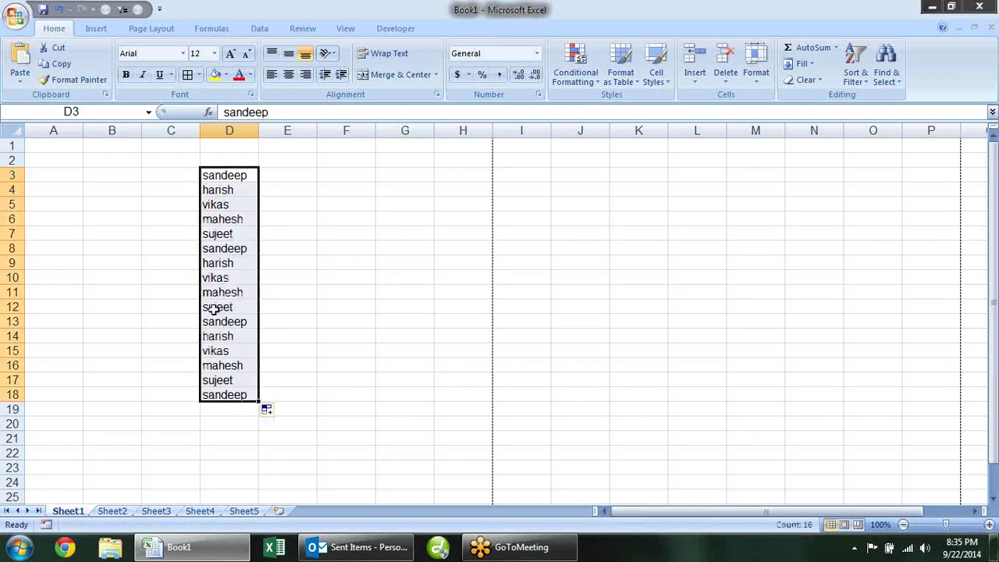
Step: Check the filled names from D4 through D18, then select E3
left_click(234, 189)
left_click(231, 205)
left_click(231, 237)
left_click(231, 281)
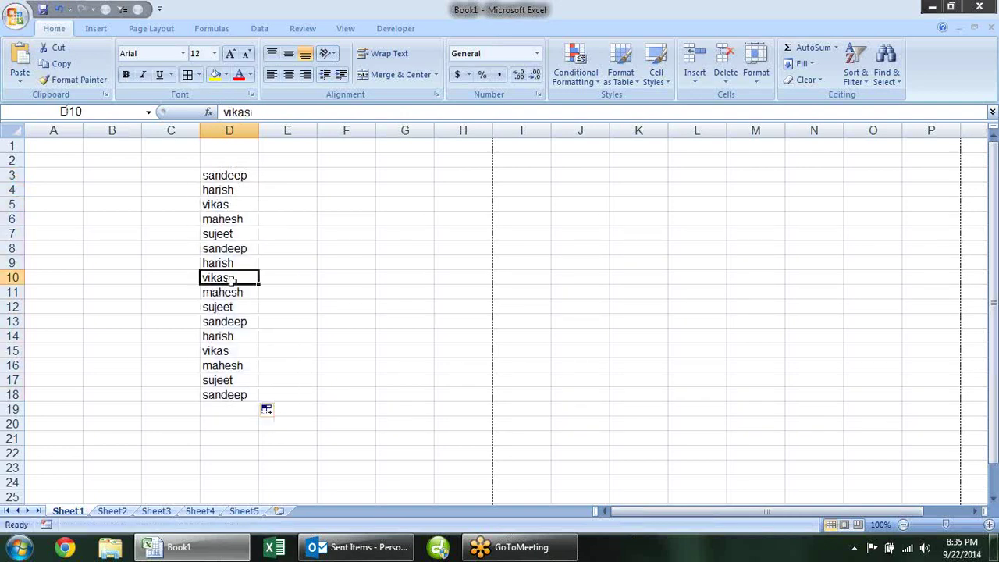
left_click(224, 364)
left_click(223, 399)
left_click(281, 175)
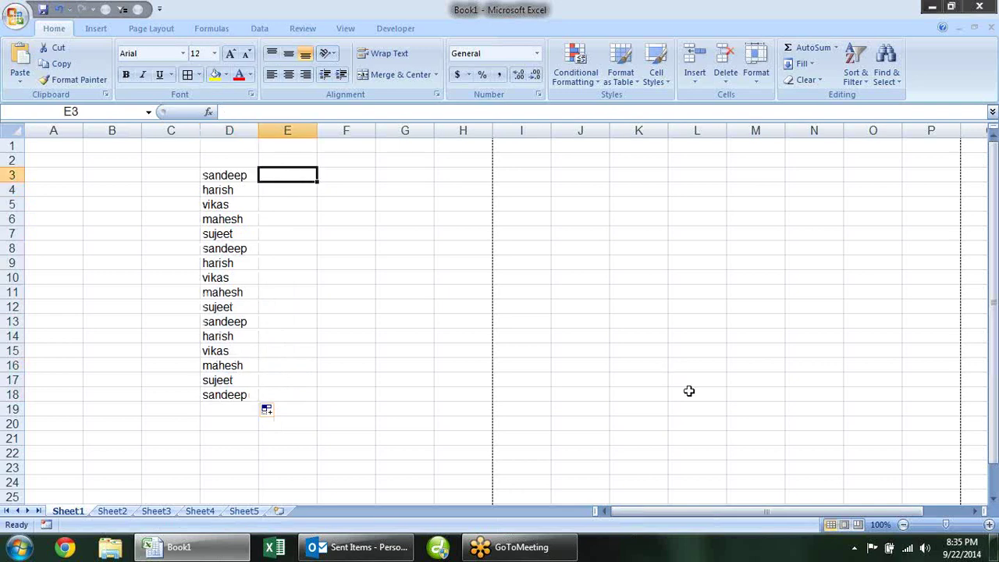
type("m")
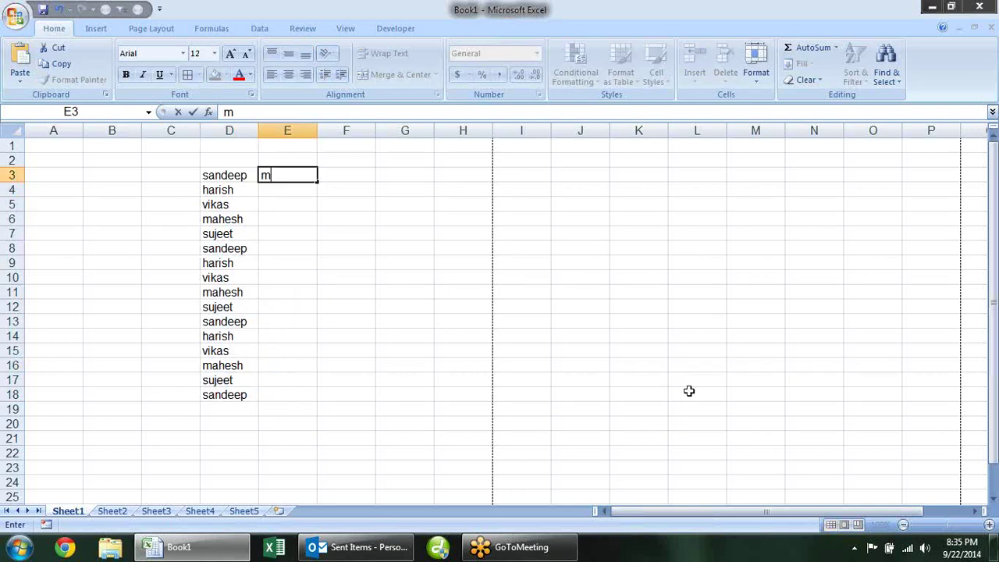
type("ouse")
key("Return")
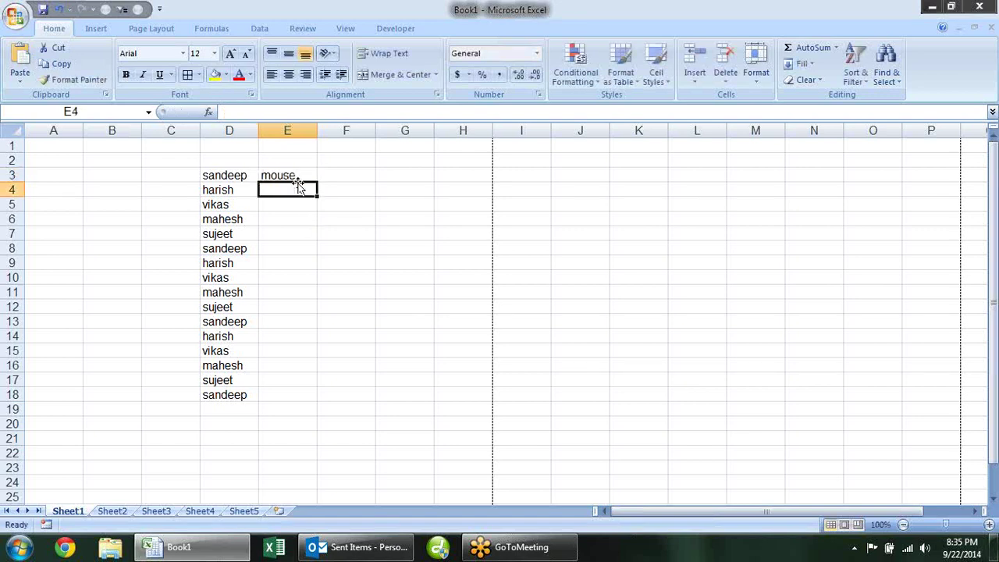
left_click(297, 174)
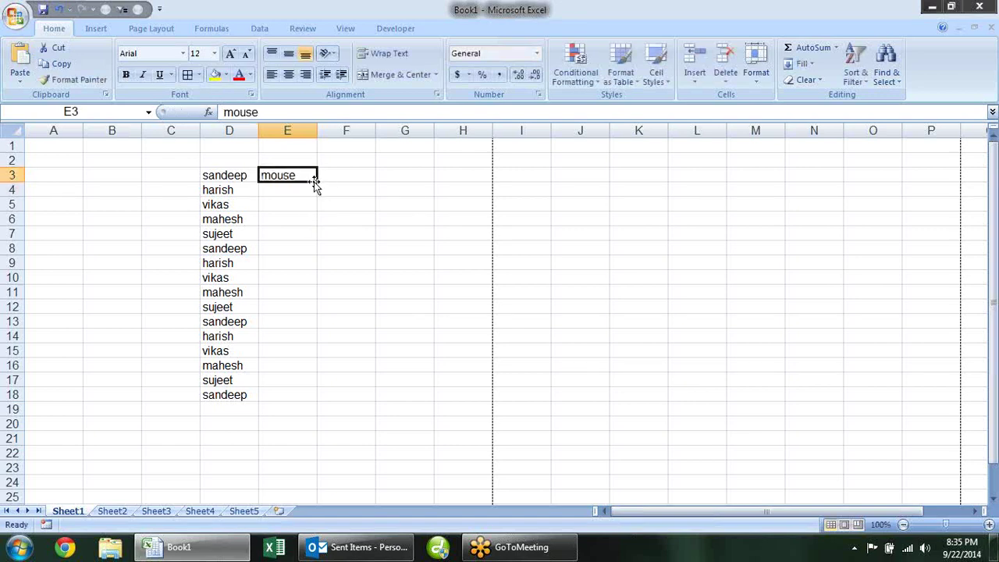
mouse_move(317, 182)
left_mouse_down()
mouse_move(325, 334)
mouse_move(309, 177)
left_mouse_up()
type("rice4")
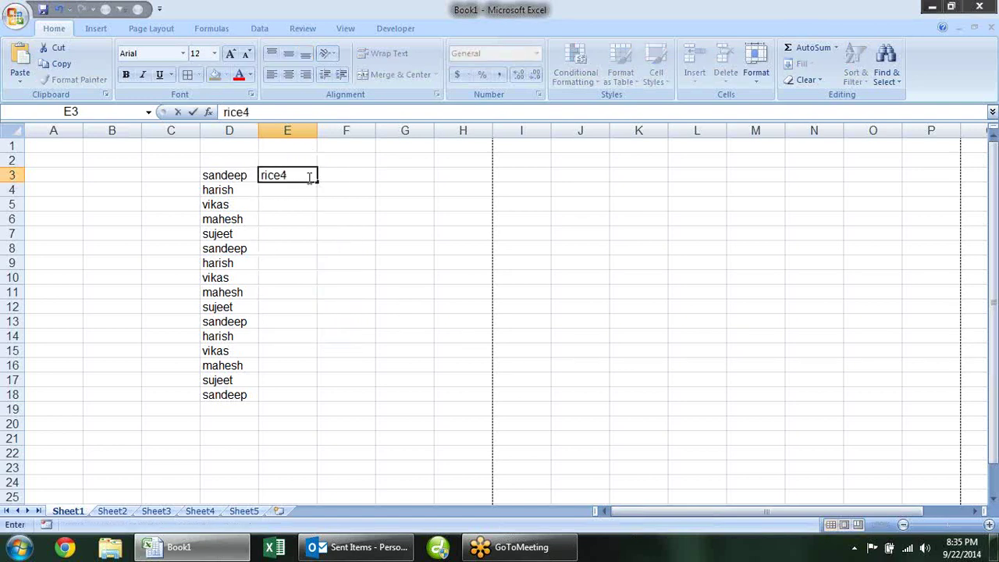
key("Return")
left_click(309, 178)
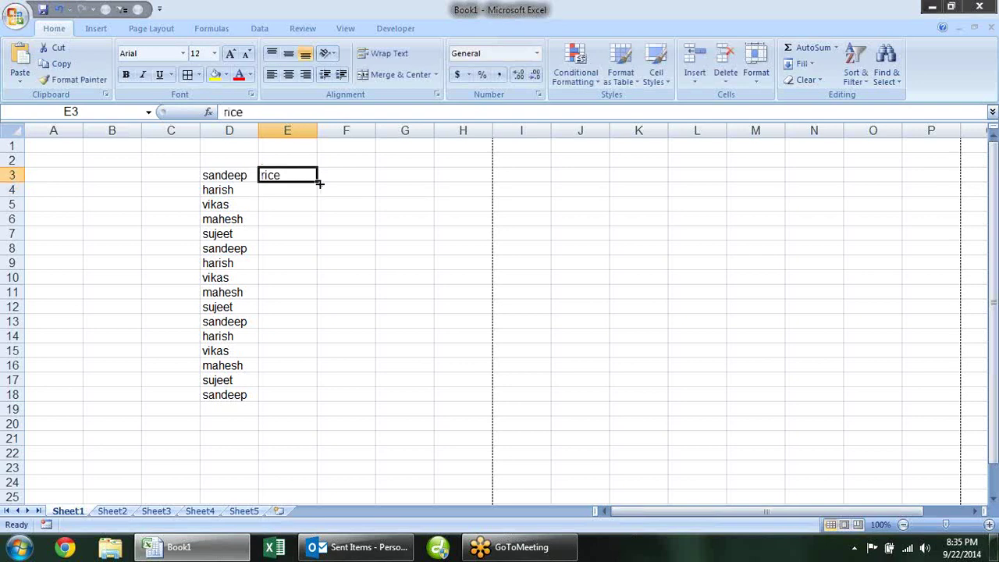
mouse_move(318, 182)
left_mouse_down()
mouse_move(319, 343)
mouse_move(319, 190)
left_mouse_up()
left_click(324, 231)
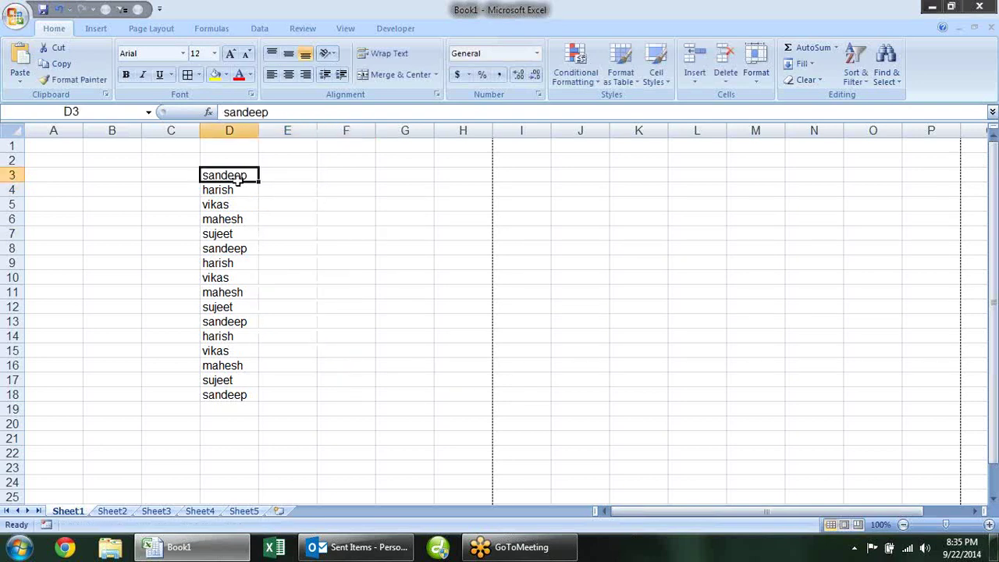
left_click_drag(236, 178, 227, 350)
Step: Type jan and feb in E3:E4 and extend the month series down to E16
left_click(288, 232)
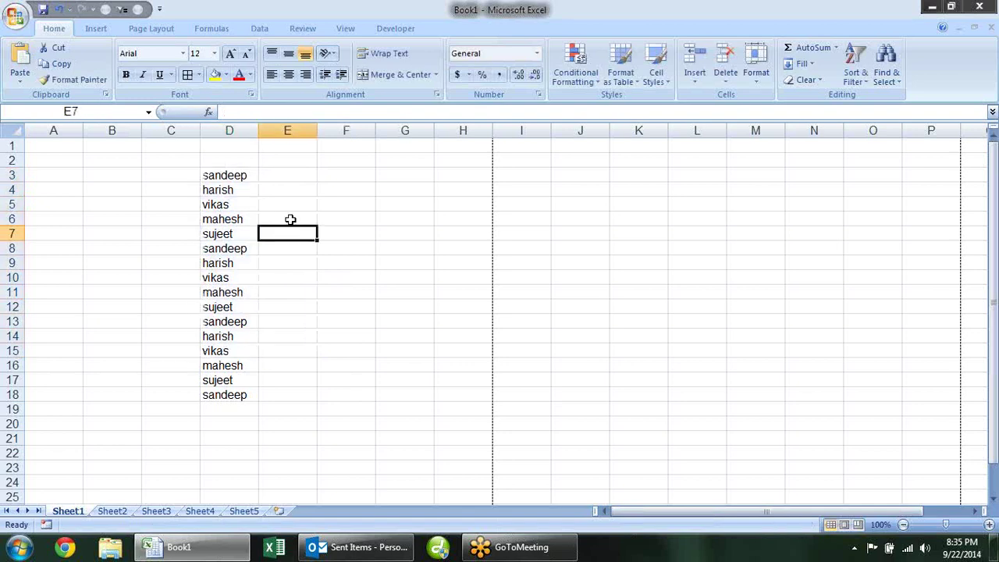
left_click(313, 178)
type("jan")
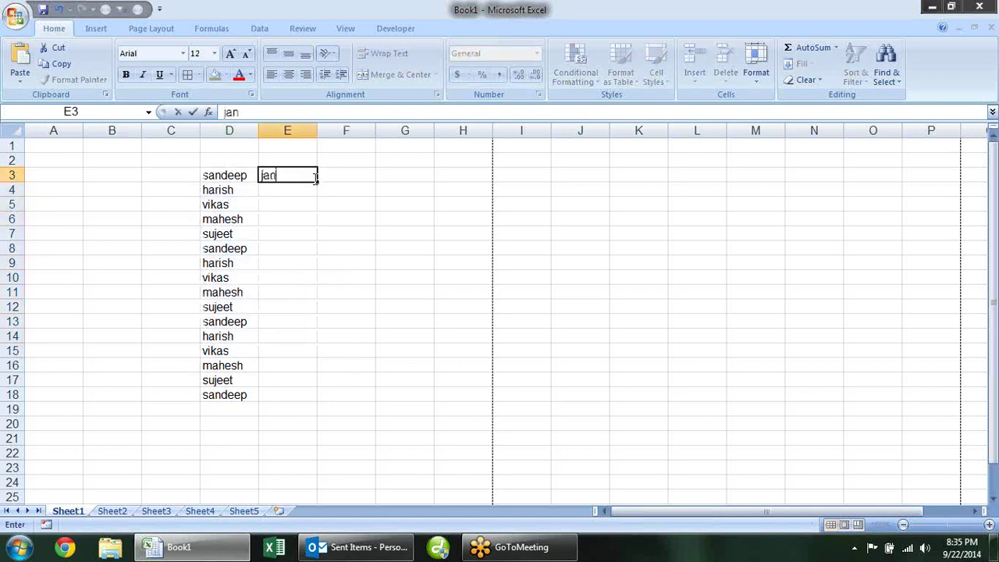
key("Return")
type("feb")
key("Return")
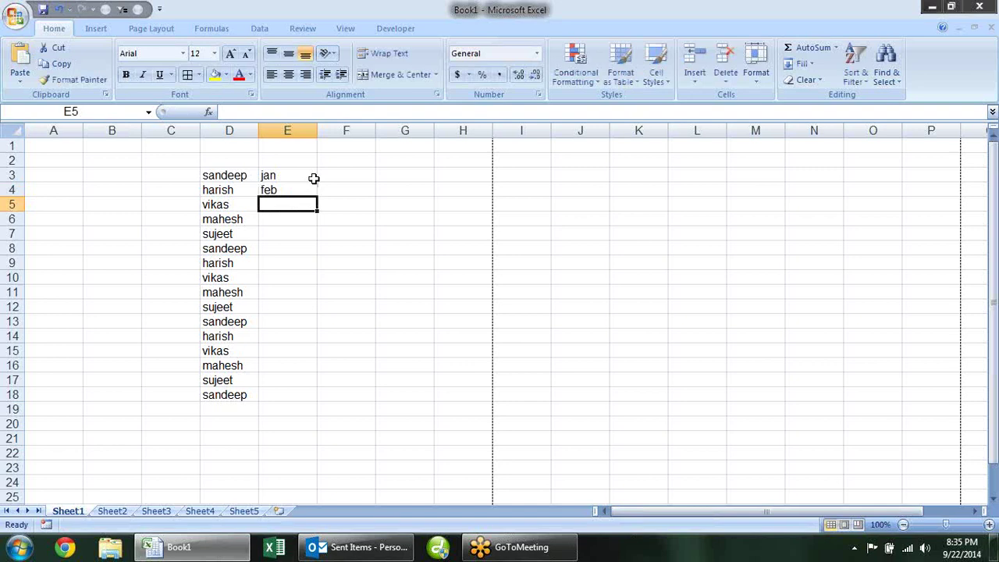
left_click_drag(313, 179, 316, 195)
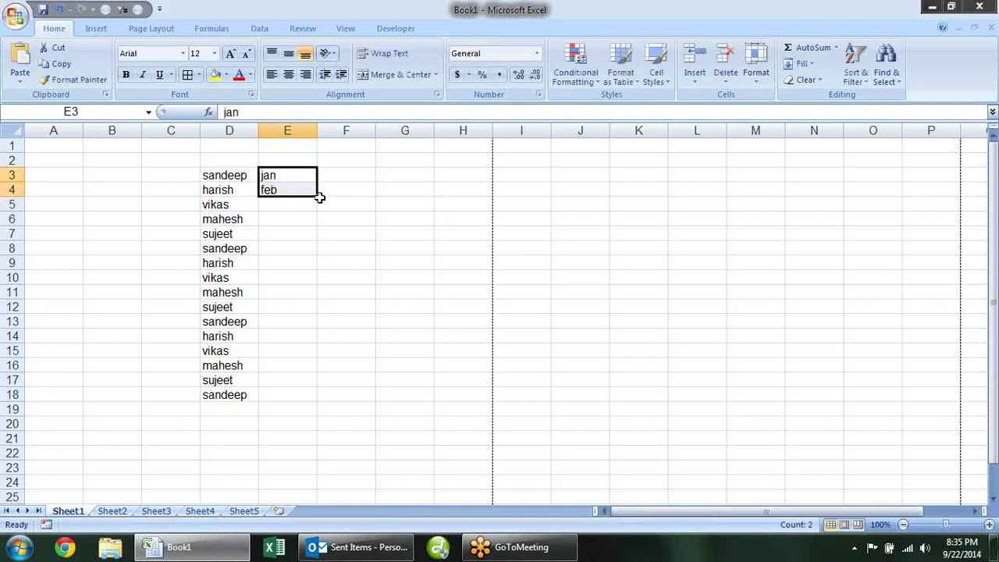
left_click(319, 198)
mouse_move(305, 173)
left_mouse_down()
mouse_move(317, 373)
mouse_move(329, 362)
left_mouse_up()
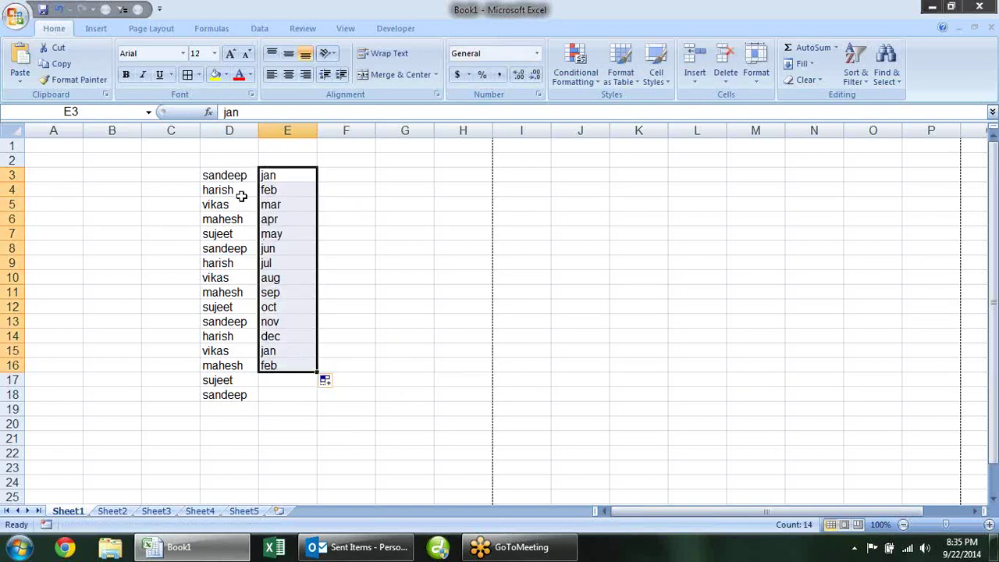
Step: Delete all the names and months in D3:E18
left_click_drag(228, 176, 279, 394)
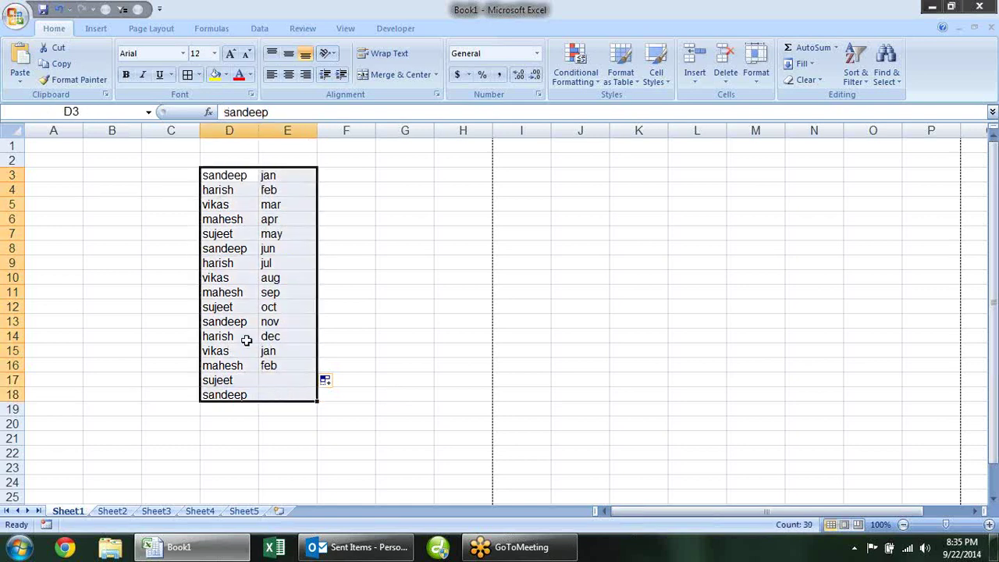
key("Delete")
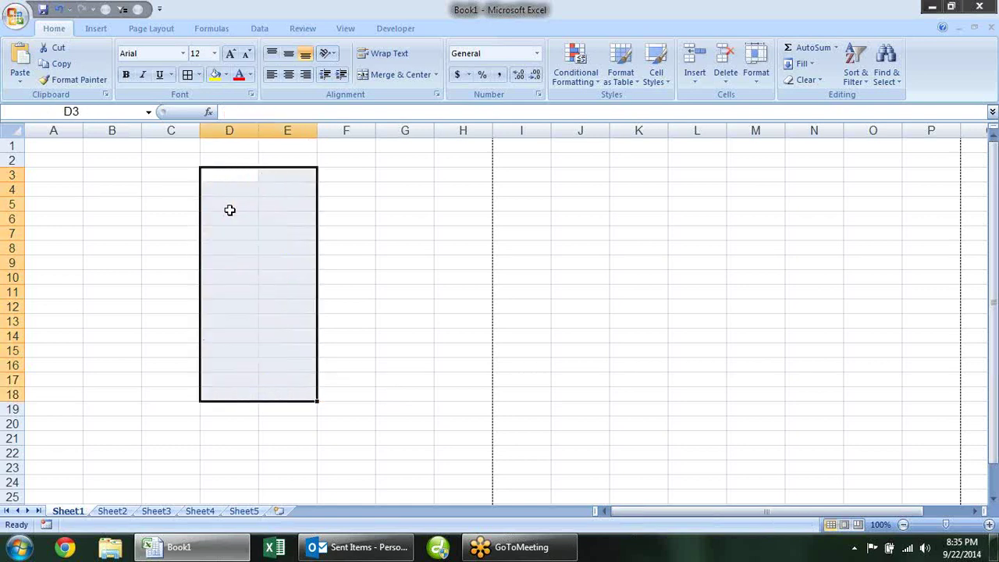
left_click(404, 191)
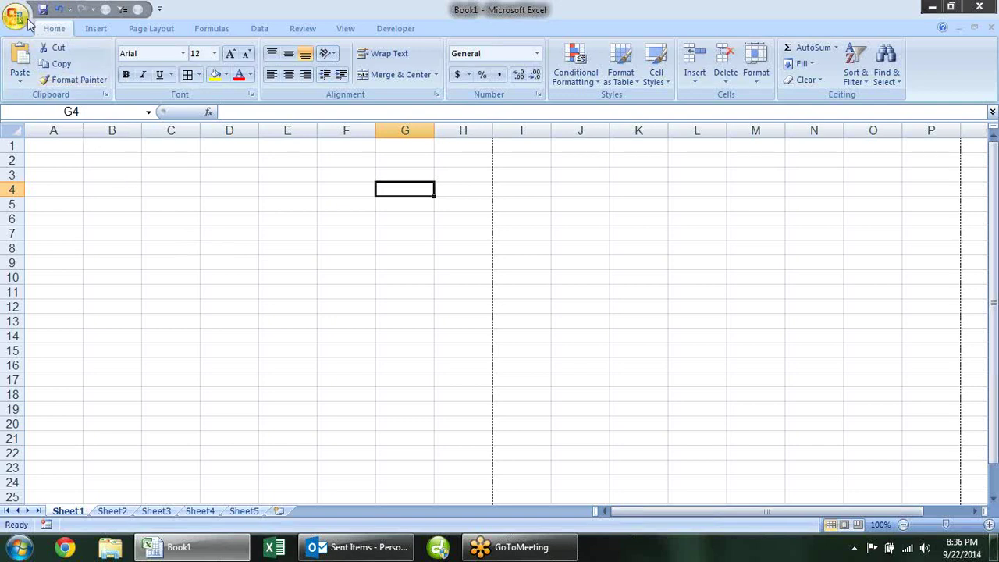
Step: Open the Custom Lists editor in Excel Options and view the weekday and month lists
left_click(24, 23)
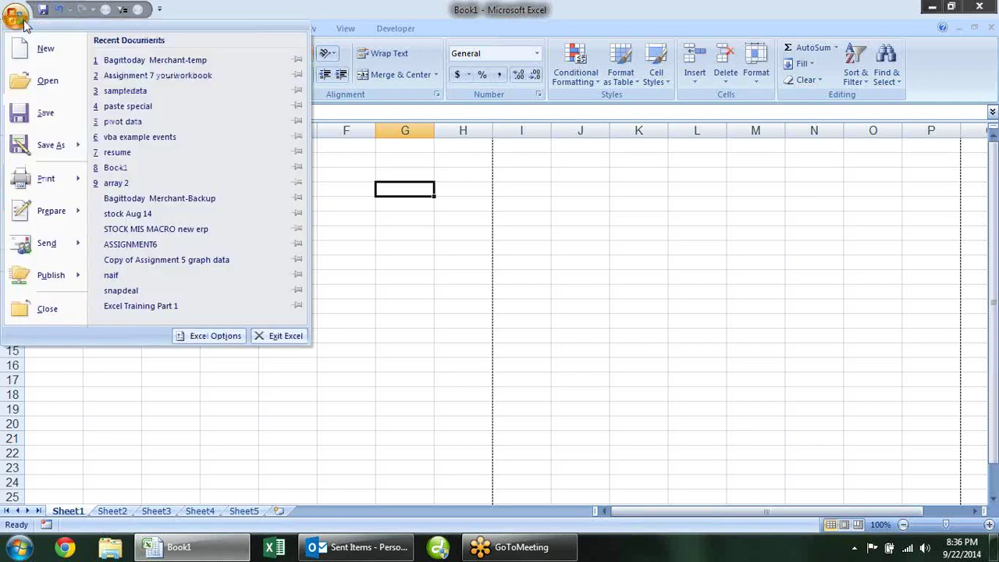
left_click(213, 335)
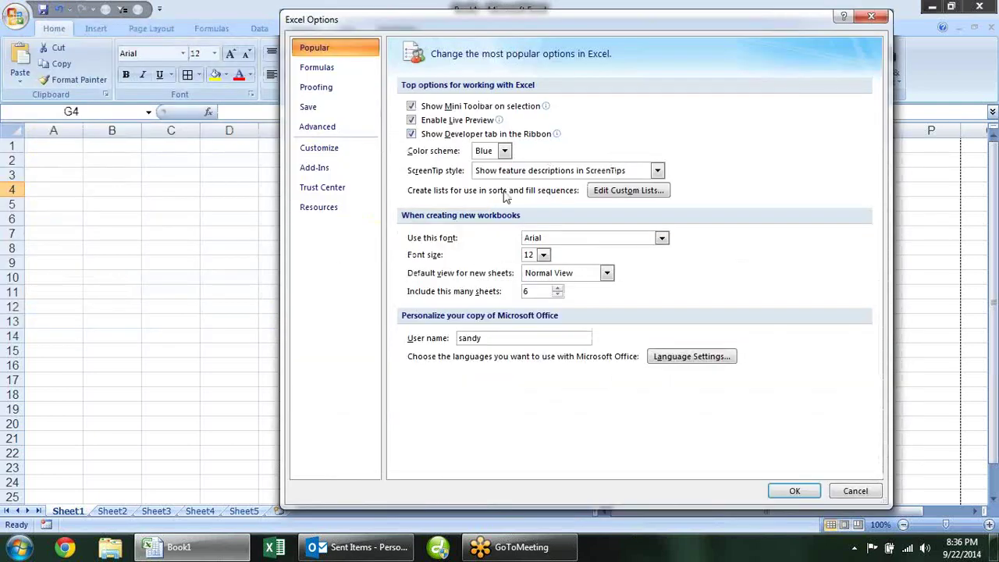
left_click(617, 196)
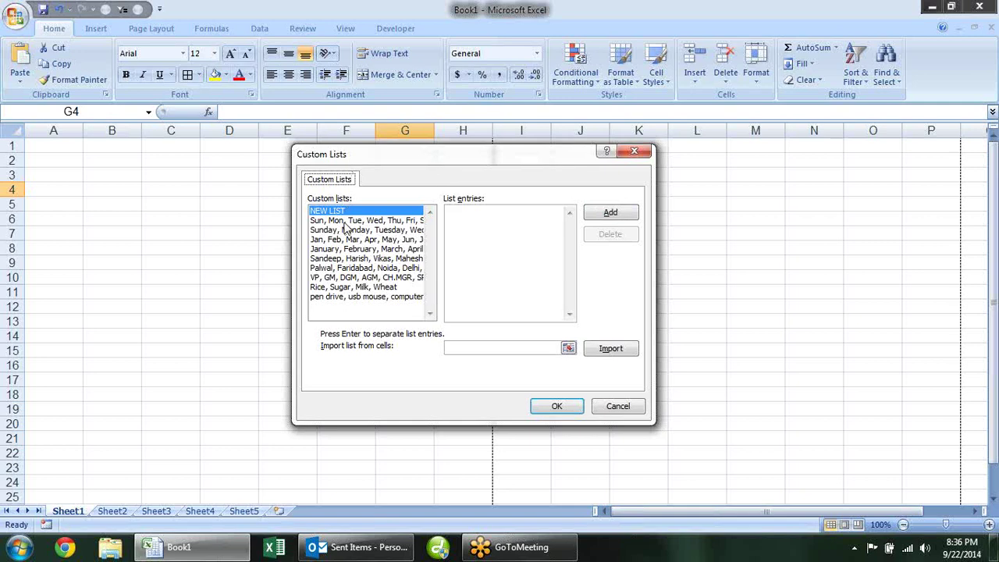
left_click(343, 222)
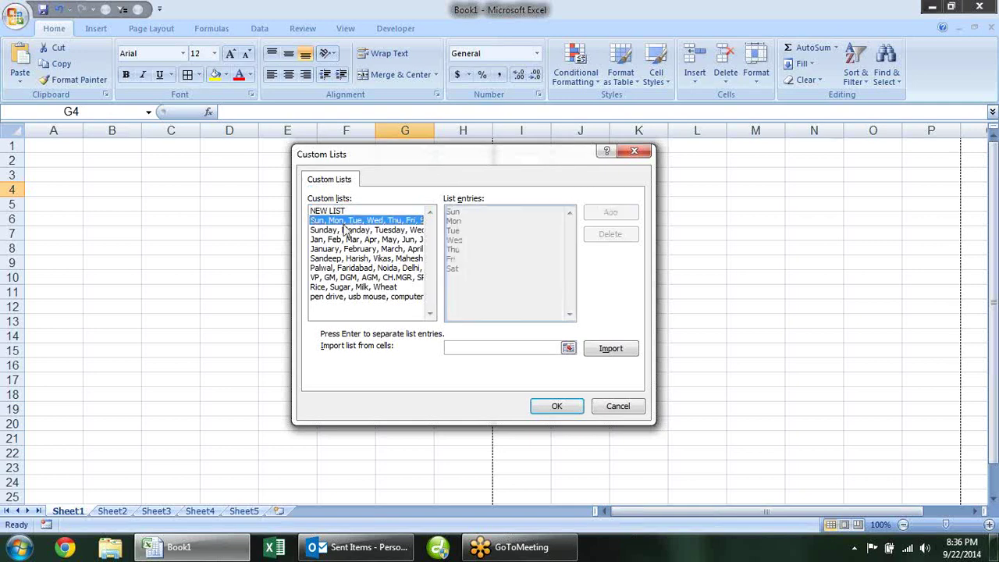
left_click(349, 230)
left_click(342, 240)
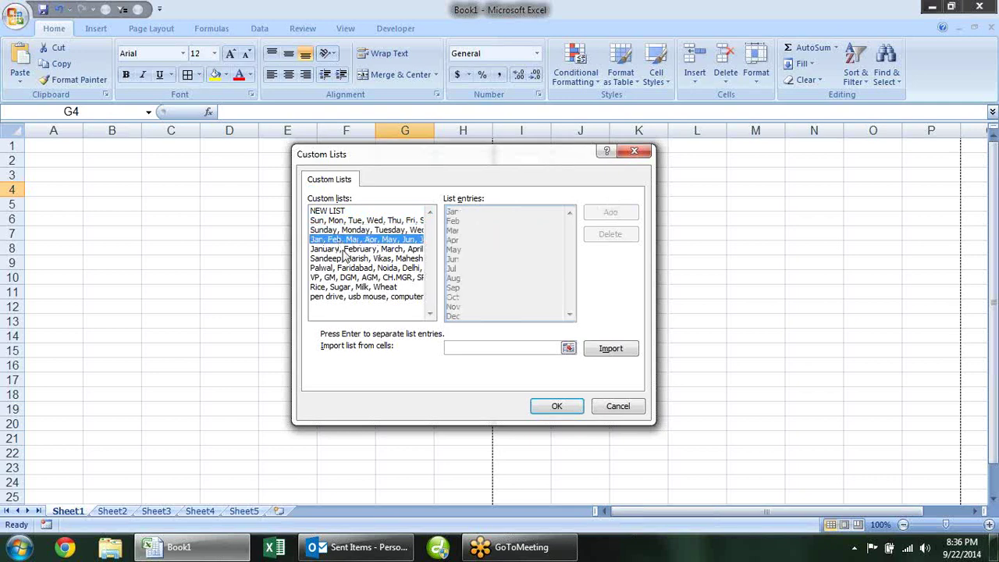
left_click(343, 249)
Step: Look through the names, designations, places, groceries and computer accessories lists, then close without changes
left_click(340, 259)
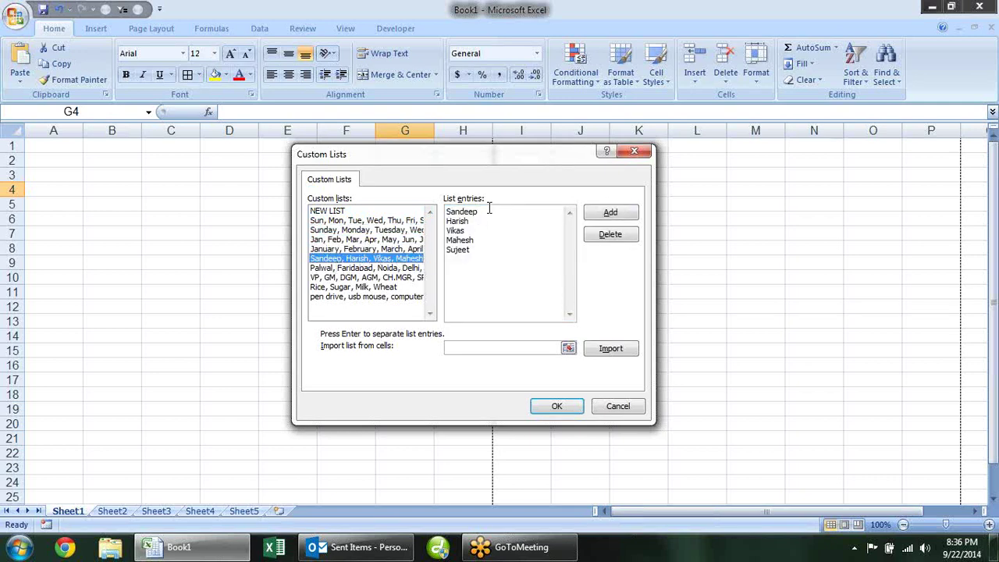
left_click(399, 278)
left_click(398, 268)
left_click(396, 278)
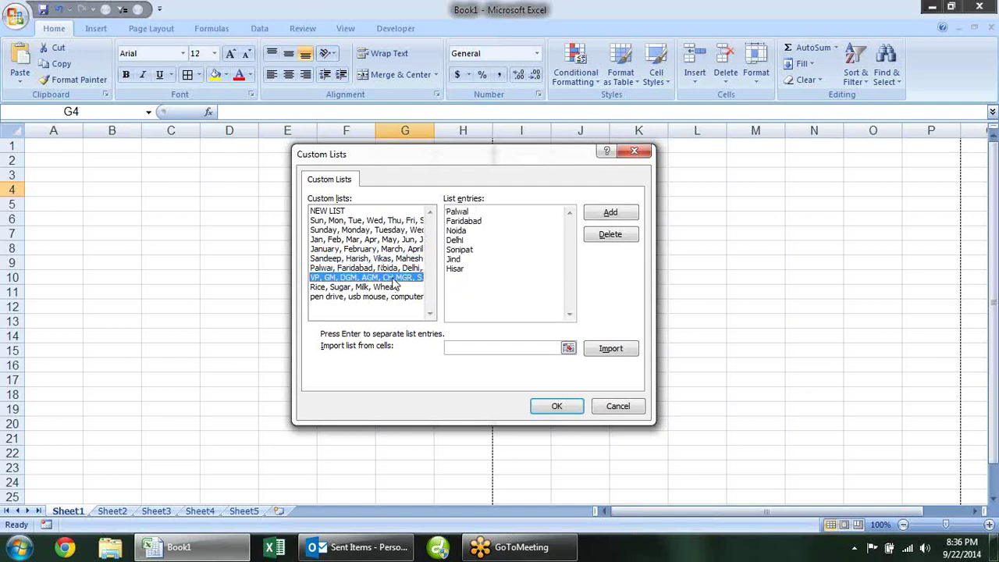
left_click(394, 287)
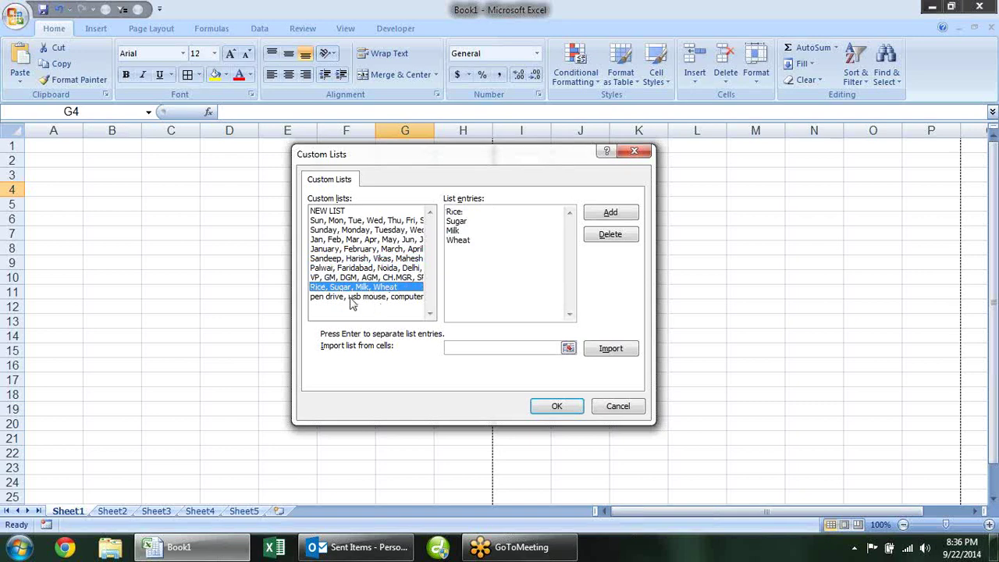
left_click(383, 297)
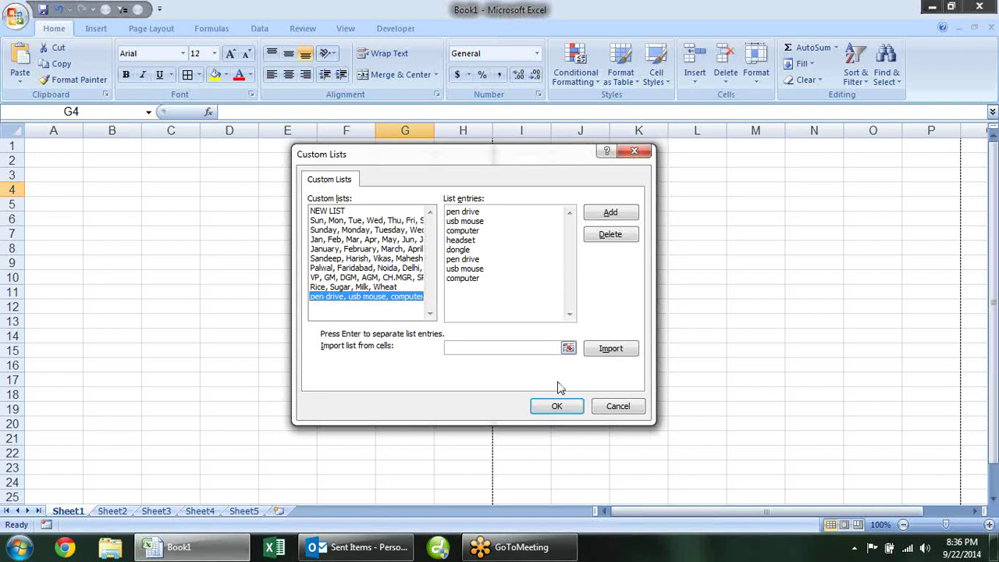
left_click(621, 408)
left_click(789, 489)
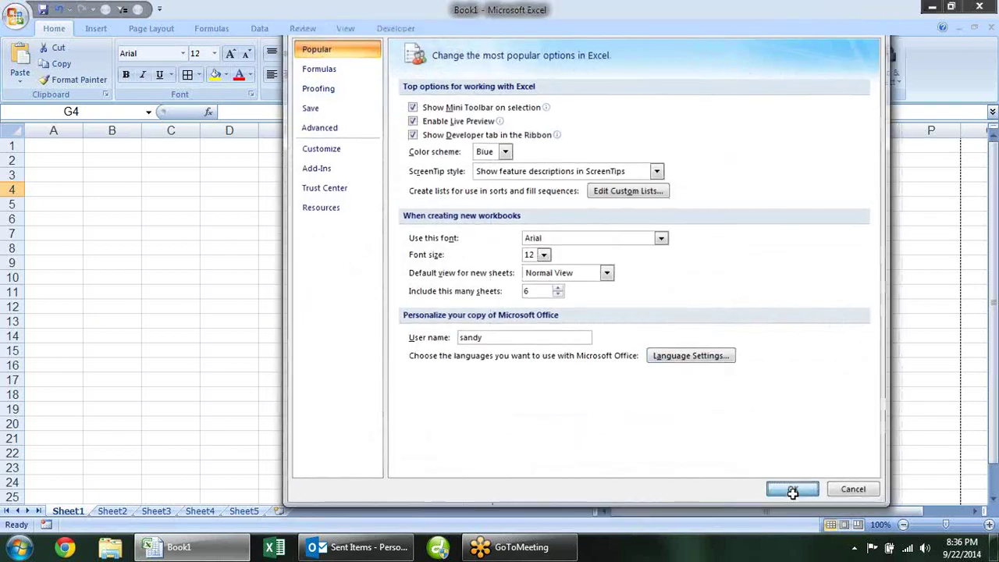
Step: Enter Apple, Banana and Strawberry in D4:D6
left_click(229, 184)
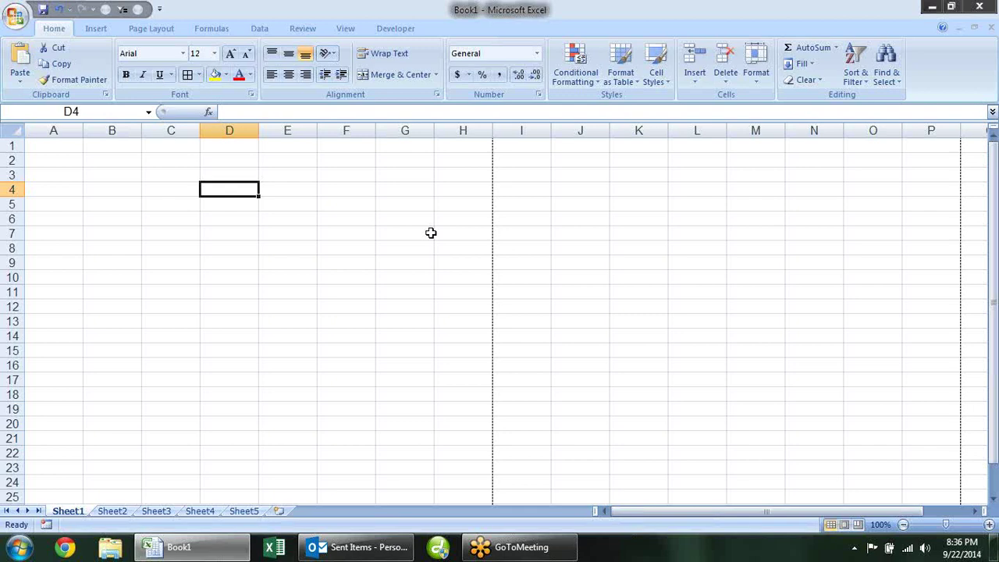
type("Appli")
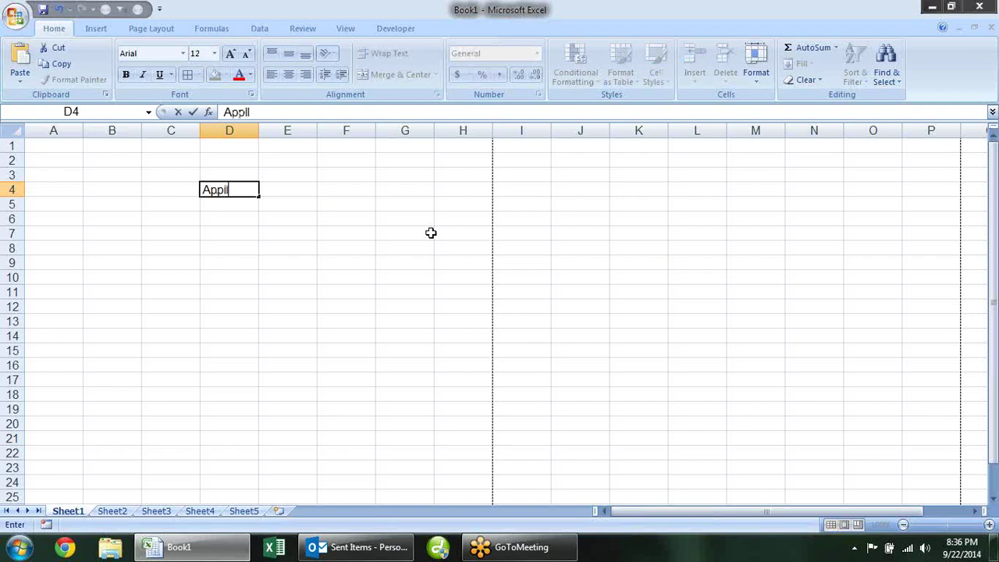
type("e")
key("Return")
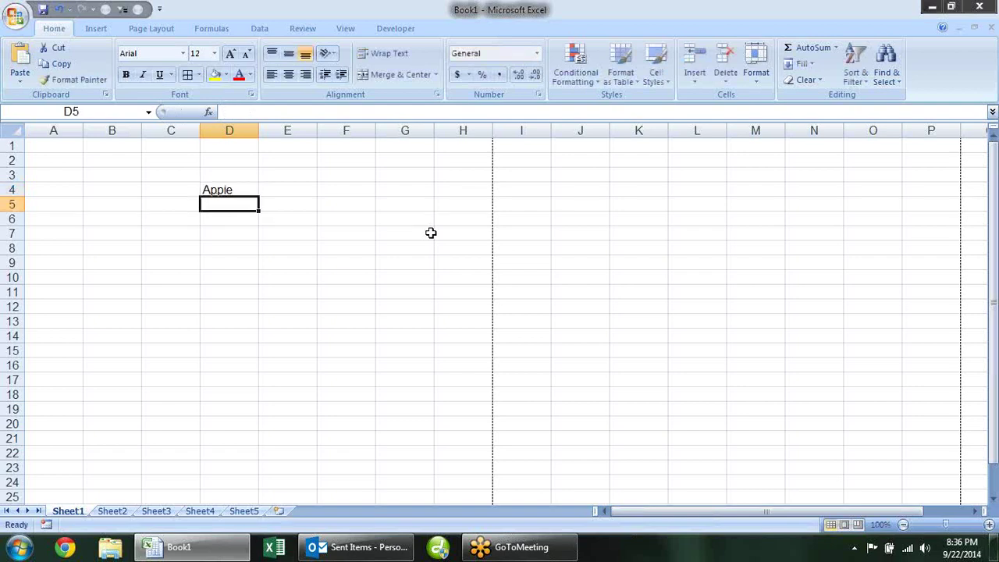
type("Banana")
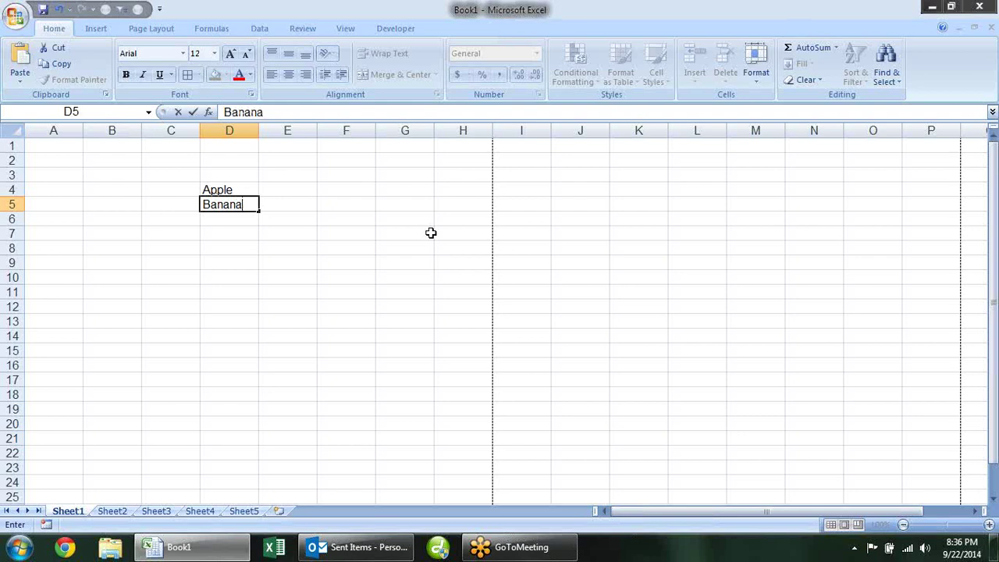
key("Return")
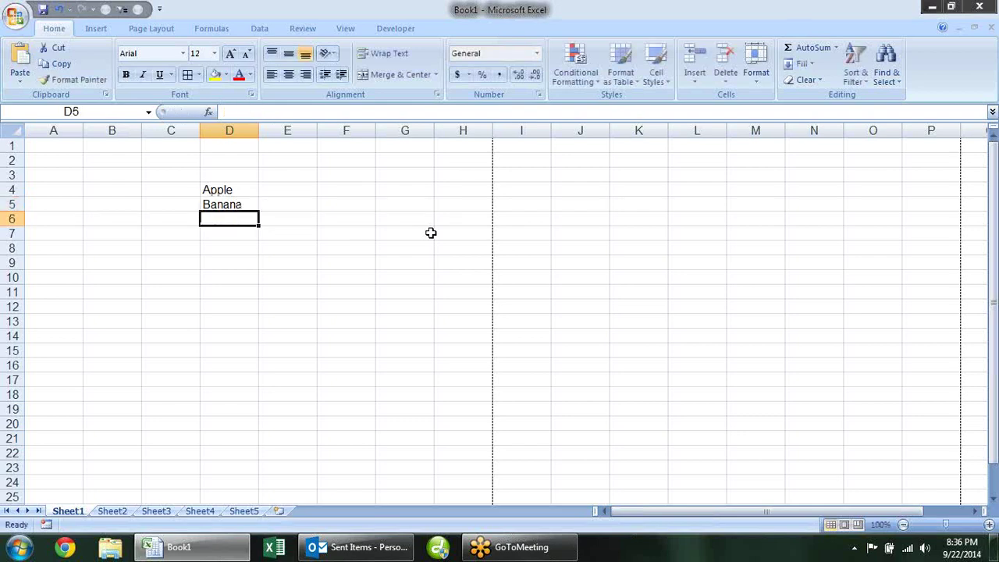
type("St")
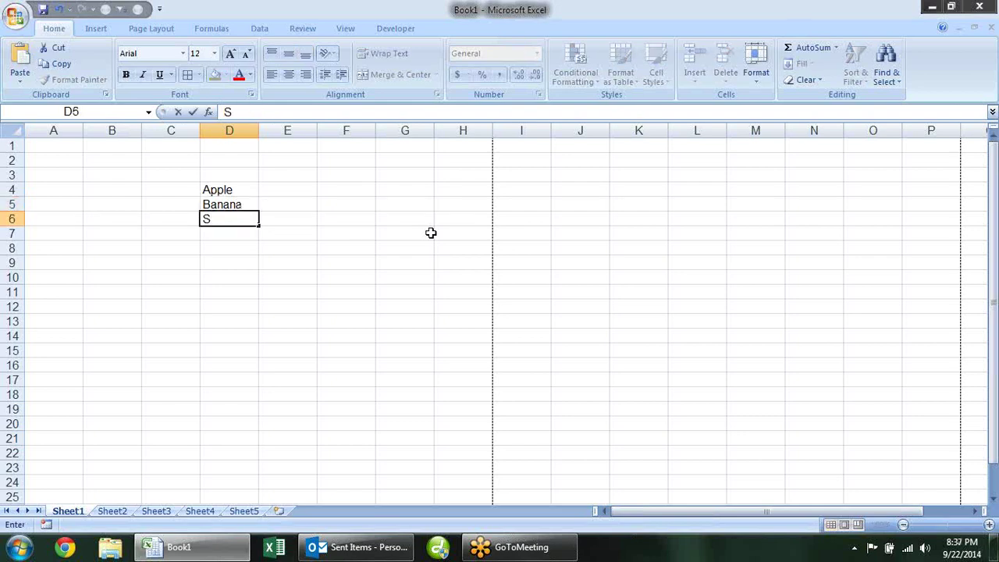
type("raw")
type("berry")
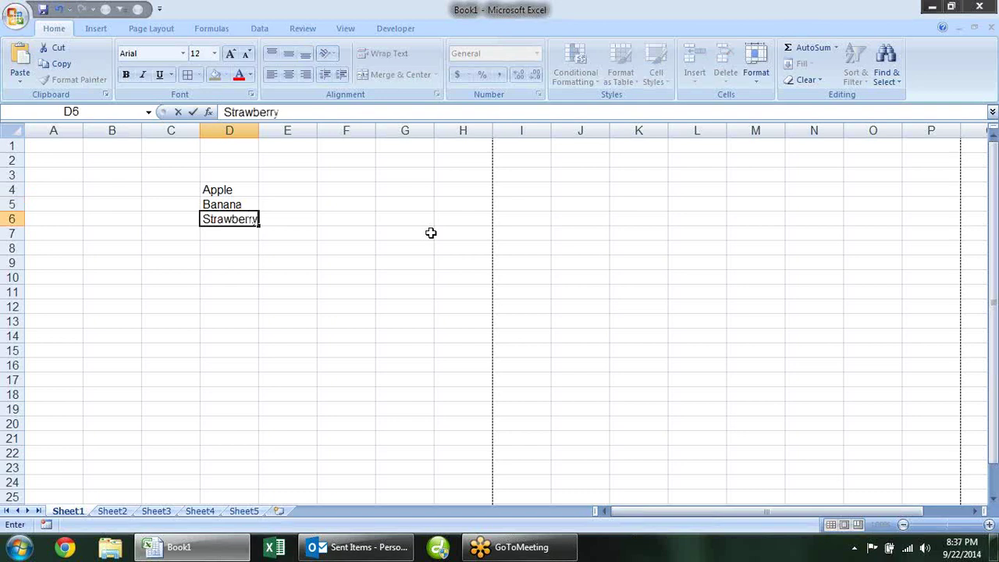
key("Return")
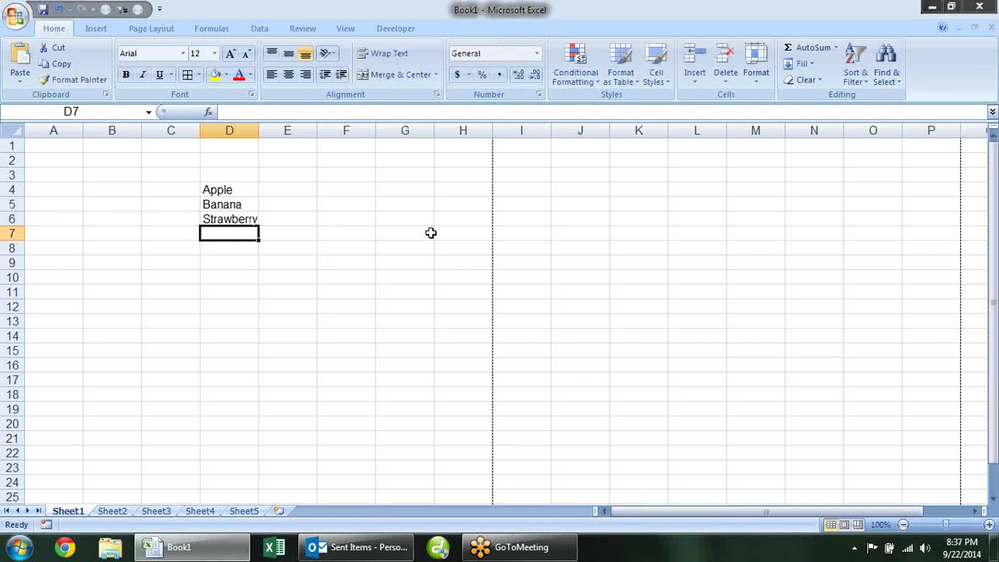
Step: Add Orange and Mango in D7:D8 and select the fruit names
type("Orange")
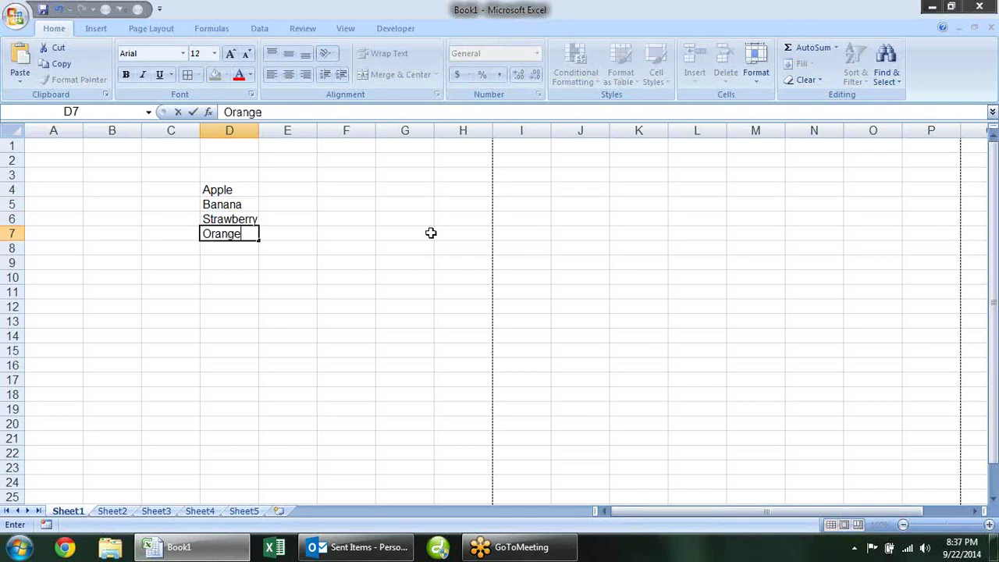
key("Return")
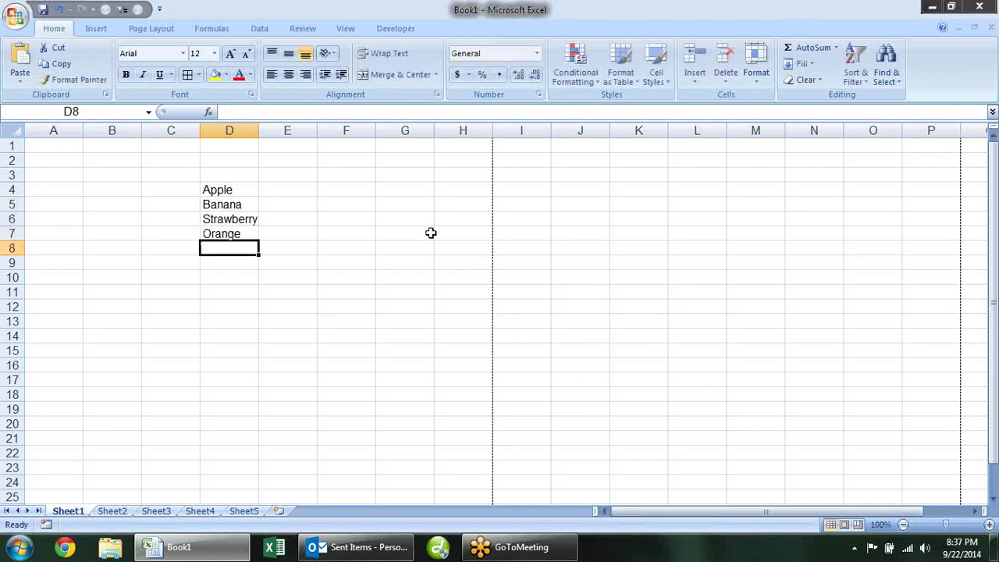
type("Mango")
key("Return")
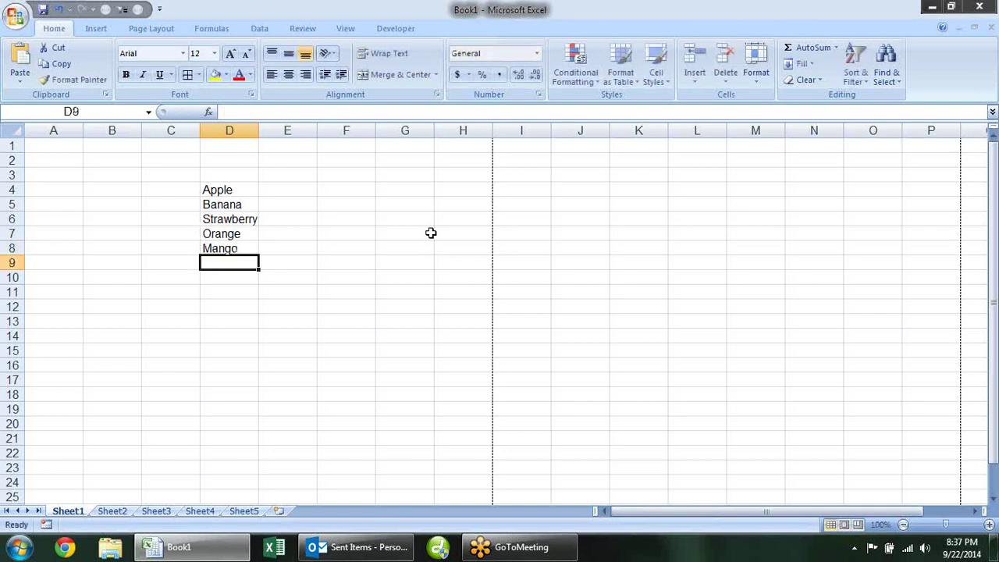
left_click(363, 218)
left_click_drag(245, 188, 274, 255)
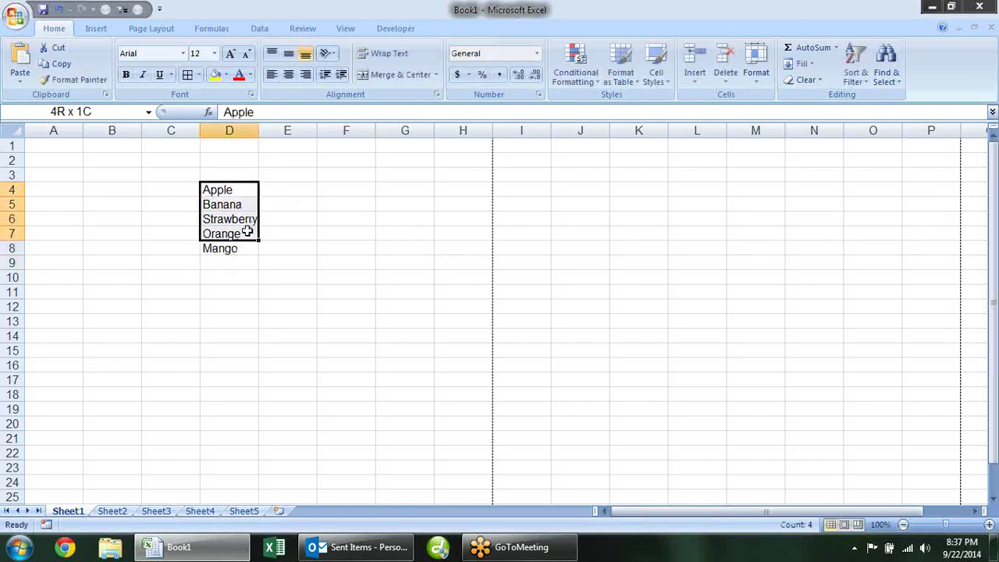
left_click(352, 275)
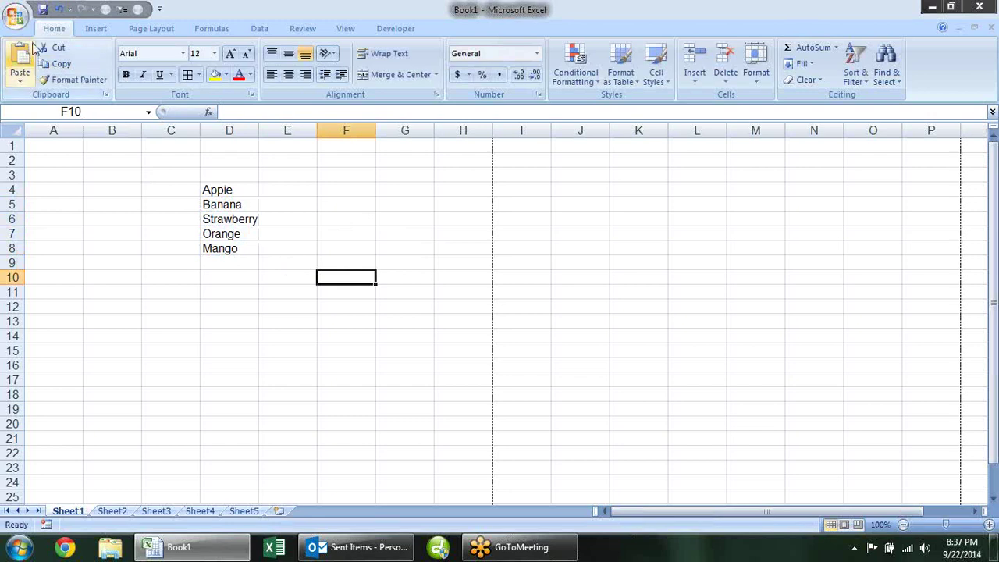
Step: Open the Custom Lists editor in Excel Options and move it clear of the data
left_click(16, 17)
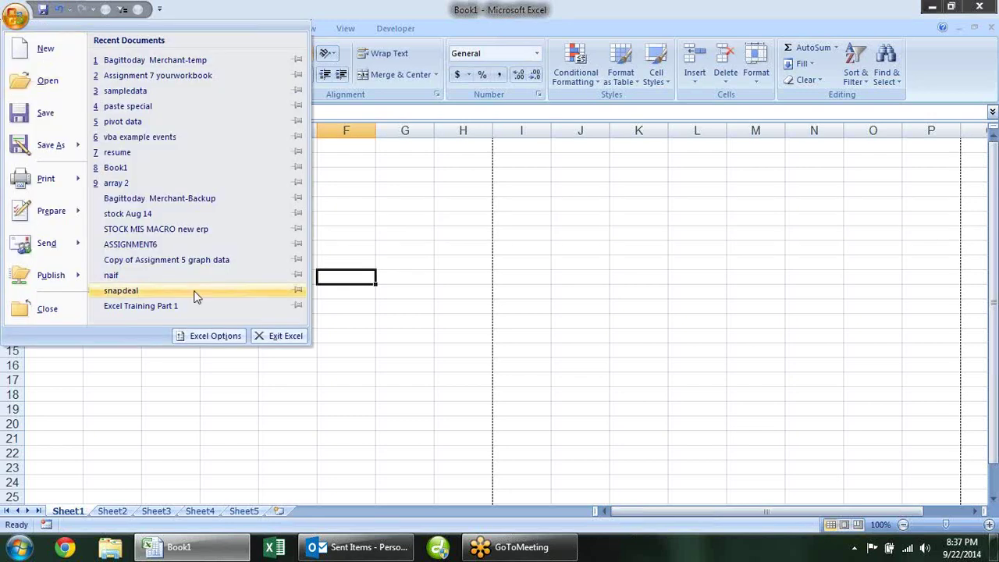
left_click(217, 336)
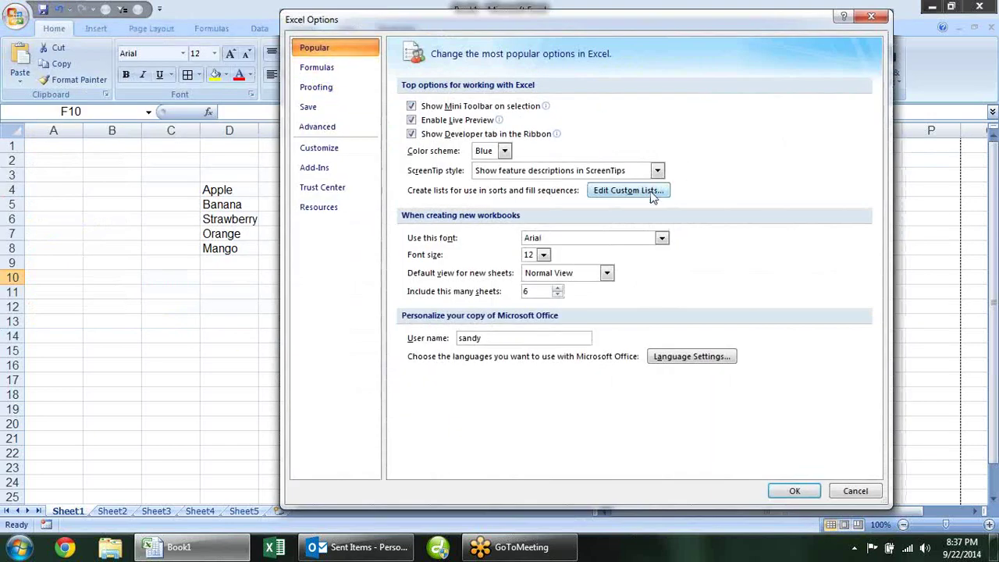
left_click(652, 197)
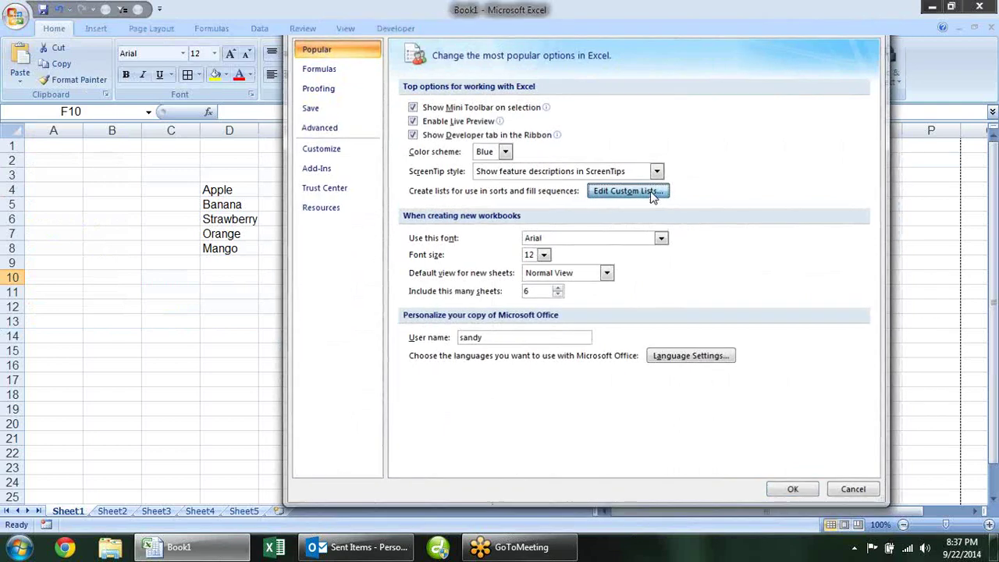
left_click_drag(457, 161, 568, 127)
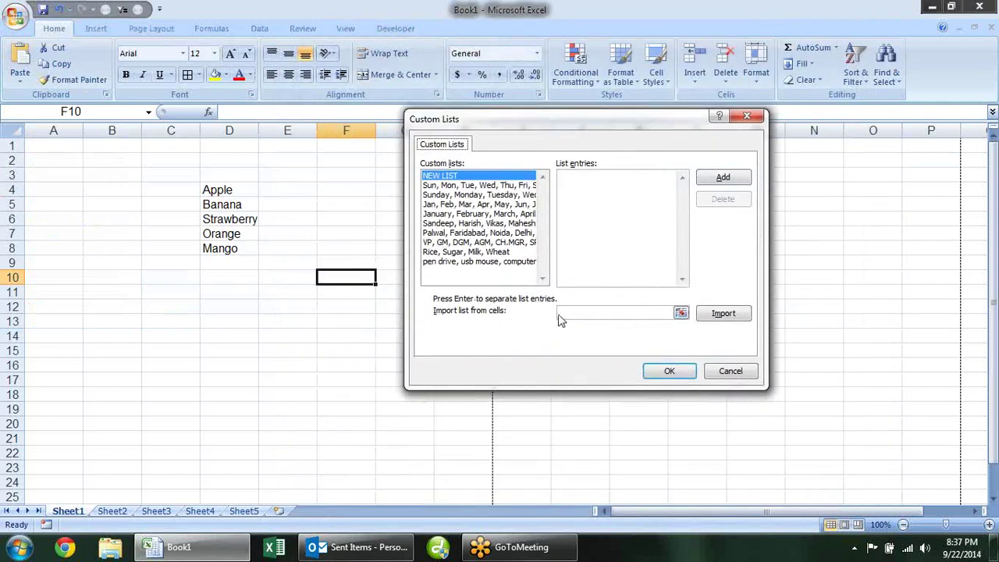
left_click(599, 316)
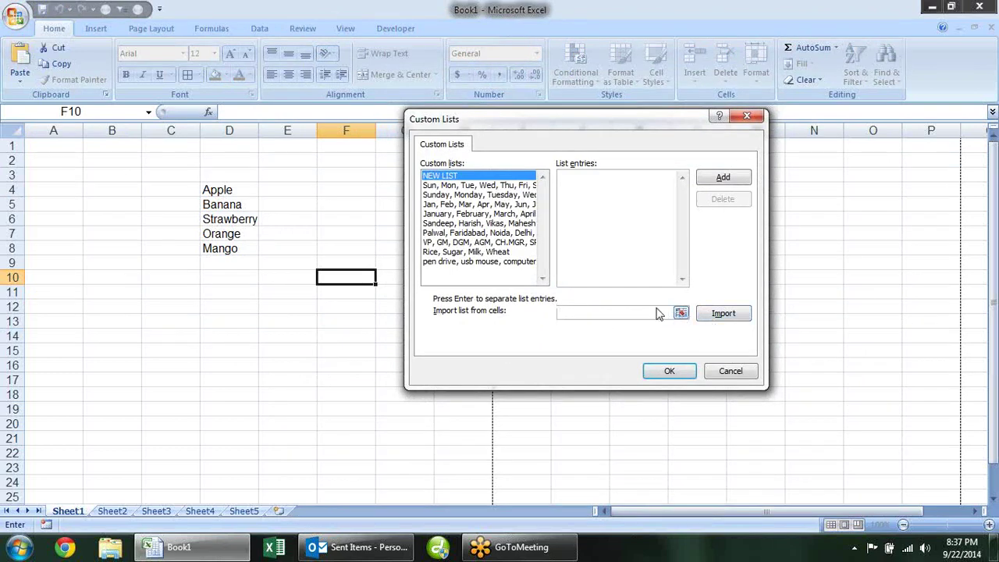
left_click(590, 191)
left_click_drag(591, 205, 539, 149)
Step: Import the fruit names from $D$4:$D$8 as a new custom list and close Options
left_click(681, 313)
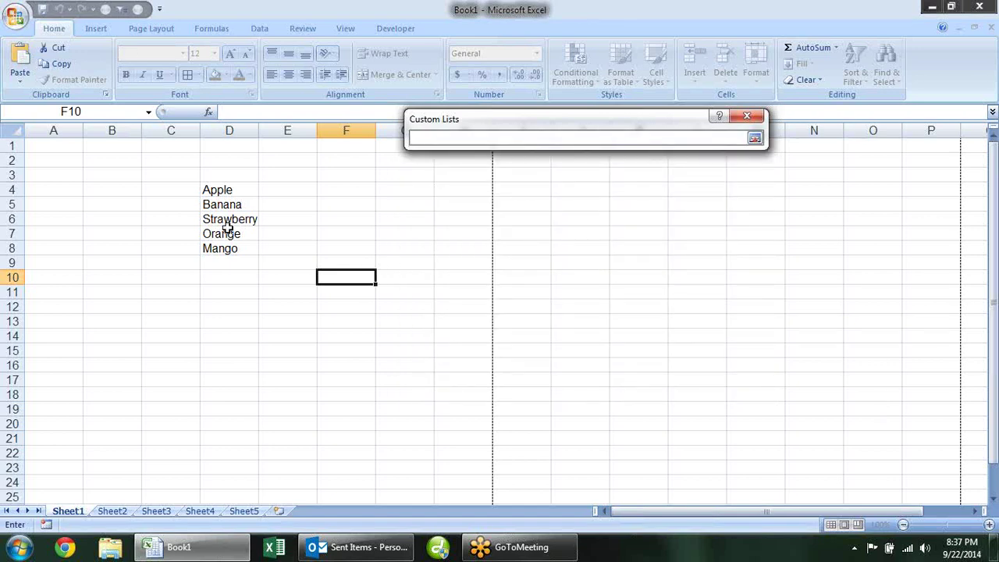
left_click_drag(212, 189, 210, 244)
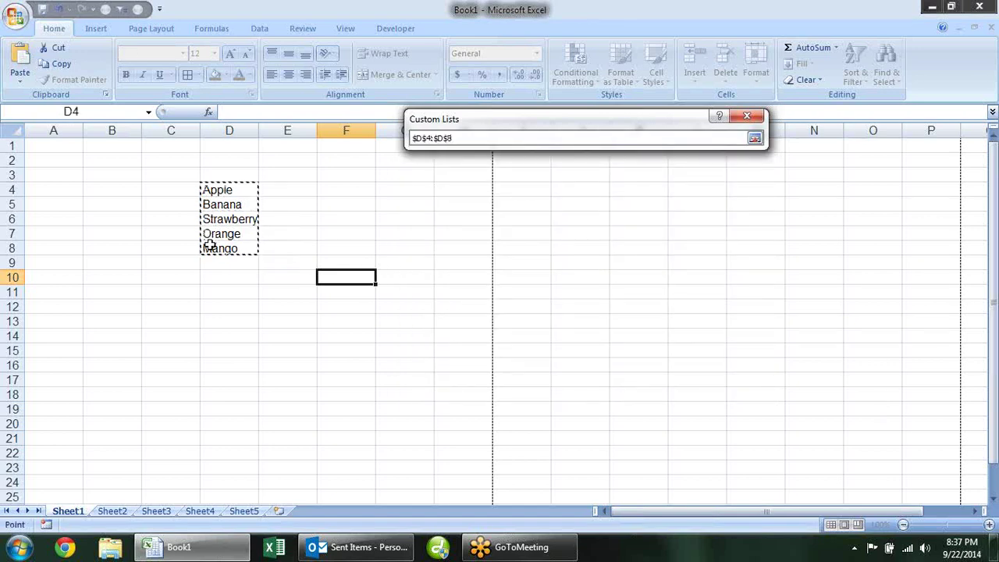
left_click(755, 138)
left_click(721, 317)
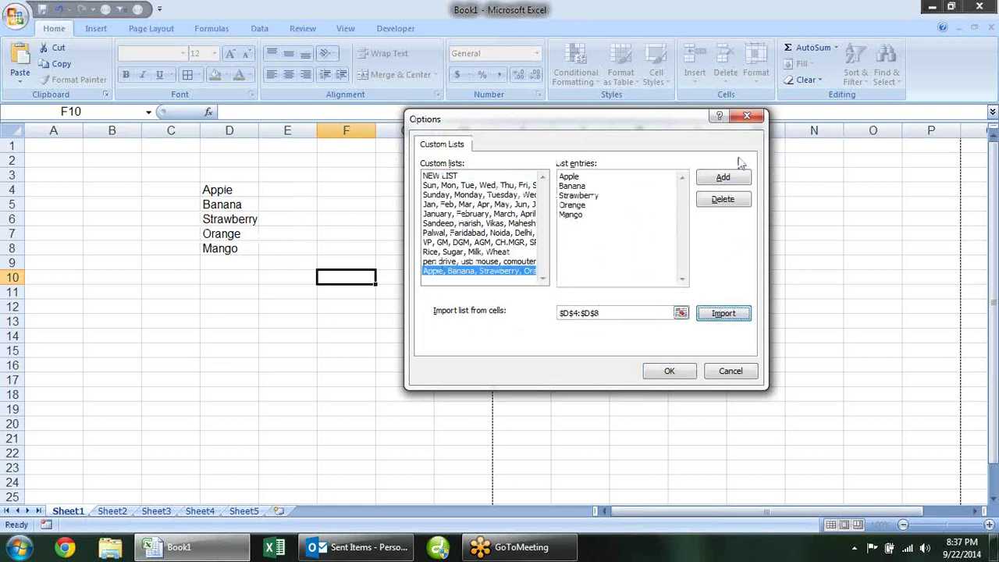
left_click(678, 372)
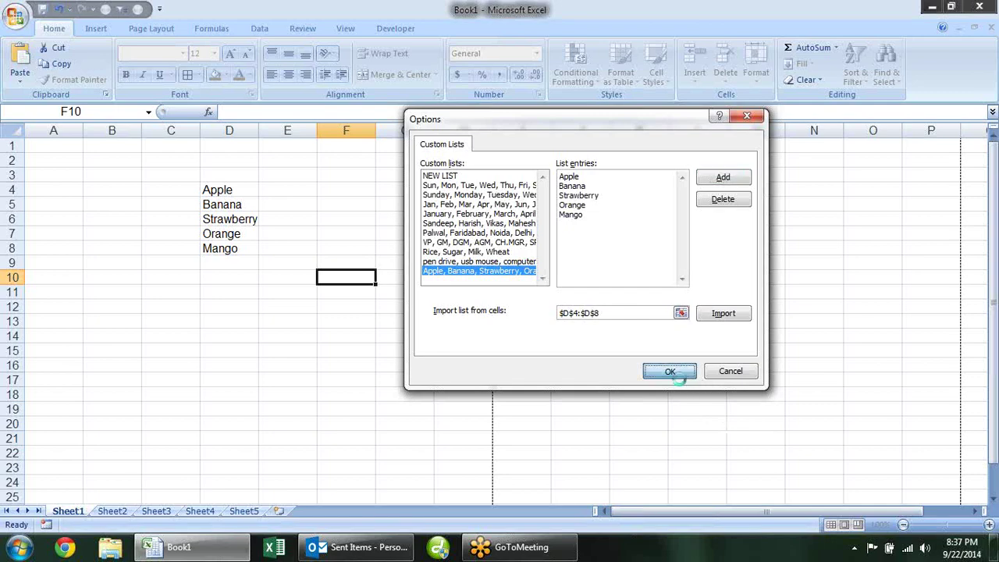
left_click(794, 493)
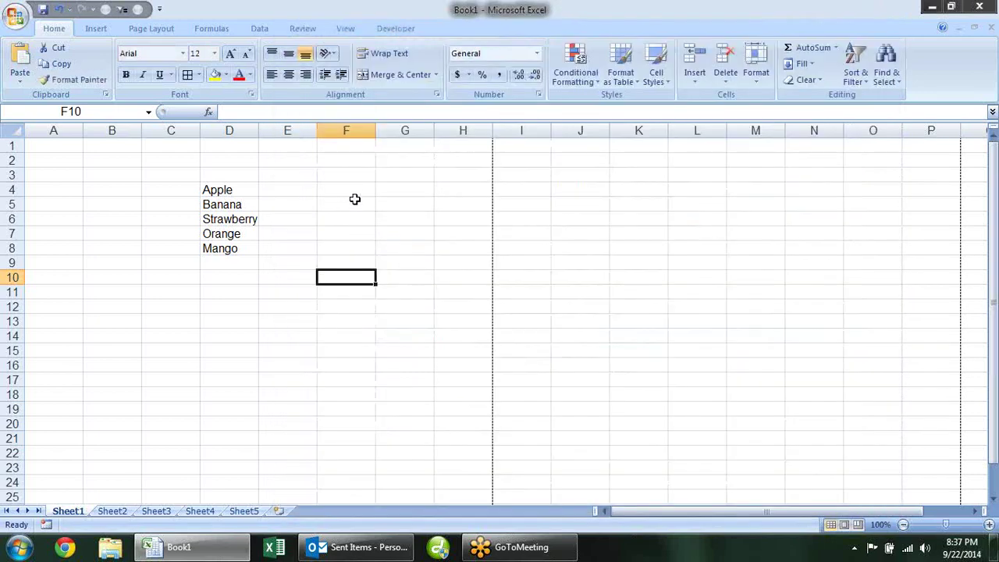
Step: Fill the fruit series from mango down F4:F18 and clear the original names in D4:D8
left_click(355, 193)
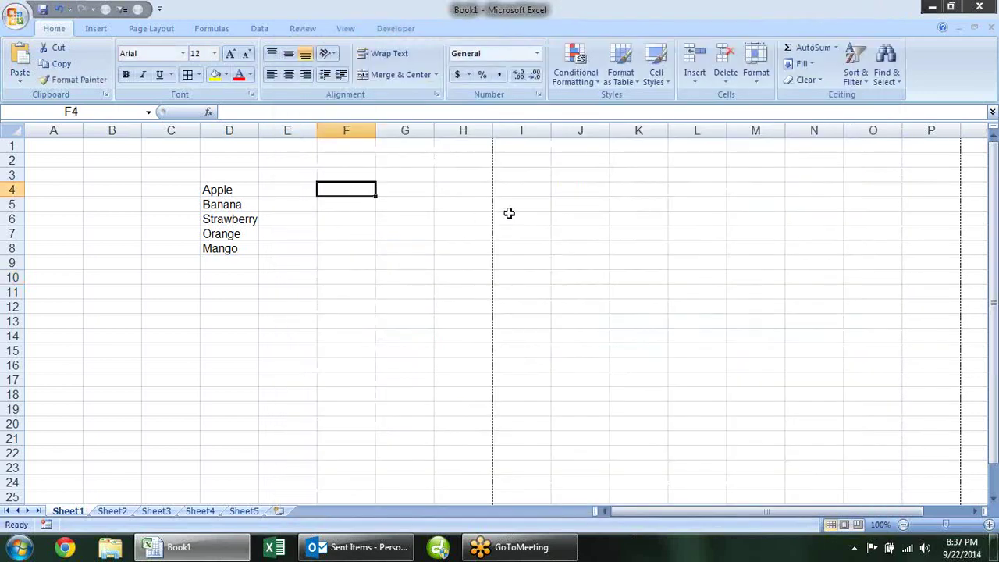
type("mango")
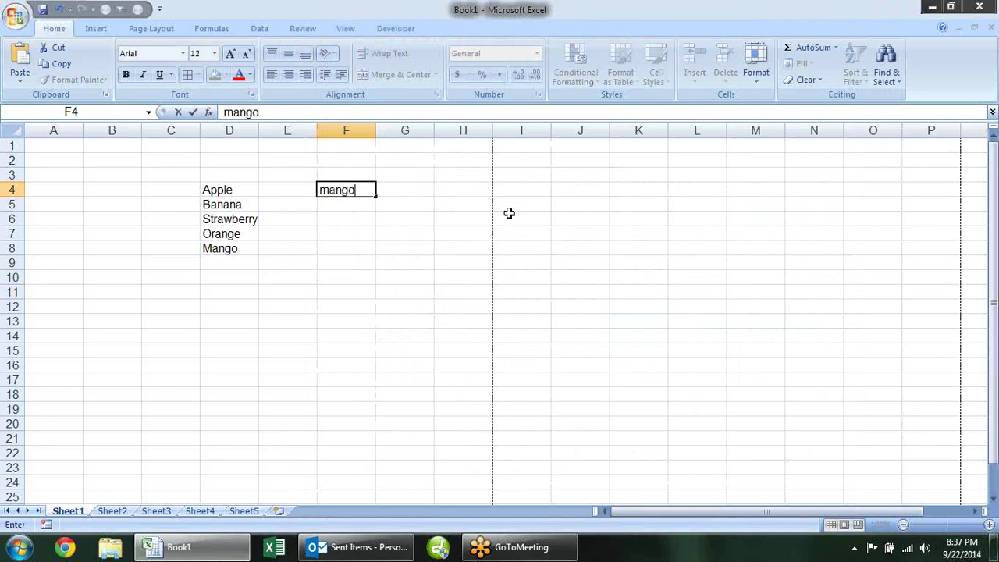
key("Return")
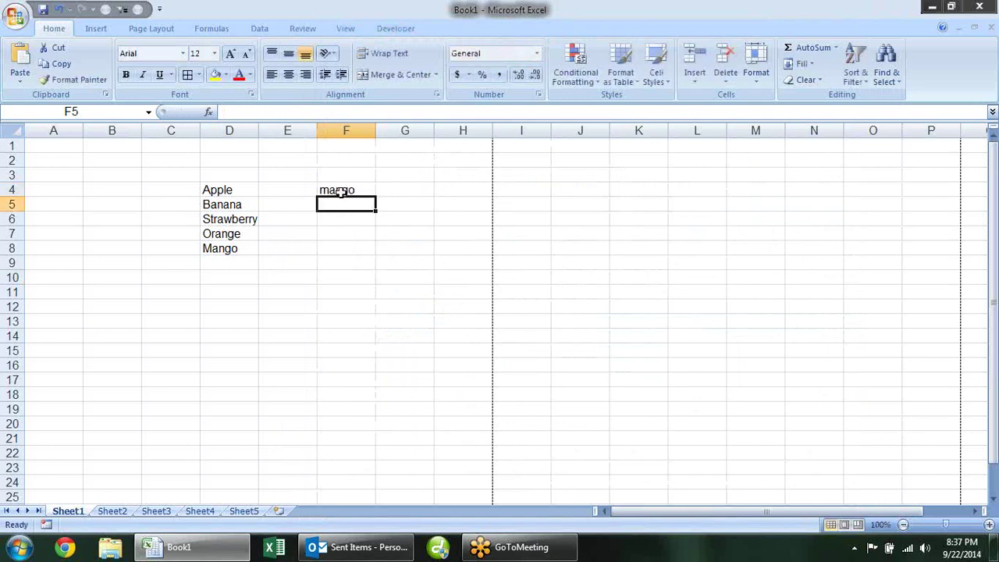
left_click(338, 194)
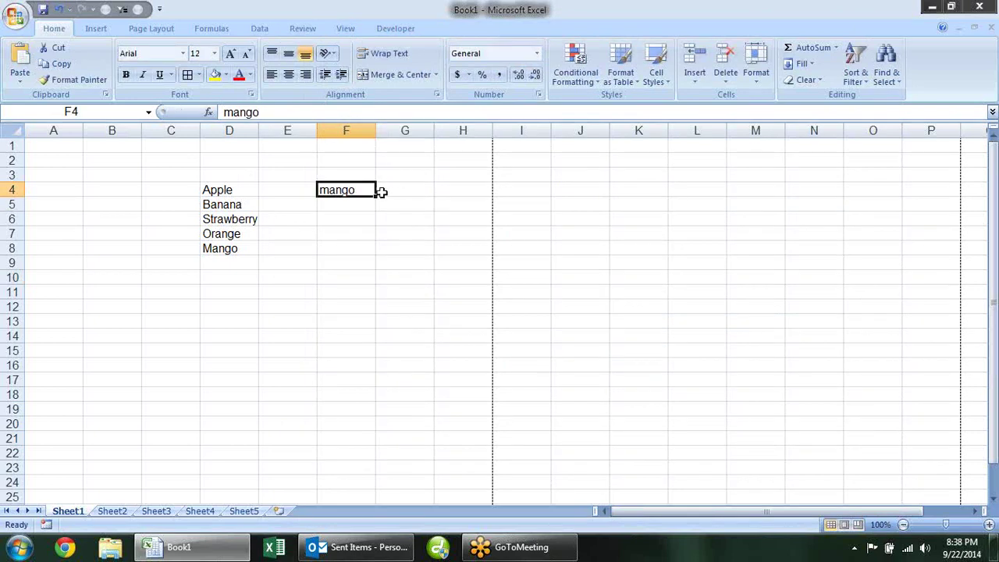
left_click_drag(375, 196, 382, 405)
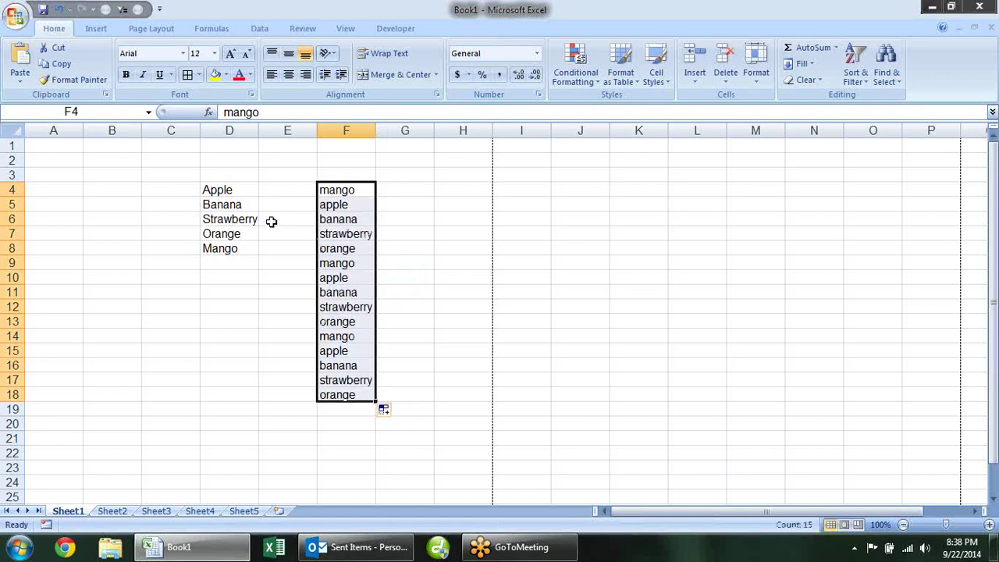
left_click_drag(248, 193, 247, 277)
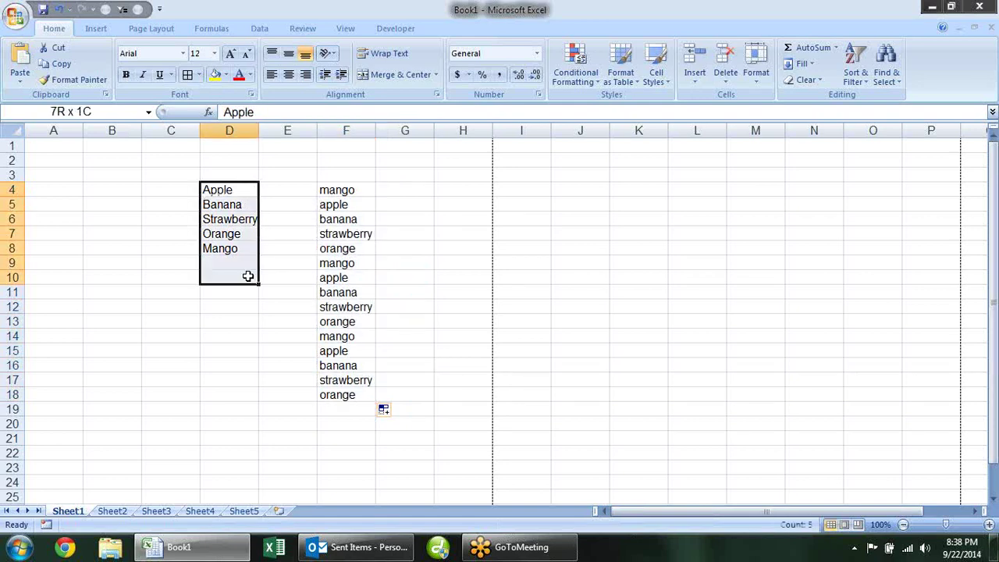
key("Delete")
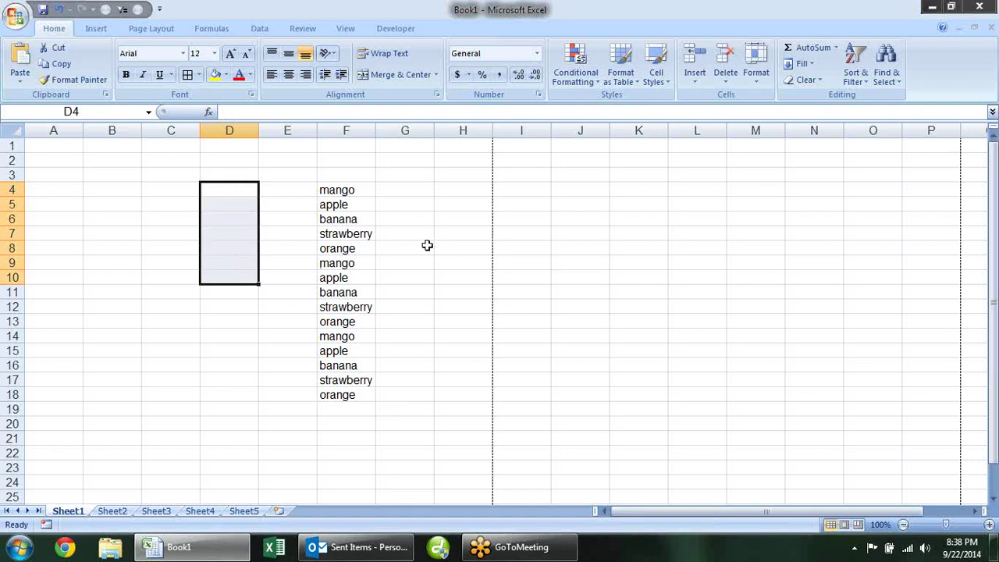
Step: Fill the fruit series from apple down H4:H18, then delete both filled columns
left_click(443, 186)
type("app")
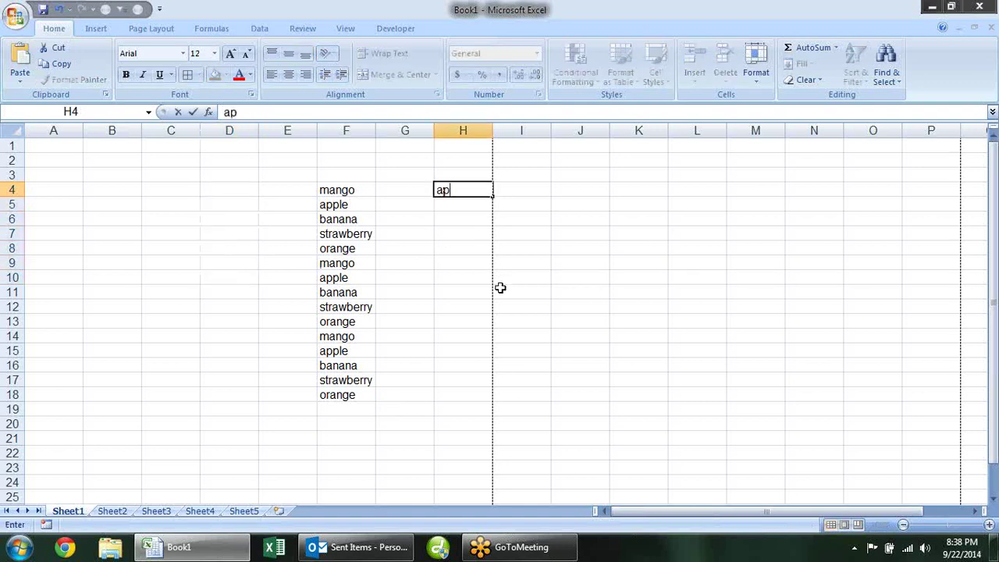
type("le")
key("Return")
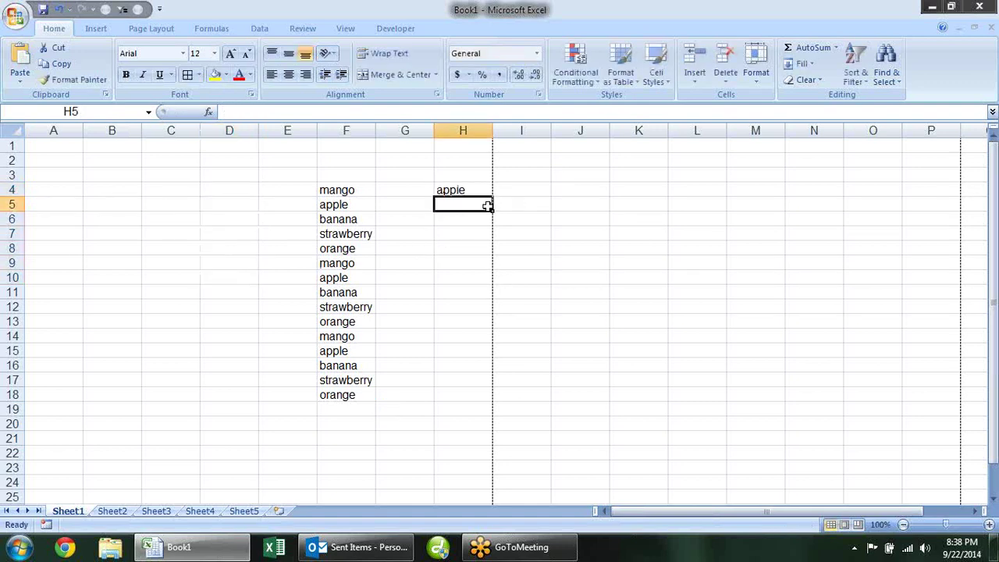
left_click(471, 191)
left_click_drag(492, 197, 489, 397)
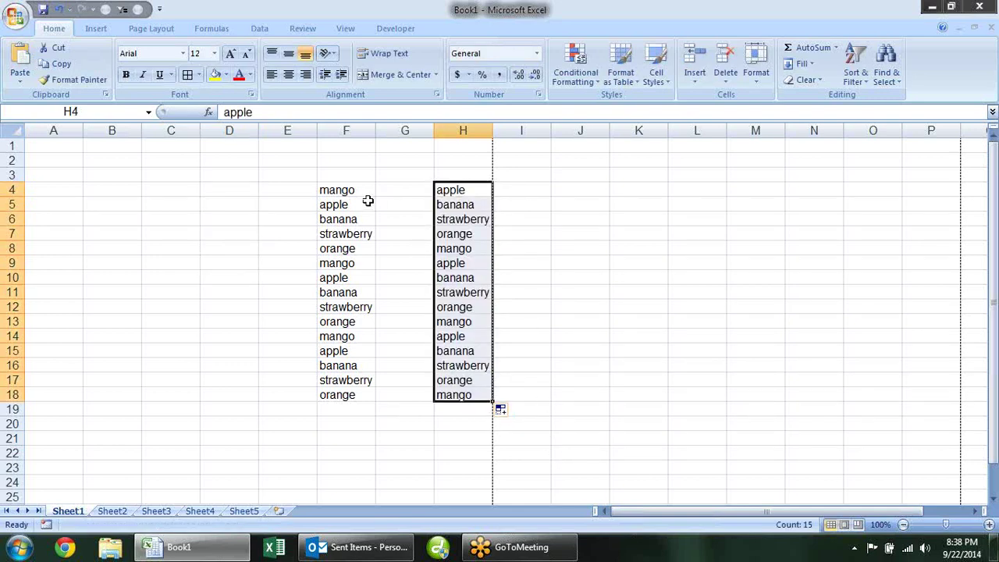
left_click_drag(311, 190, 488, 410)
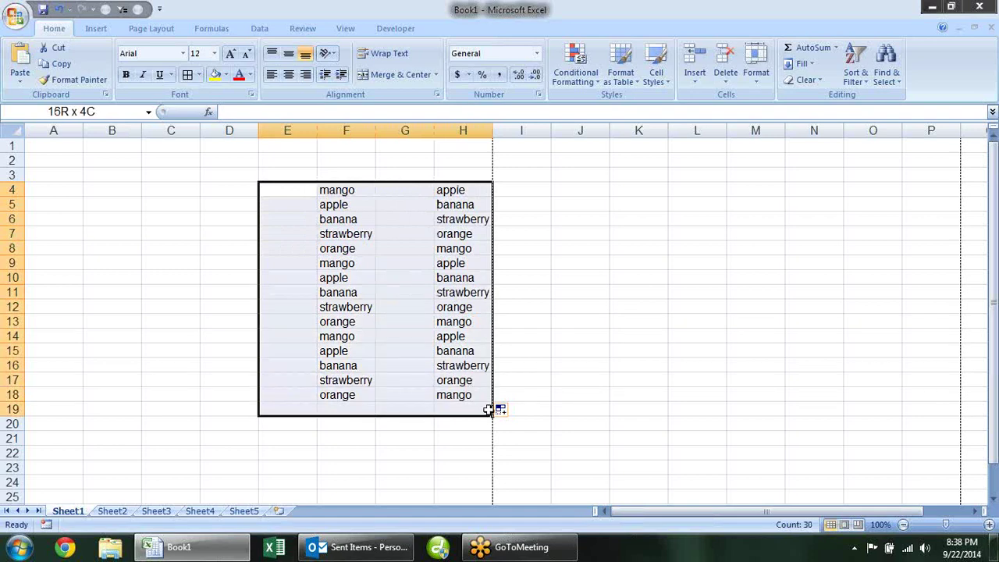
key("Delete")
Step: Check the Formulas page of Excel Options without changes, then show the Formulas ribbon commands
left_click(556, 277)
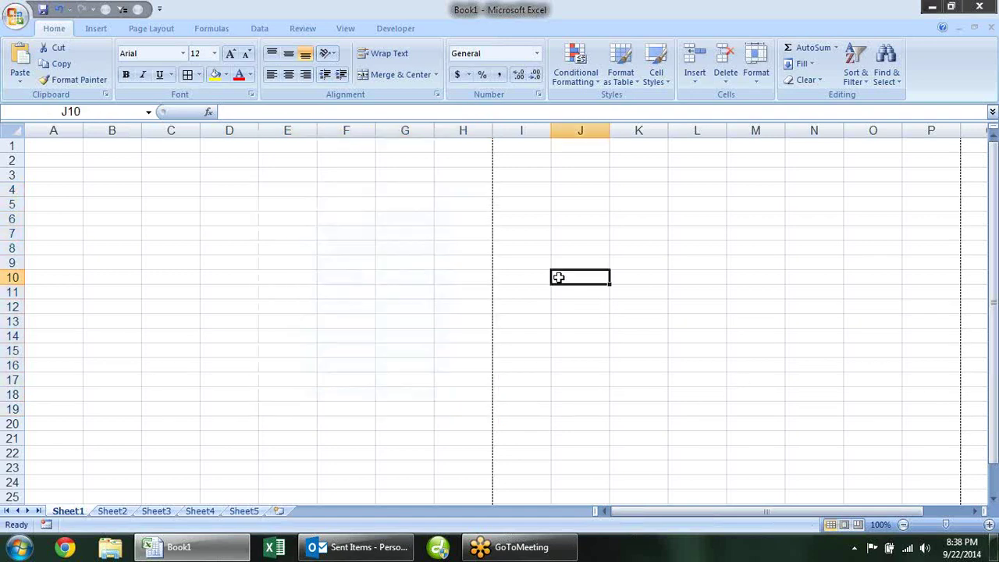
left_click(307, 222)
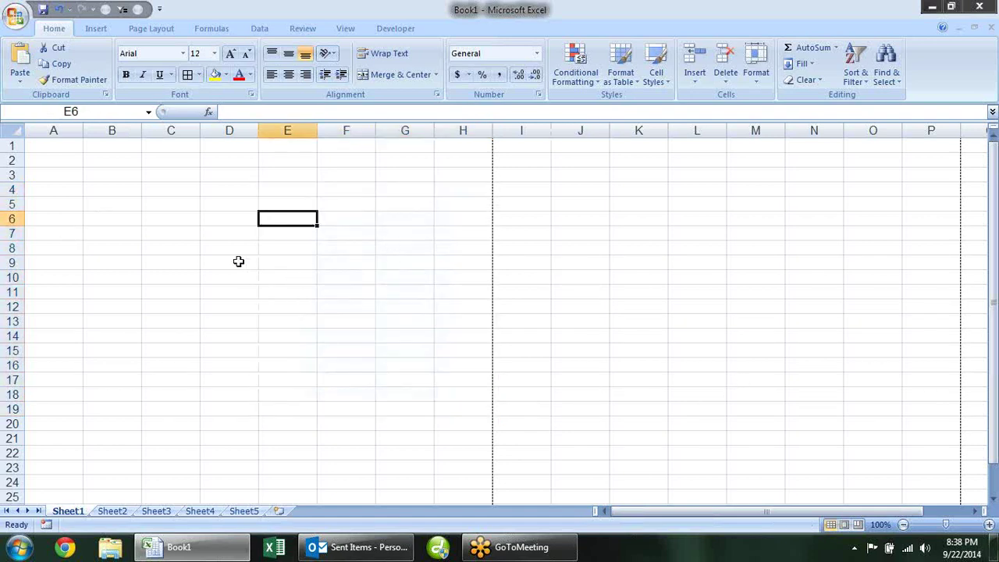
left_click(17, 16)
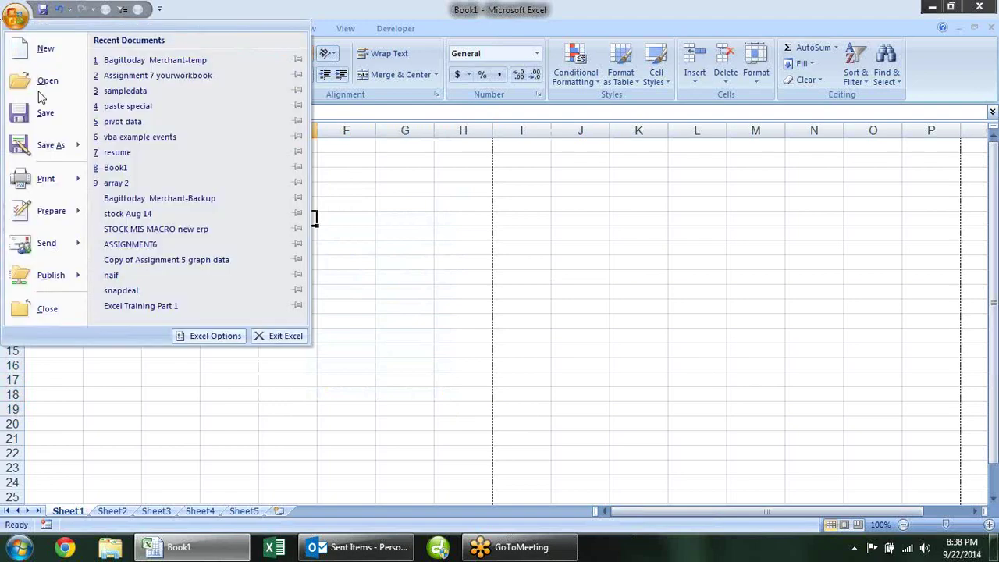
left_click(217, 336)
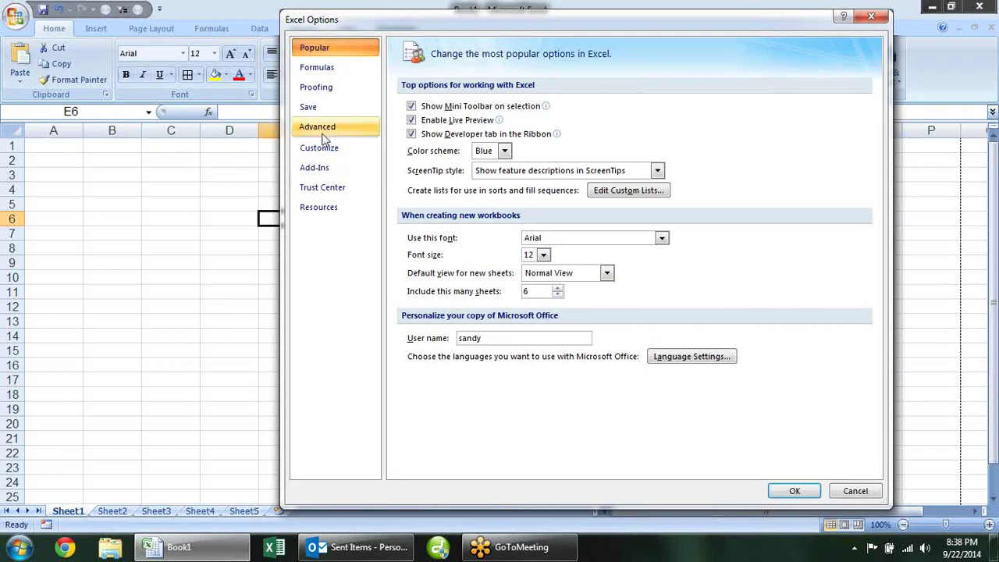
left_click(320, 69)
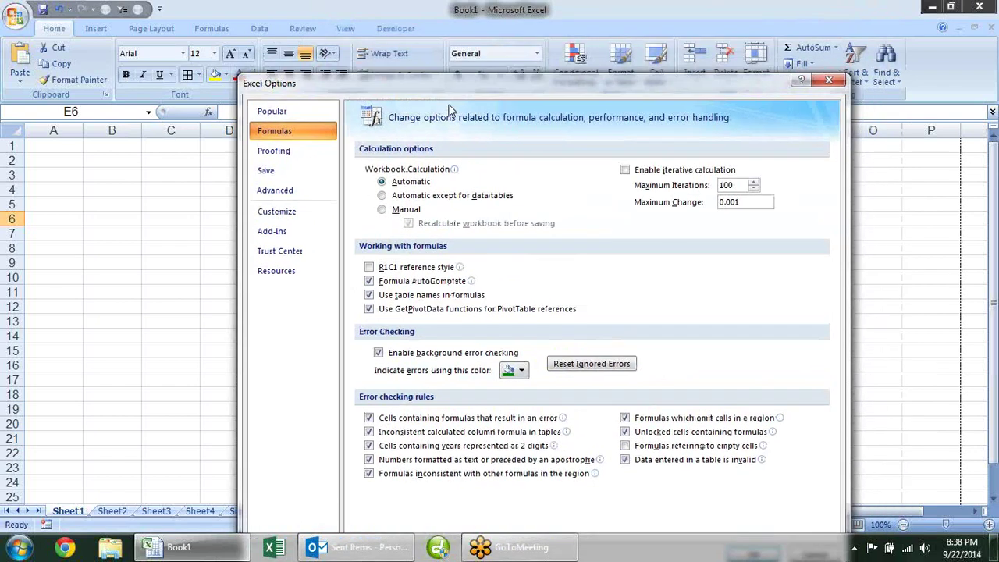
left_click_drag(507, 30, 439, 124)
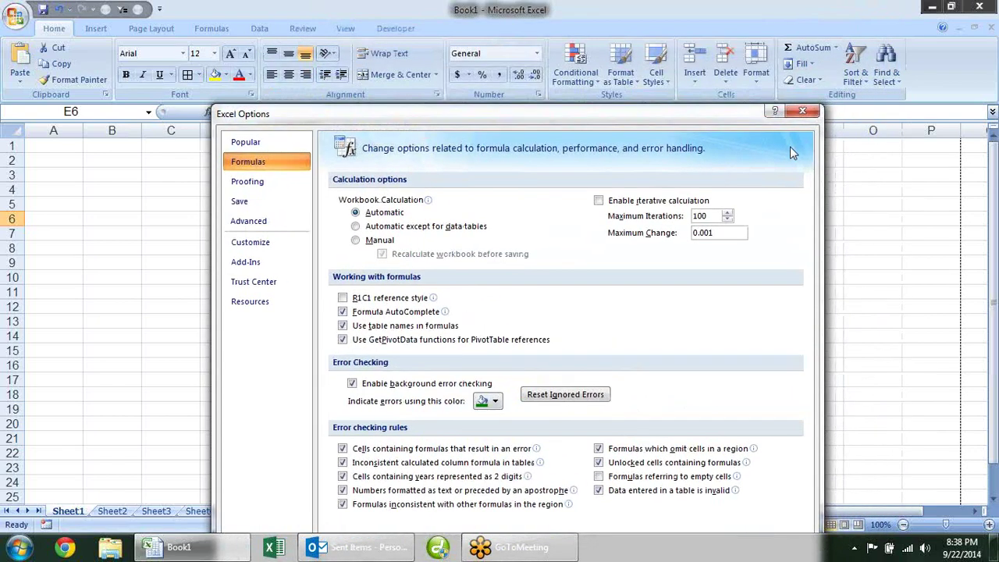
left_click(803, 113)
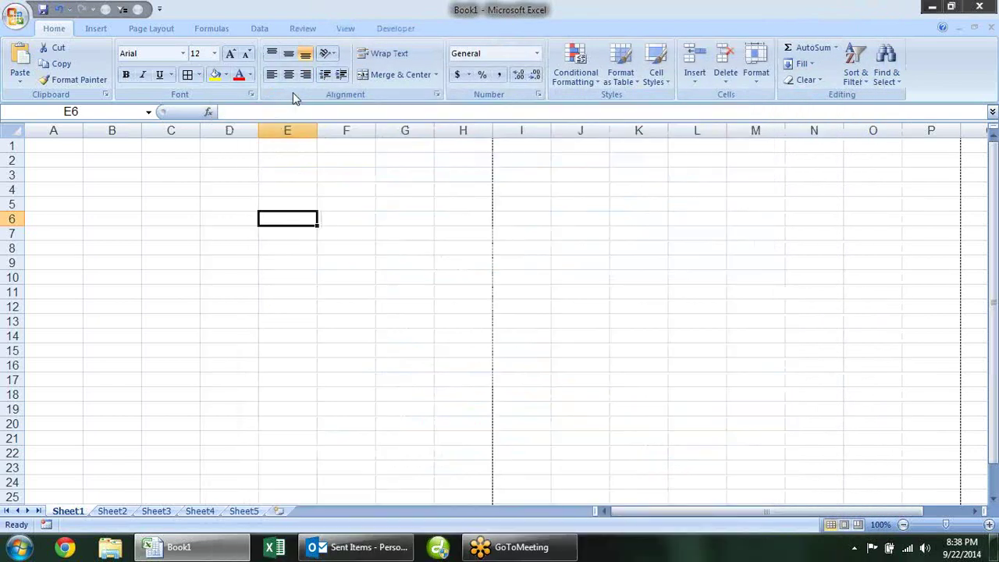
left_click(209, 29)
Step: Enter 10, 20 and 30 into E4:E6
left_click(295, 185)
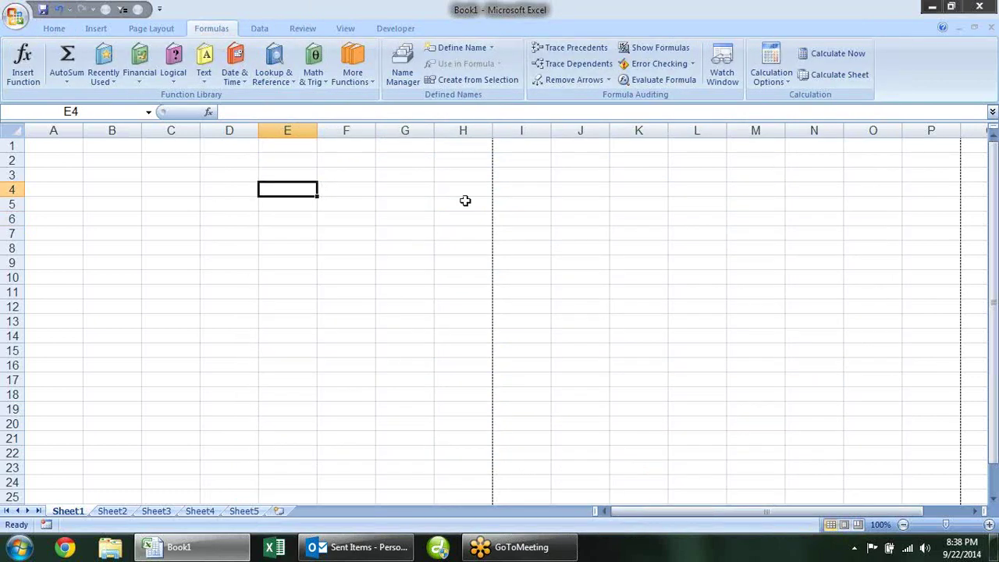
type("10")
key("Return")
type("0")
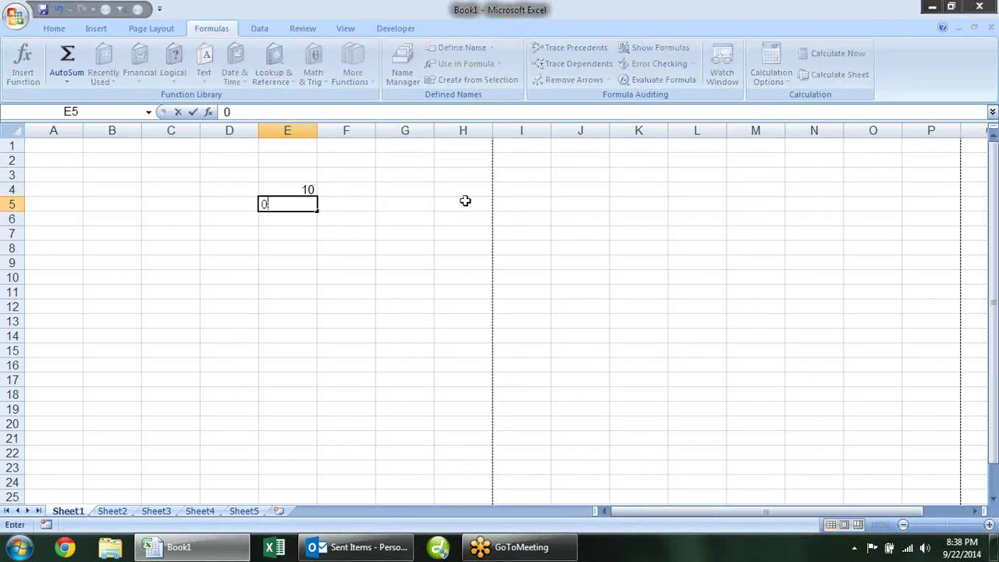
type("2")
key("BackSpace")
key("BackSpace")
type("20")
key("Return")
type("30")
key("Return")
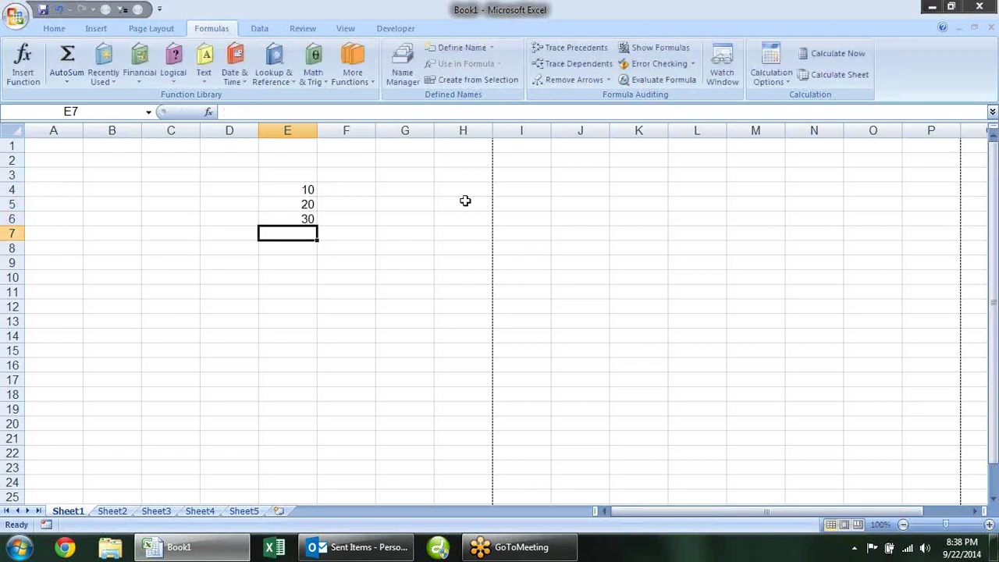
Step: Add 56 and 89 in E7:E8 and AutoSum E4:E8 in E9 with Alt+=
type("56")
key("Return")
type("89")
key("Return")
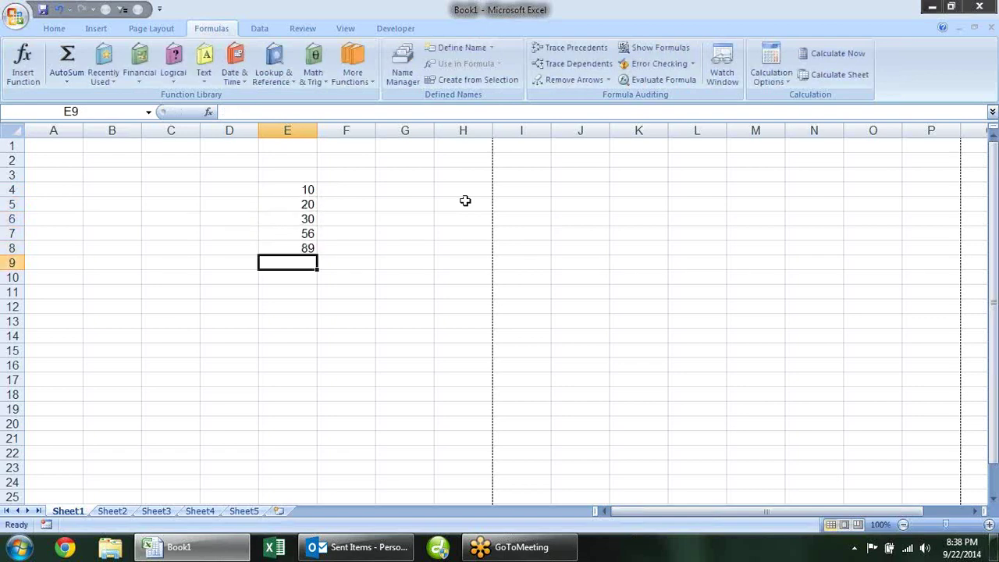
key("alt+equal")
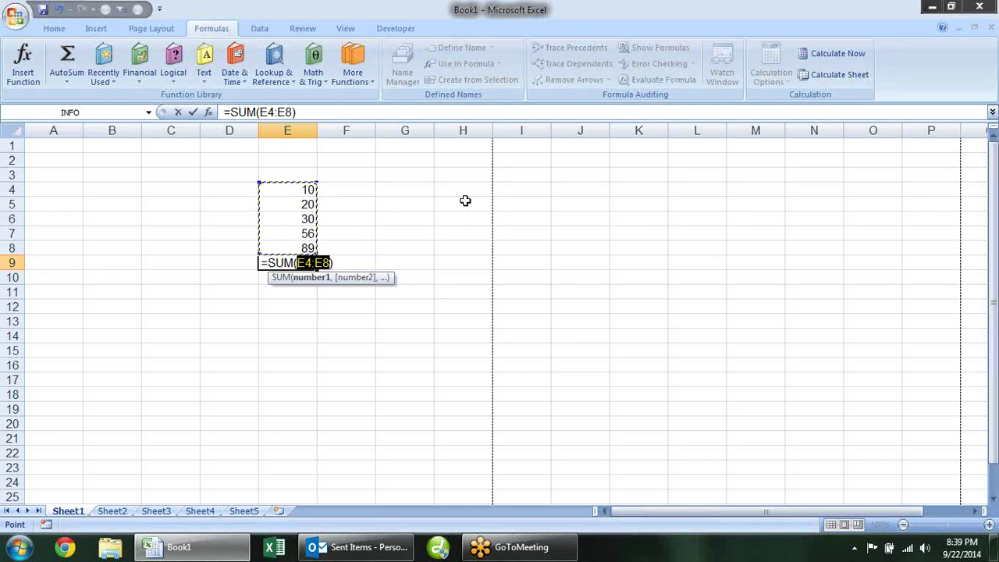
Step: Commit =SUM(E4:E8) in E9 and make the total bold
key("Return")
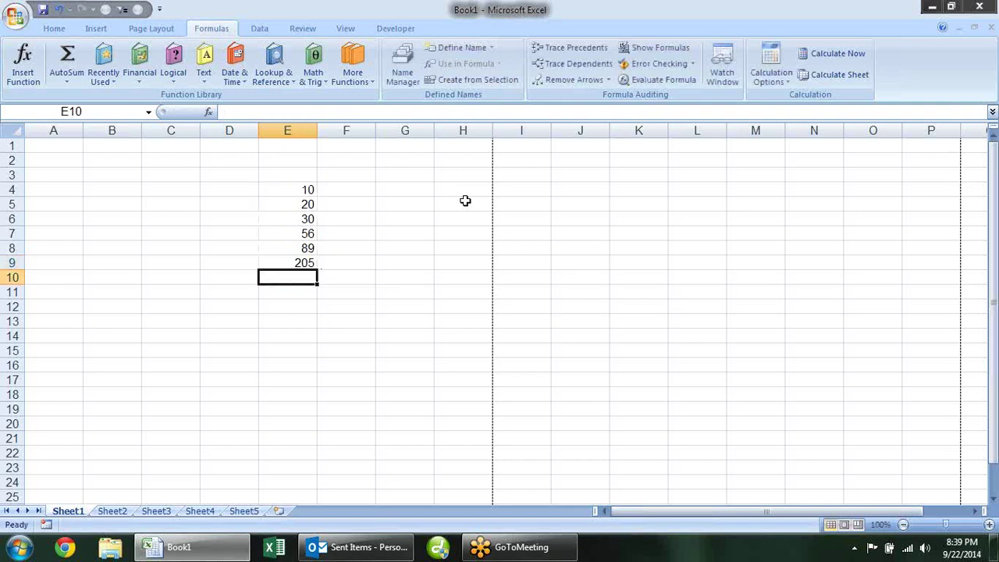
left_click(289, 264)
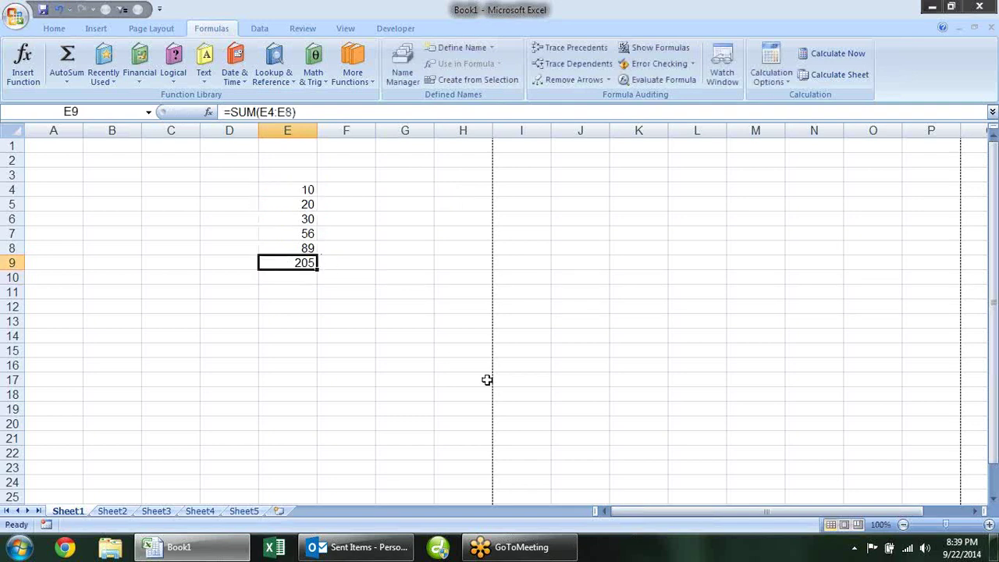
key("ctrl+b")
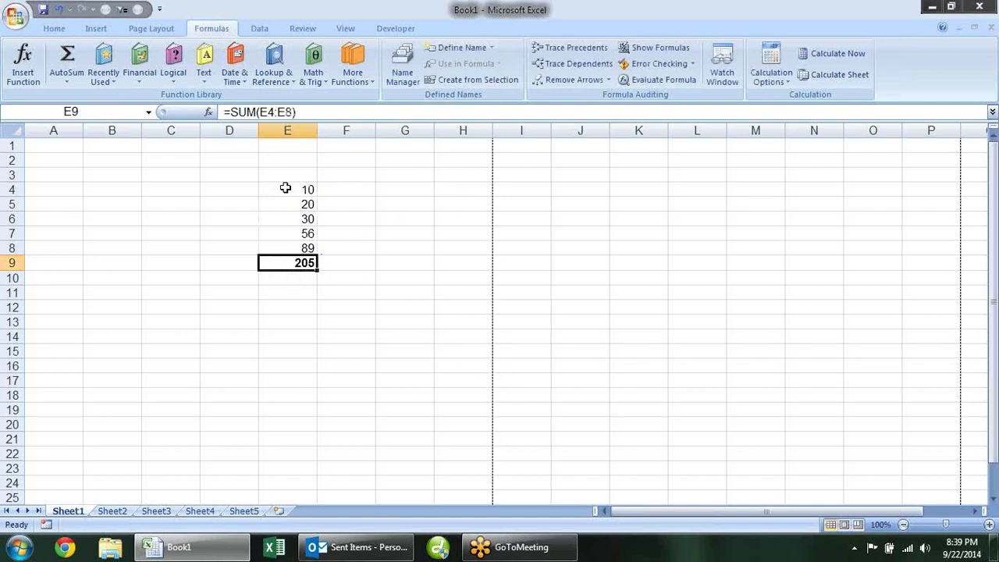
Step: Change E4 to 50 and E5 to 98 so the E9 total reads 323
left_click(286, 189)
type("50")
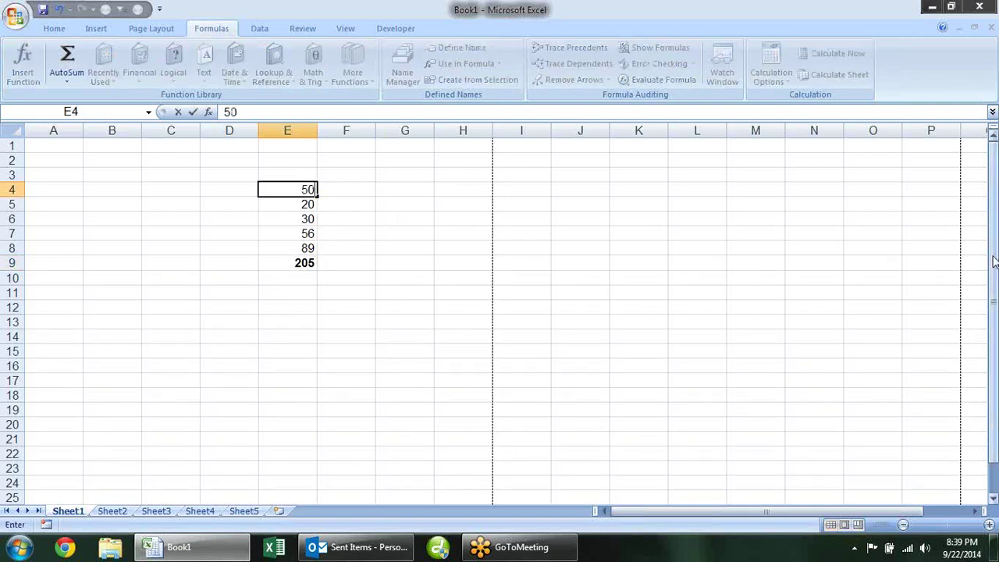
key("Return")
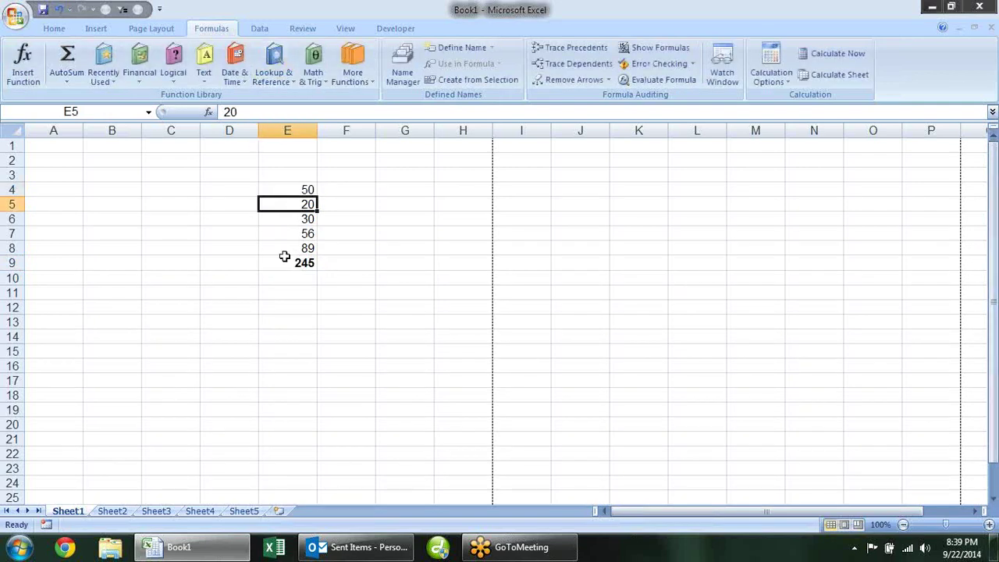
left_click(289, 260)
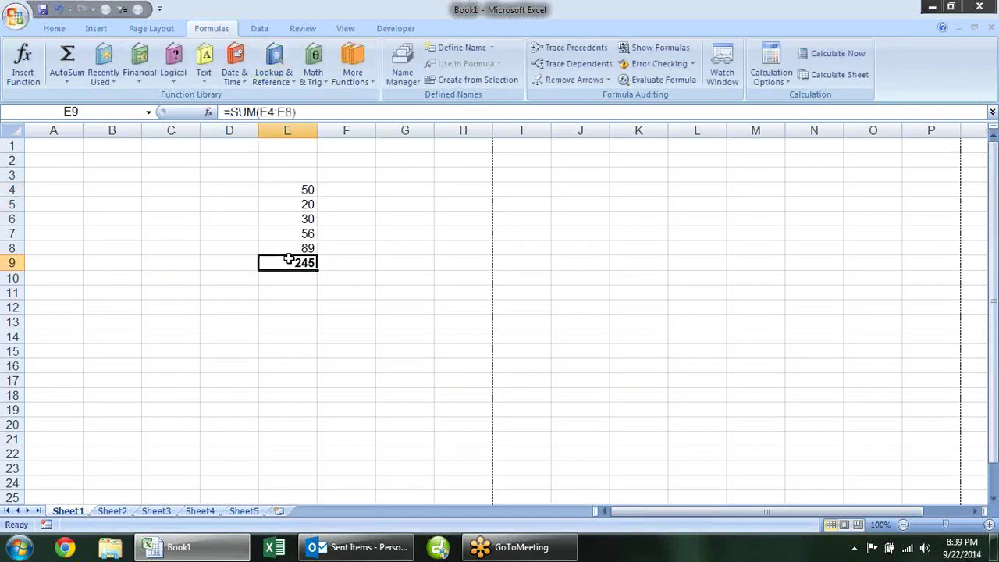
left_click(294, 203)
type("9")
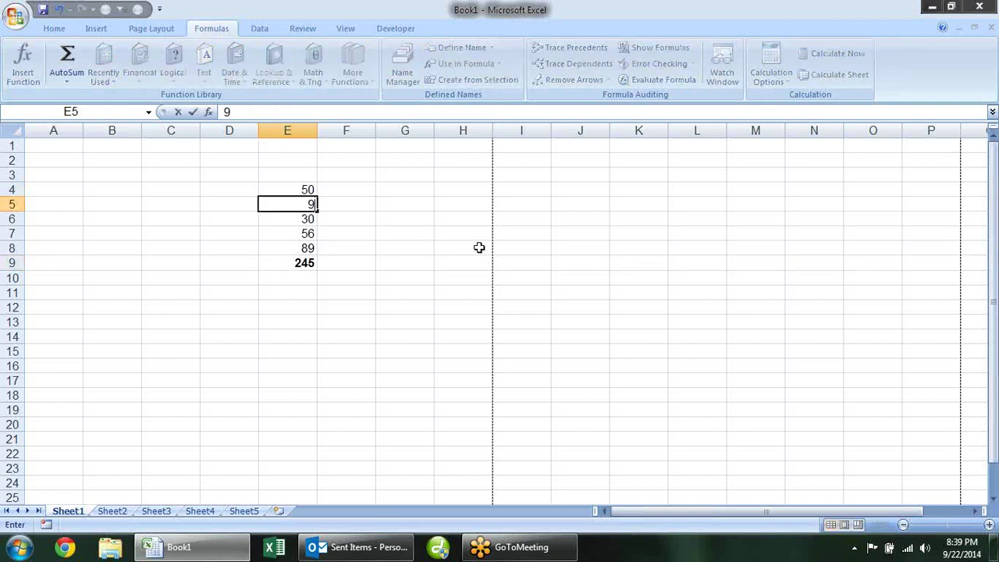
type("8")
key("Return")
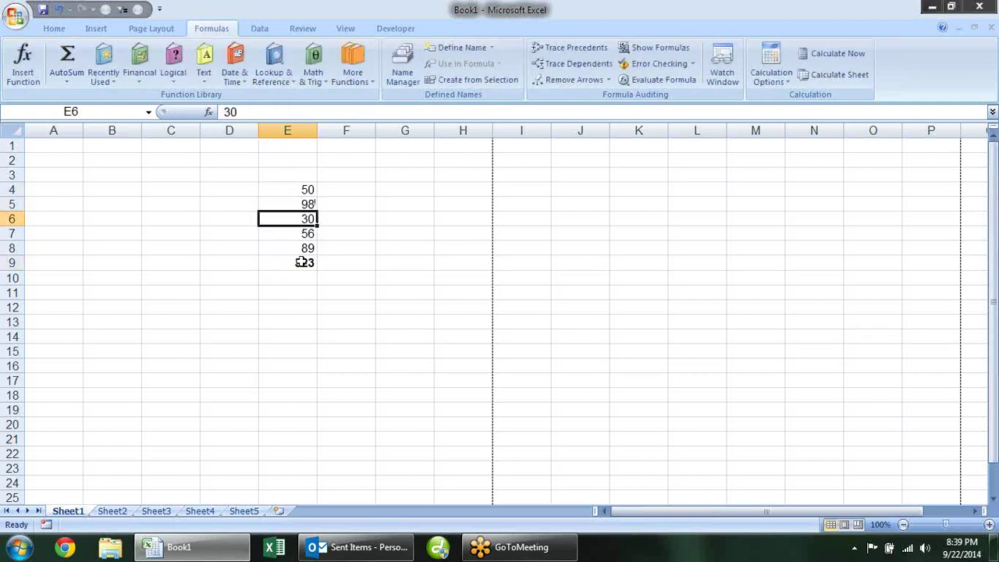
left_click(301, 262)
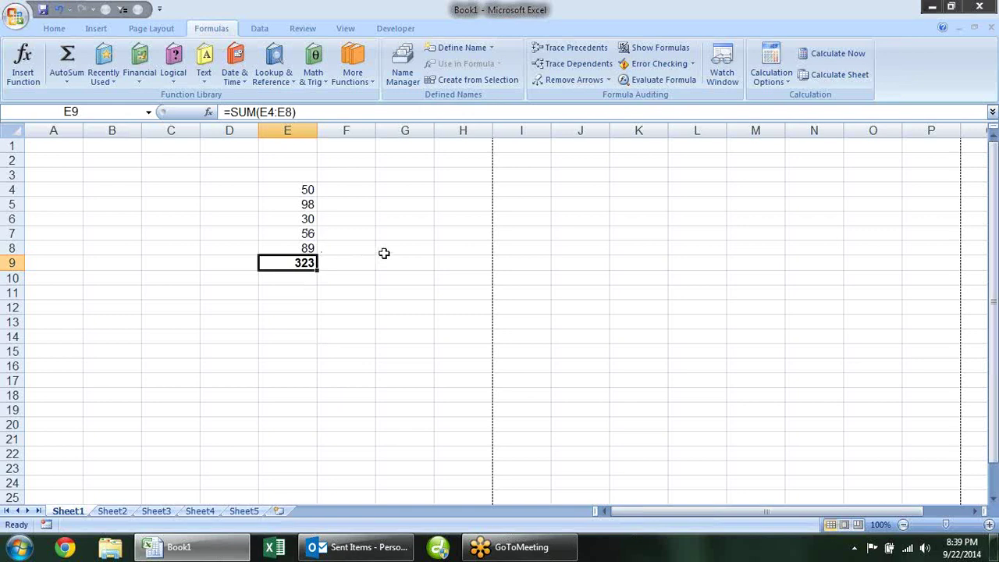
Step: Set workbook calculation to Manual in Excel Options > Formulas
key("ctrl+1")
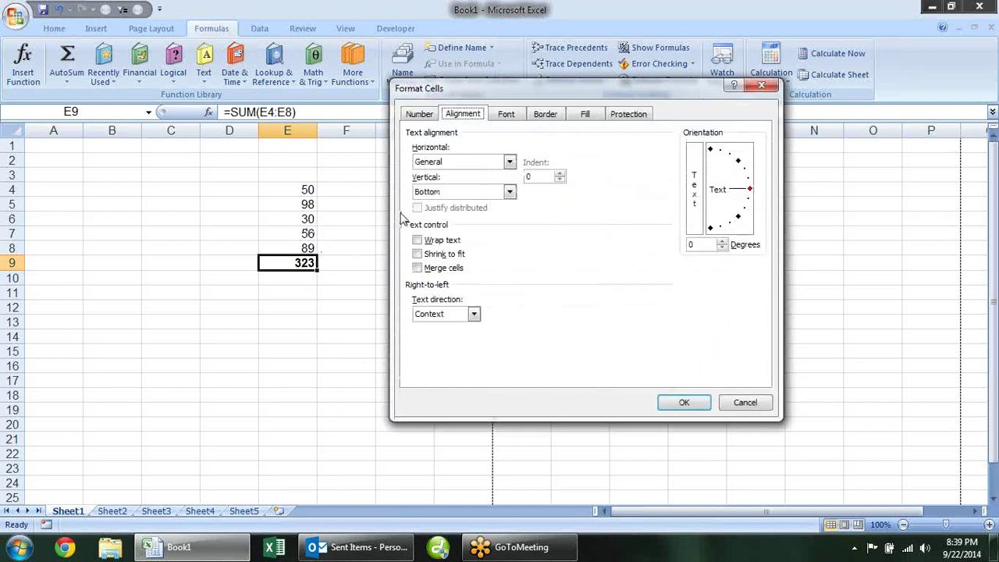
key("Escape")
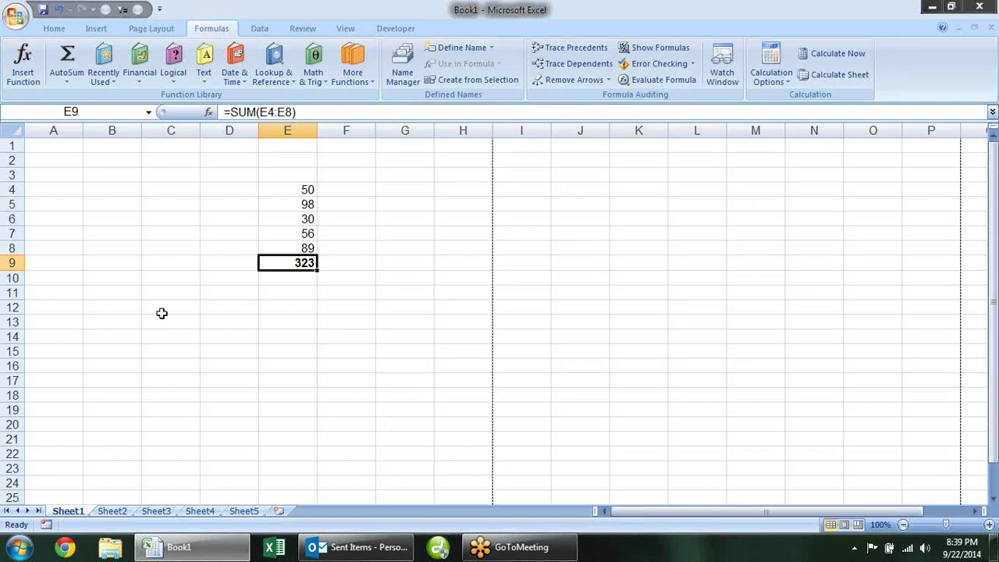
key("alt+f")
key("i")
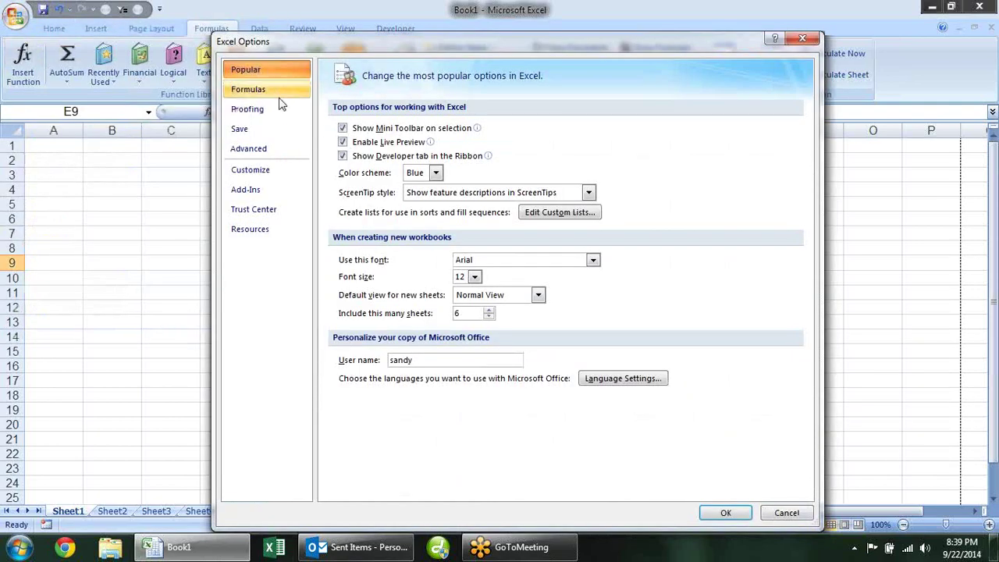
left_click(278, 95)
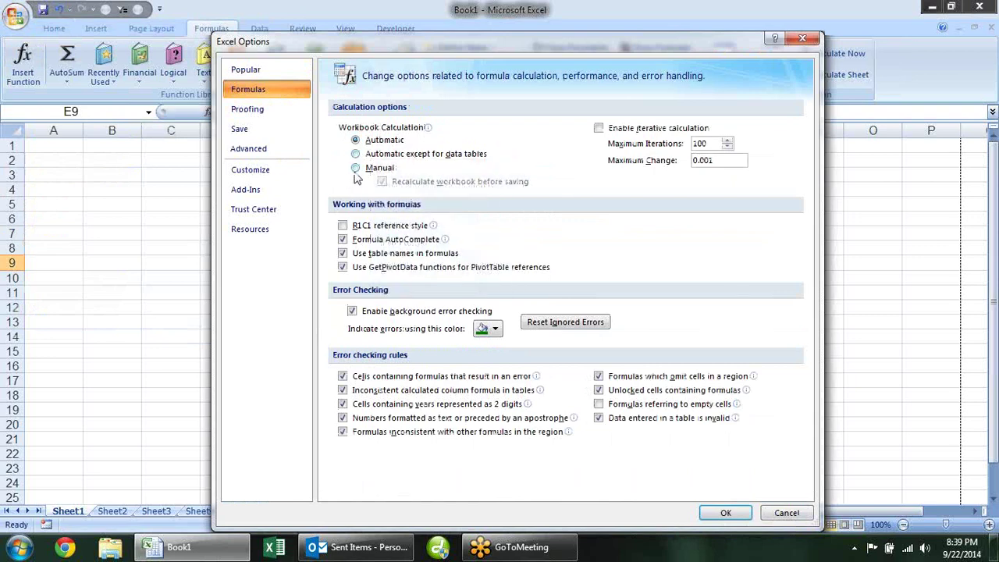
left_click(356, 168)
left_click(725, 513)
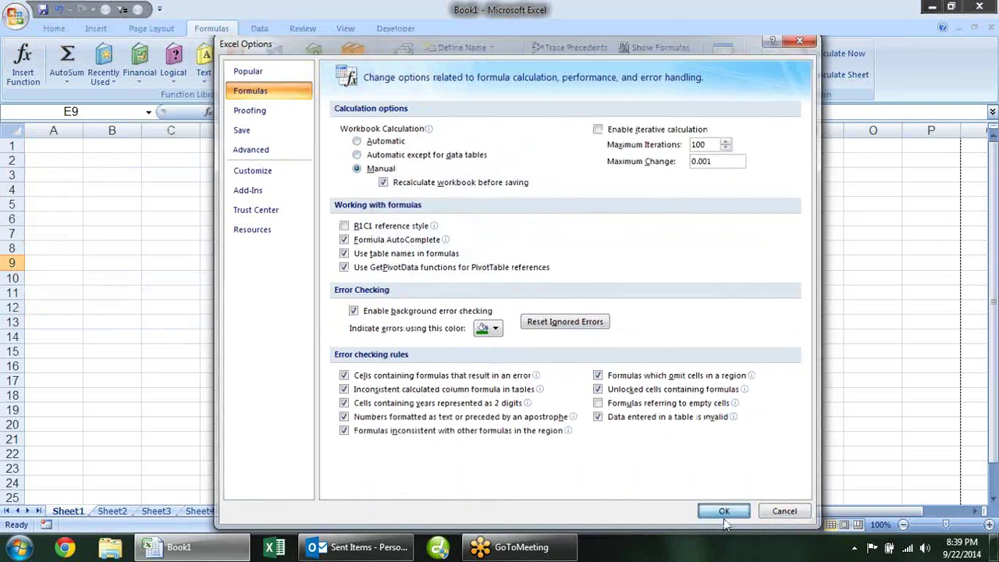
Step: Enter 920 in E6, leaving the E9 total unrecalculated at 323
left_click(278, 214)
type("92")
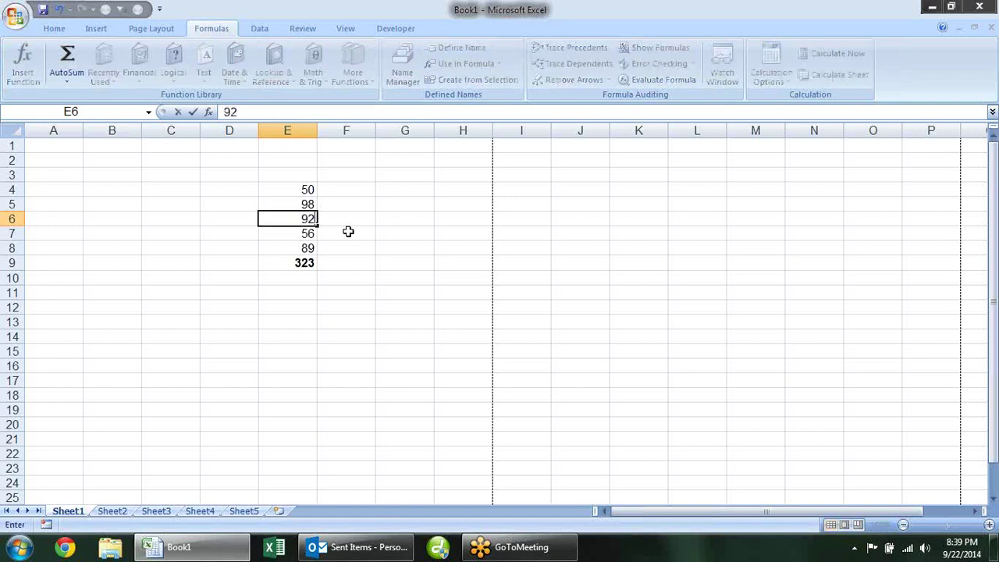
type("0")
key("Return")
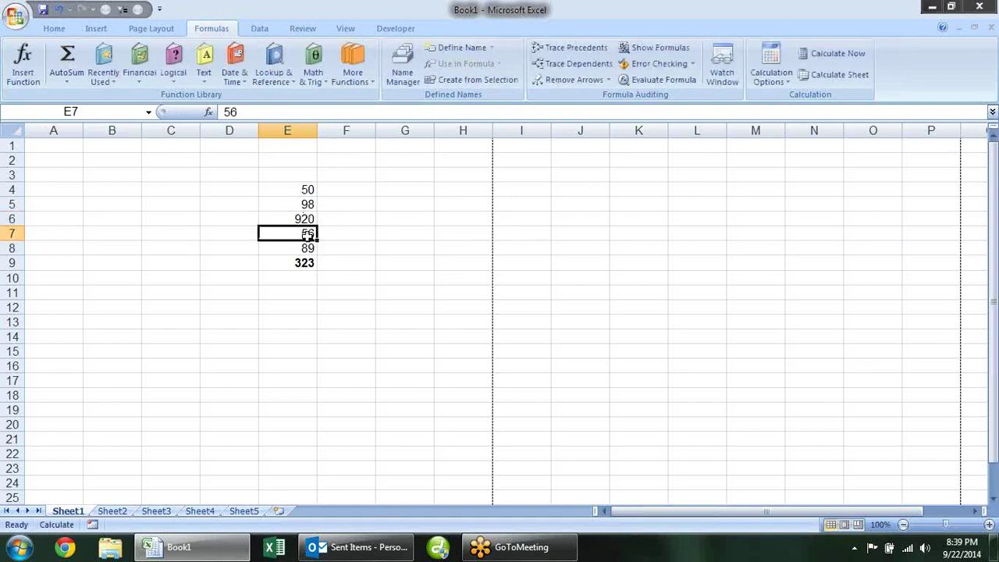
key("Down")
key("Down")
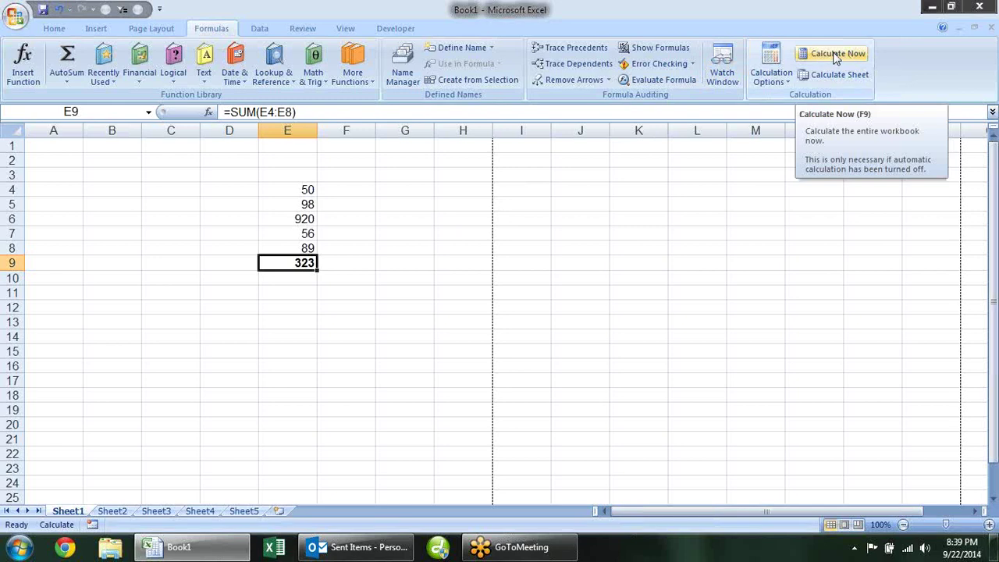
Step: Recalculate the workbook to get 1213, then switch calculation back to Automatic
left_click(836, 57)
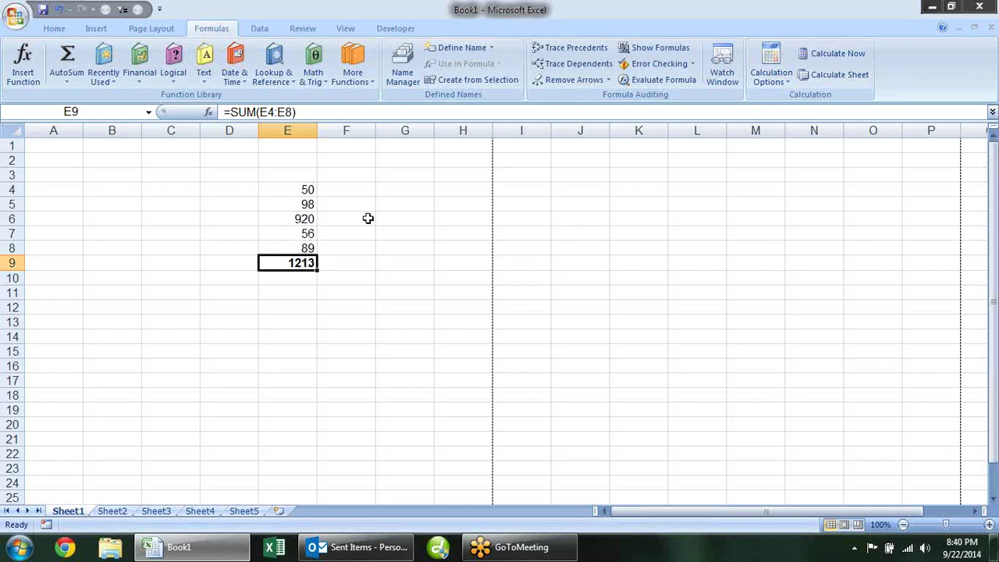
left_click(779, 72)
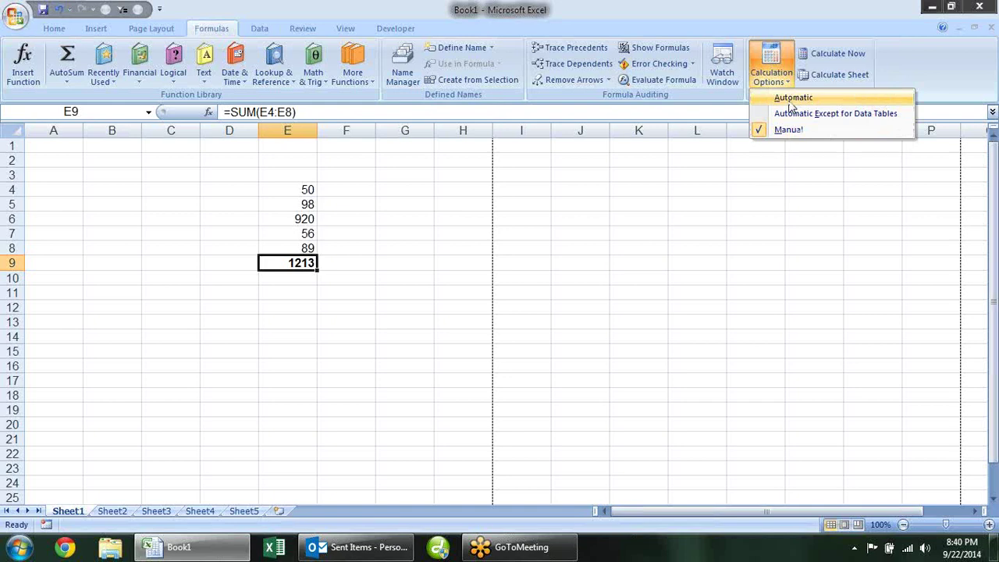
left_click(790, 102)
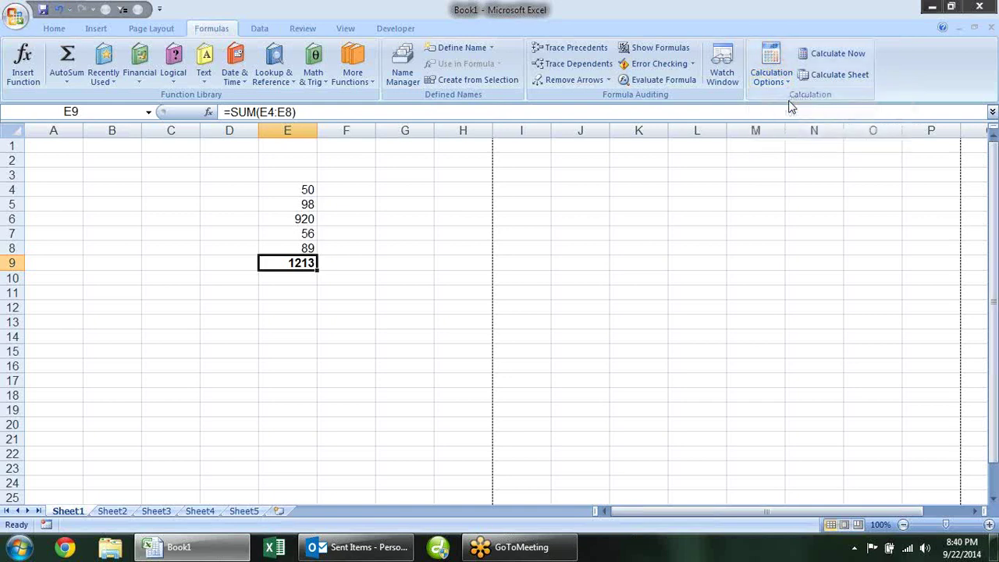
Step: Enter 1000 in E6, then change it to 2 so the total updates to 295
left_click(308, 213)
type("100")
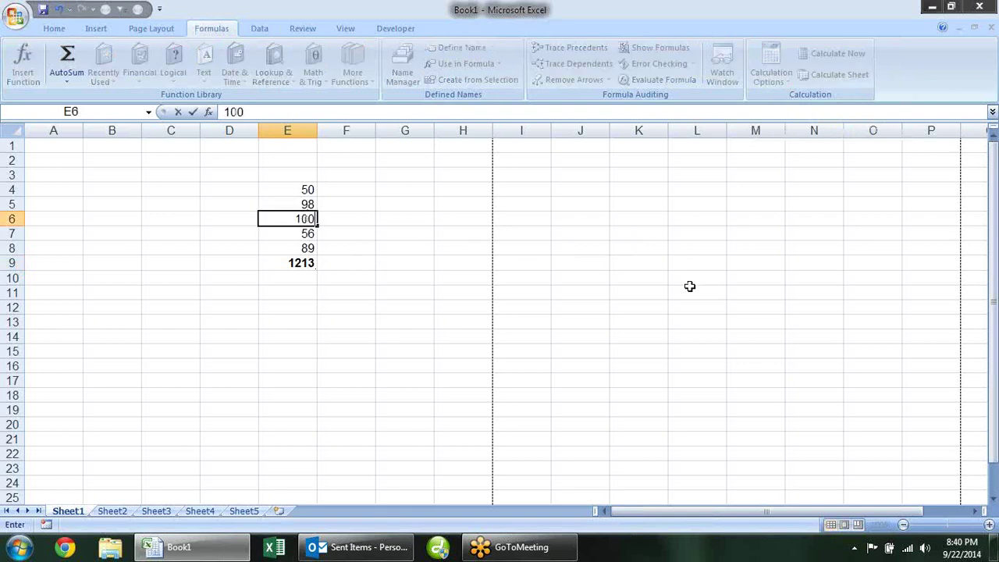
type("0")
key("Return")
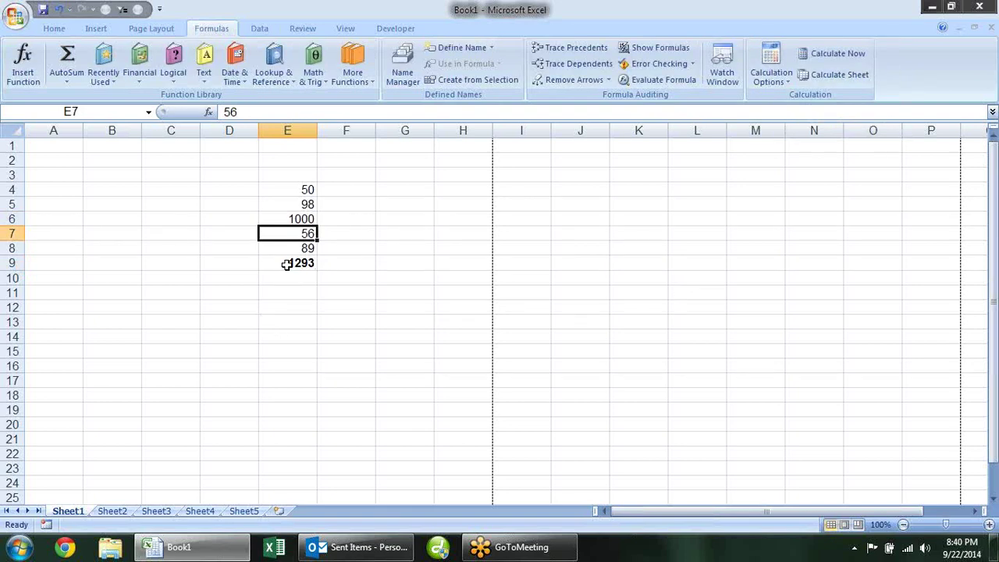
left_click(301, 219)
type("2")
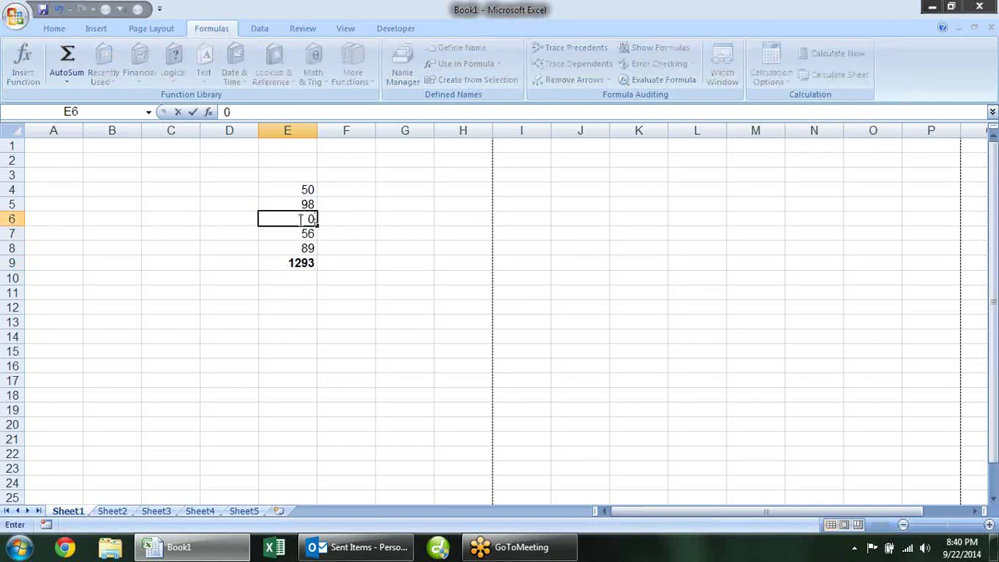
key("Return")
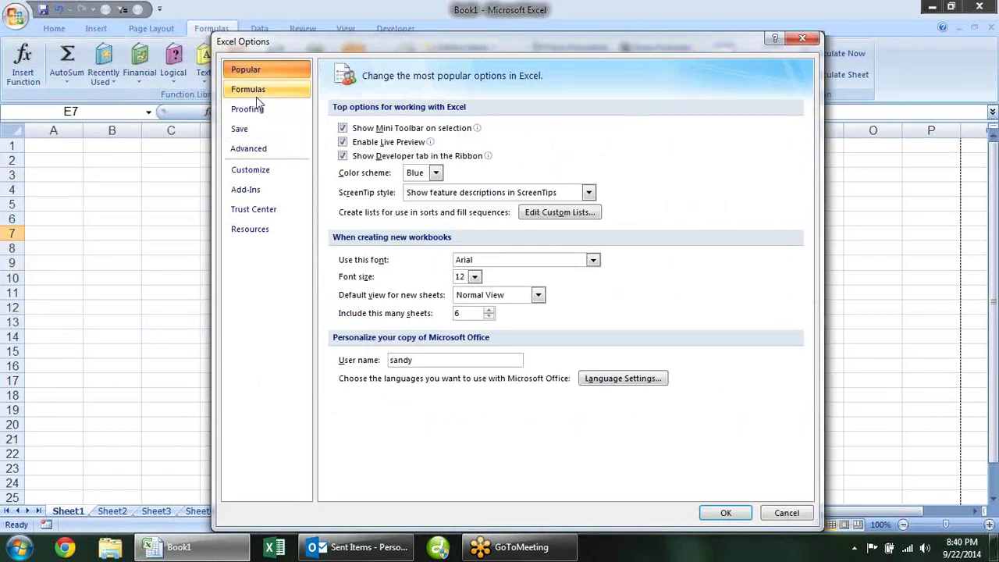
left_click(250, 89)
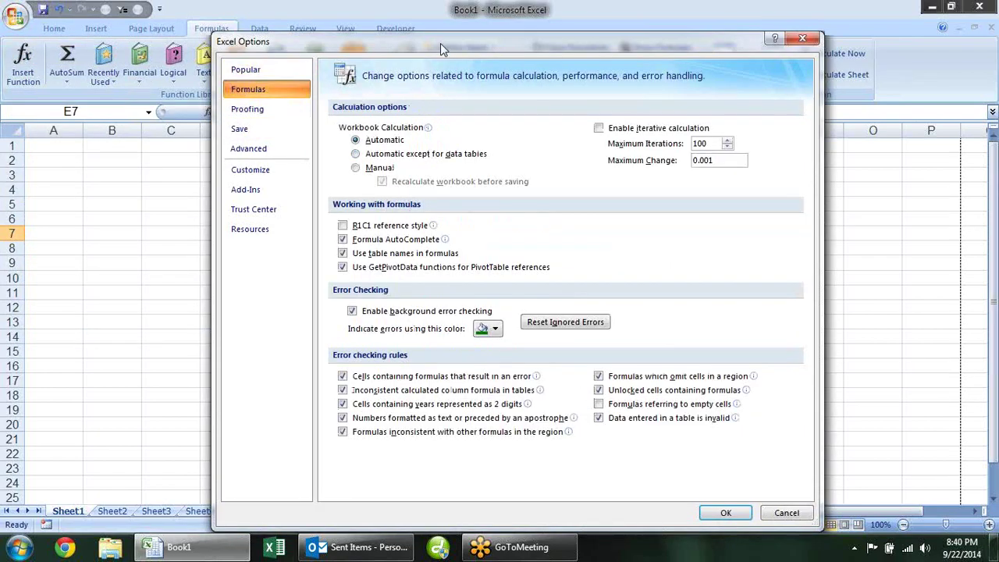
mouse_move(440, 44)
left_mouse_down()
mouse_move(527, 57)
mouse_move(496, 72)
left_mouse_up()
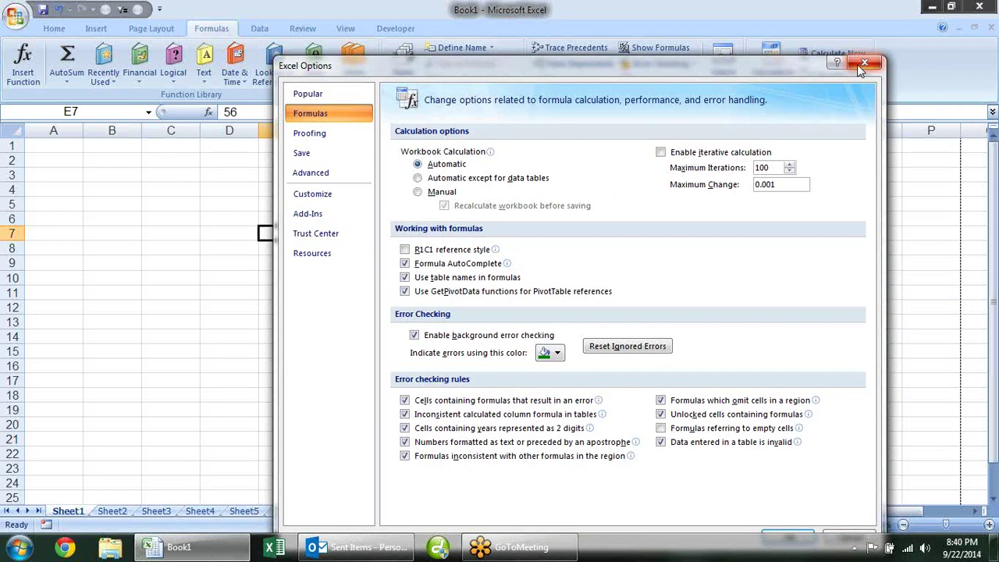
left_click(862, 66)
left_click(426, 191)
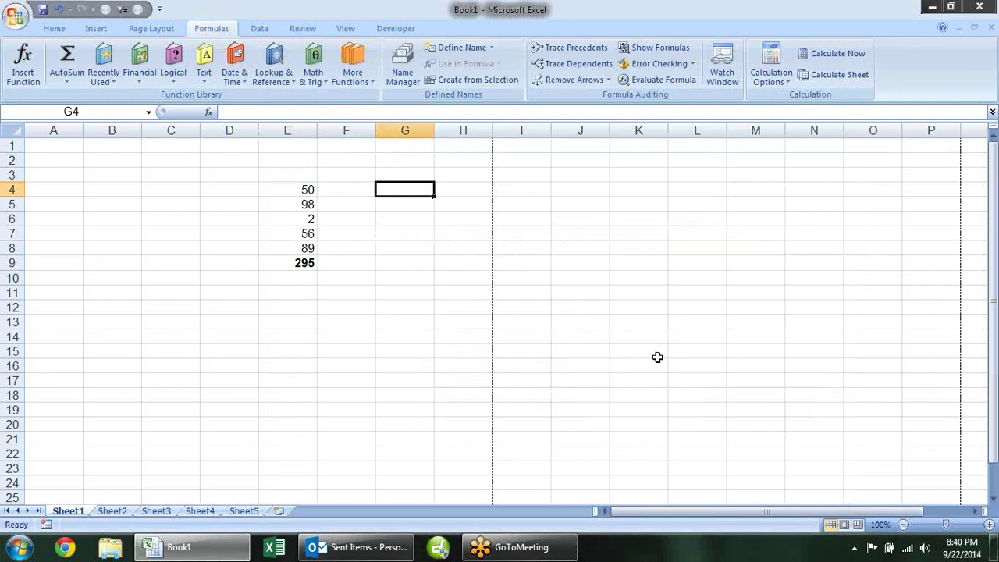
Step: Enter =10+G5 in G4 and a formula adding 10 to G4 in G5, creating a circular reference
type("=")
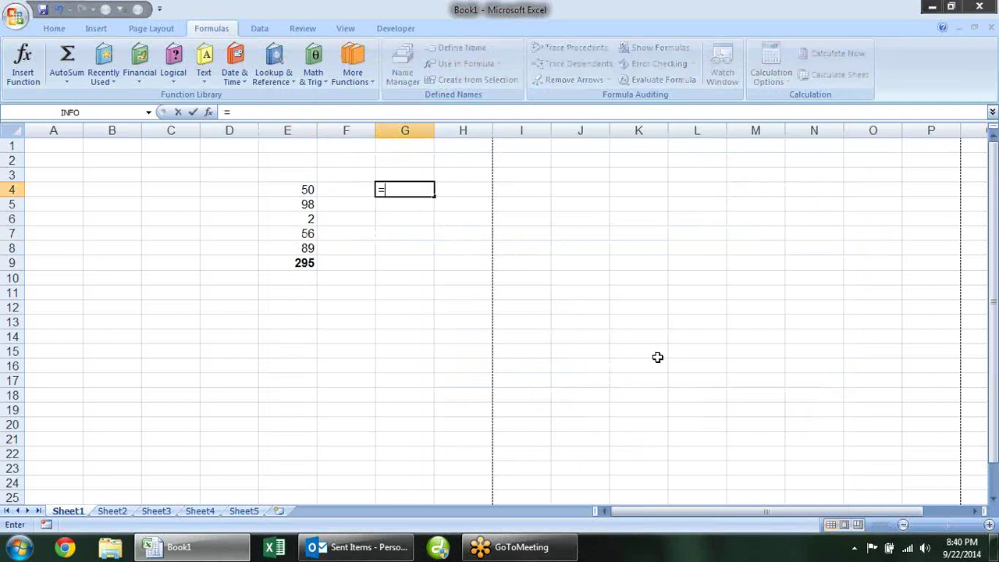
type("10")
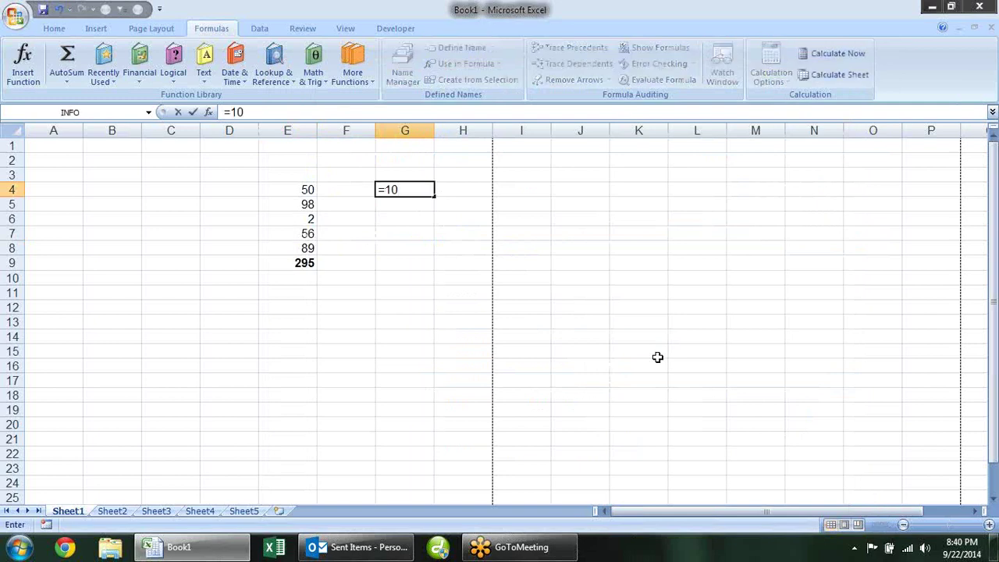
type("+")
left_click(398, 205)
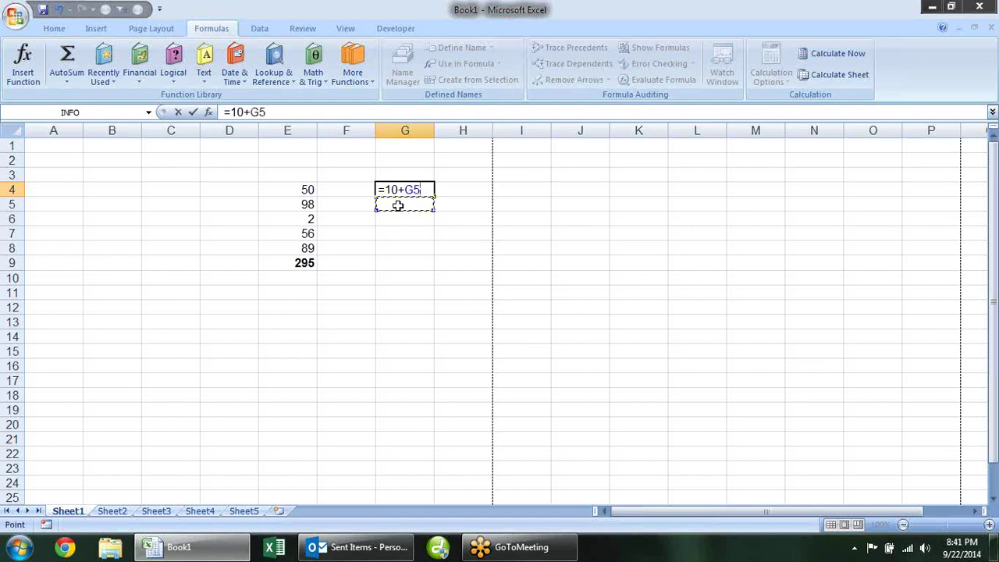
key("Return")
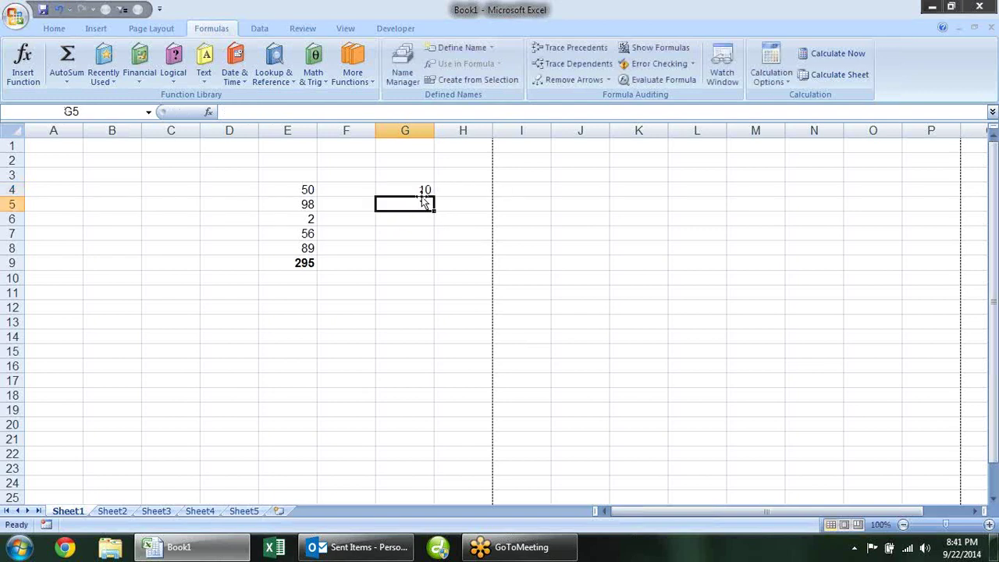
type("=")
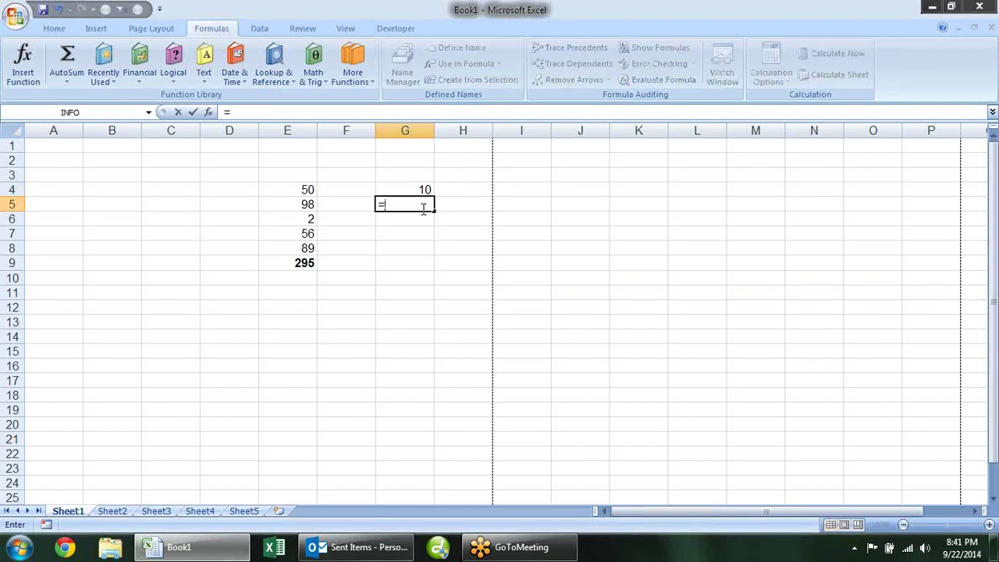
type("10")
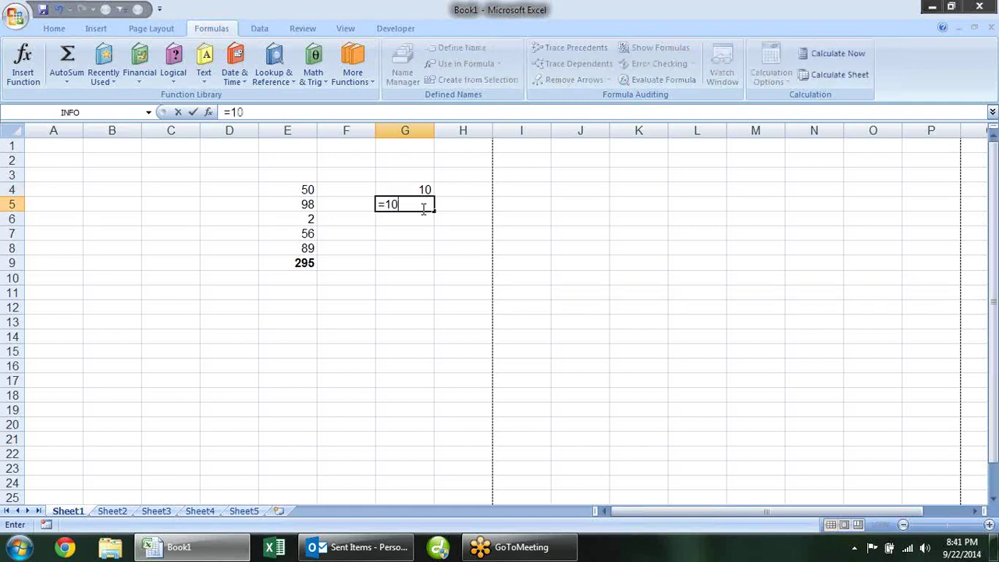
type("-")
left_click(424, 187)
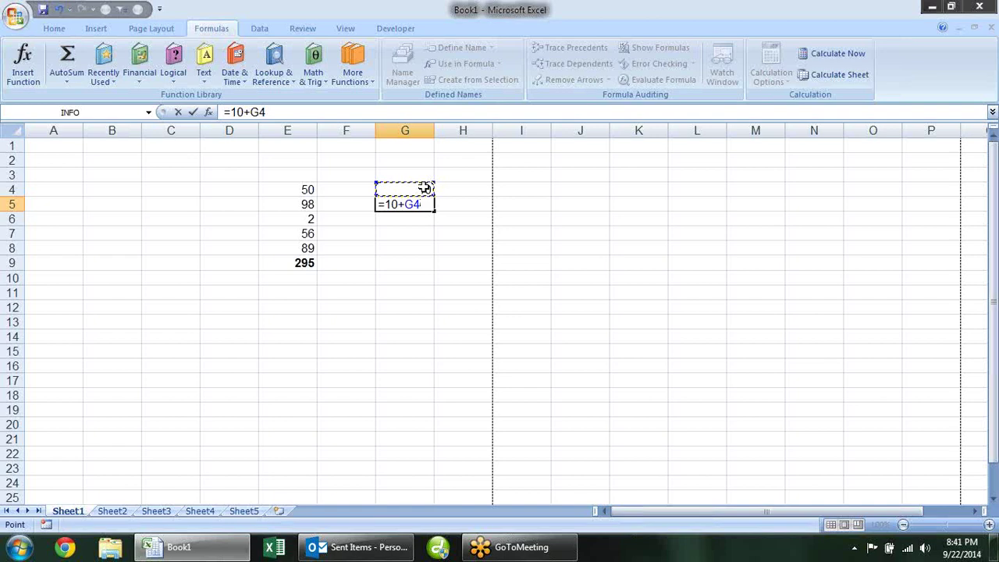
key("Return")
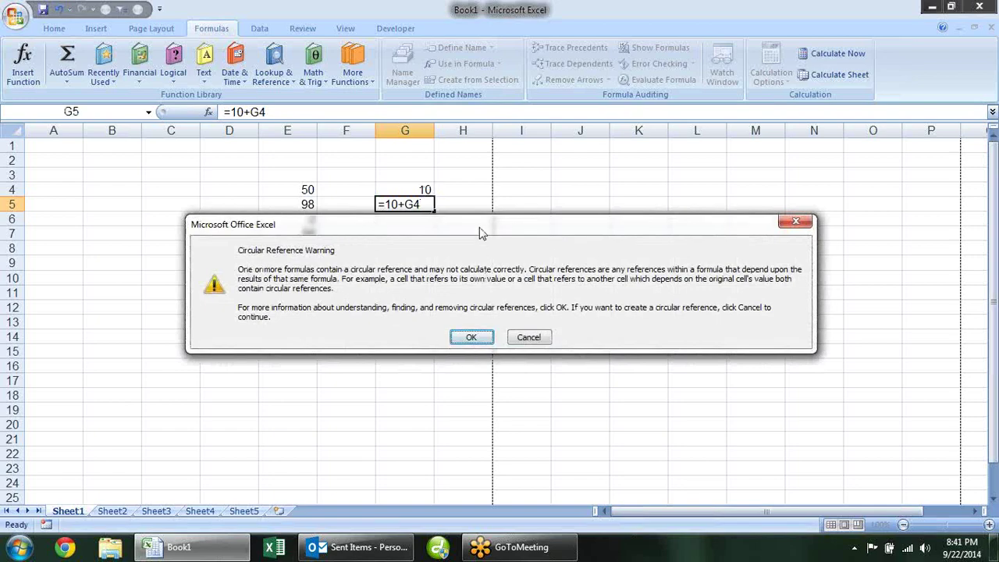
Step: Dismiss the circular reference warning and its help page, then inspect the G4 and G5 formulas
mouse_move(479, 228)
left_mouse_down()
mouse_move(628, 373)
mouse_move(603, 305)
left_mouse_up()
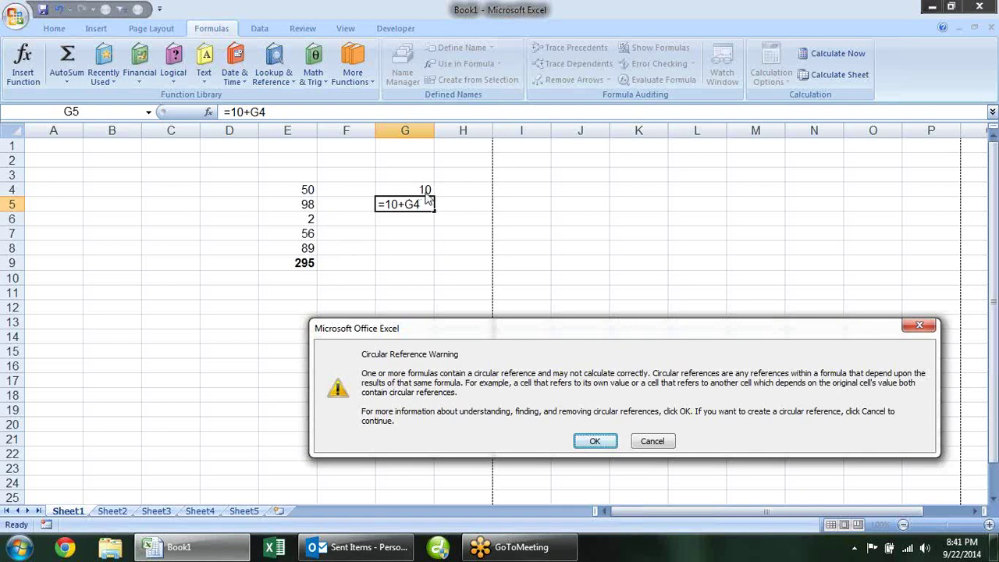
left_click(597, 441)
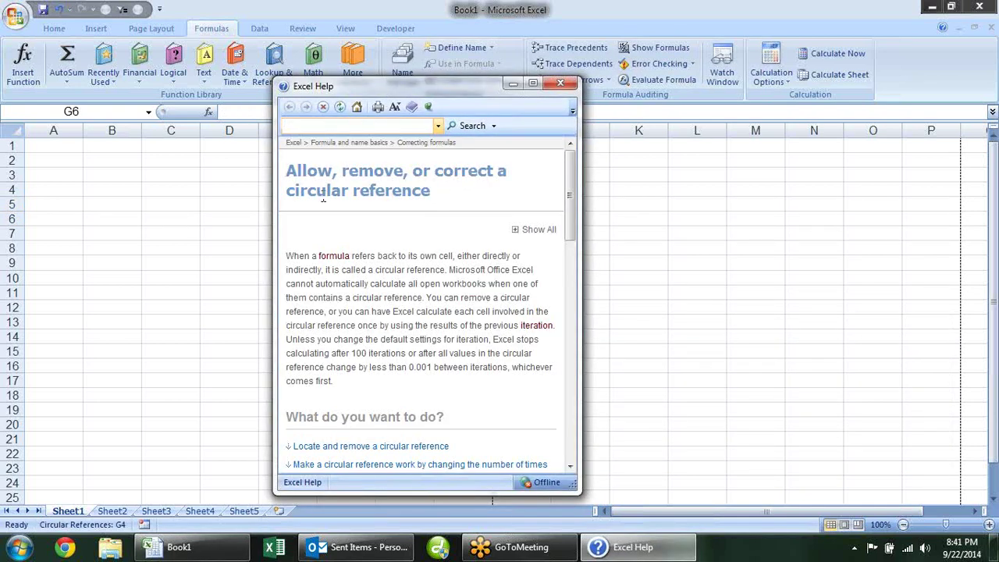
left_click(560, 83)
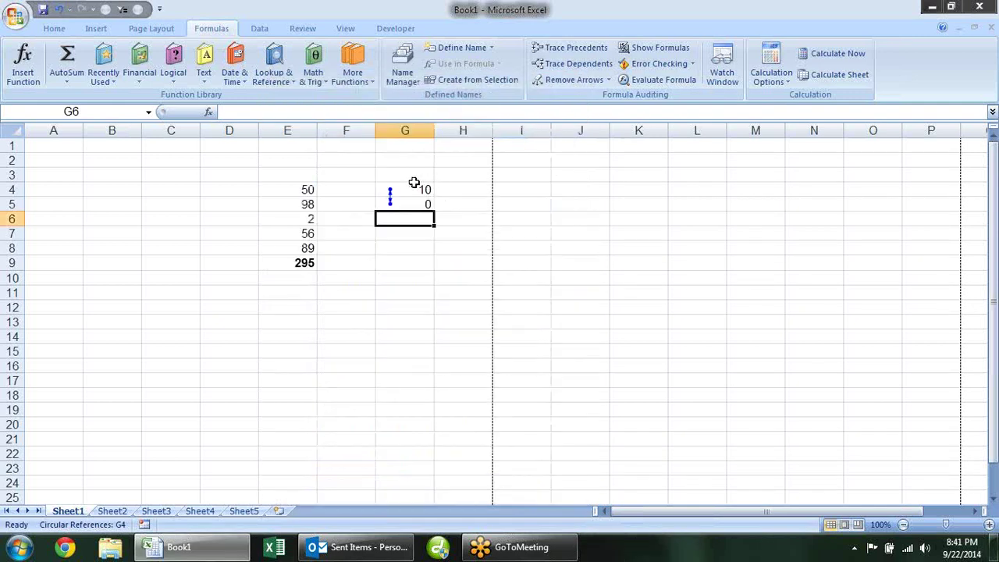
left_click(402, 193)
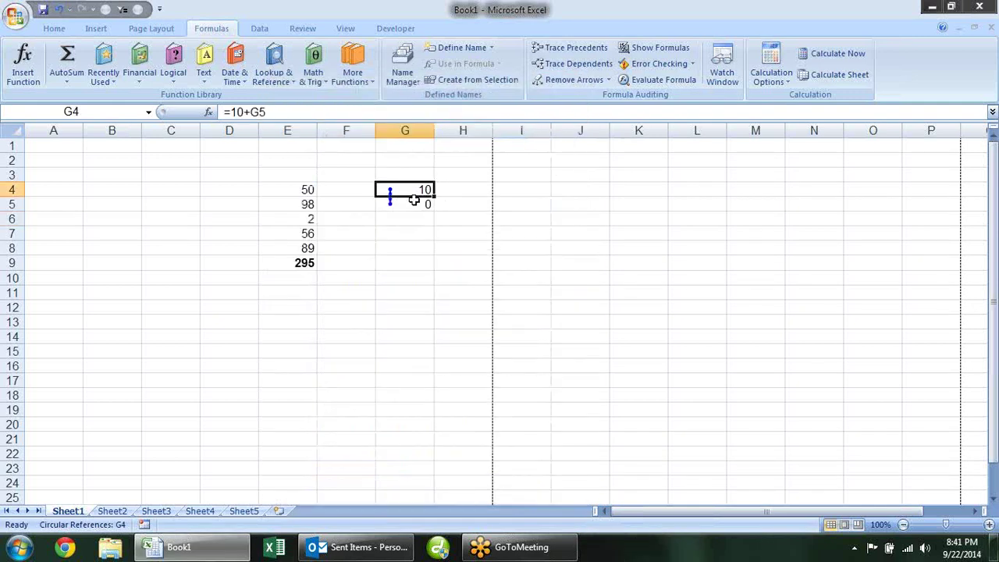
left_click(416, 209)
left_click(415, 191)
Step: Enable iterative calculation with 100 maximum iterations in Excel Options > Formulas
left_click(15, 14)
left_click(216, 335)
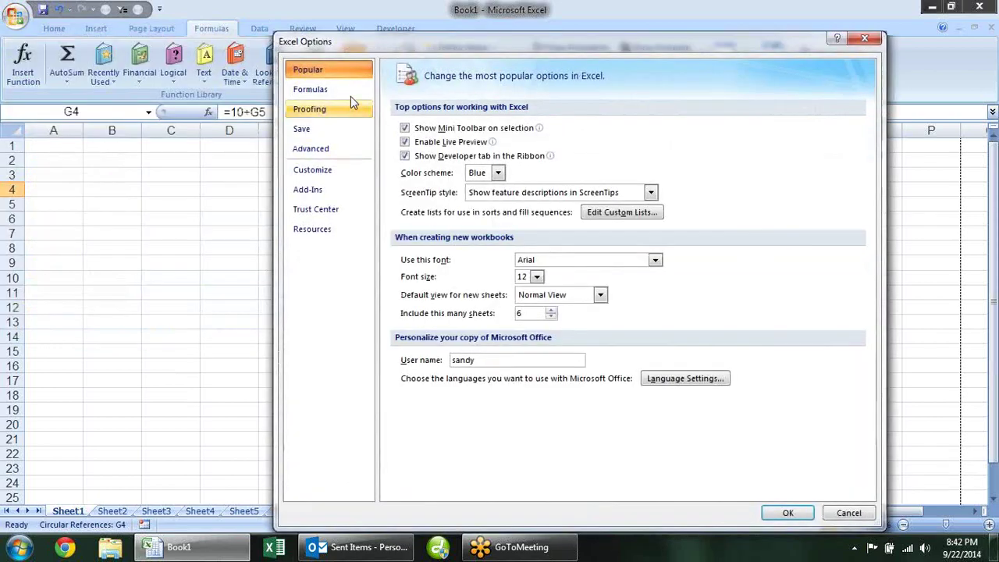
left_click(347, 91)
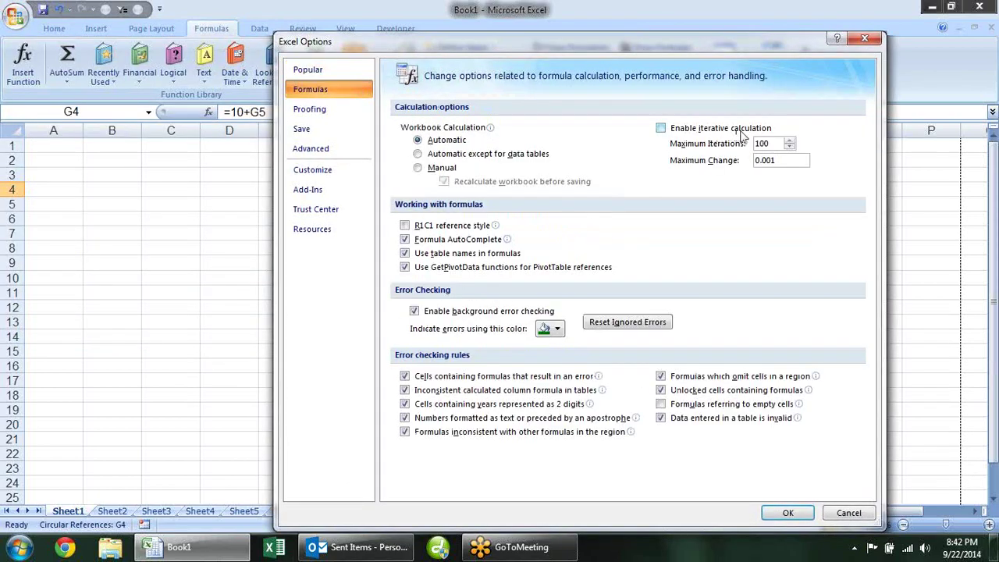
double_click(762, 144)
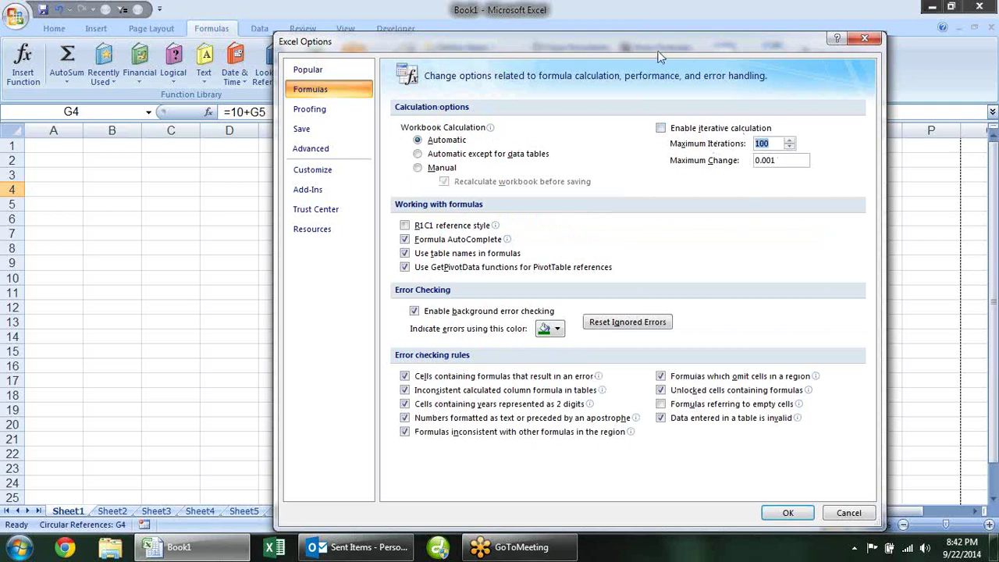
left_click_drag(658, 55, 466, 230)
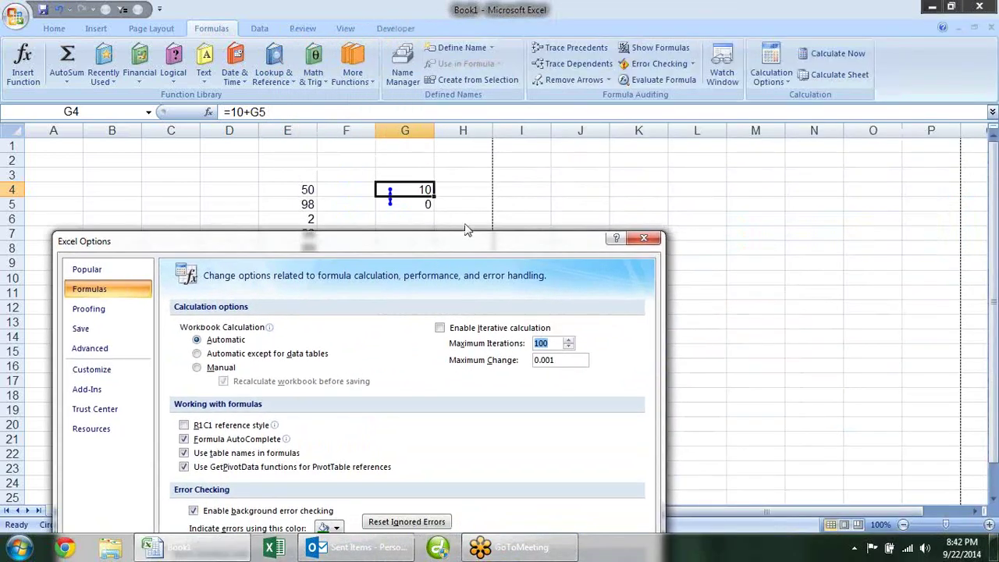
left_click_drag(512, 249, 728, 104)
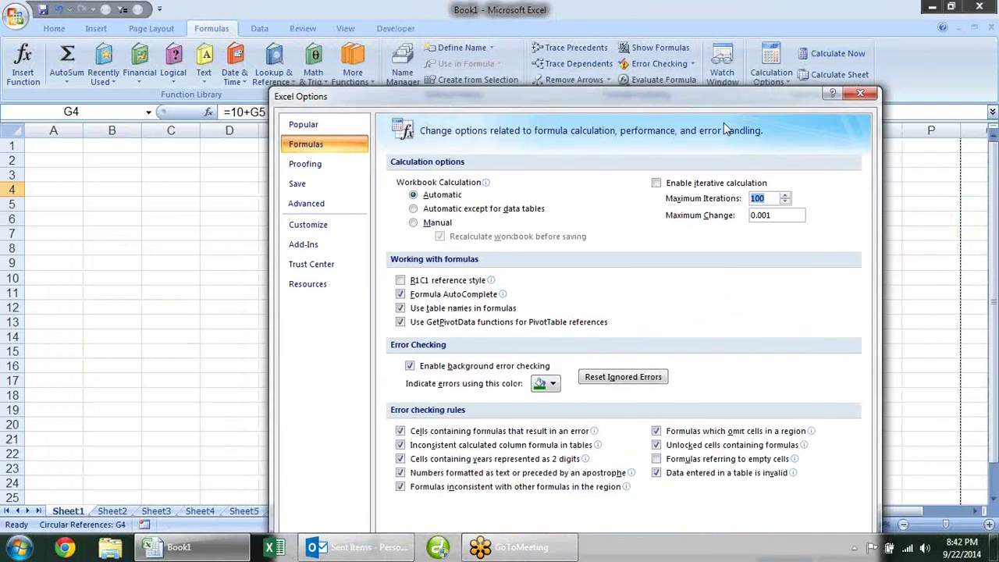
left_click(695, 184)
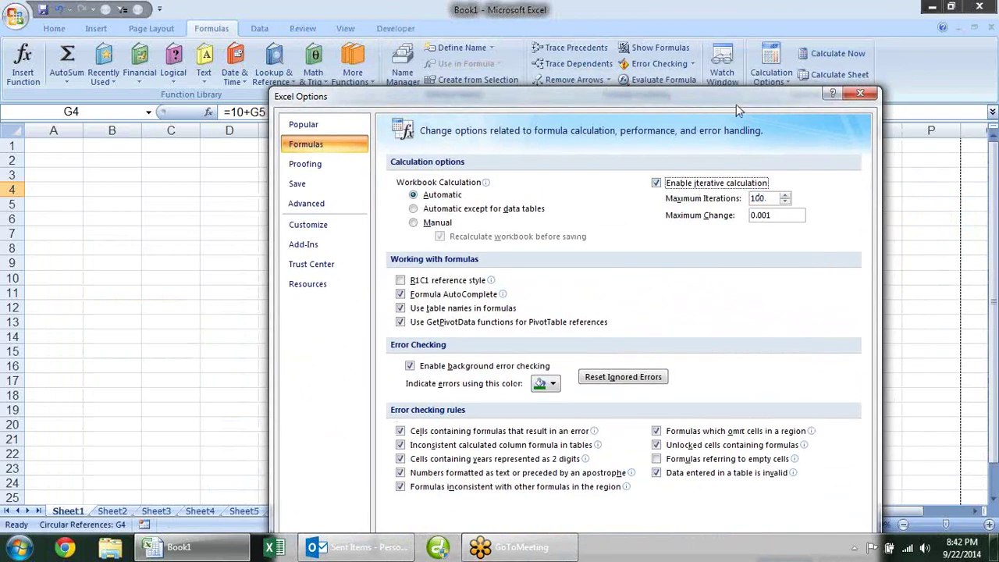
left_click_drag(738, 111, 668, 23)
left_click(723, 482)
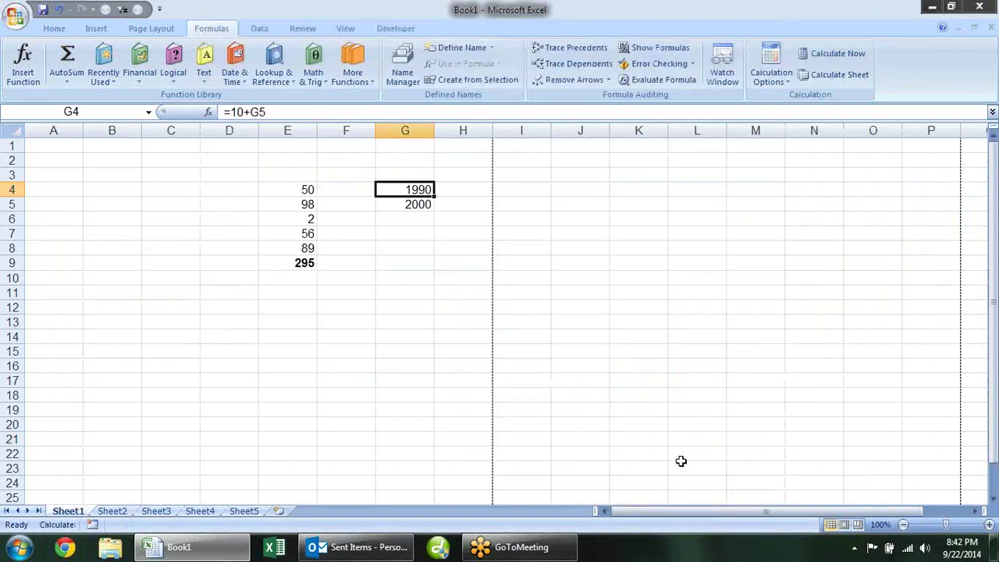
Step: Check the resolved formulas in G4 and G5, then select G4:G5
left_click(421, 203)
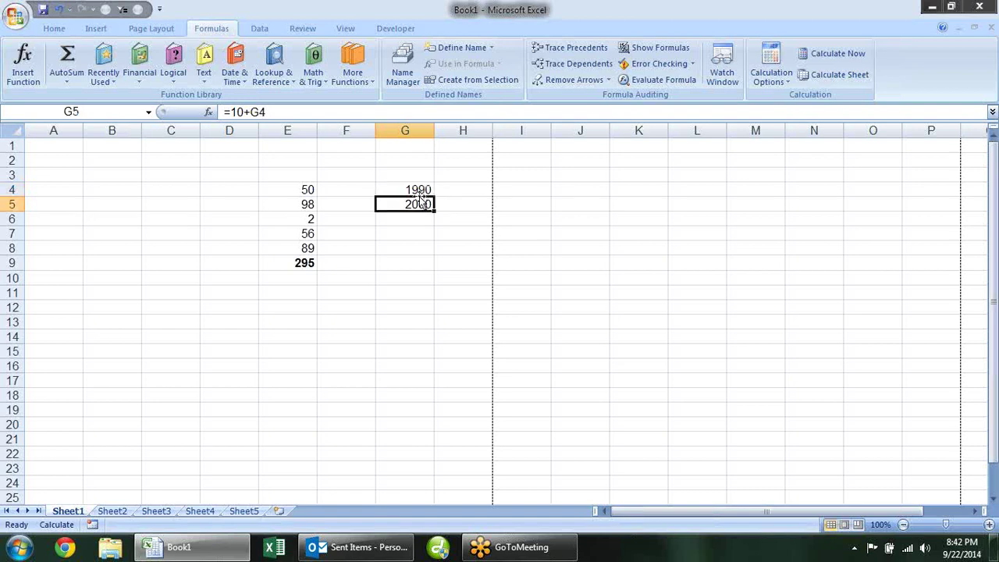
left_click(418, 190)
left_click(420, 203)
left_click_drag(393, 191, 396, 201)
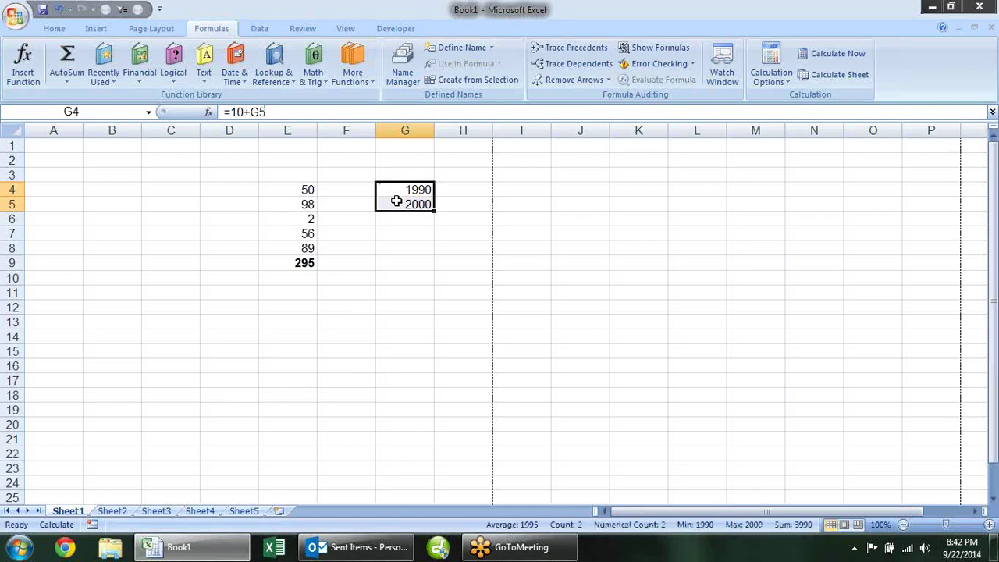
Step: Clear G4:G5, then untick Enable iterative calculation in Excel Options > Formulas
key("Delete")
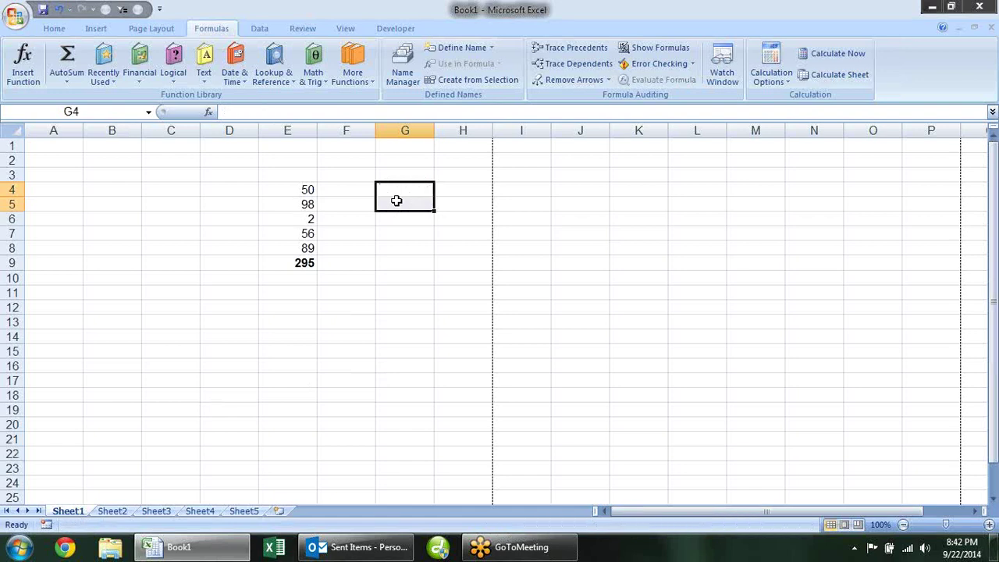
left_click(246, 236)
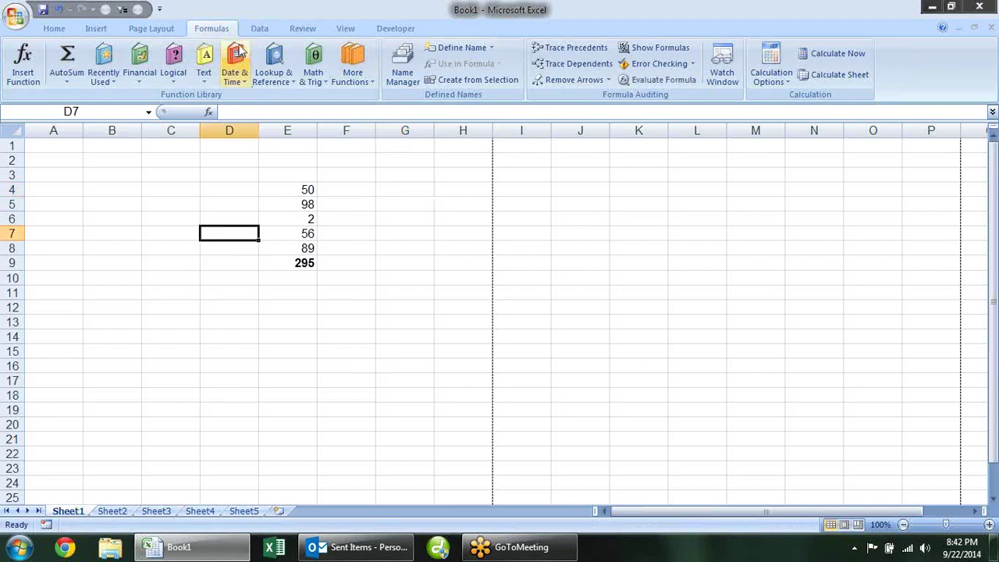
left_click(16, 19)
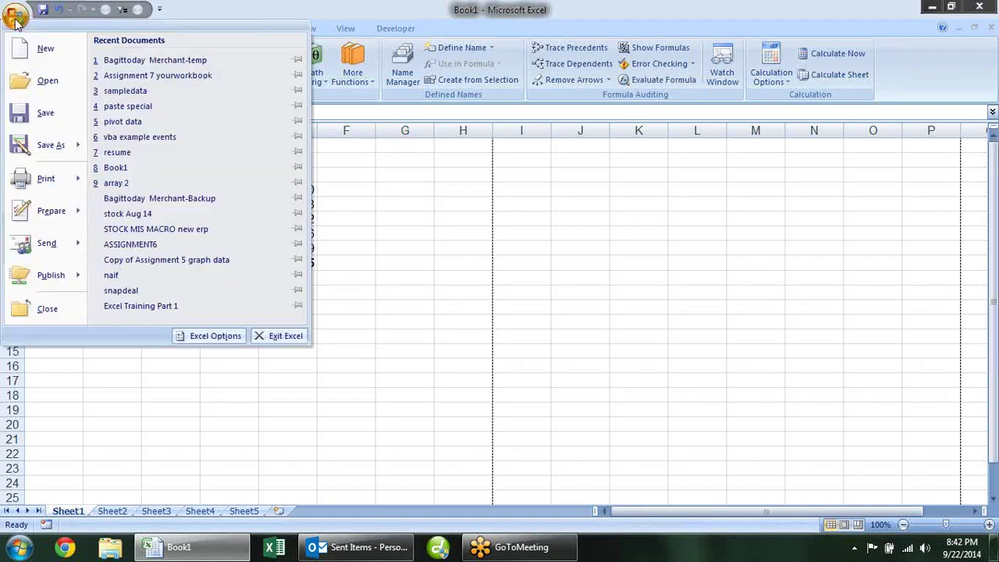
left_click(216, 337)
left_click_drag(434, 32, 613, 36)
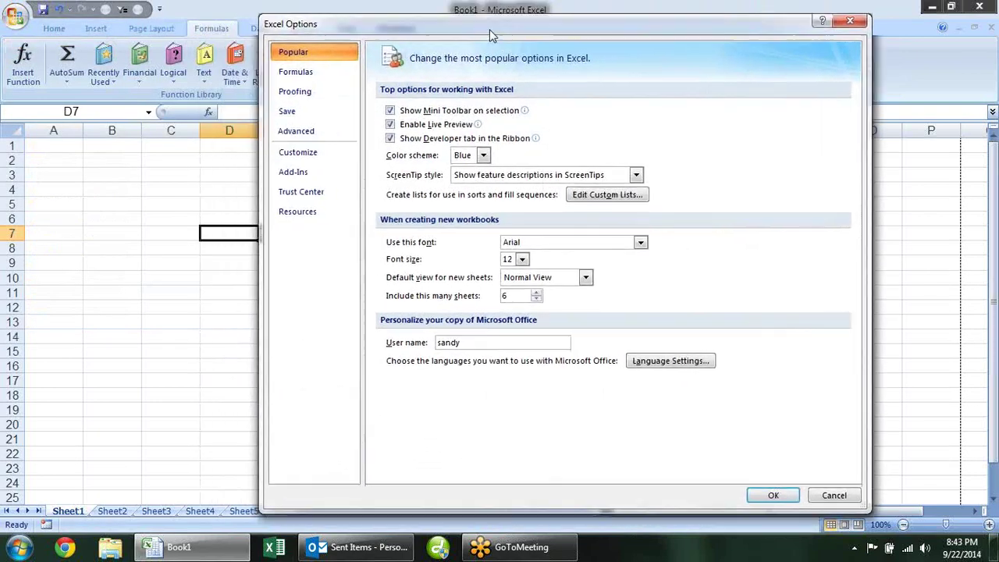
left_click(430, 83)
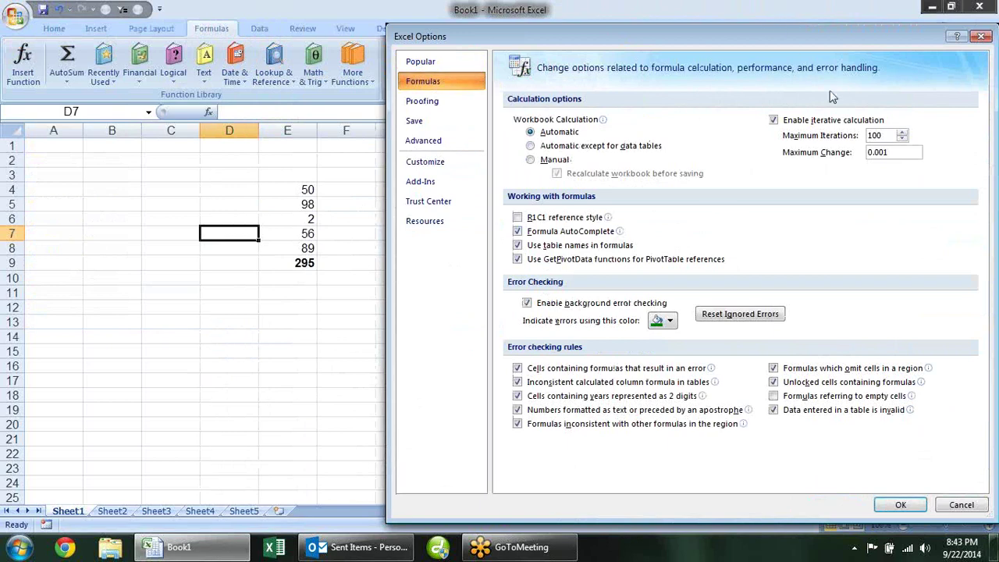
left_click(773, 120)
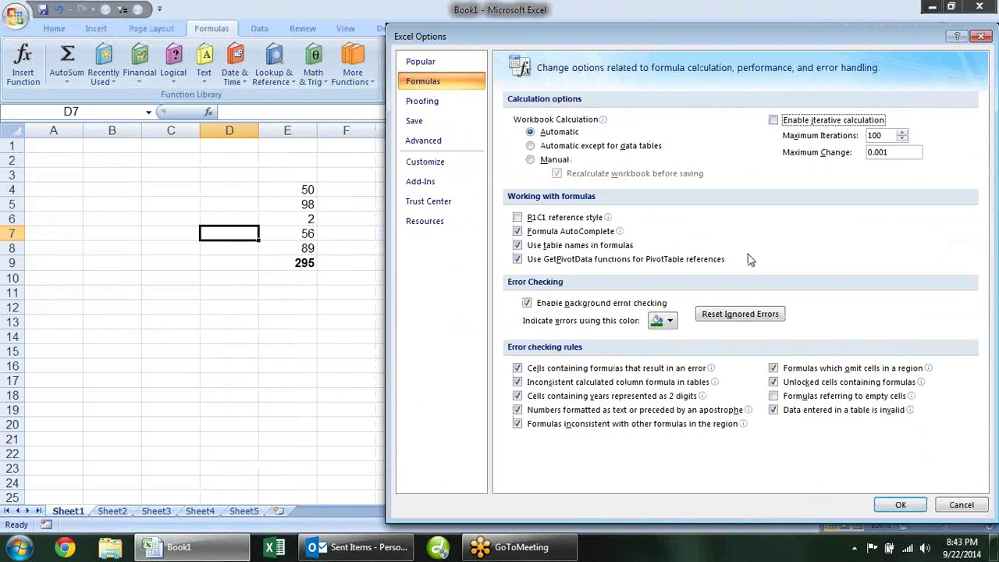
mouse_move(547, 51)
left_mouse_down()
mouse_move(481, 58)
mouse_move(557, 234)
left_mouse_up()
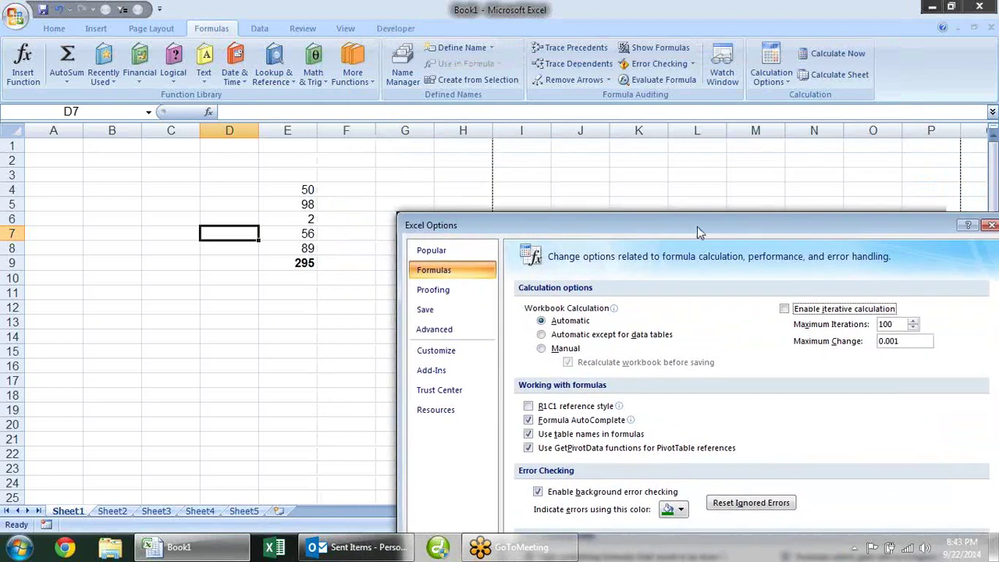
left_click_drag(698, 226, 616, 4)
left_click(826, 481)
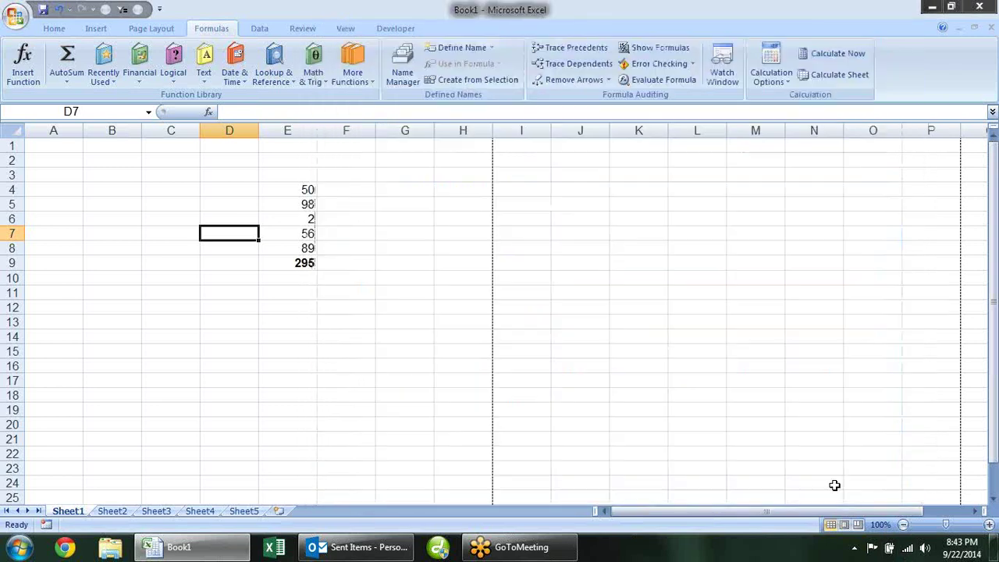
left_click(363, 152)
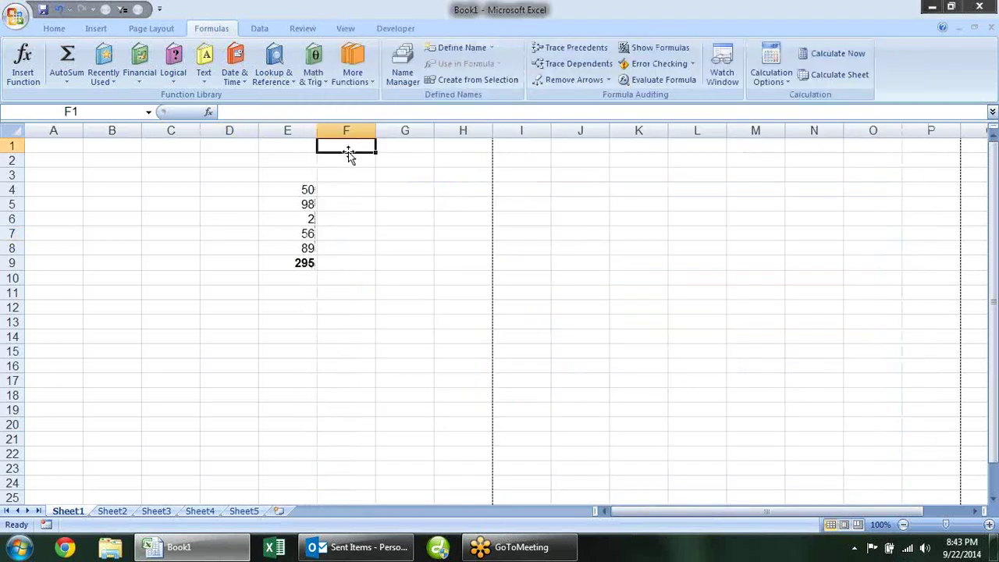
left_click(107, 213)
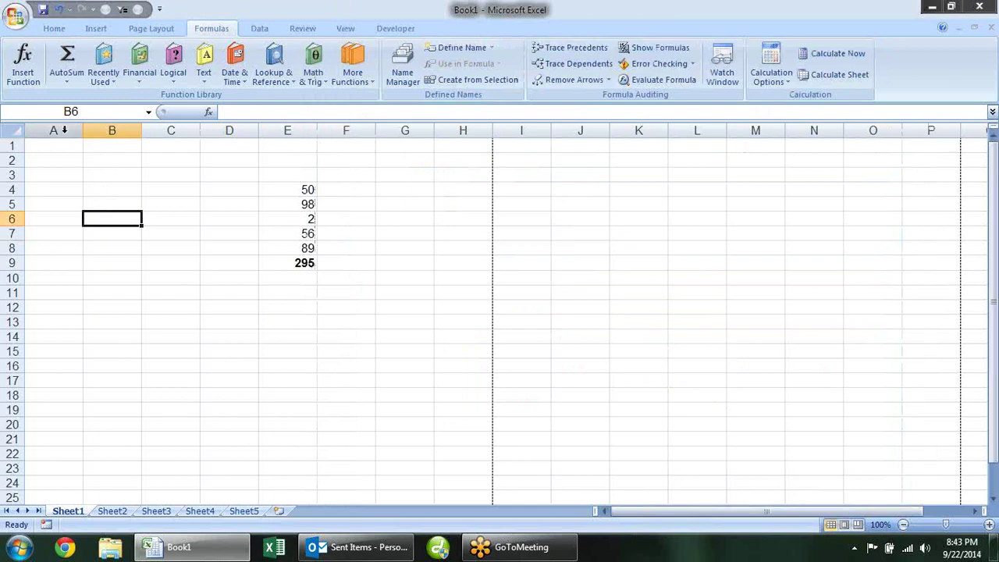
left_click(533, 132)
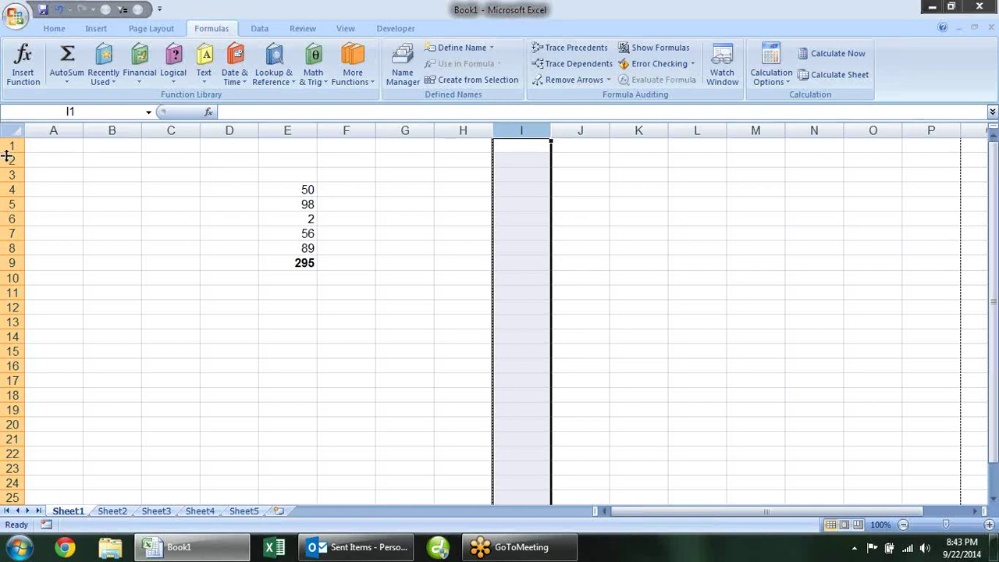
left_click(90, 161)
left_click(8, 145)
left_click(8, 174)
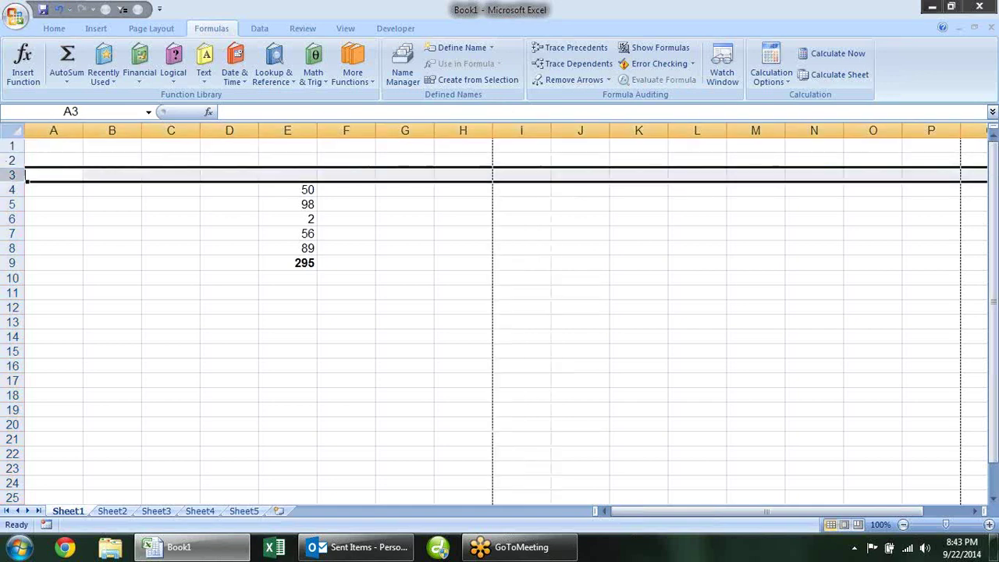
left_click(7, 205)
left_click(8, 234)
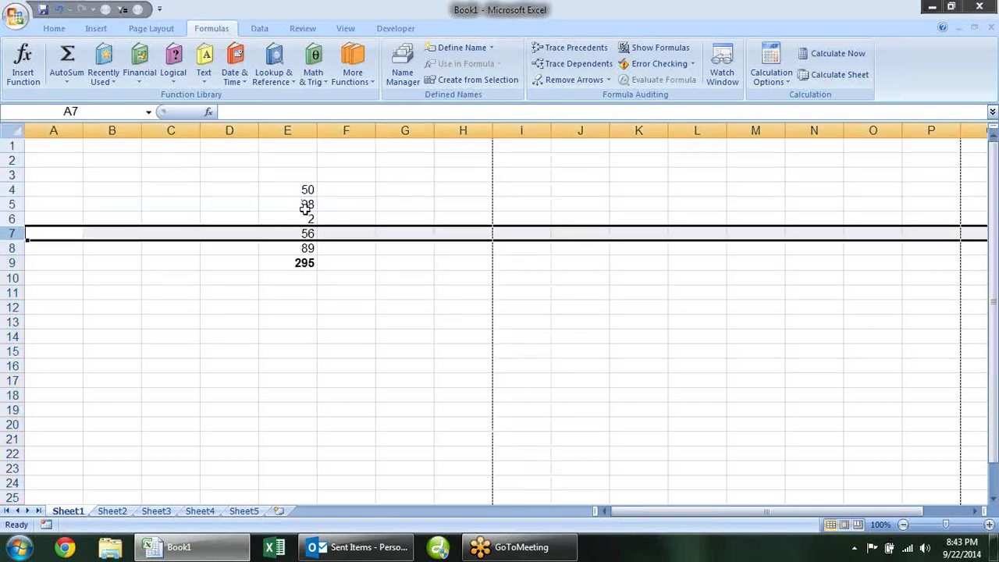
left_click(178, 202)
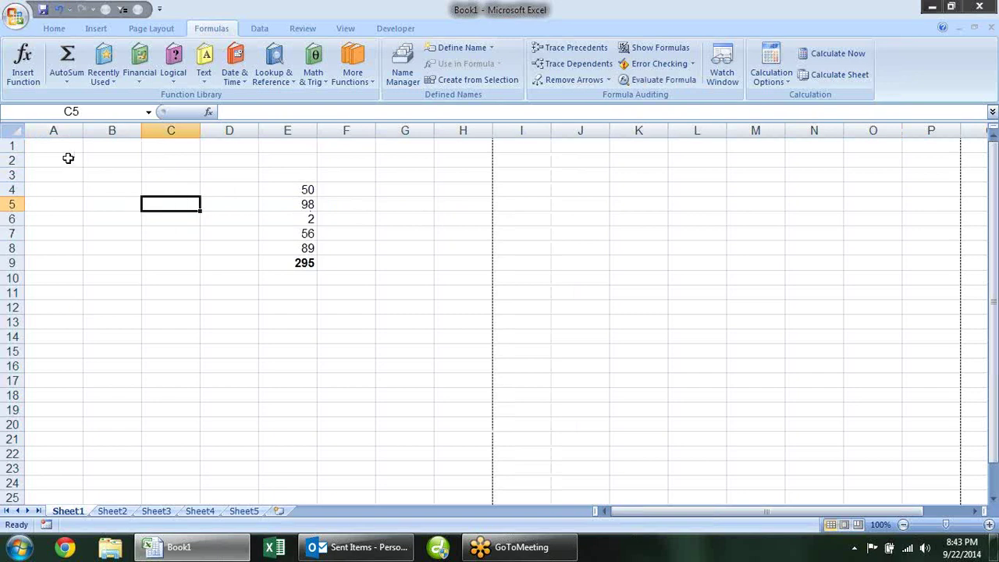
left_click(67, 158)
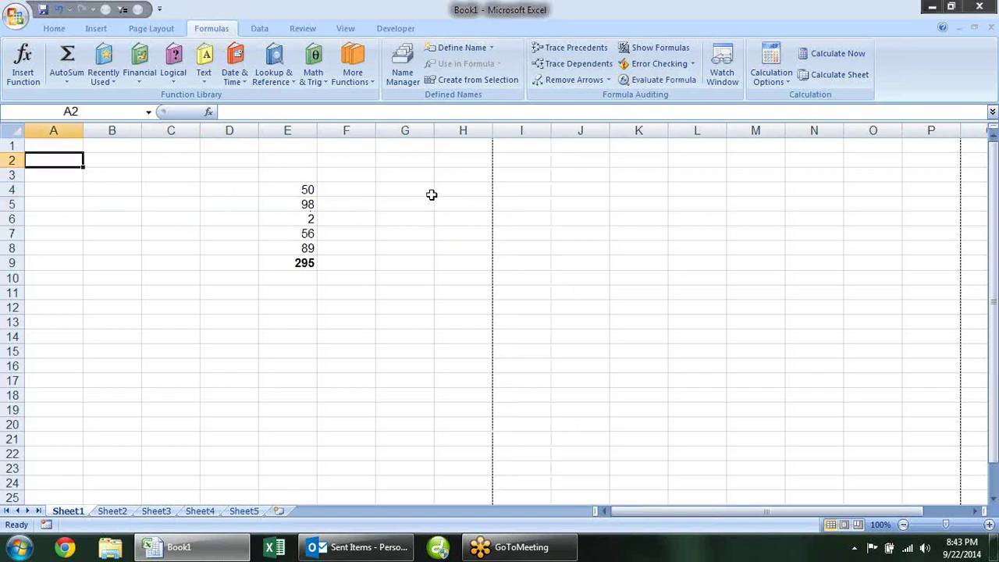
left_click(421, 188)
type("=")
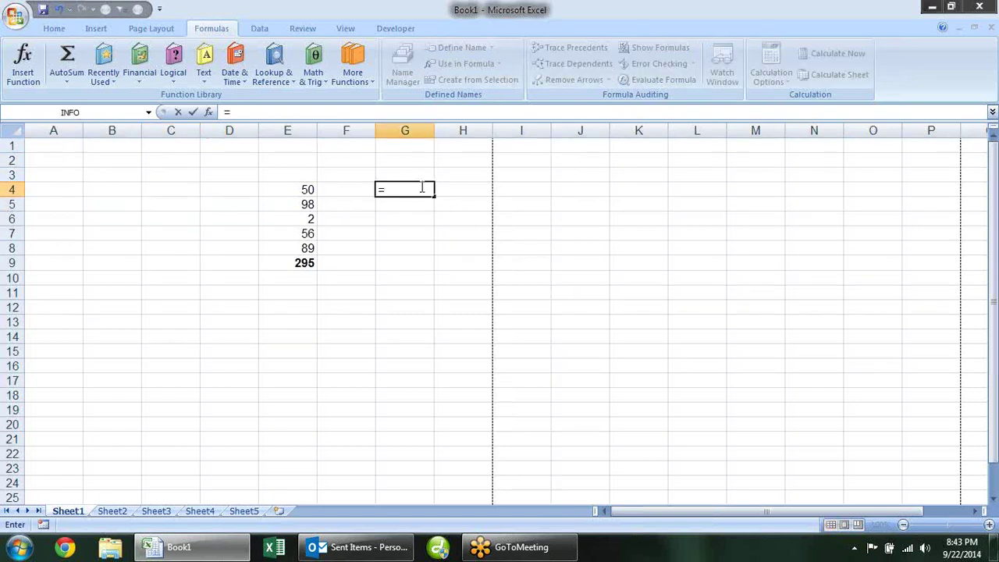
type("A")
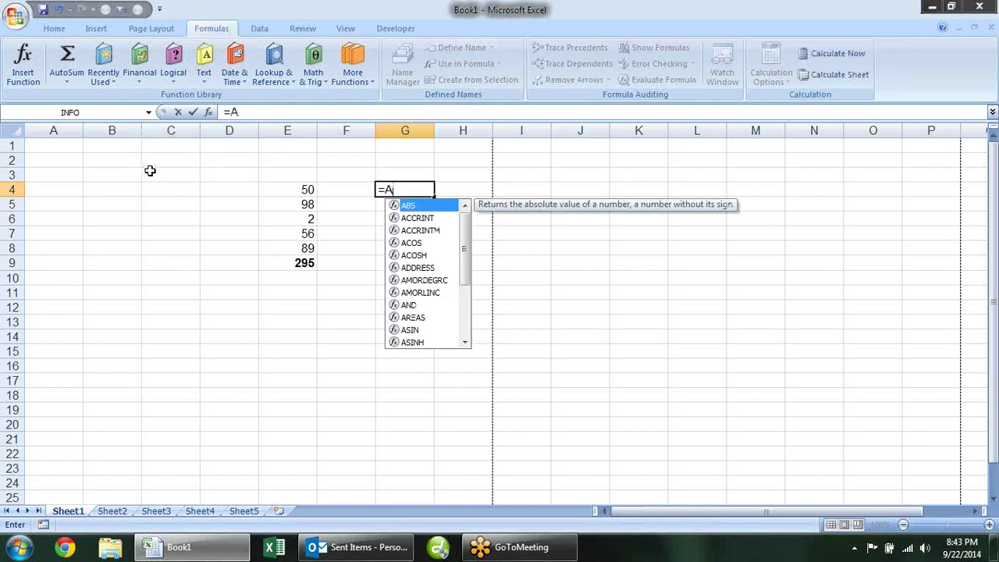
type("2")
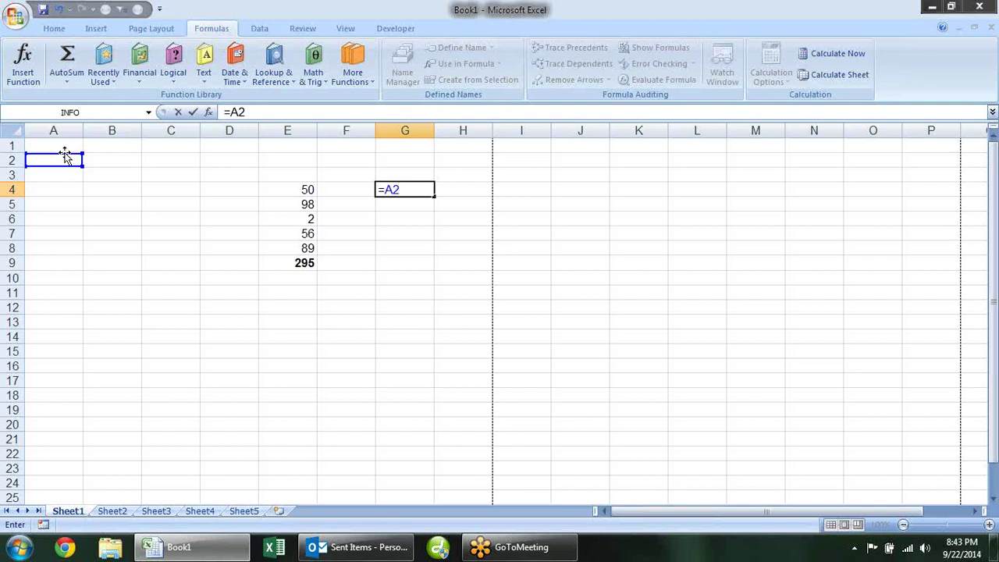
key("Escape")
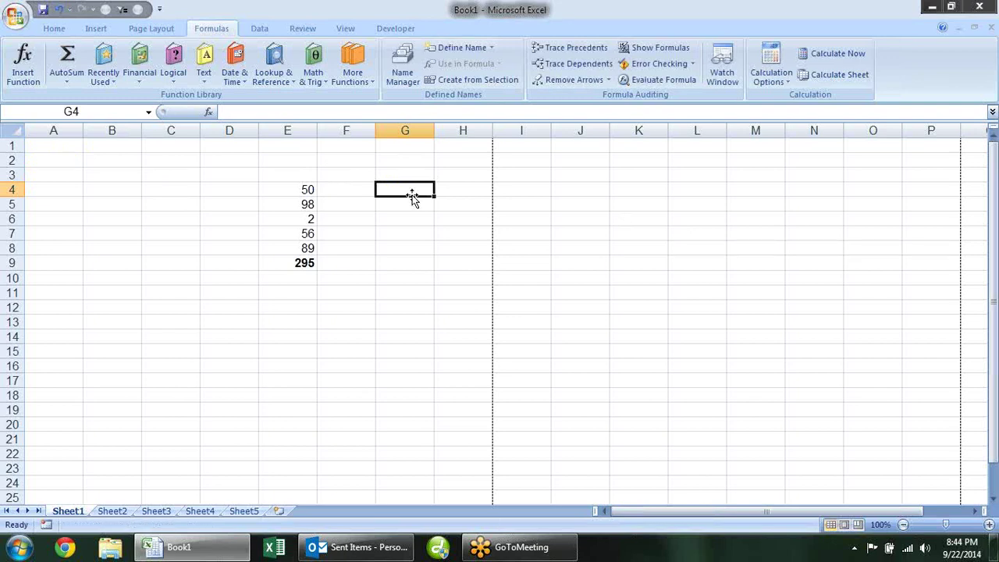
key("Right")
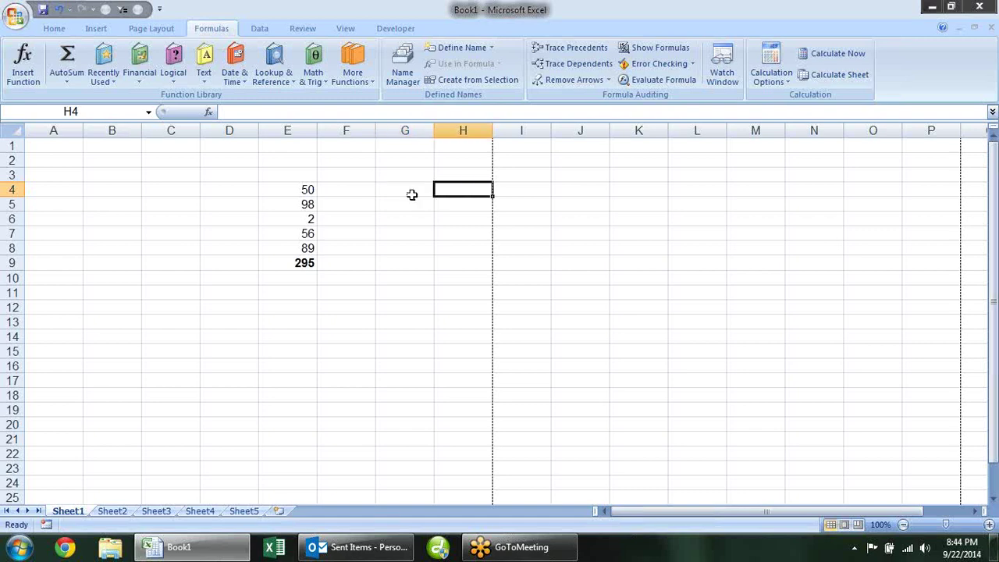
key("Up")
key("Up")
key("Up")
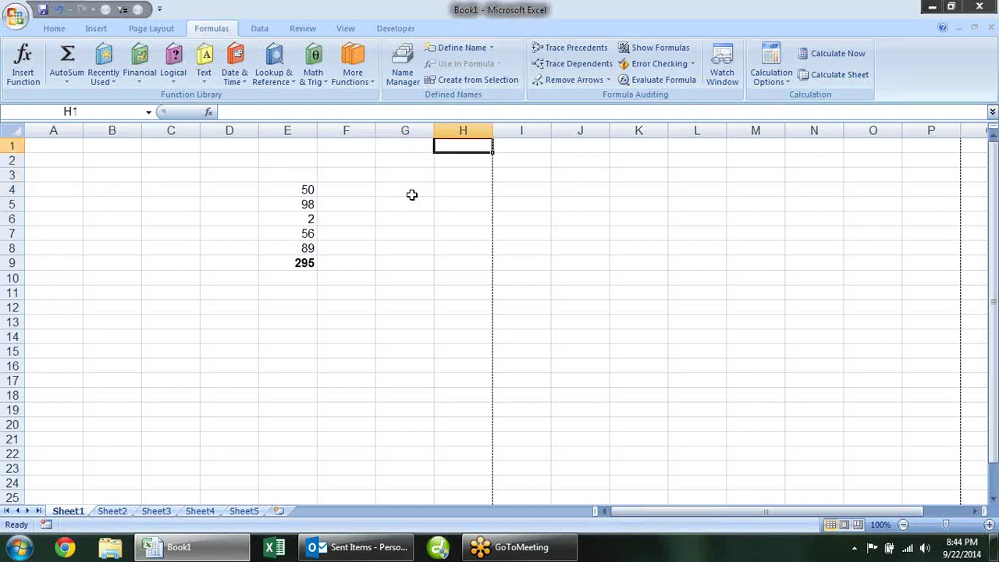
key("Down")
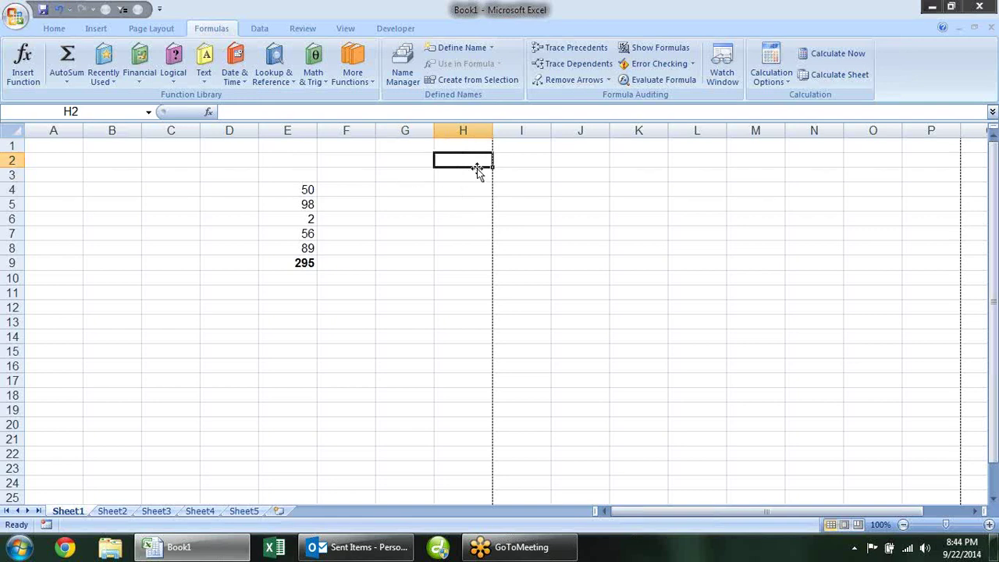
left_click(421, 193)
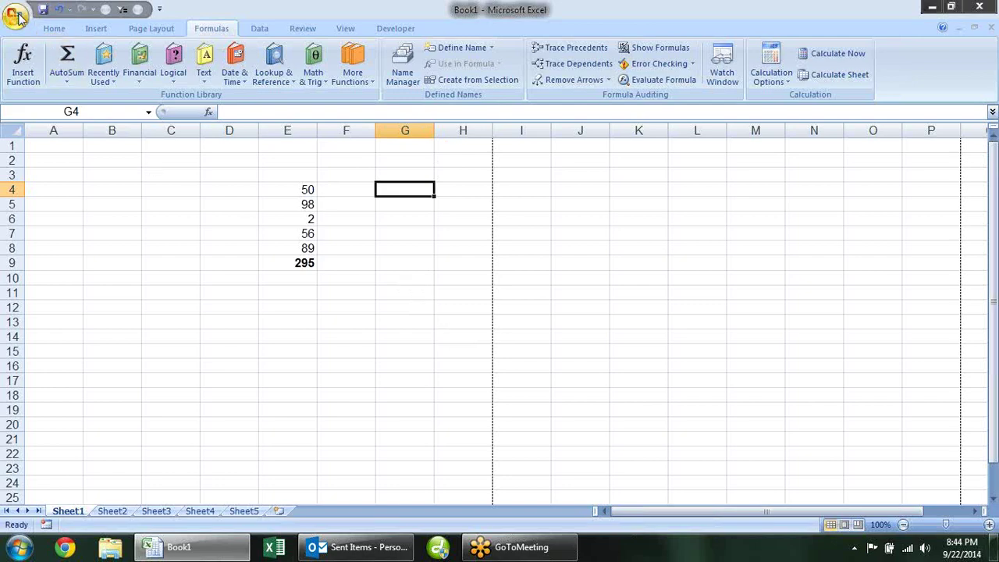
Step: Turn on R1C1 reference style in Excel Options > Formulas
left_click(16, 14)
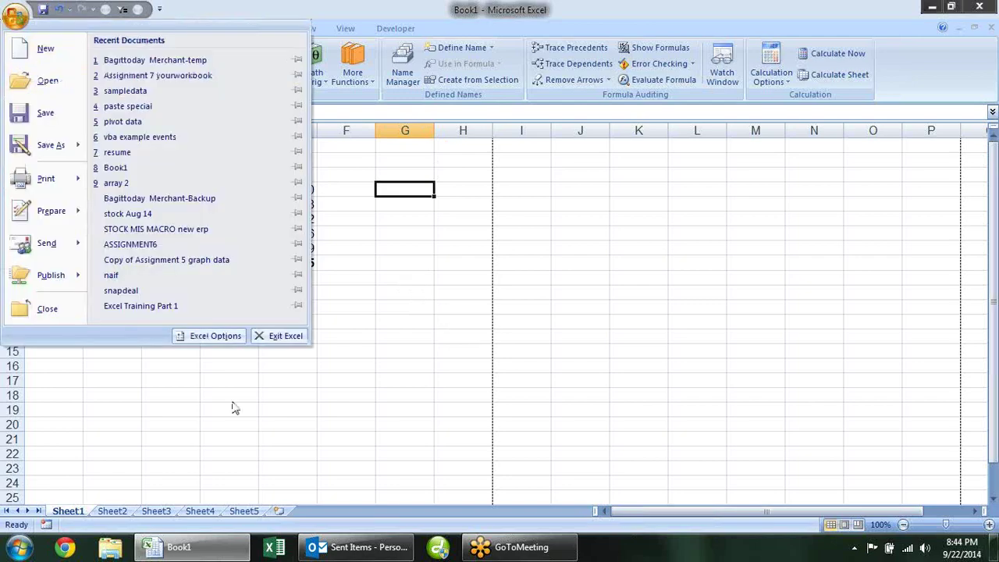
left_click(213, 337)
left_click(367, 61)
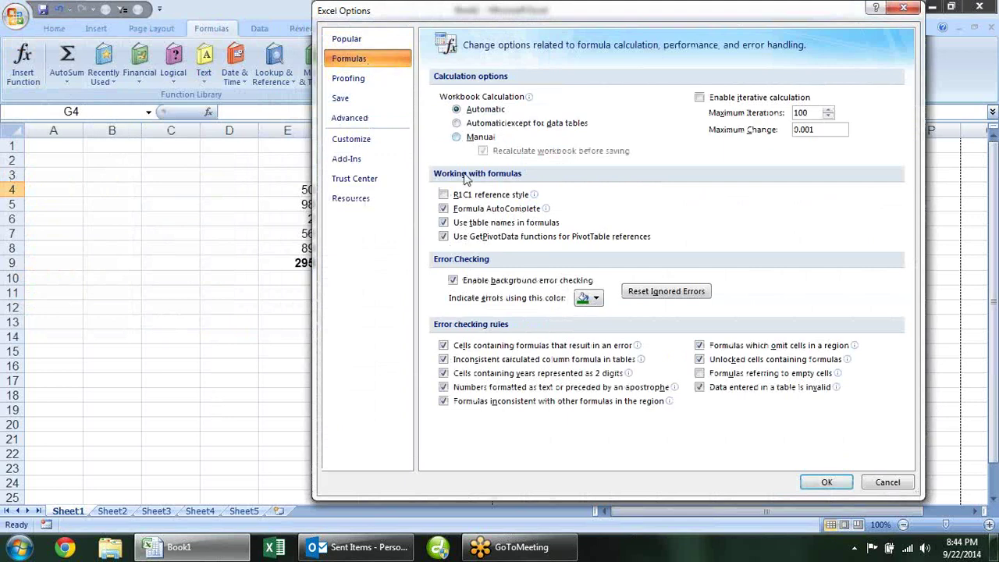
left_click(444, 196)
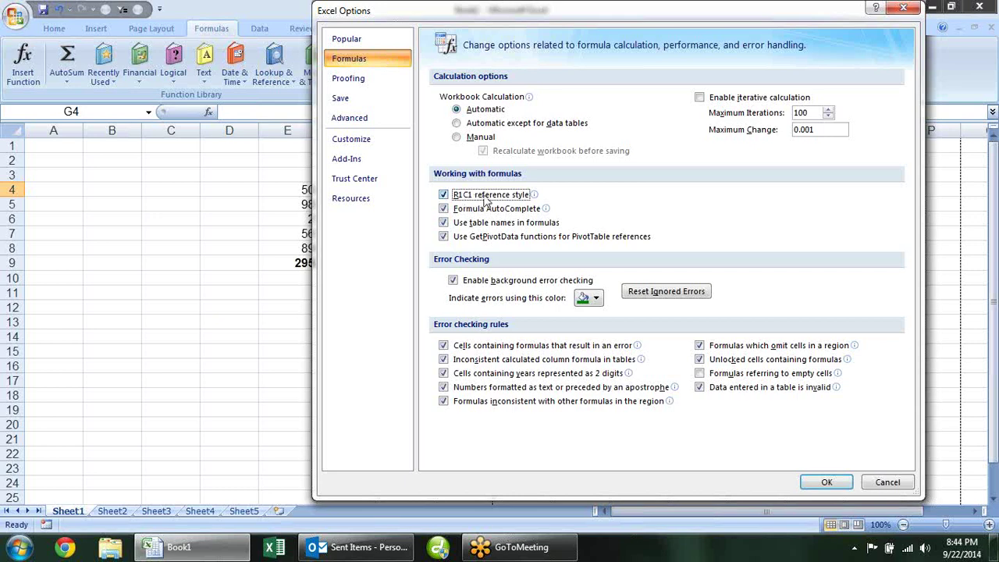
left_click(826, 482)
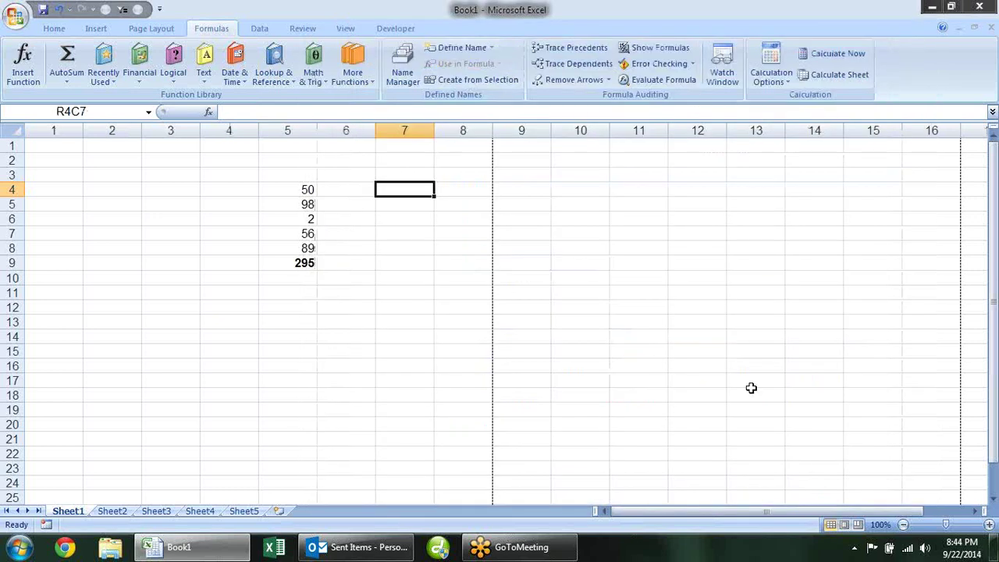
Step: Select numbered columns 1–4 and row 2, then start a formula with = in R5C7
left_click(67, 129)
left_click(112, 125)
left_click(171, 128)
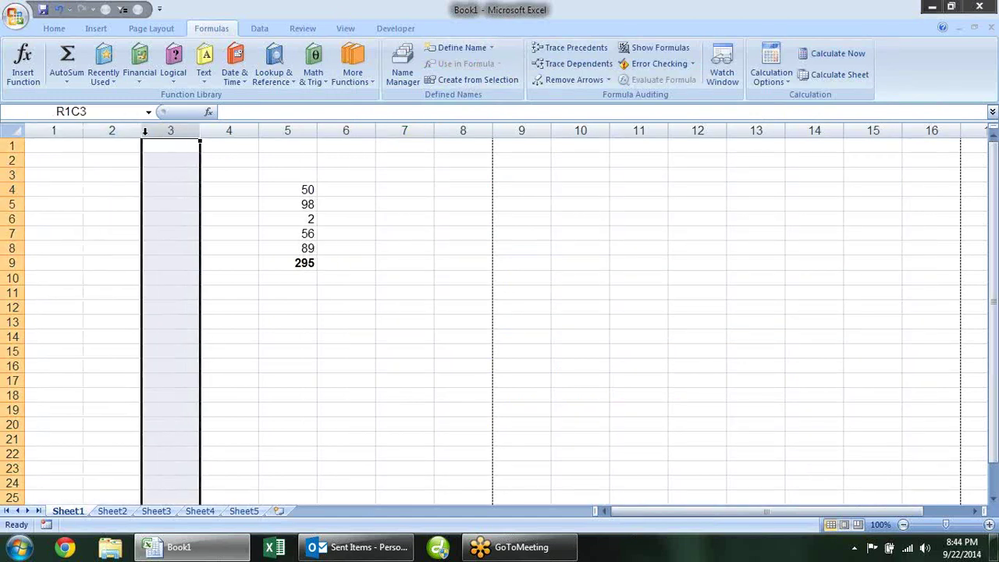
left_click(231, 125)
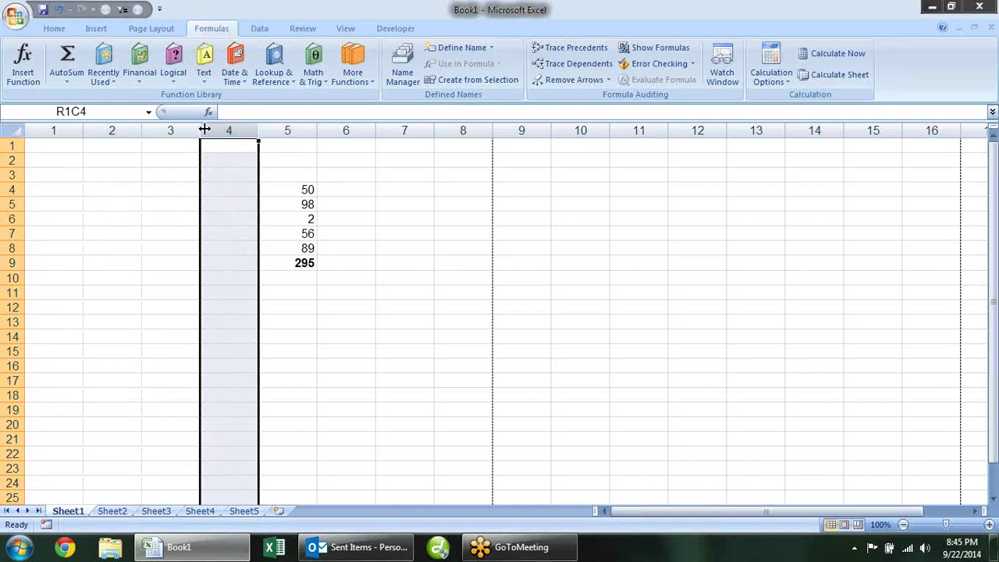
left_click(114, 126)
left_click(232, 127)
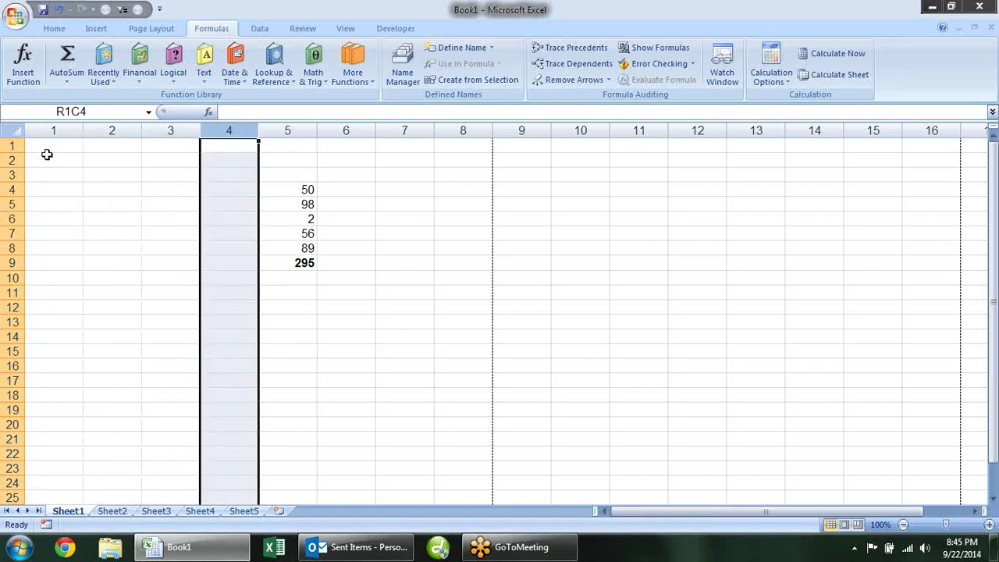
left_click(8, 161)
left_click(134, 130)
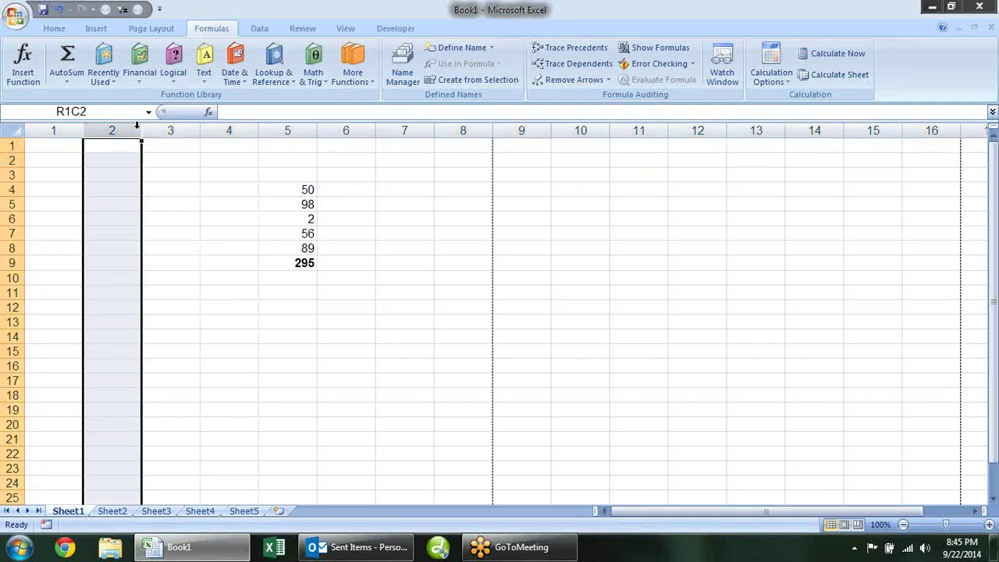
left_click(388, 201)
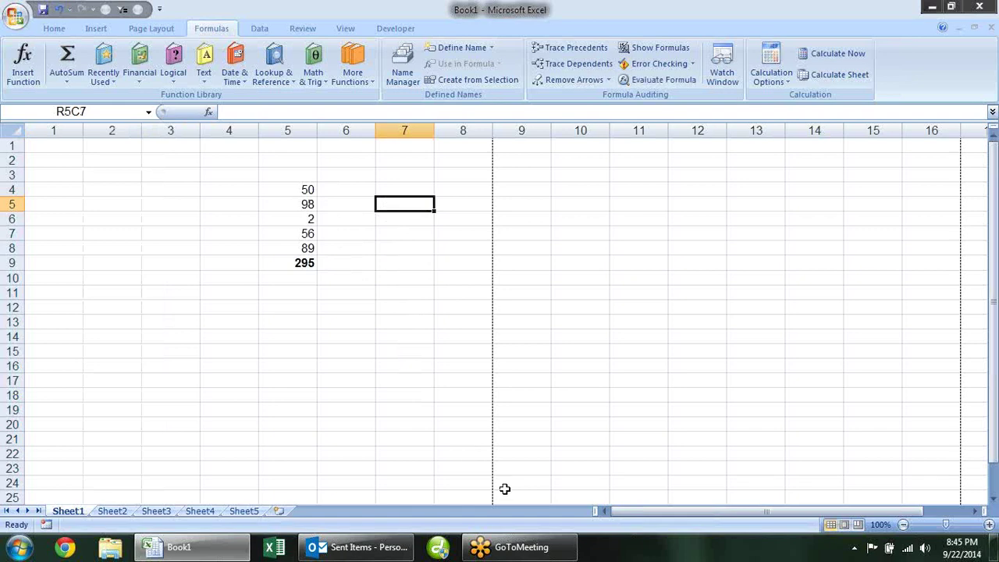
type("=")
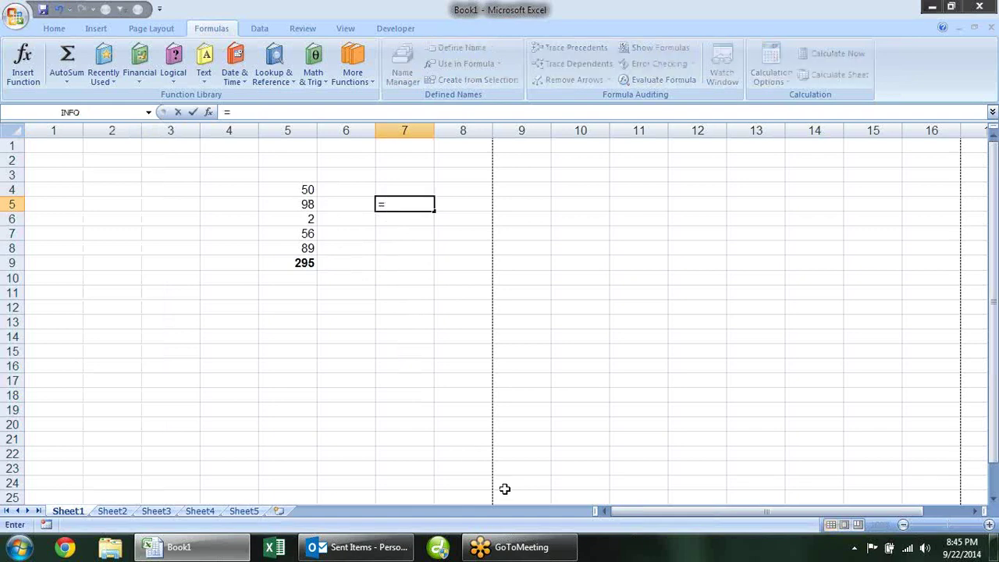
Step: In R5C7, point the formula at R5C9, then R9C9, and nudge the reference with arrow keys
left_click(523, 203)
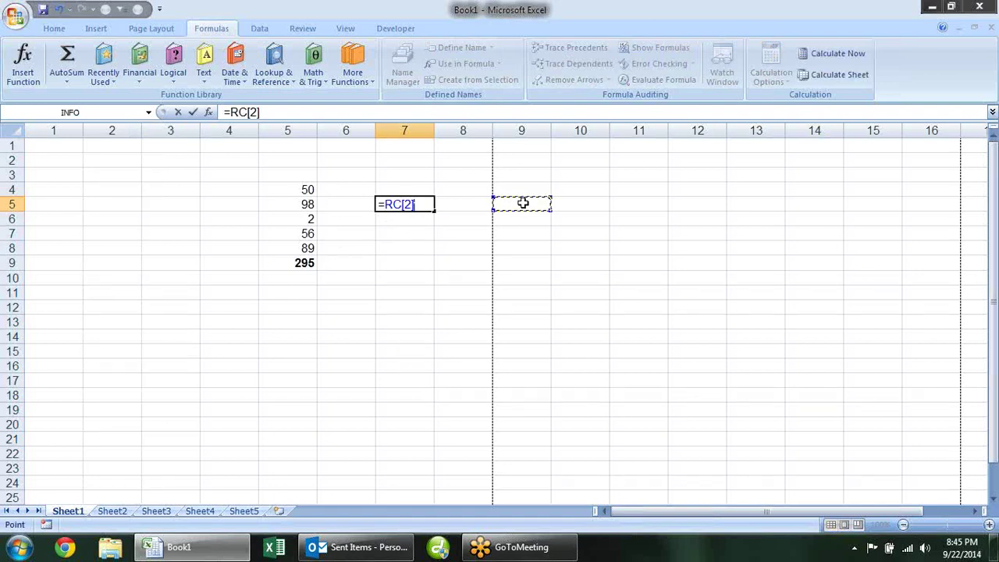
left_click(526, 262)
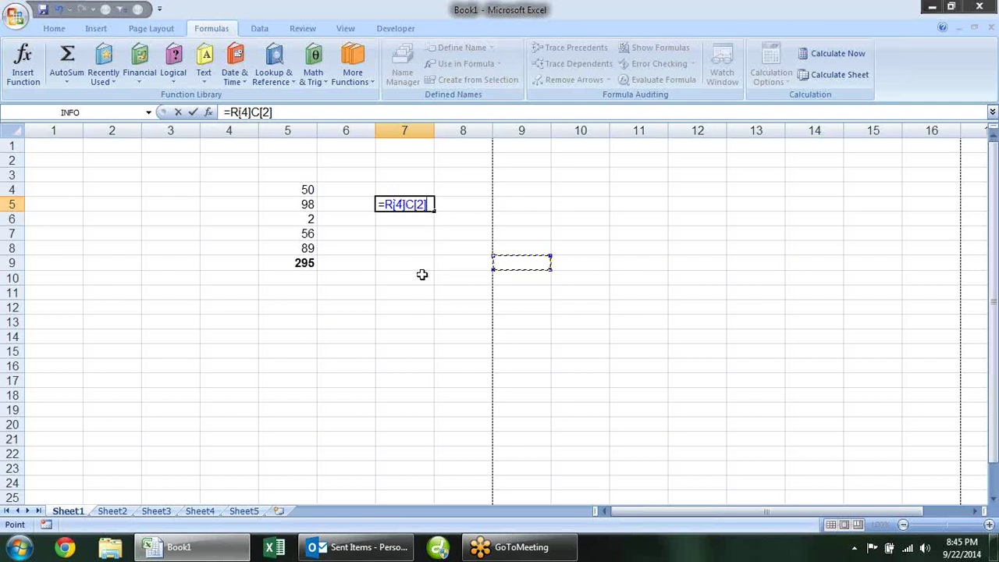
key("Up")
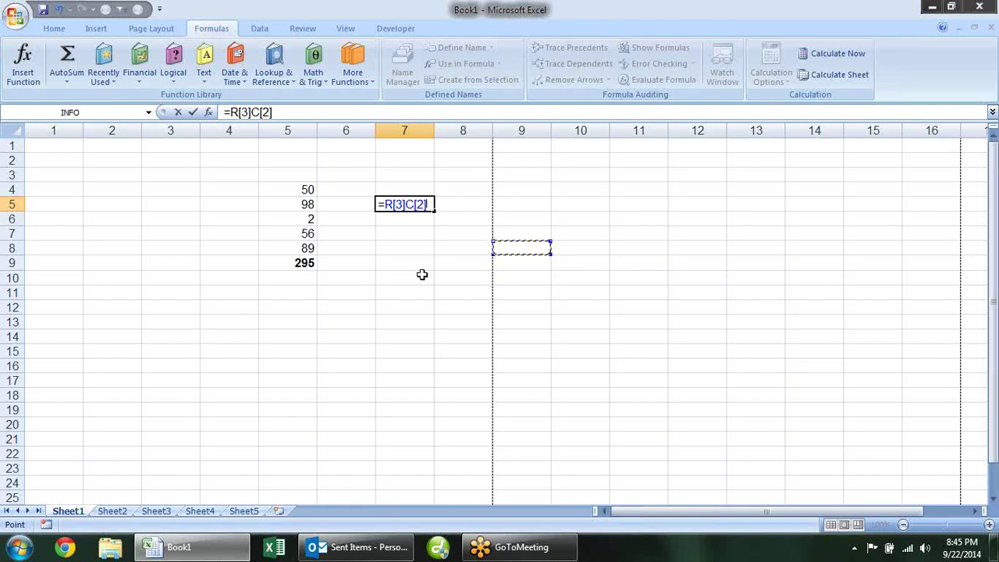
key("Up")
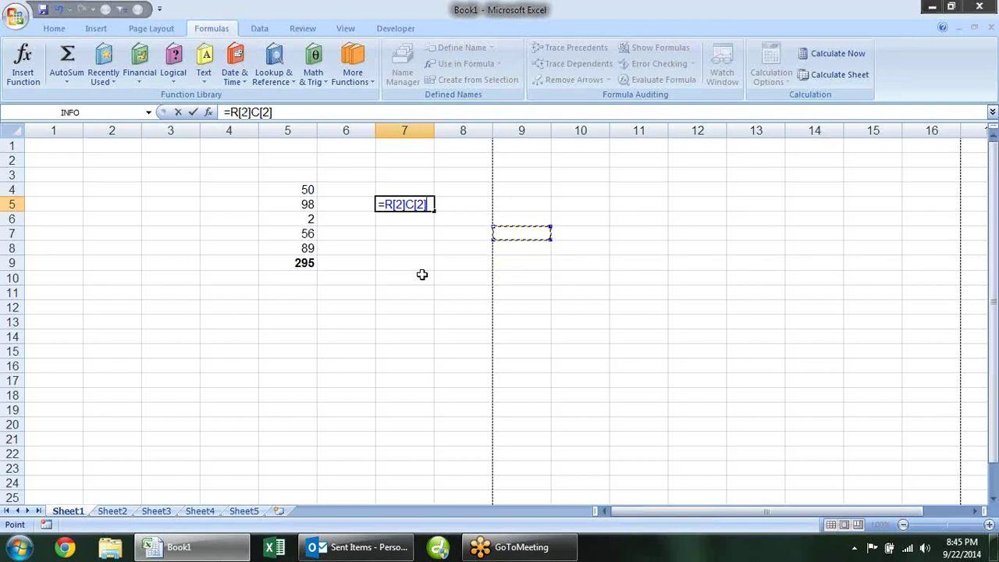
key("Left")
key("Left")
key("Up")
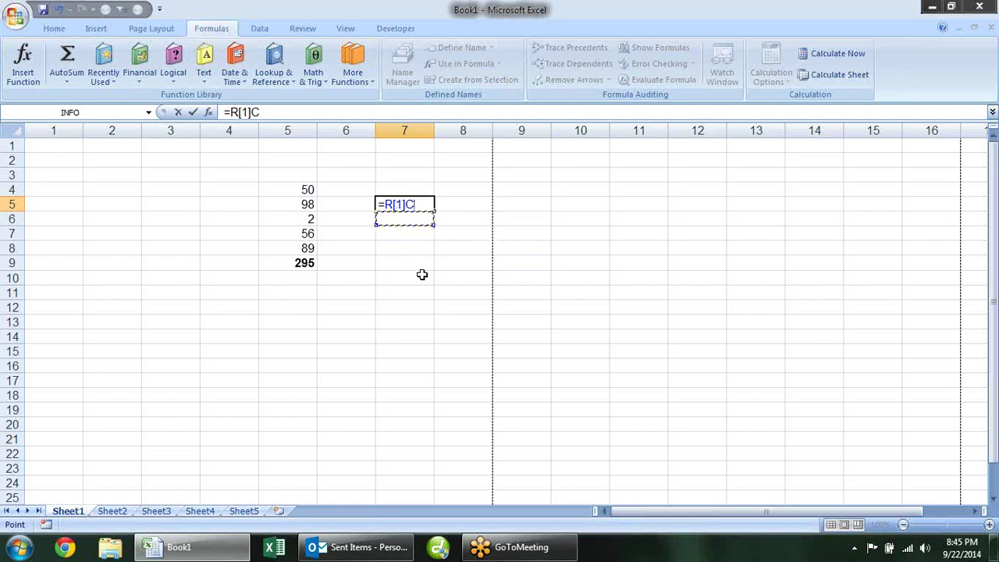
key("Up")
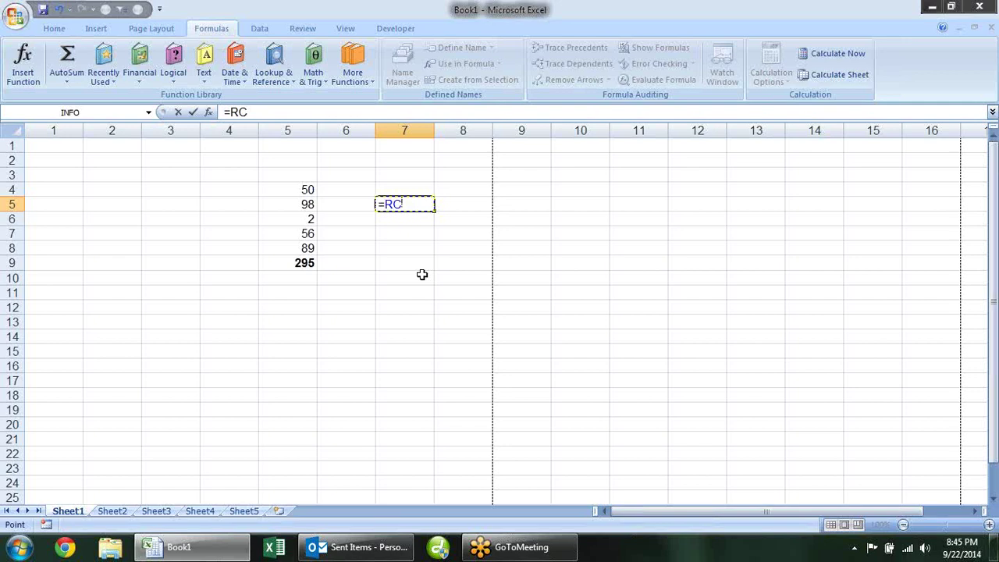
Step: Move the reference onto R2C3 (=R[-3]C[-4]), then cancel the unfinished formula
key("Right")
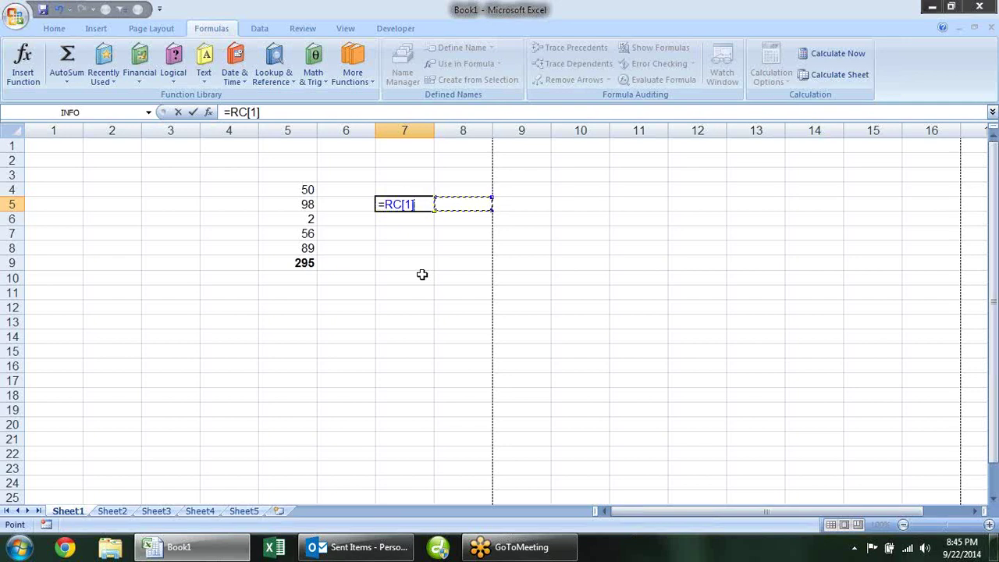
key("Down")
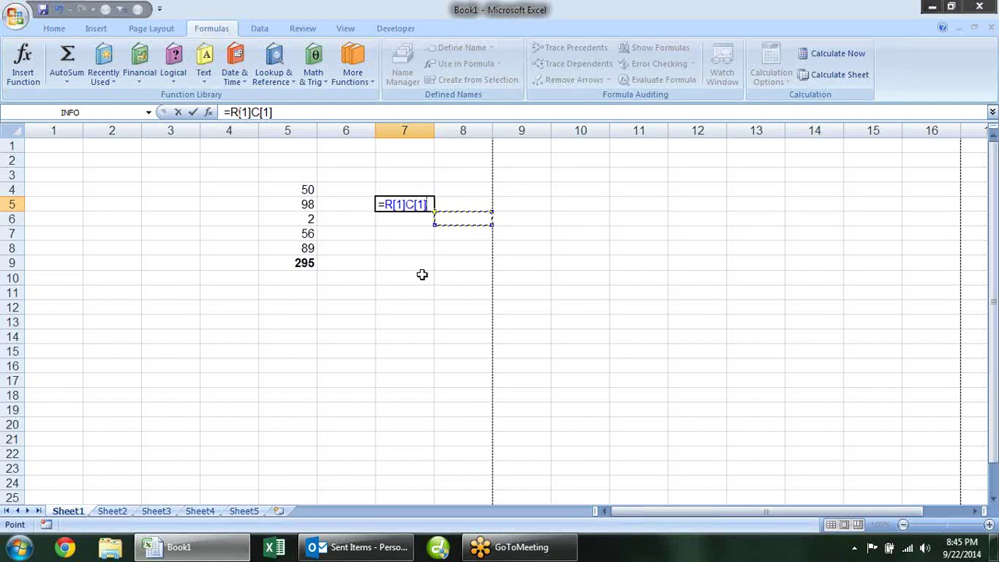
key("Down")
key("Down")
key("Down")
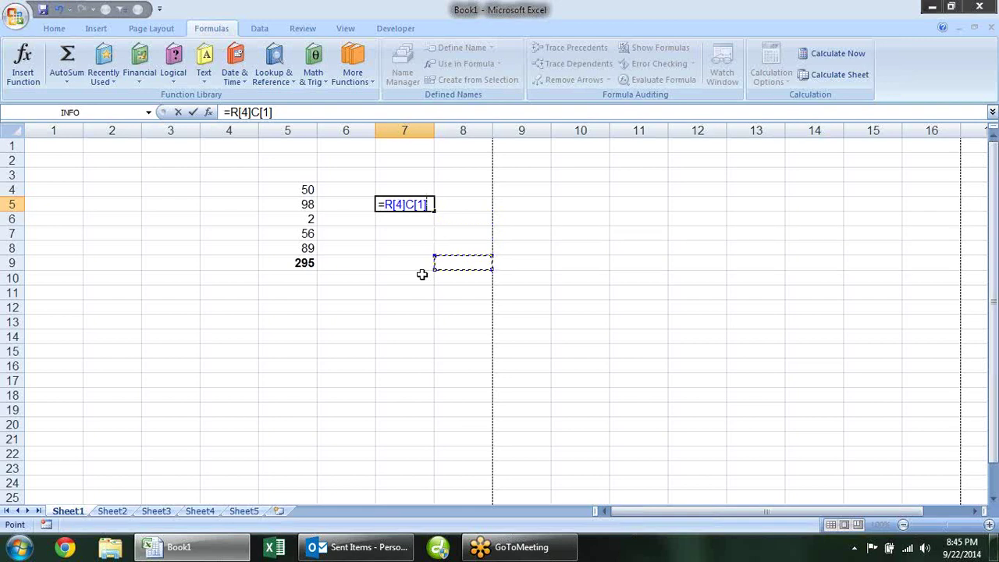
key("Up")
key("Up")
key("Up")
key("Up")
key("Up")
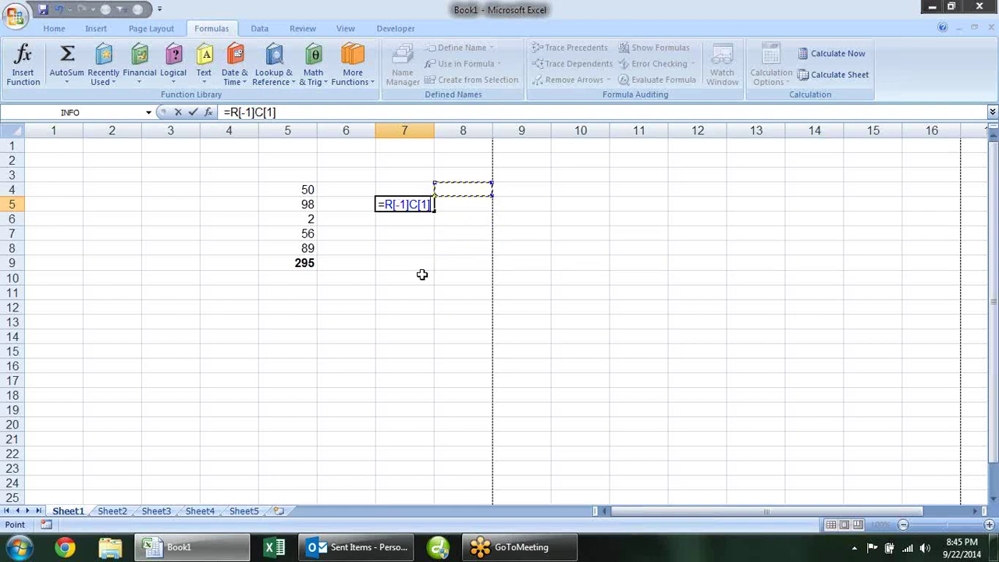
key("Up")
key("Up")
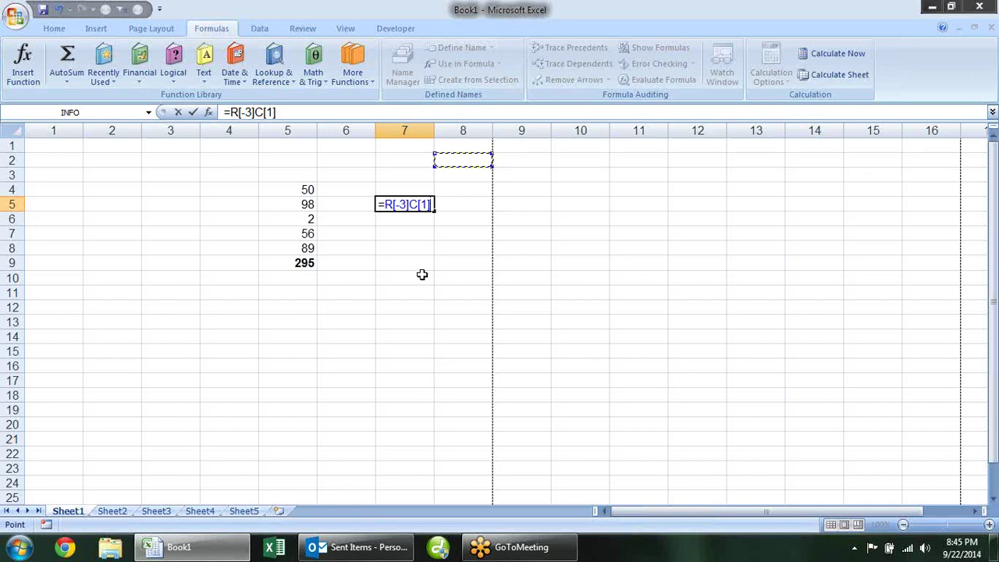
key("Left")
key("Left")
key("Left")
key("Left")
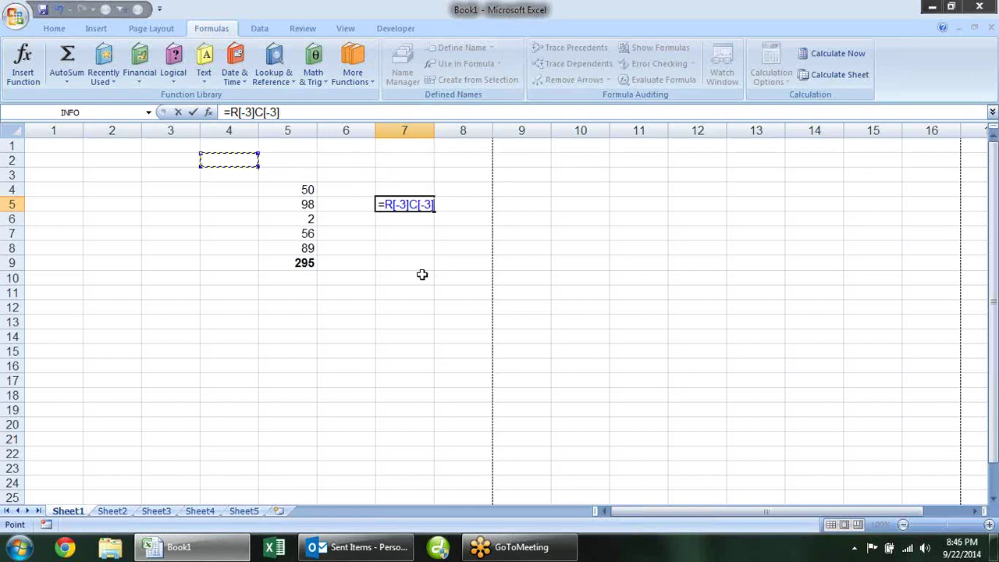
key("Down")
key("Down")
key("Left")
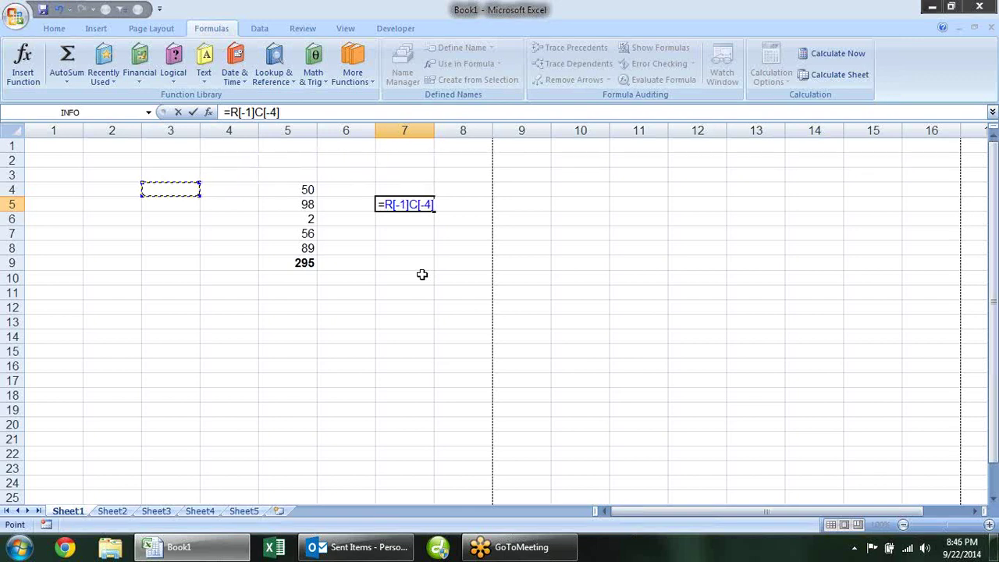
key("Up")
key("Up")
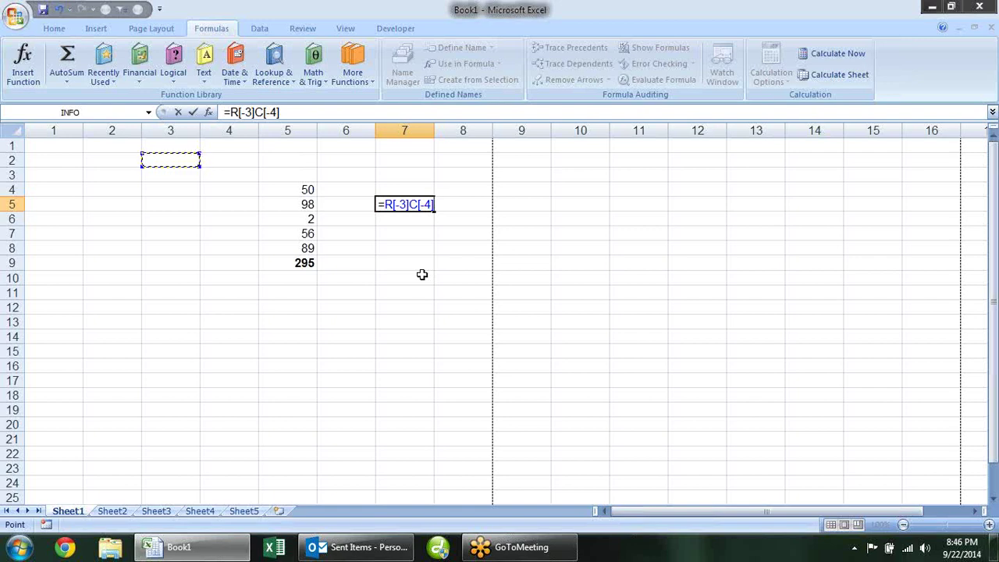
key("Escape")
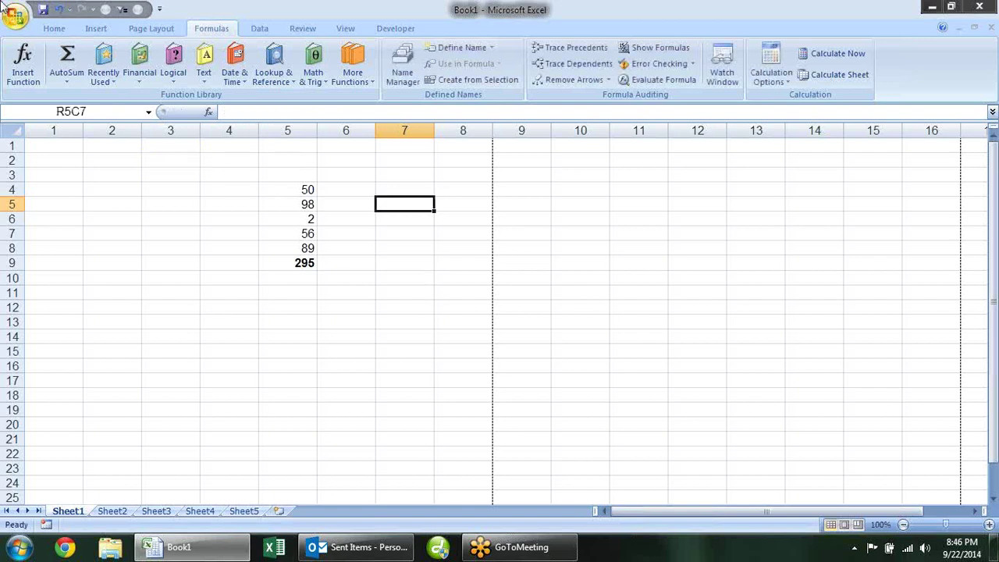
Step: Uncheck R1C1 reference style in Excel Options > Formulas to return to lettered columns
left_click(26, 18)
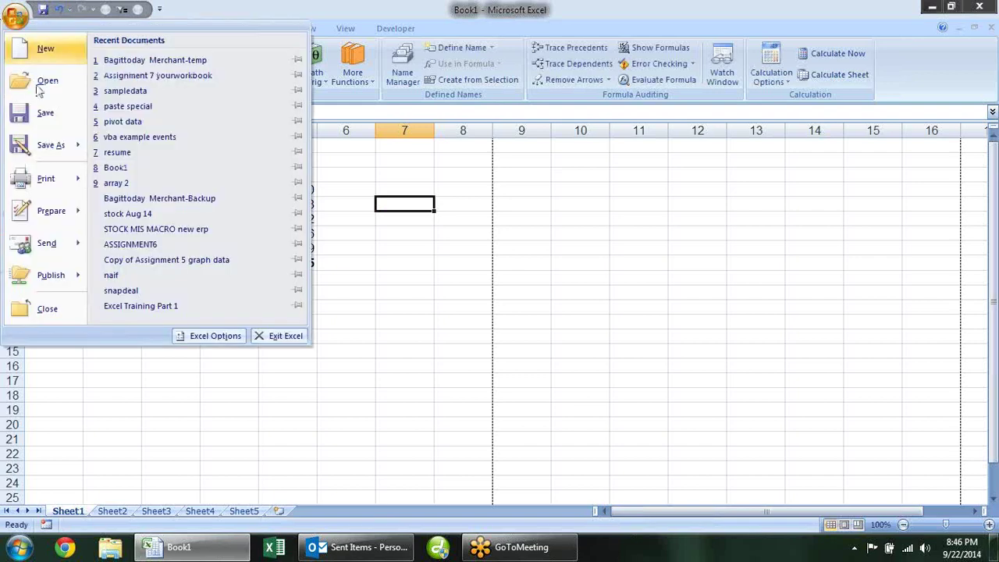
left_click(203, 335)
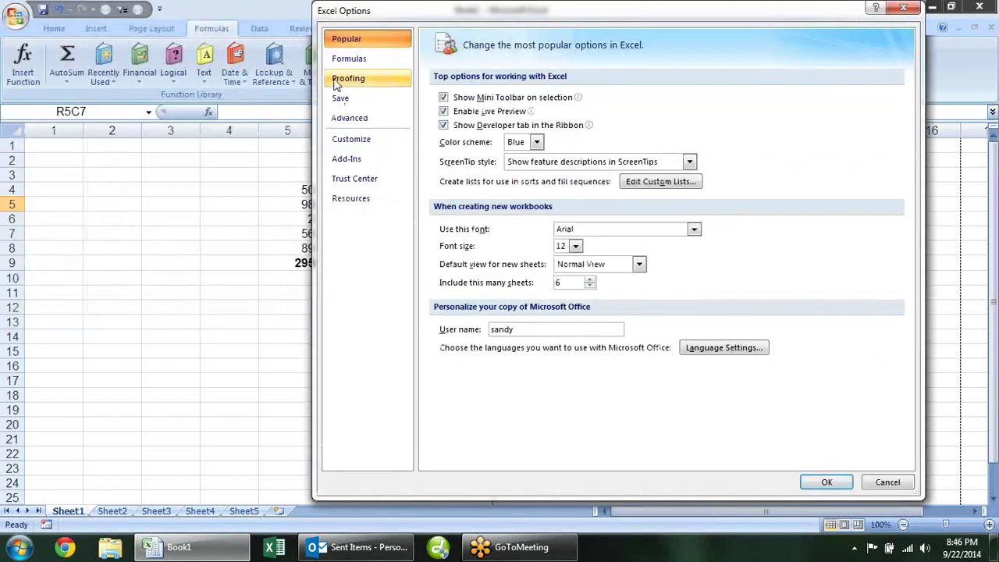
left_click(349, 58)
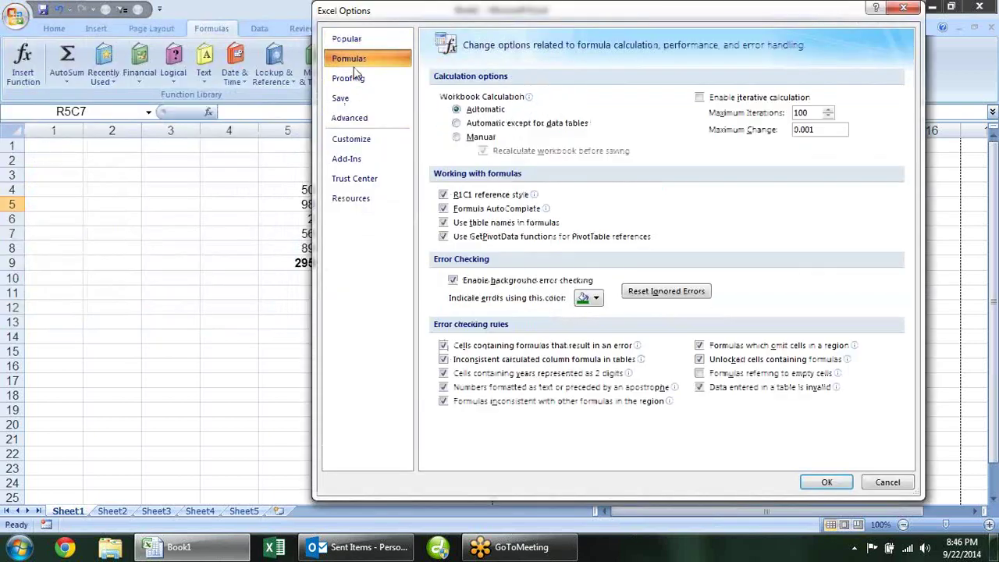
left_click(444, 194)
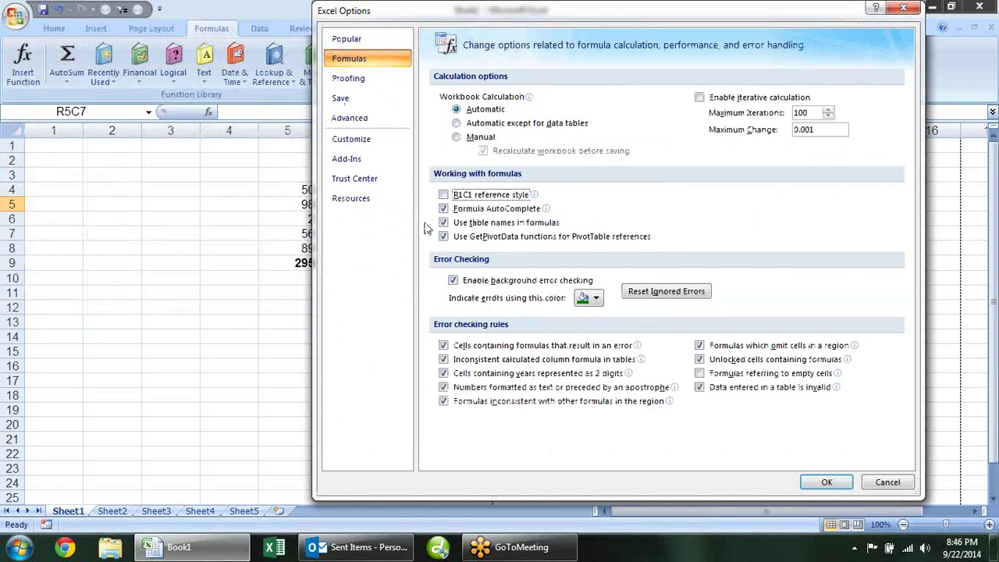
left_click(812, 481)
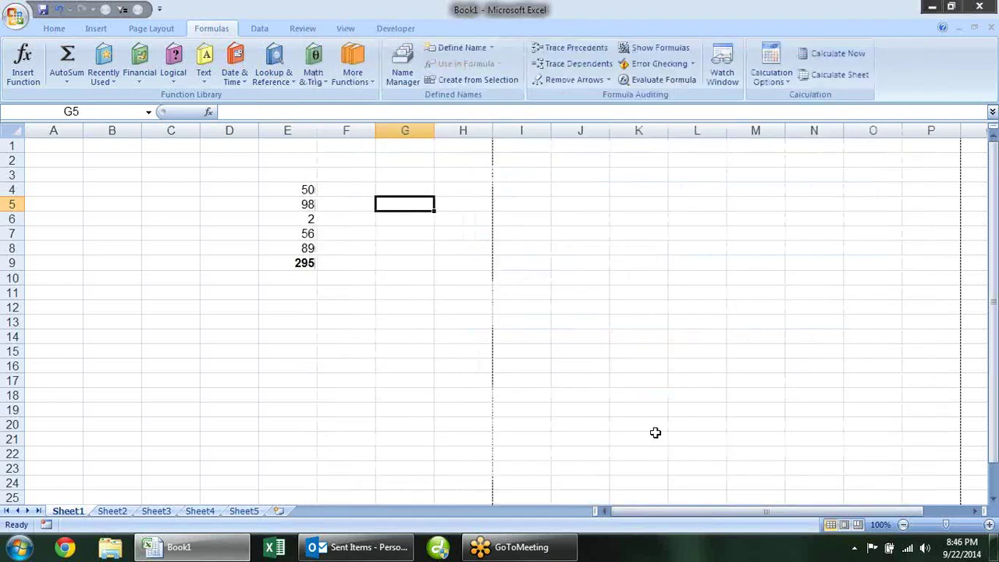
Step: Enter 0002 in cell G7, which Excel displays as 2
left_click(382, 238)
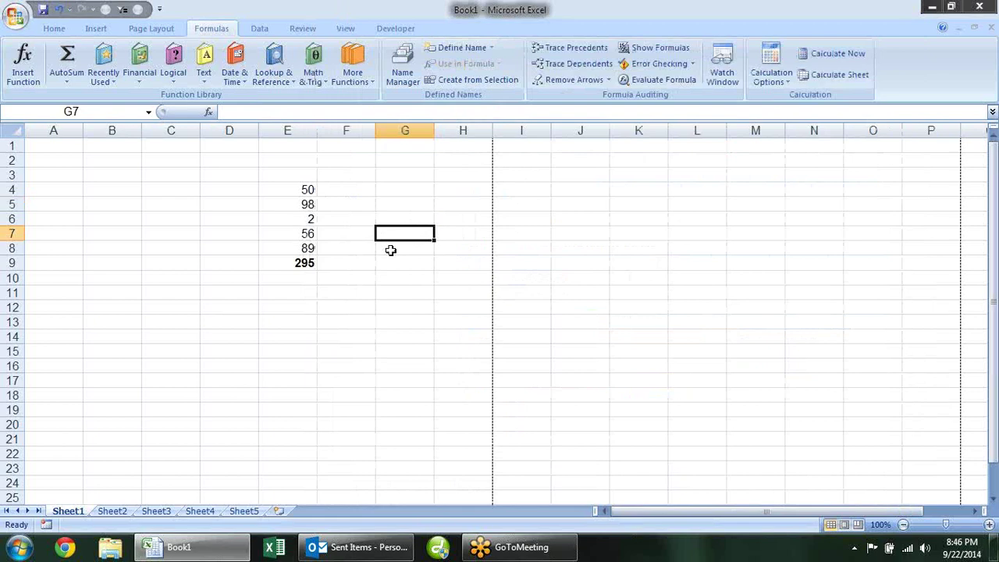
type("00")
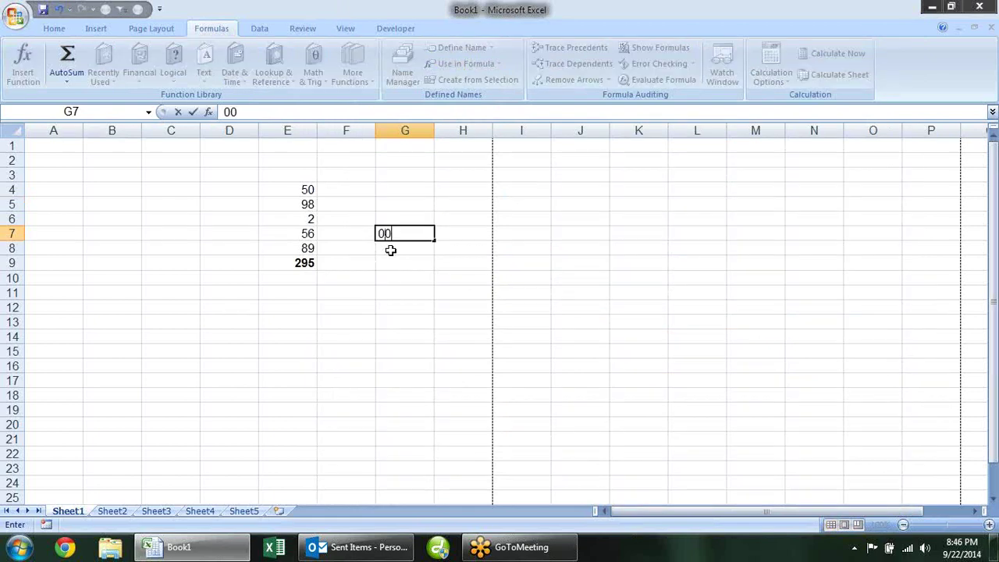
type("0")
type("2")
key("Return")
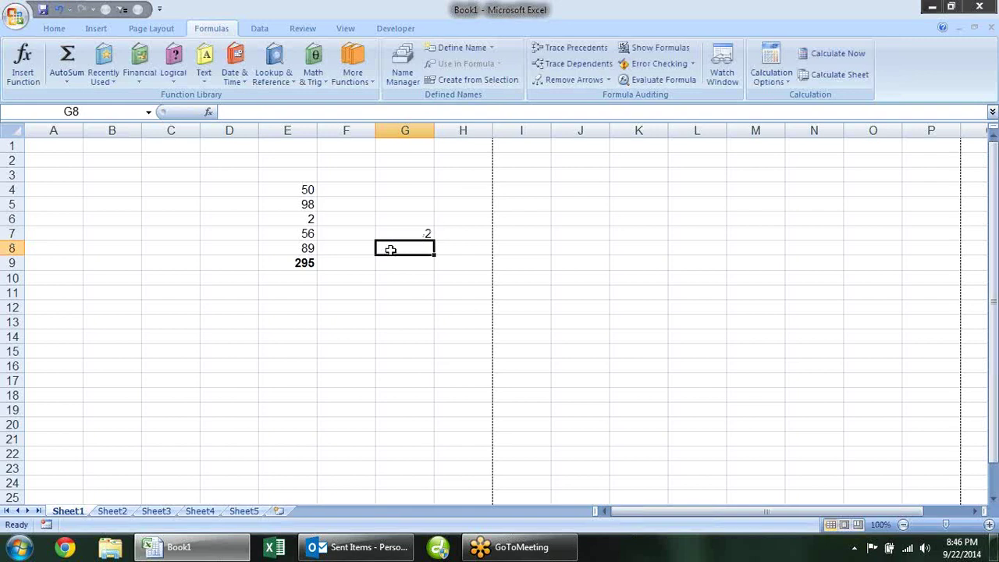
mouse_move(532, 548)
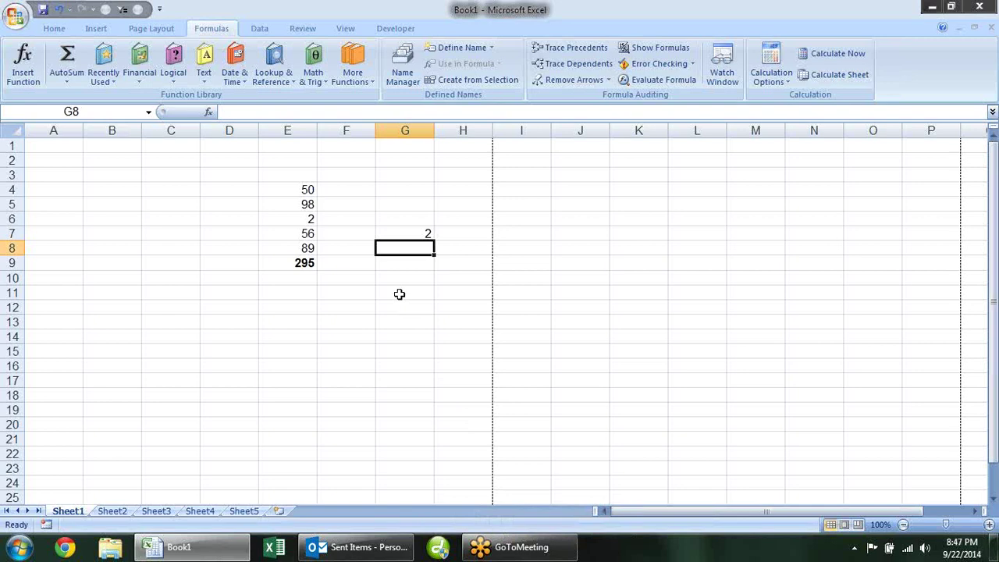
Step: Enter '00023658 in G8 and '00002356 in G9 as apostrophe-prefixed text
type("(")
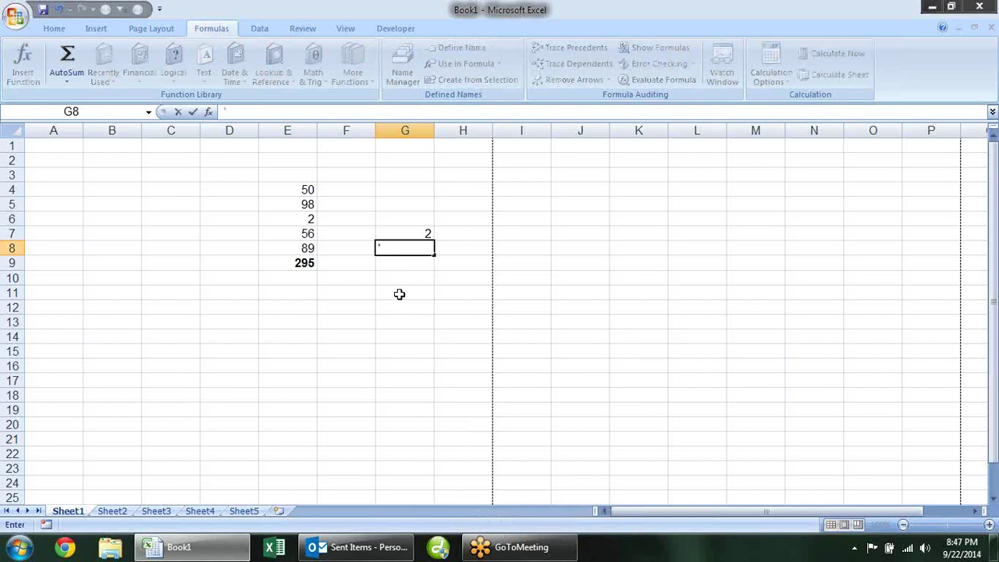
type("000")
type("23658")
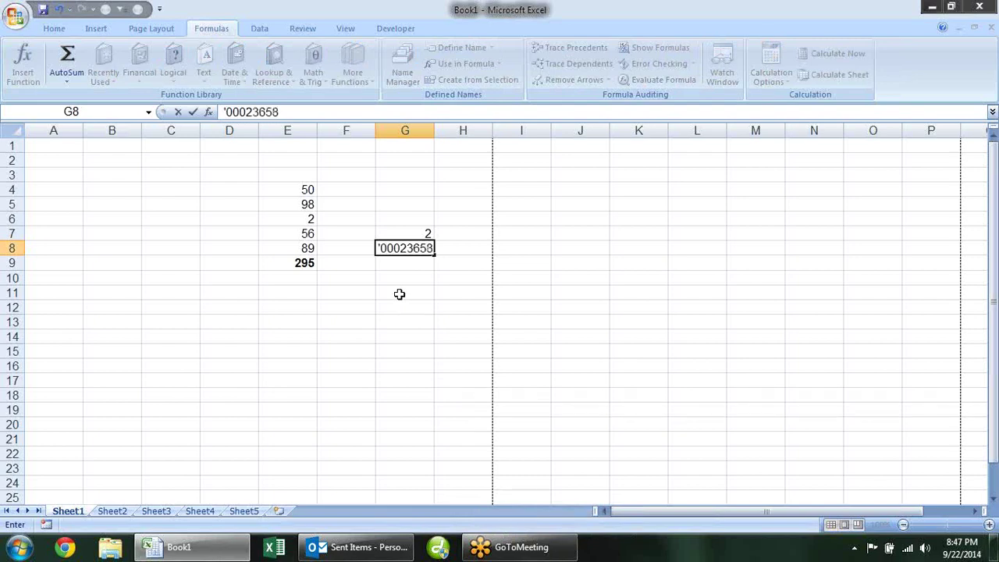
key("Return")
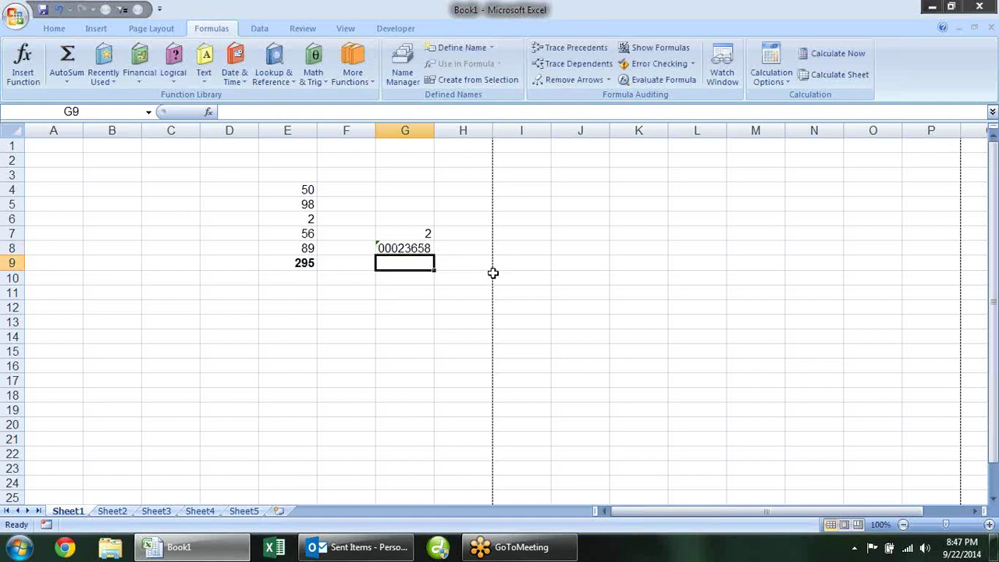
type("'")
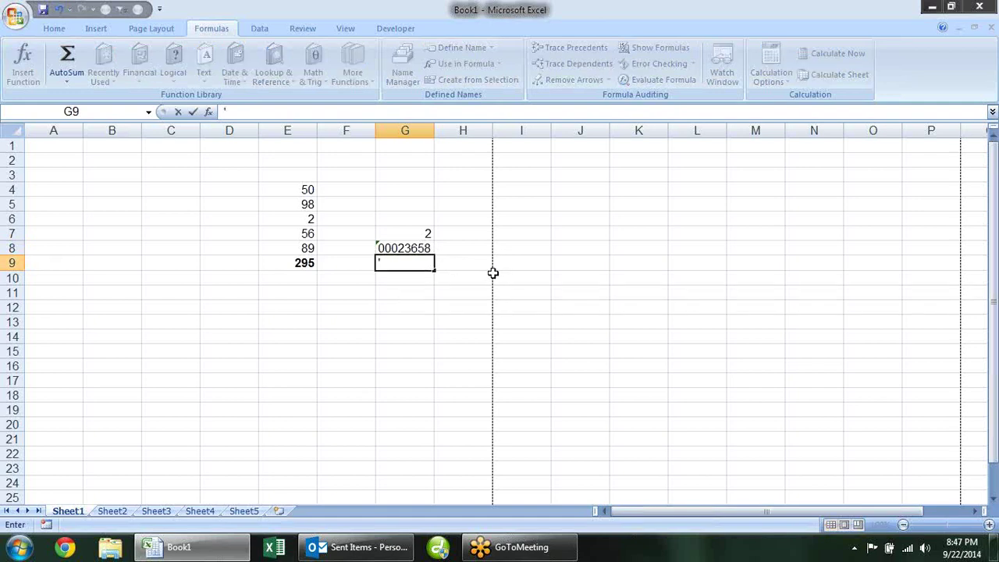
type("0000")
type("2")
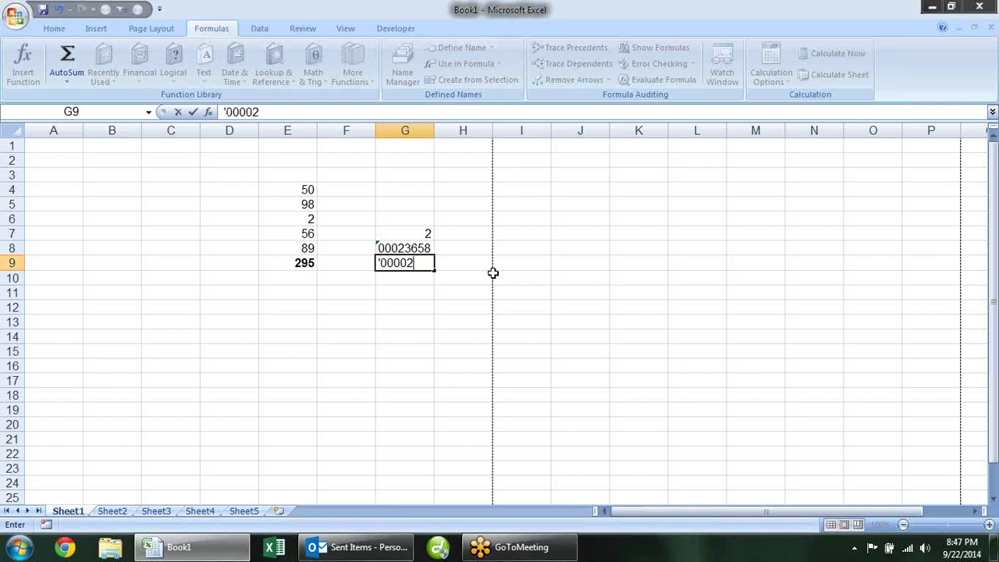
type("356")
key("Return")
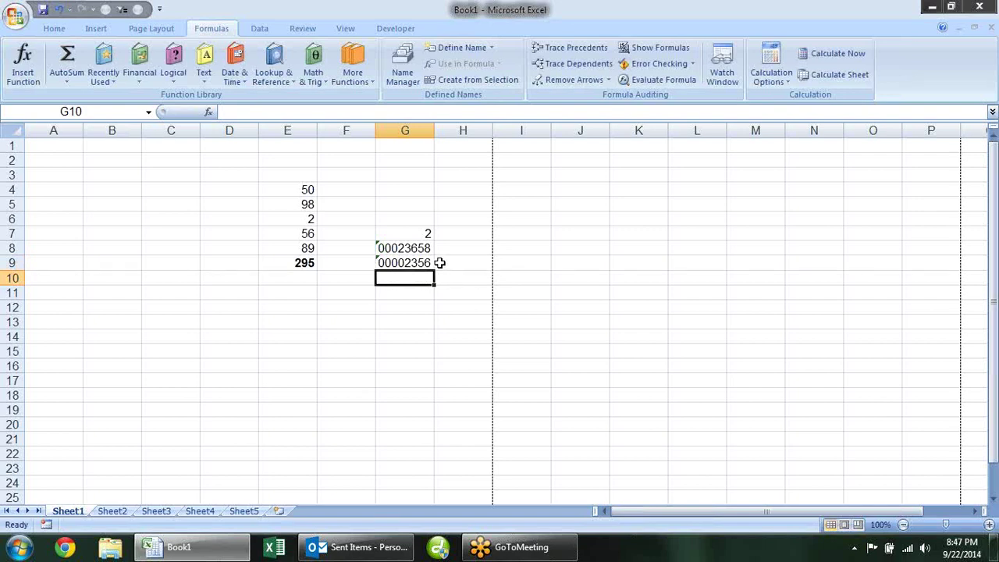
Step: Select G9 and G8 to see their number-stored-as-text warnings
left_click(414, 262)
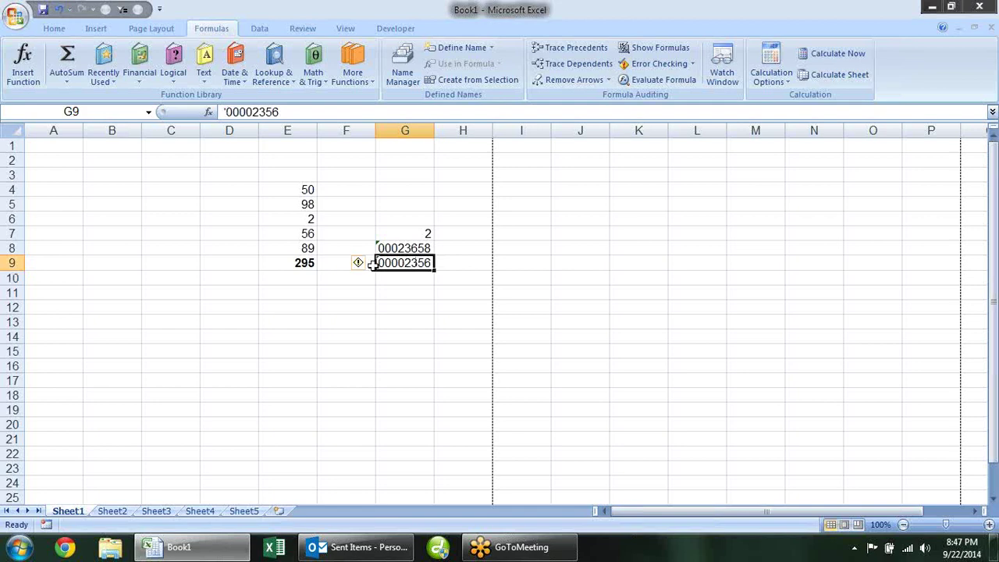
left_click(409, 289)
left_click(400, 263)
left_click(402, 248)
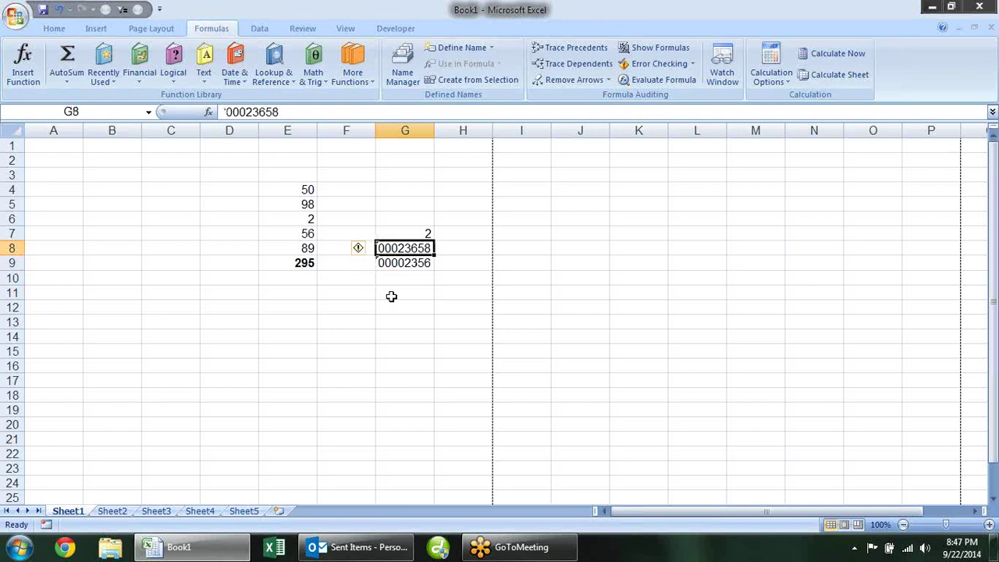
left_click(390, 295)
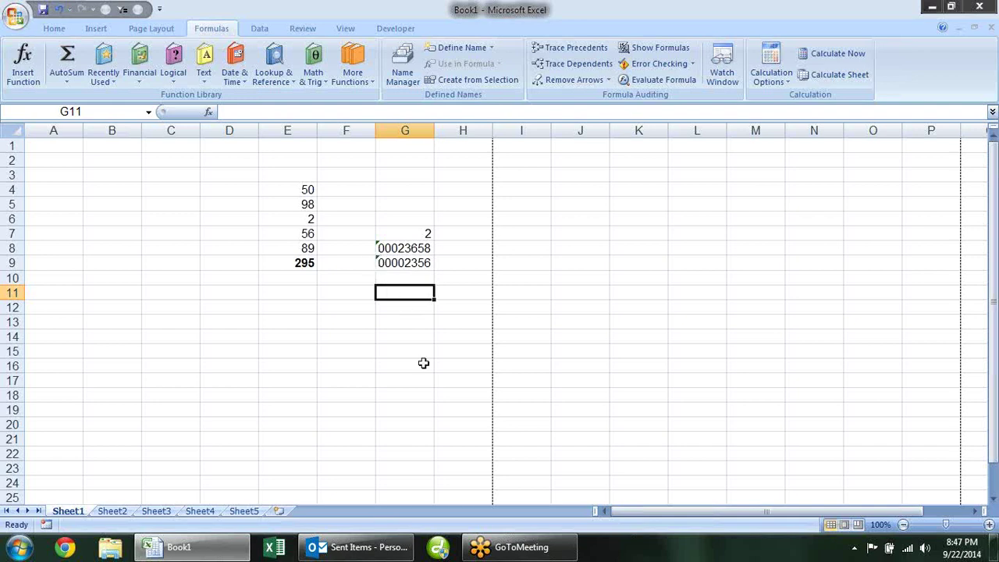
Step: Convert G8's text 00023658 to the number 23658 with the error smart tag's Convert to Number
left_click(382, 252)
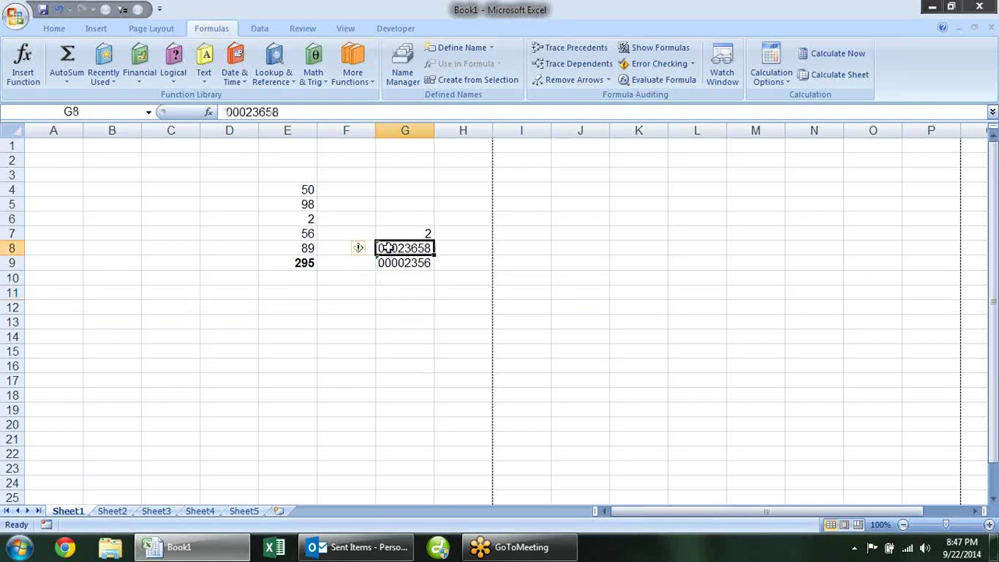
left_click(393, 264)
left_click(391, 248)
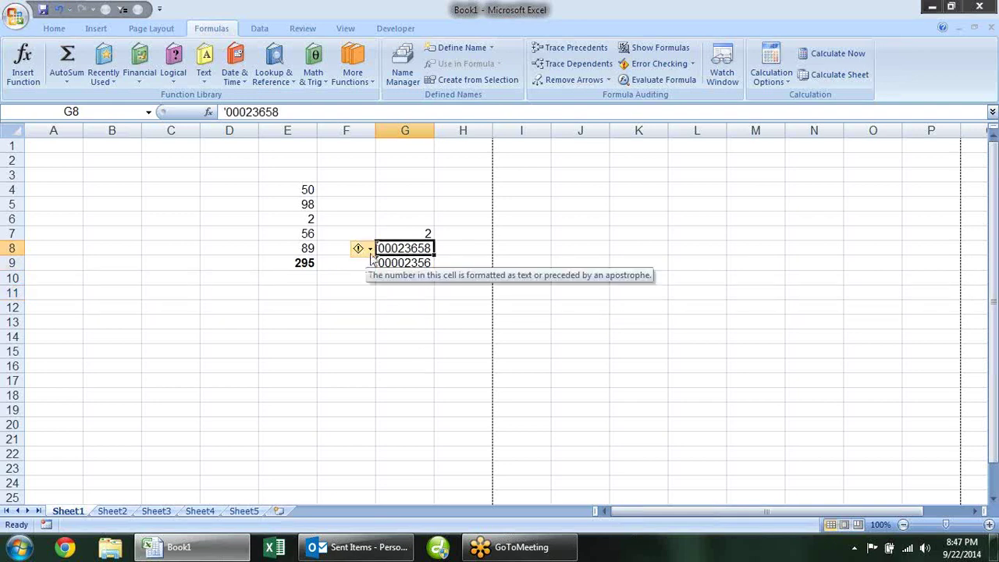
left_click(371, 251)
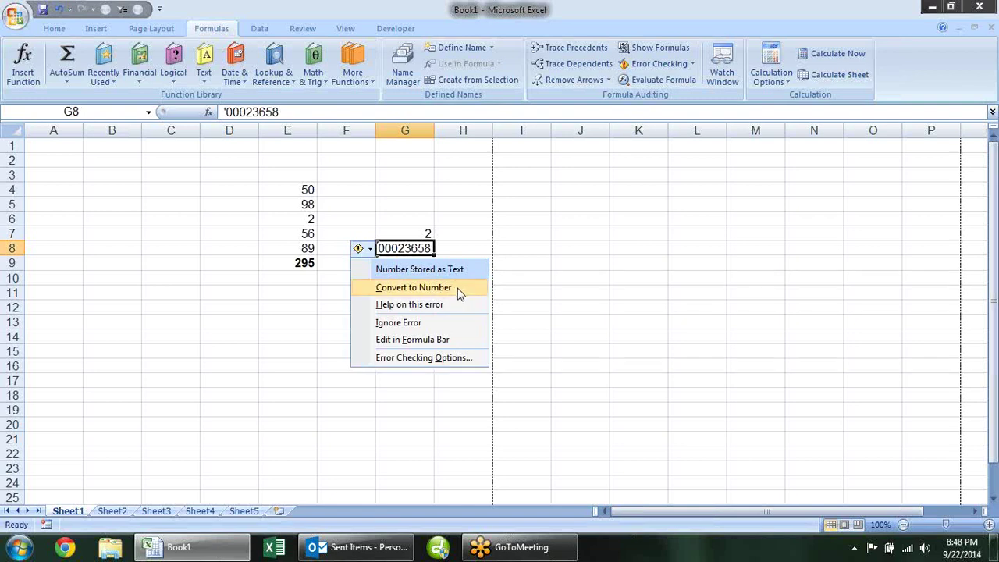
left_click(460, 289)
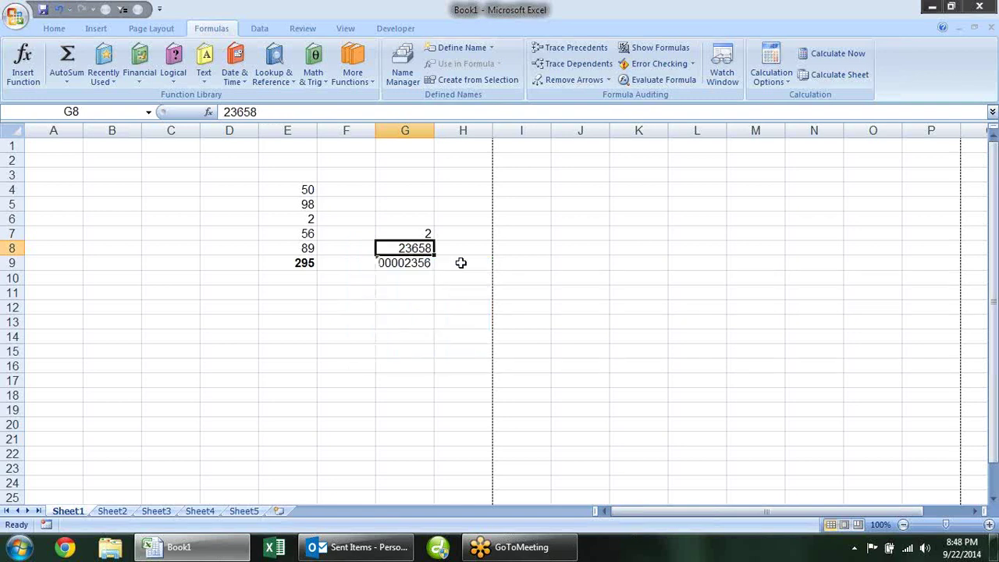
Step: Select G9 to show its number-stored-as-text warning, leaving 00002356 as text
left_click(512, 264)
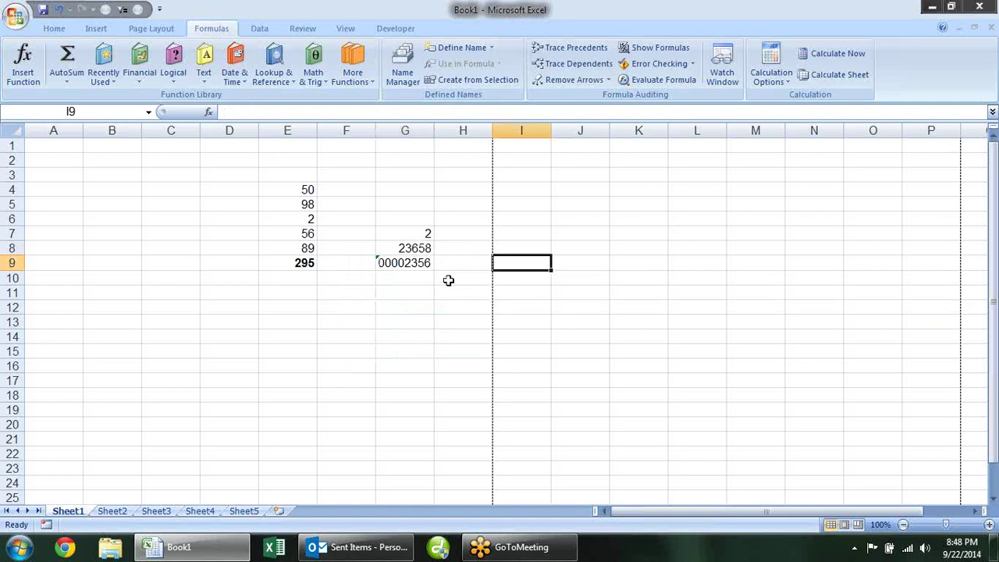
left_click(430, 266)
left_click(429, 304)
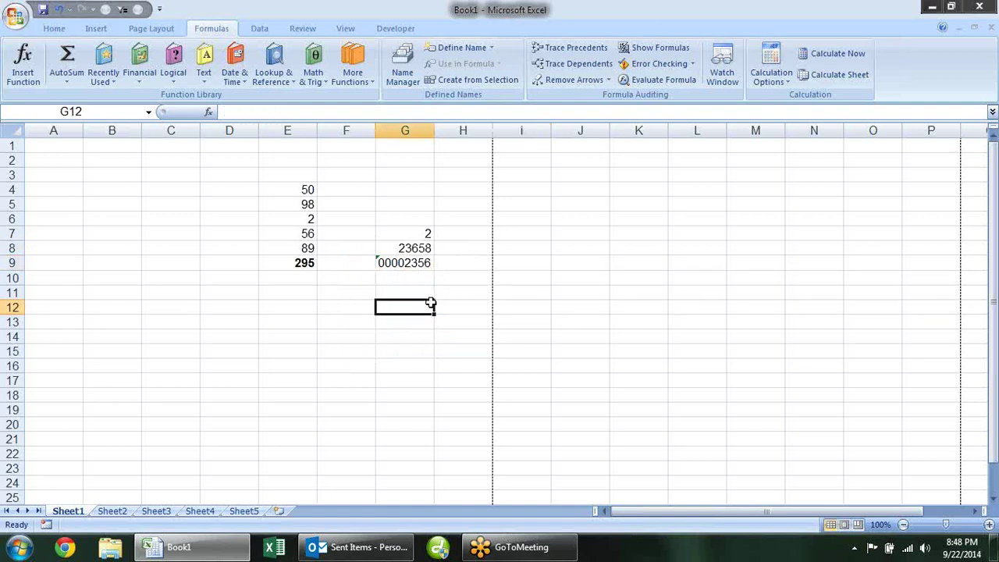
left_click(404, 263)
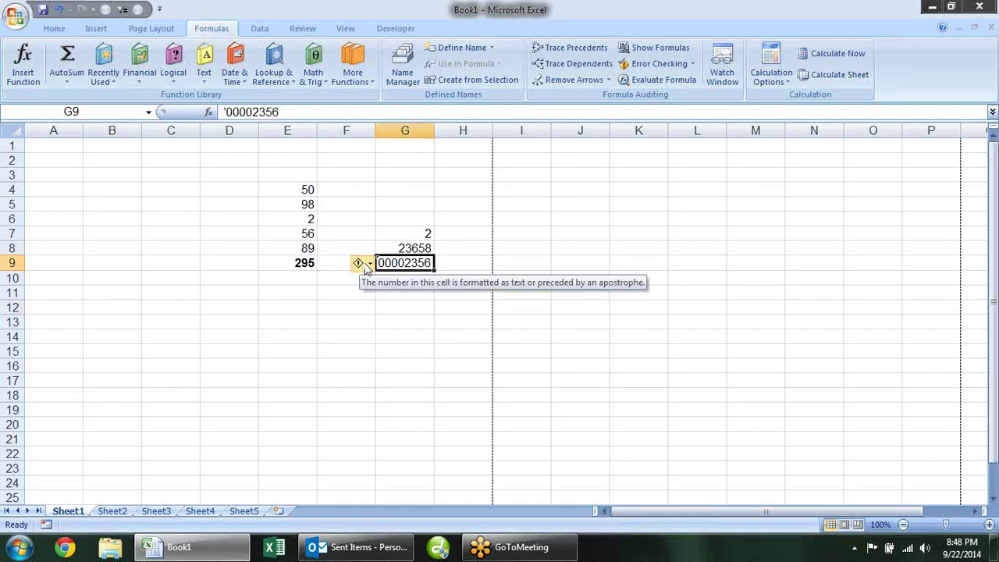
left_click(494, 332)
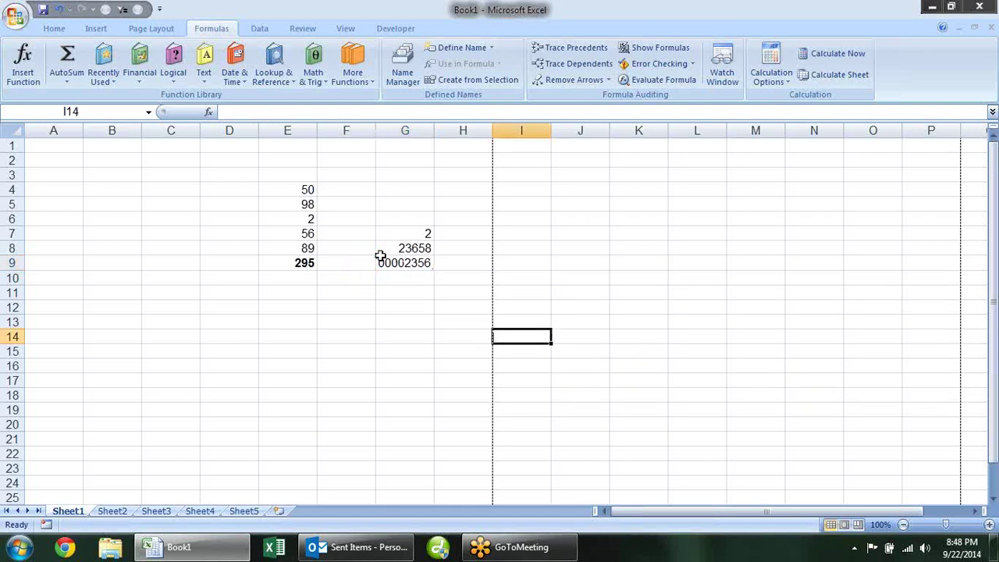
left_click(389, 266)
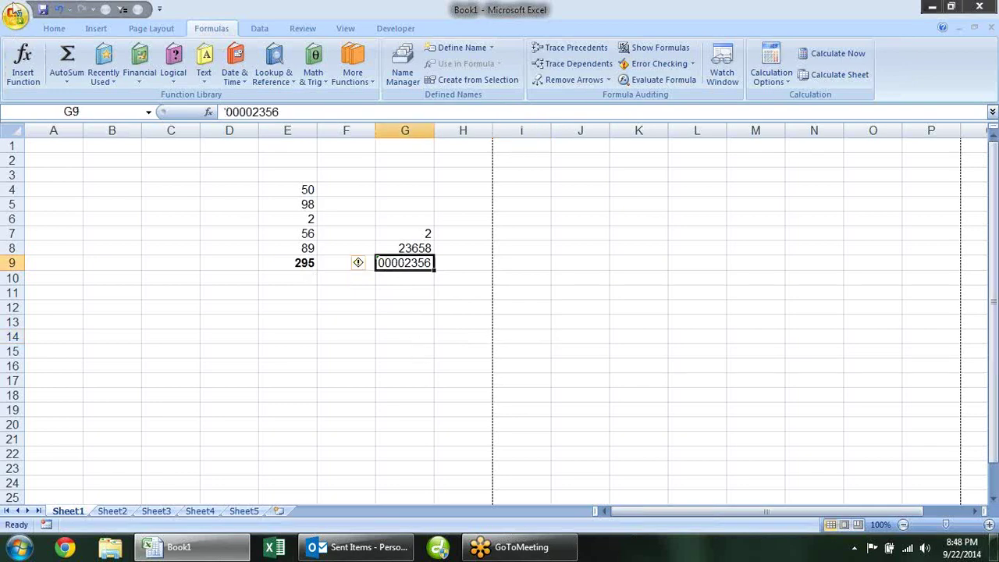
Step: Uncheck 'Numbers formatted as text or preceded by an apostrophe' in Excel Options > Formulas
left_click(15, 16)
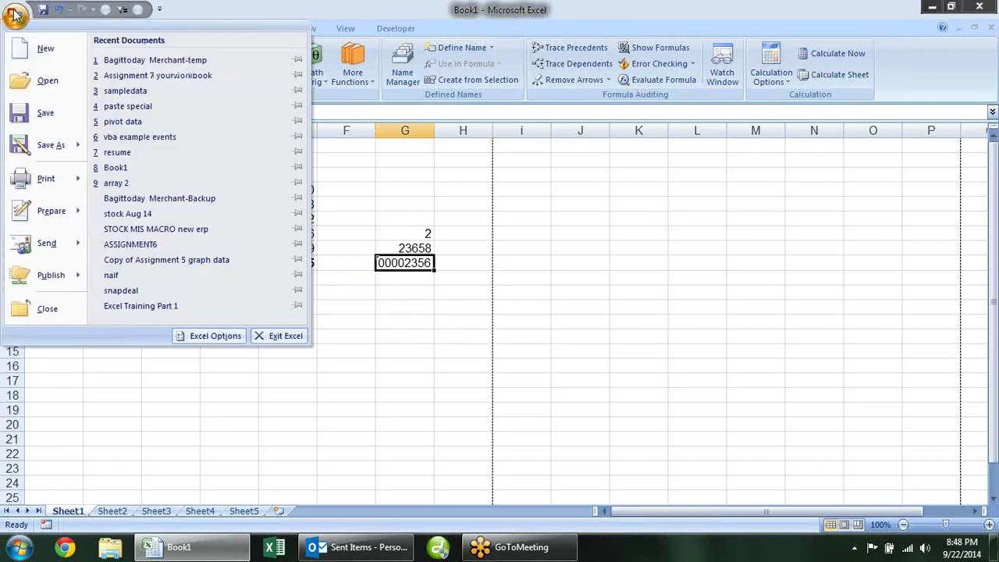
left_click(190, 337)
left_click(385, 67)
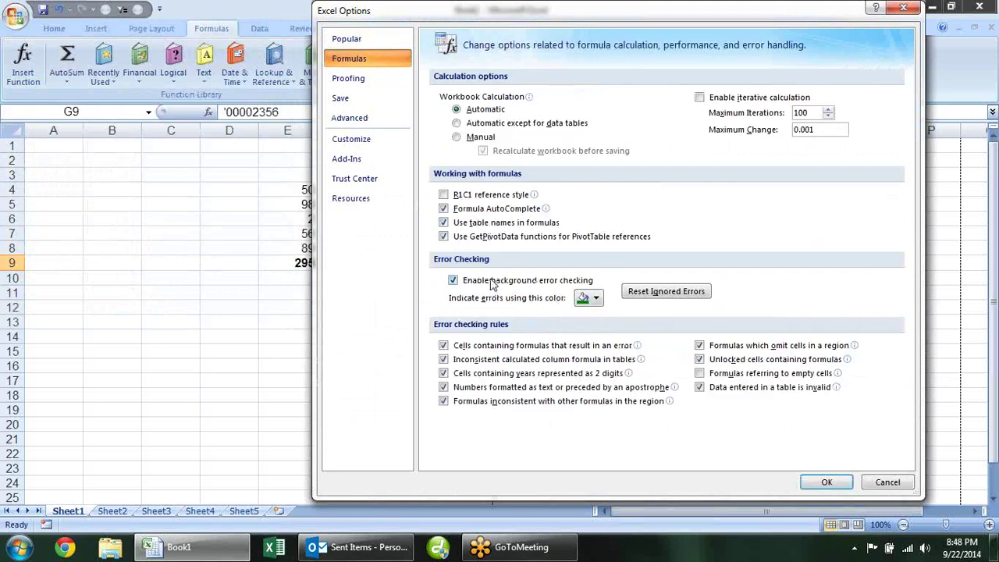
left_click(587, 298)
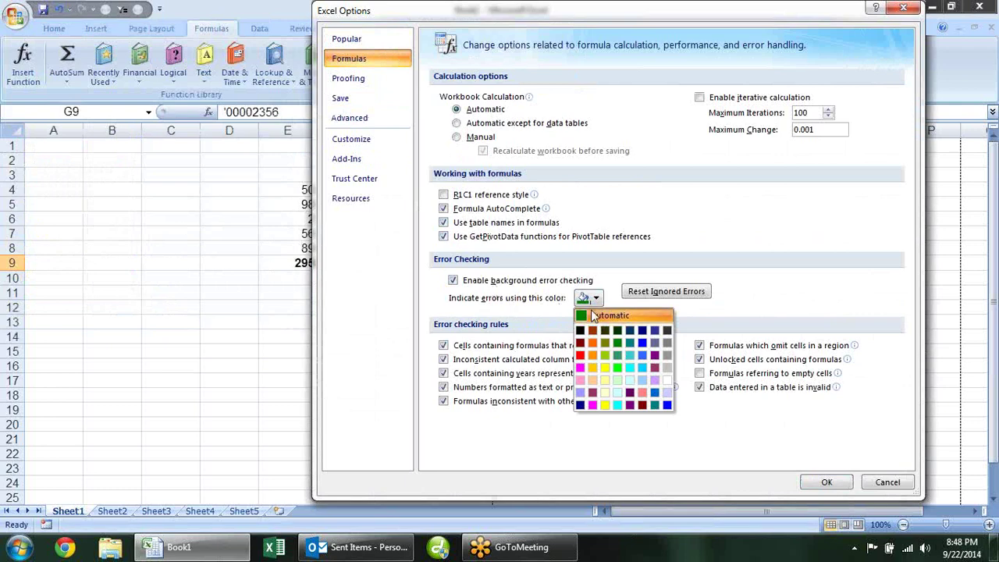
left_click(787, 304)
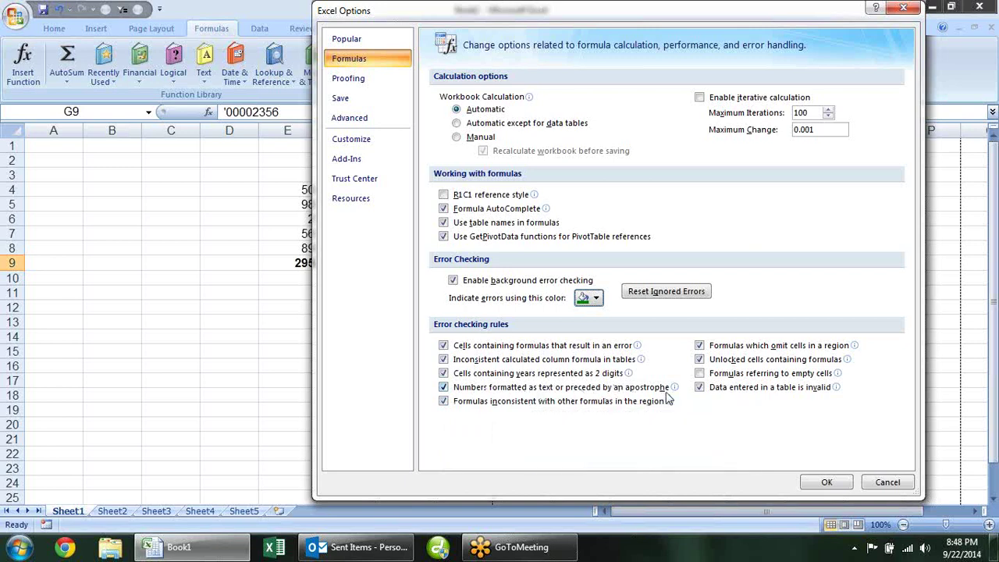
mouse_move(667, 398)
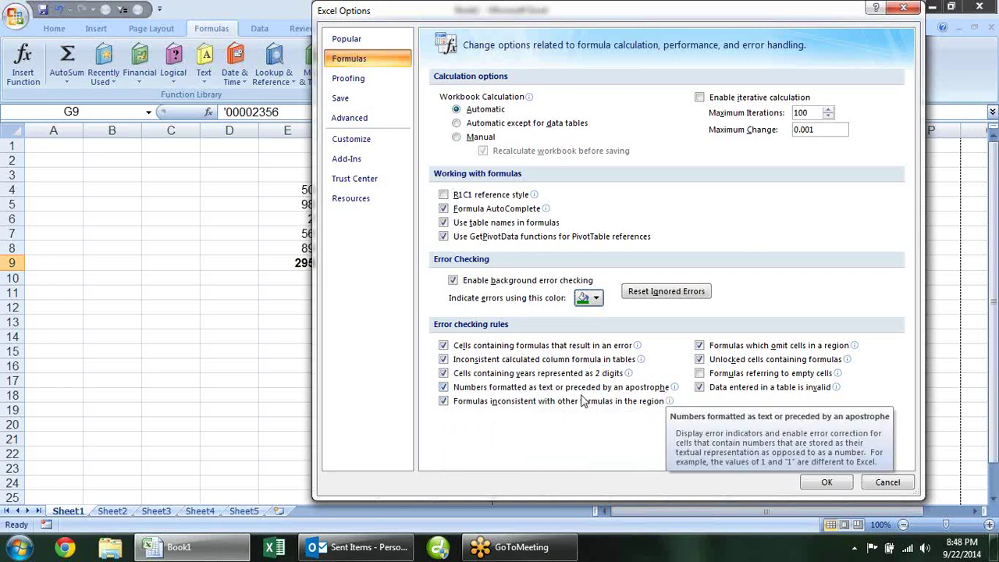
left_click(463, 392)
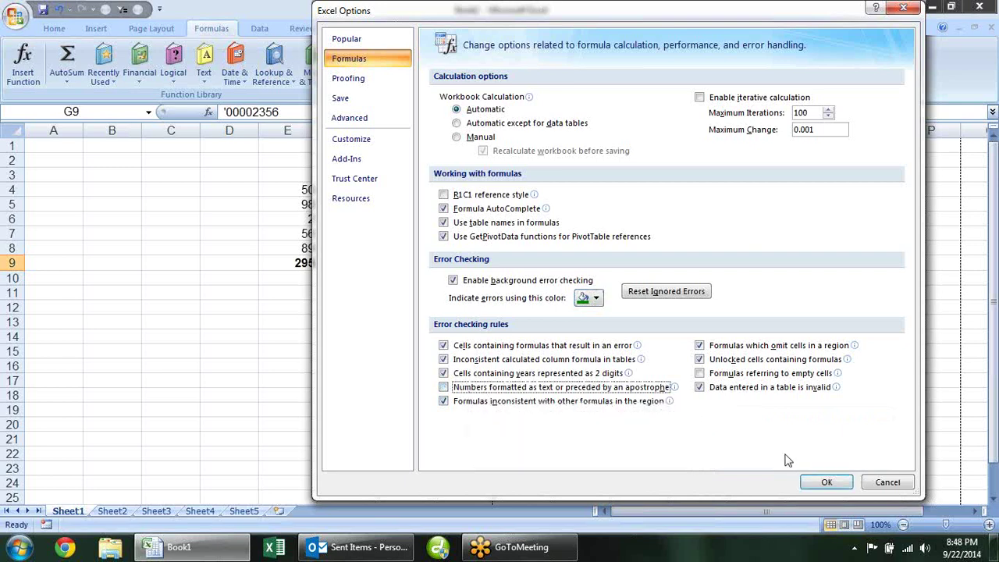
left_click(829, 482)
Step: Select G9 to confirm 00002356 no longer carries a warning flag
left_click(483, 370)
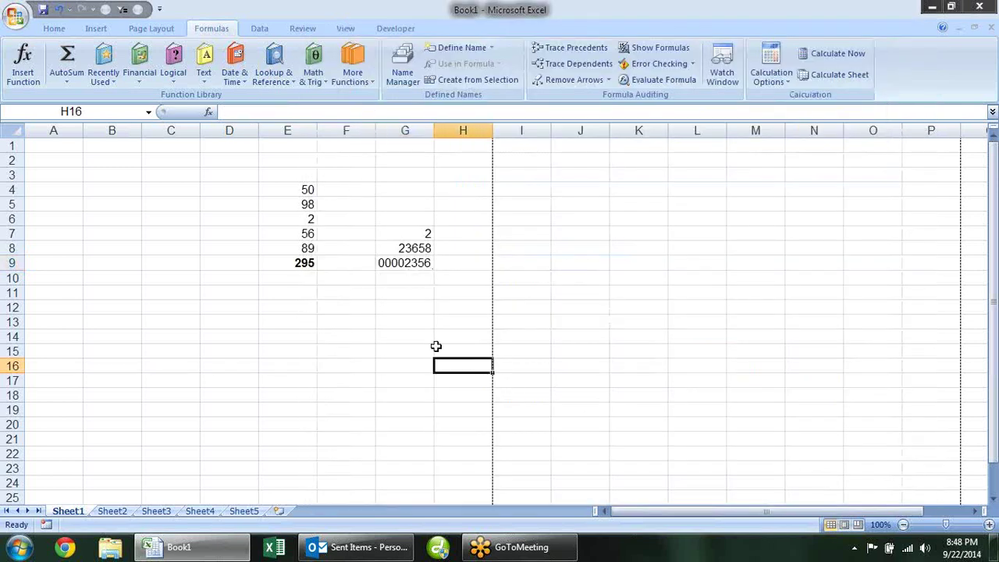
left_click(427, 267)
left_click(448, 336)
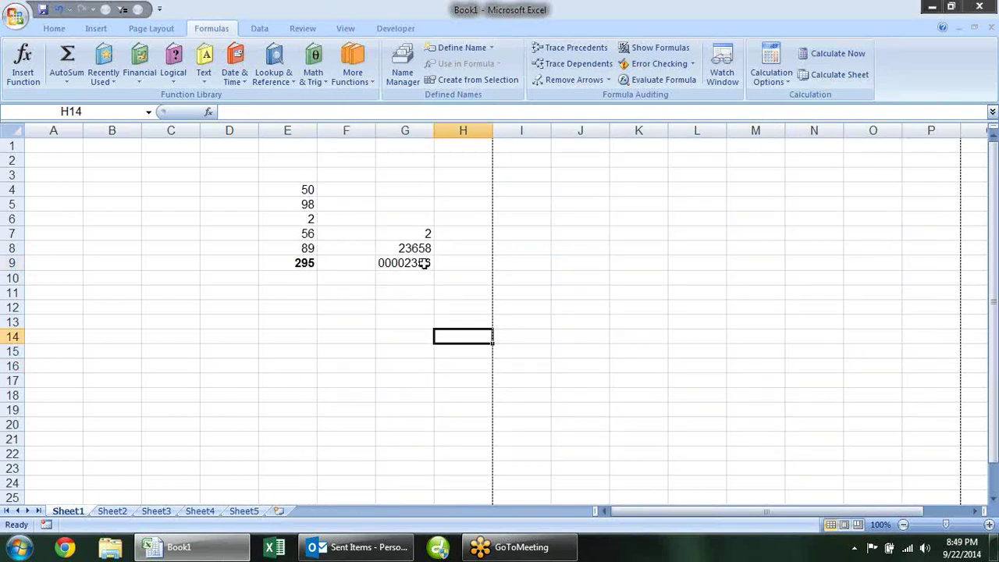
Step: Select G9 to check 00002356 while the text-number check is off
left_click(424, 264)
left_click(453, 337)
left_click(412, 260)
Step: Re-check 'Numbers formatted as text or preceded by an apostrophe' in Excel Options > Formulas
left_click(16, 15)
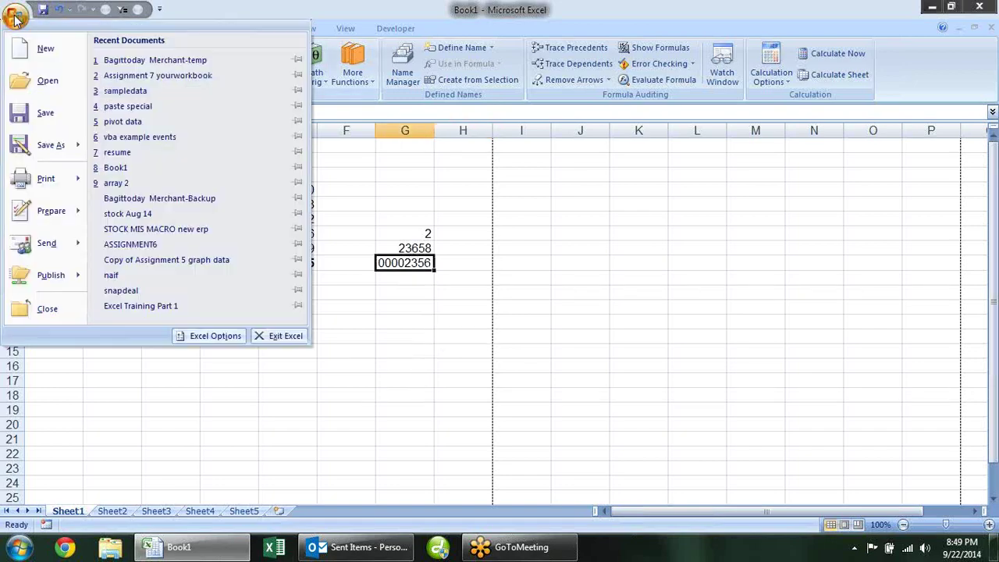
left_click(221, 338)
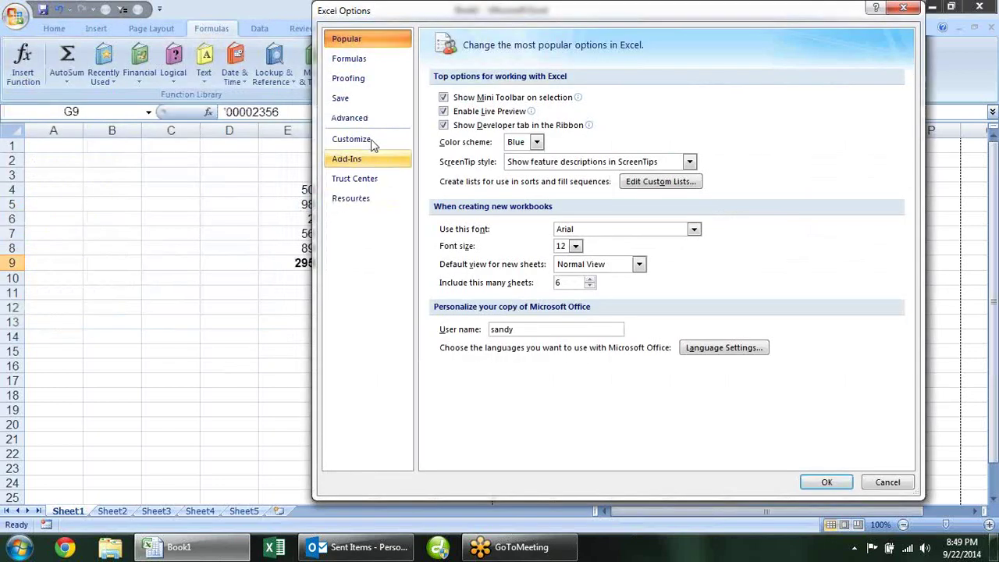
left_click(383, 62)
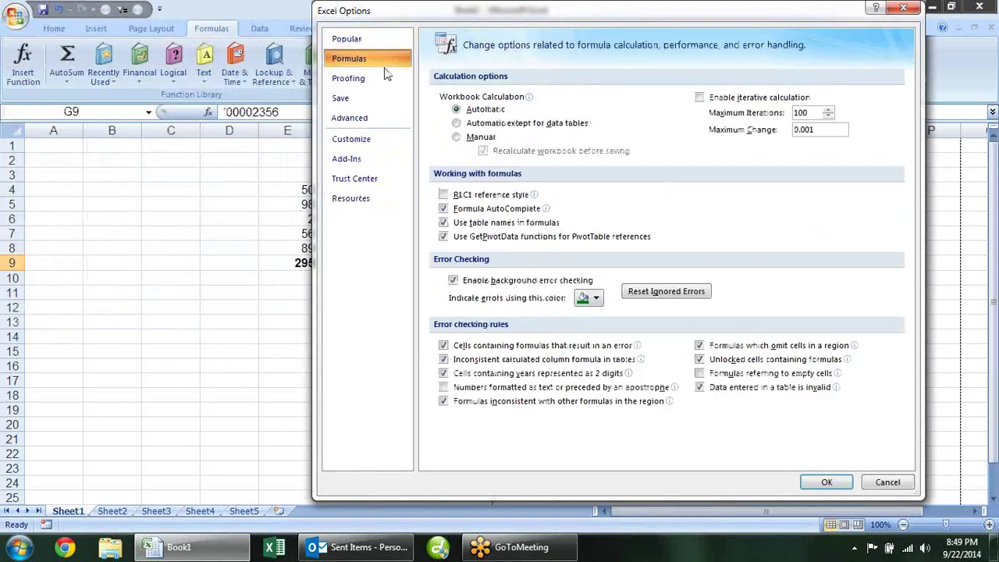
left_click(443, 387)
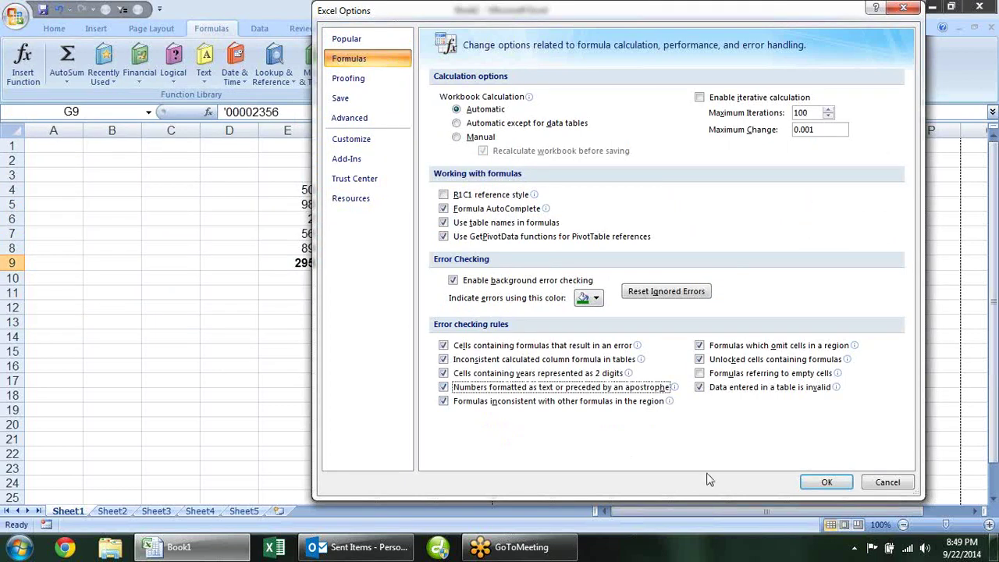
left_click(820, 484)
left_click(544, 351)
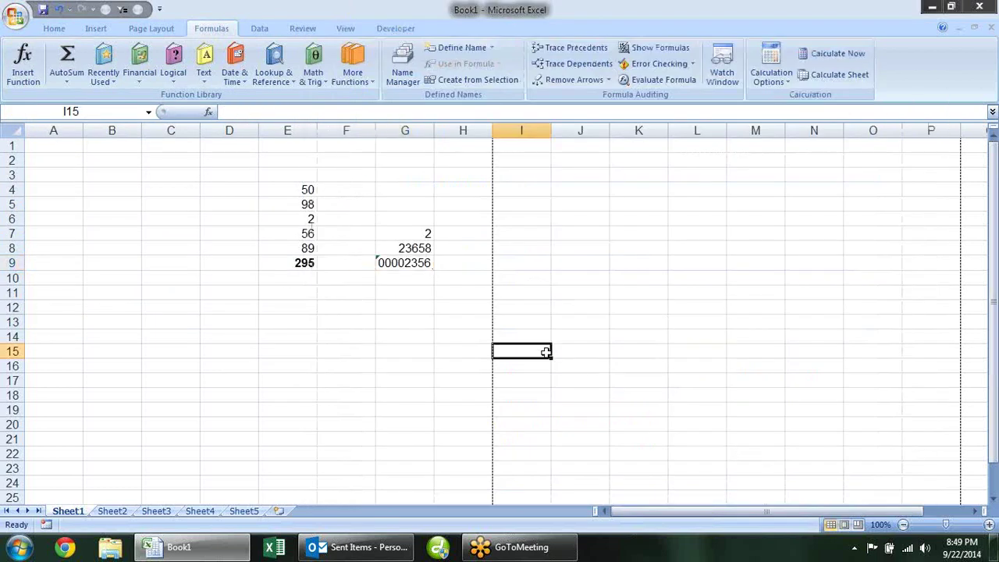
Step: Clear the sample numbers from E3:I10
left_click_drag(270, 180, 535, 287)
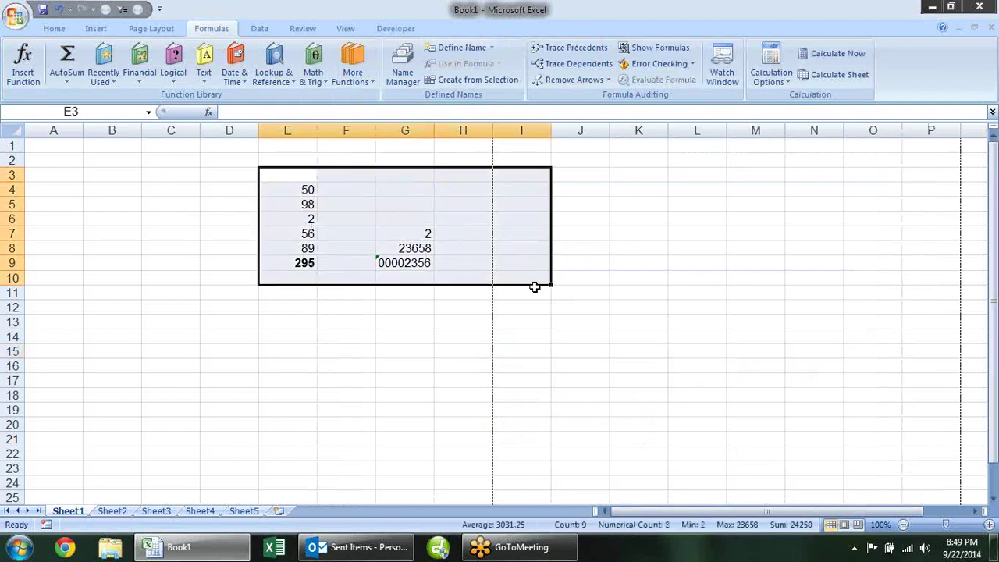
key("Delete")
left_click(605, 297)
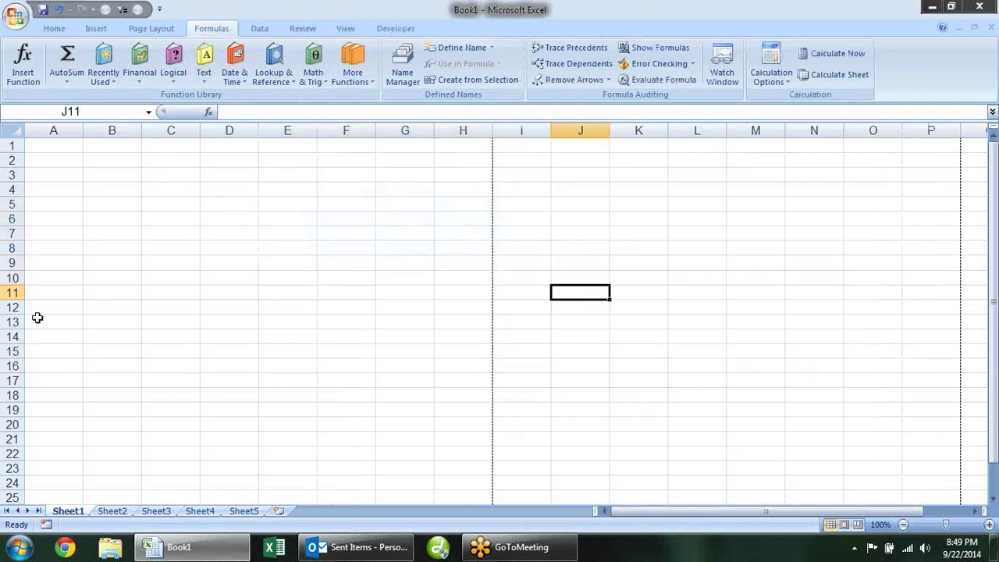
Step: Type boook in E3 and BOOOK in E4
left_click(305, 178)
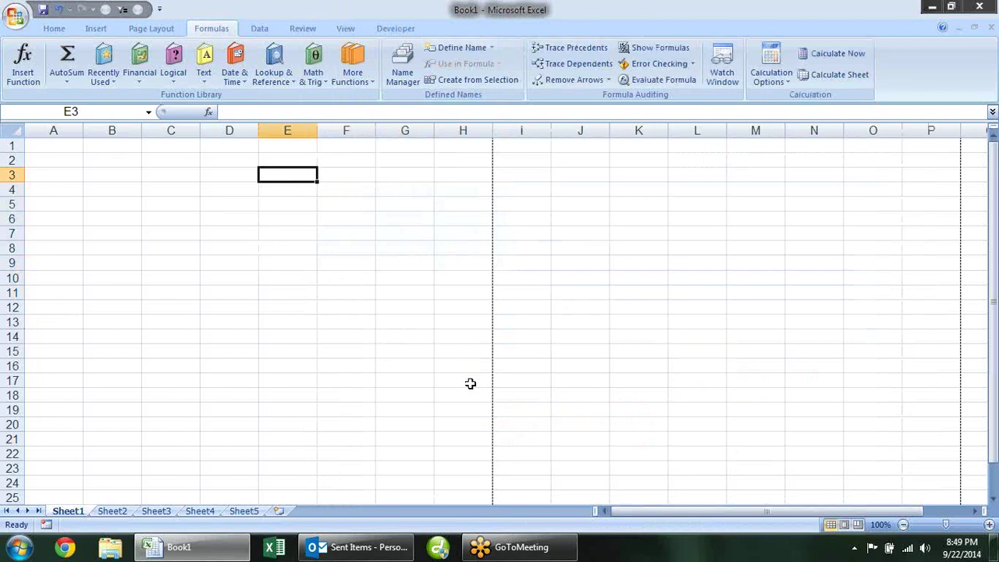
type("book")
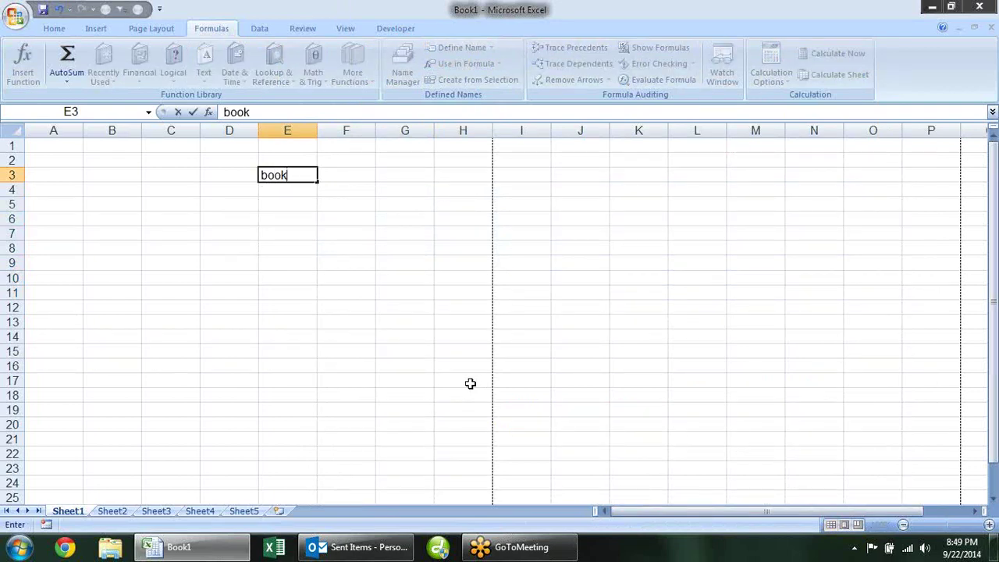
key("BackSpace")
type("k")
key("Return")
type("B")
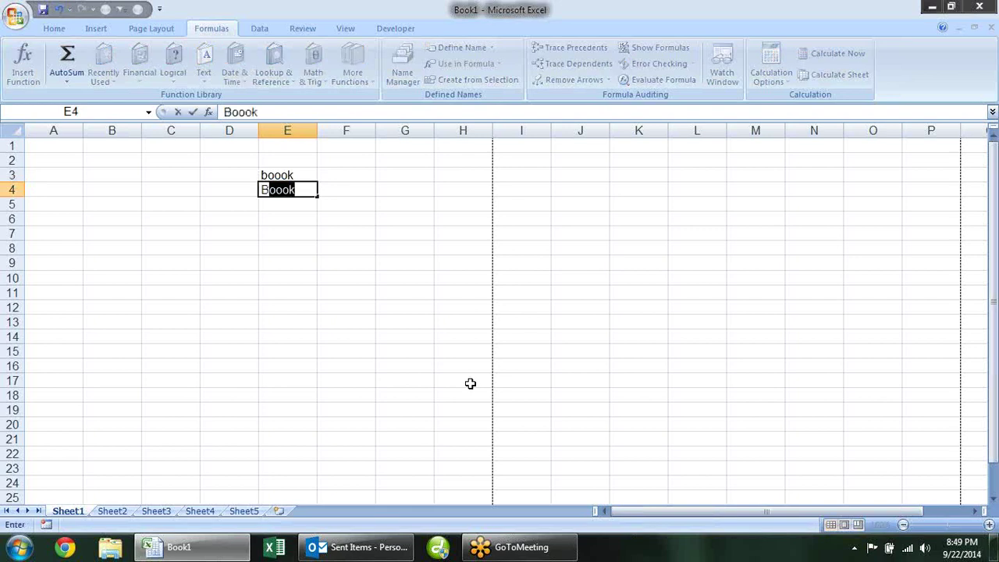
type("OOOK")
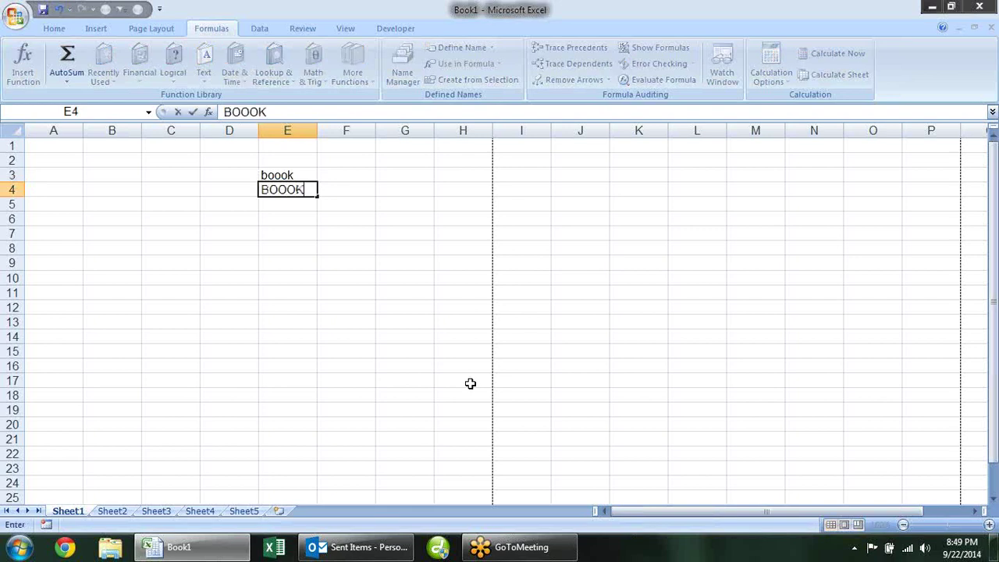
key("Return")
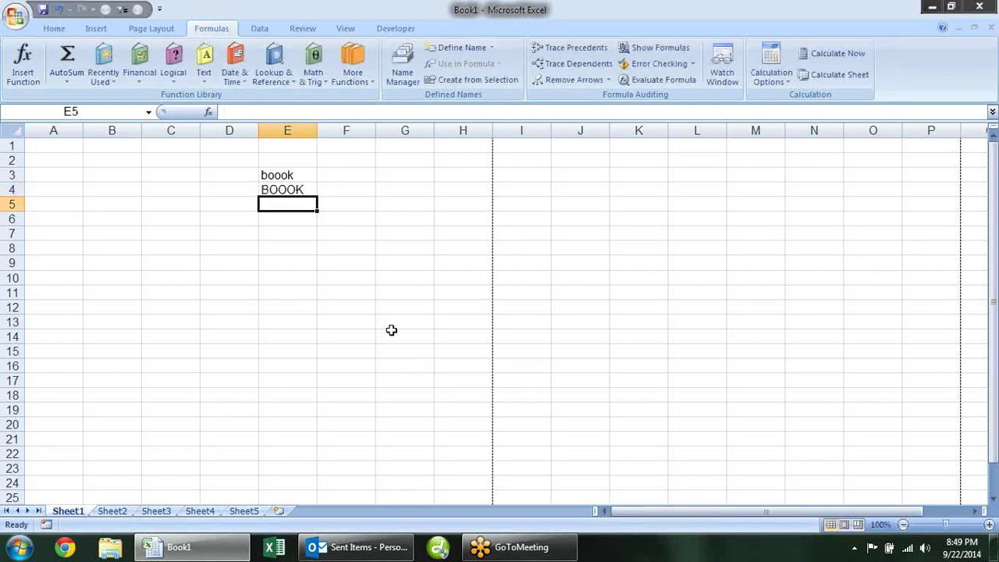
Step: Spell-check from E3, ignore boook once, and close the check when BOOOK is flagged
left_click(289, 176)
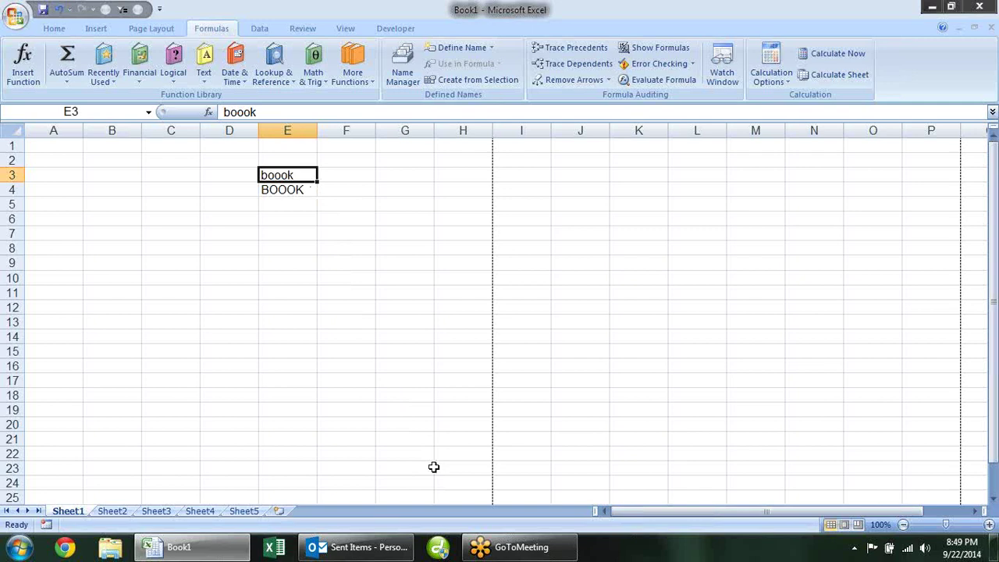
key("F7")
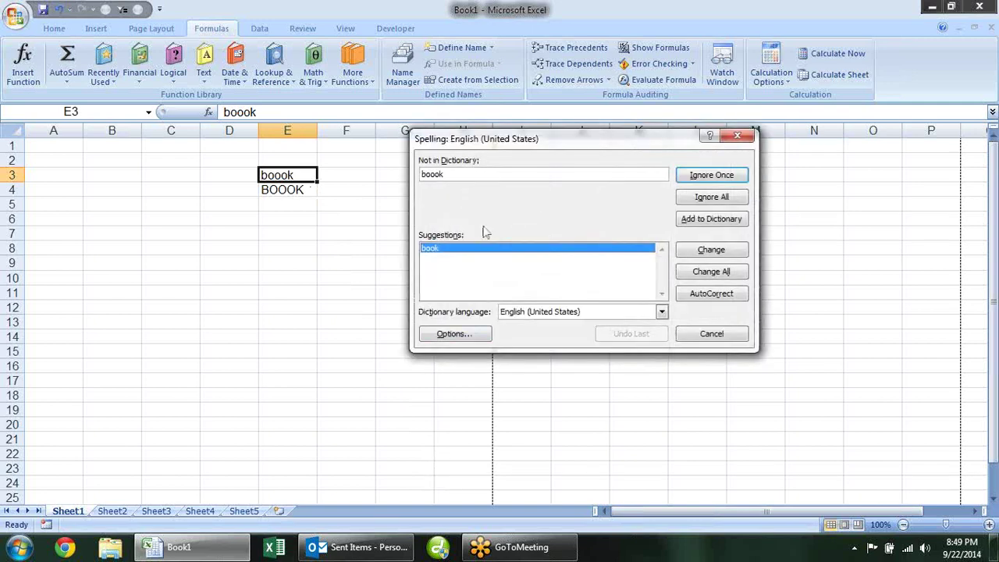
left_click_drag(486, 139, 503, 145)
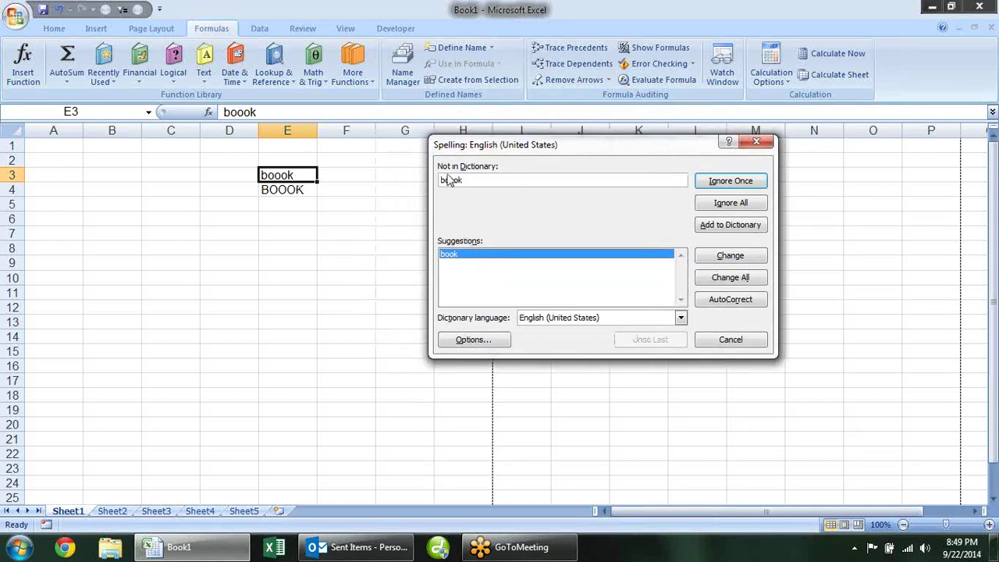
left_click(726, 182)
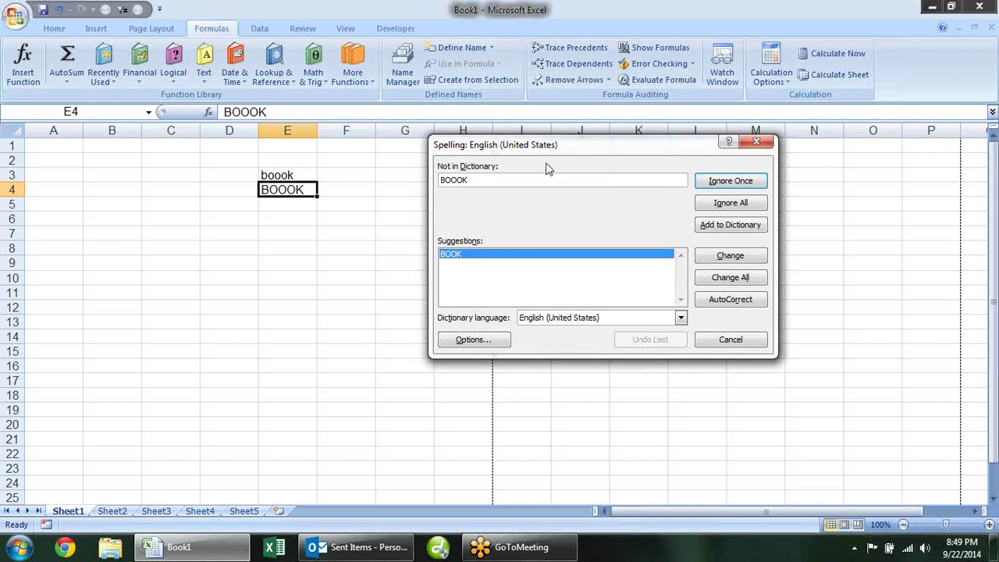
left_click(768, 142)
Step: Turn on 'Ignore words in UPPERCASE' in Excel Options > Proofing
left_click(15, 15)
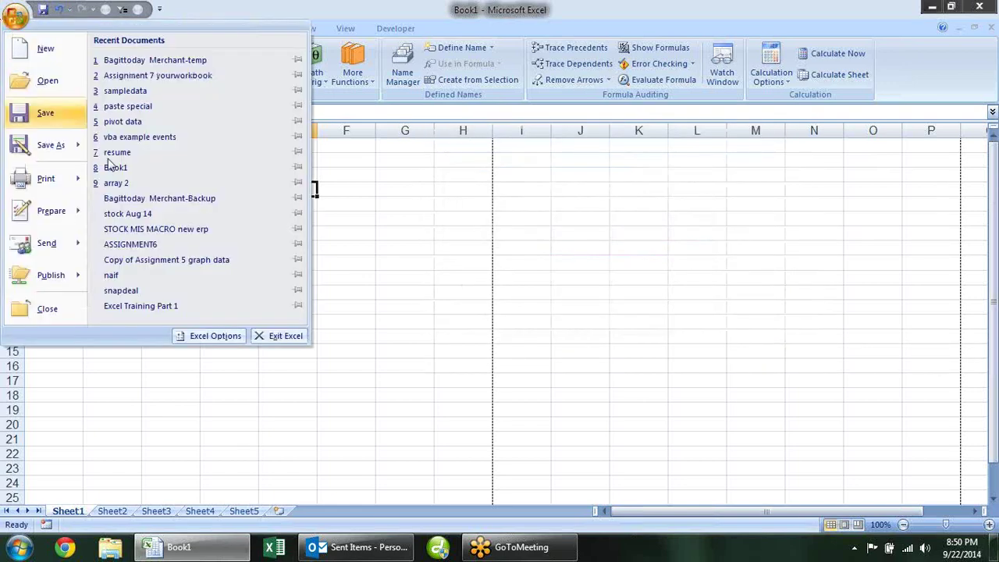
left_click(209, 336)
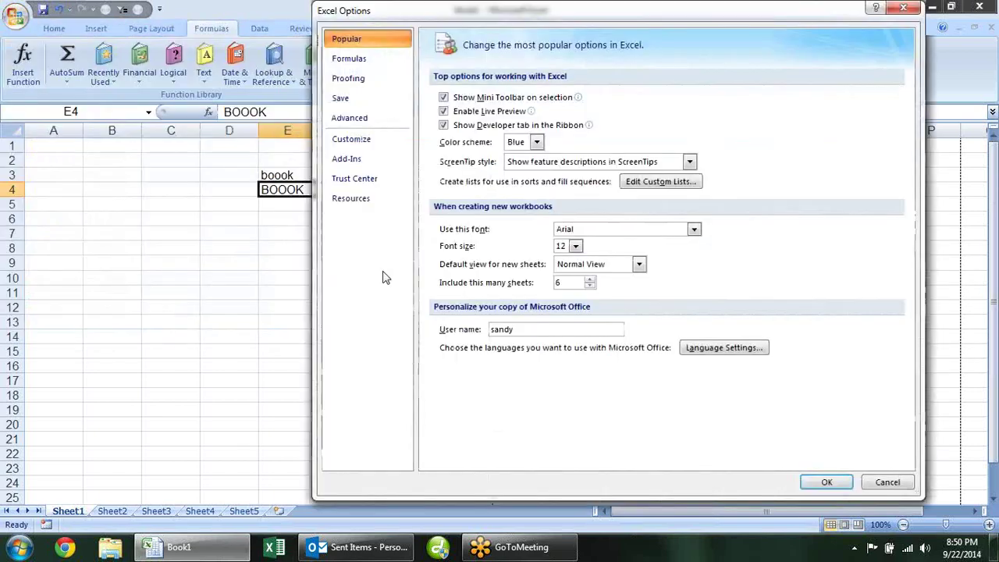
left_click(359, 79)
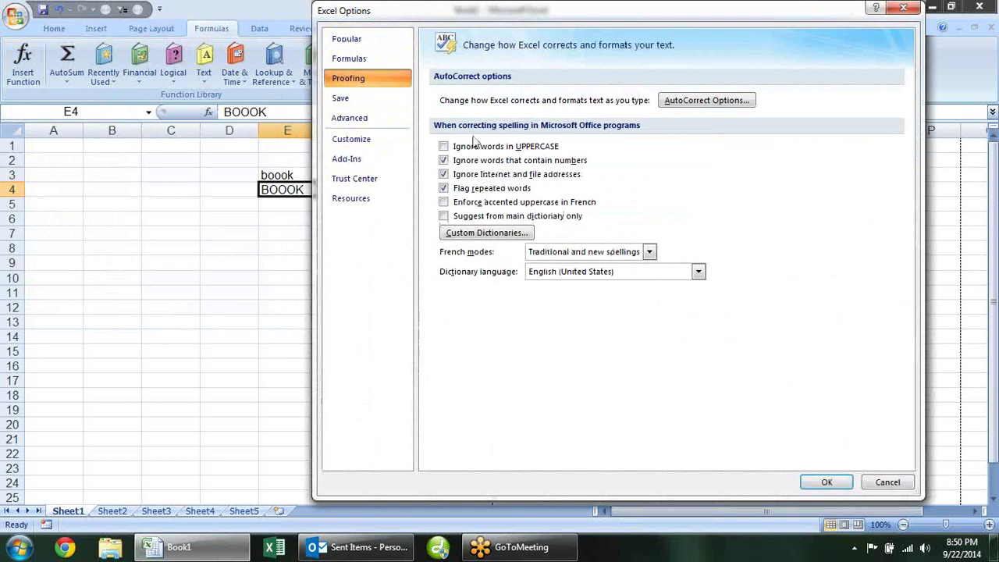
left_click(444, 148)
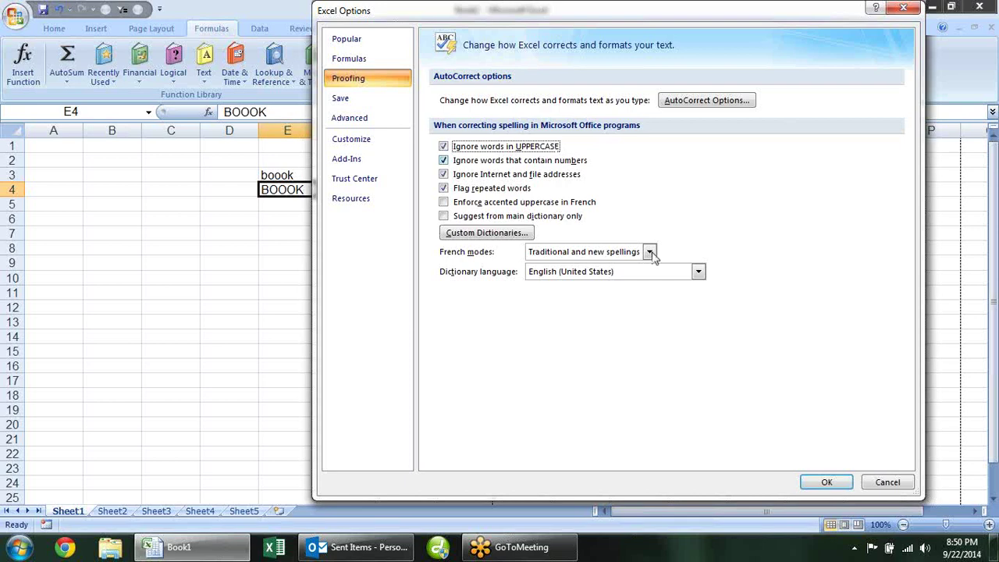
left_click(816, 485)
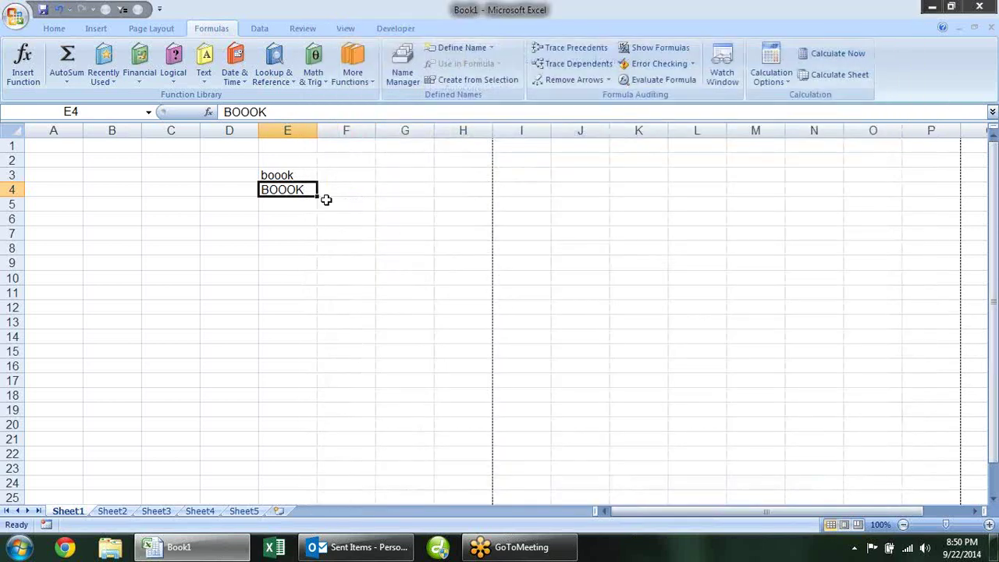
Step: Re-run the spell check from the top, ignoring boook once until it completes
key("F7")
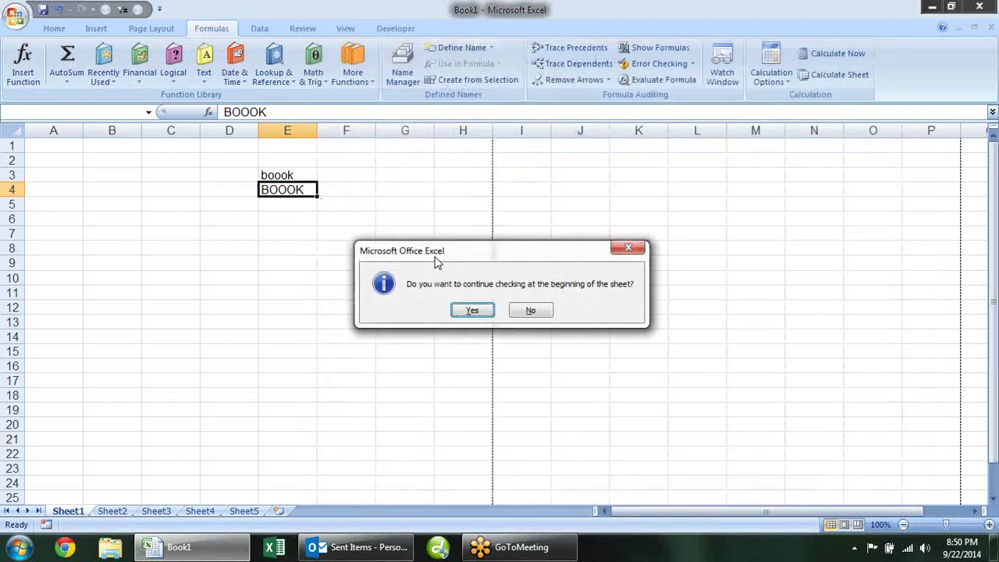
left_click(471, 311)
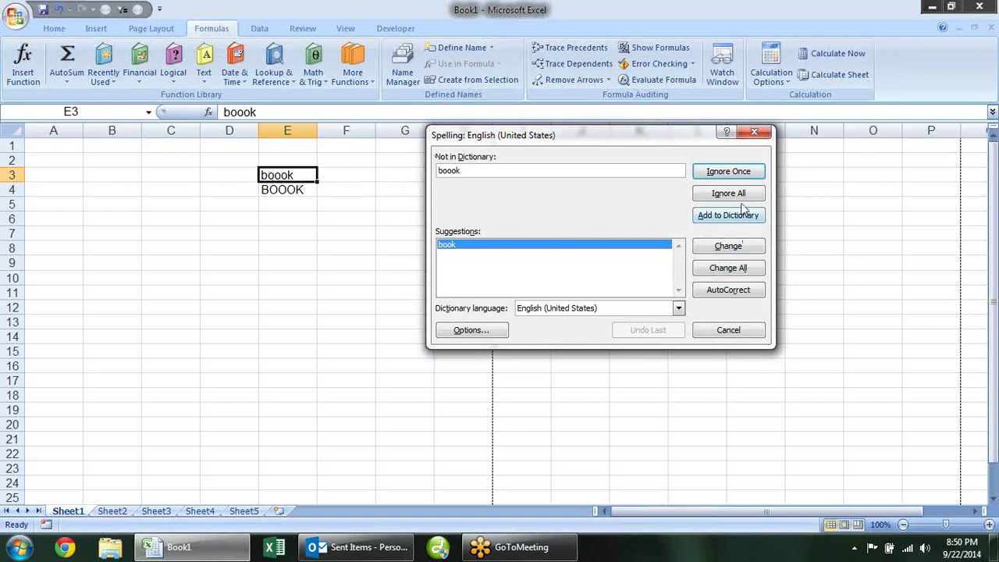
left_click(742, 171)
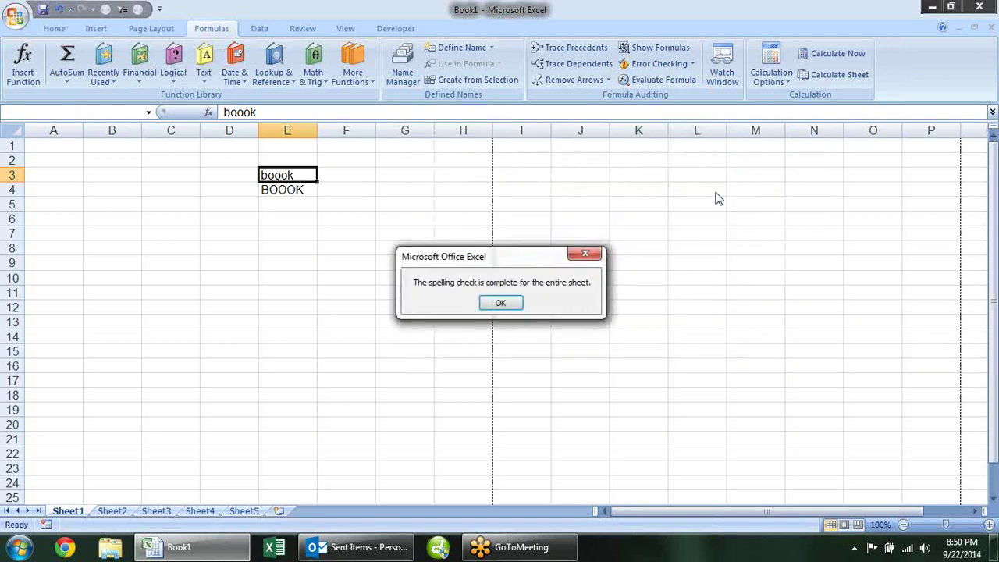
left_click(501, 304)
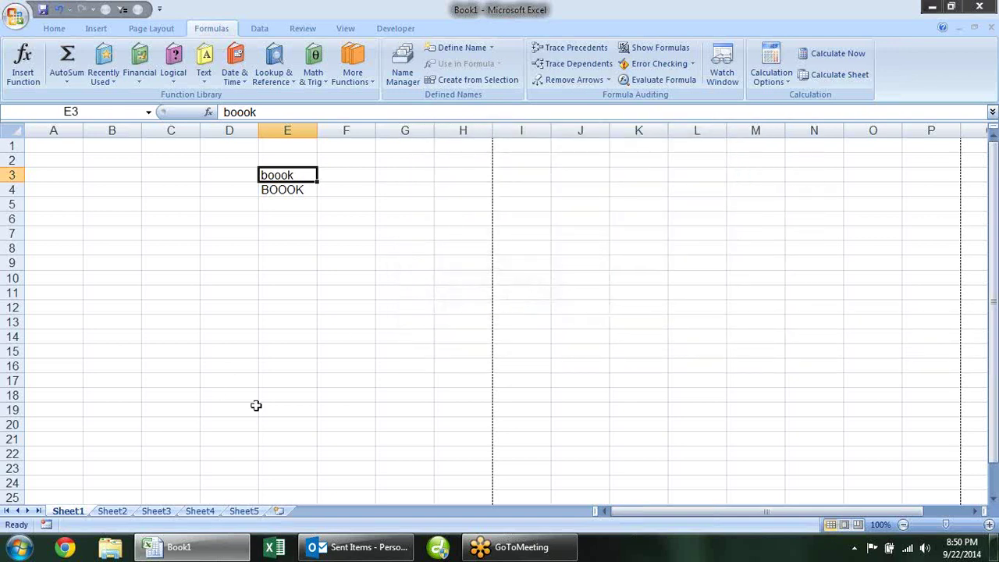
Step: Review the Proofing page of Excel Options, where Ignore words in UPPERCASE is checked, then close it unchanged
left_click(14, 16)
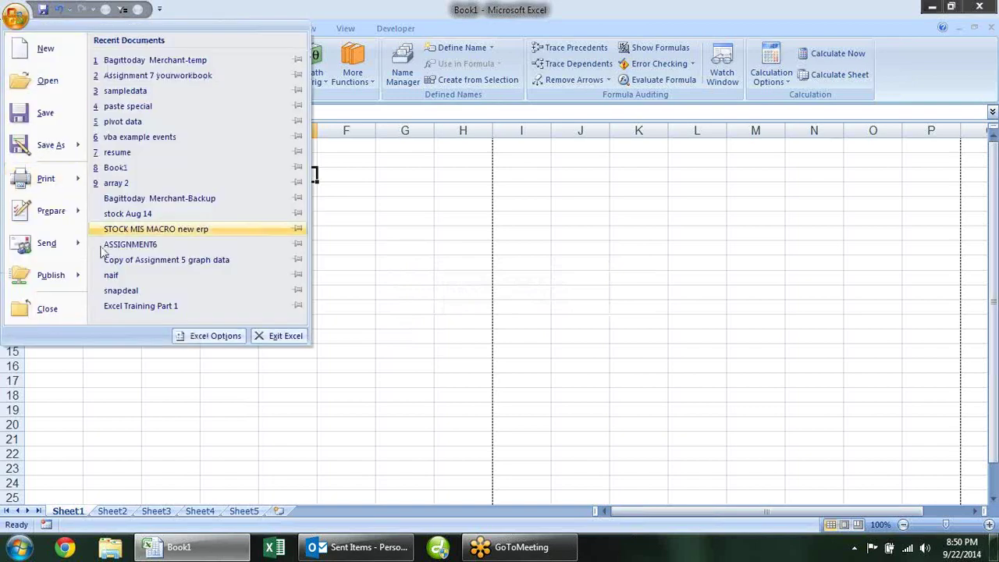
left_click(202, 336)
left_click(349, 59)
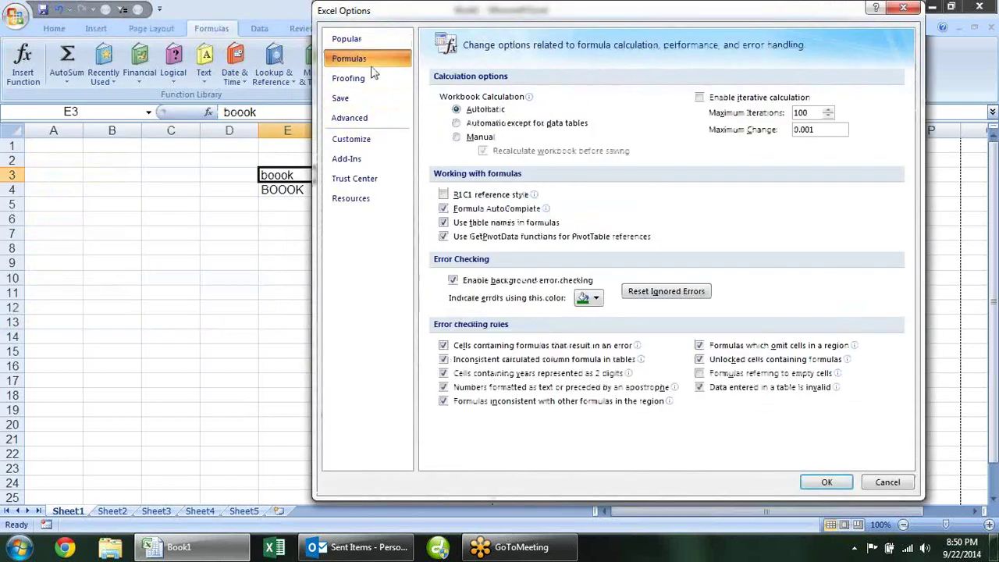
left_click(348, 78)
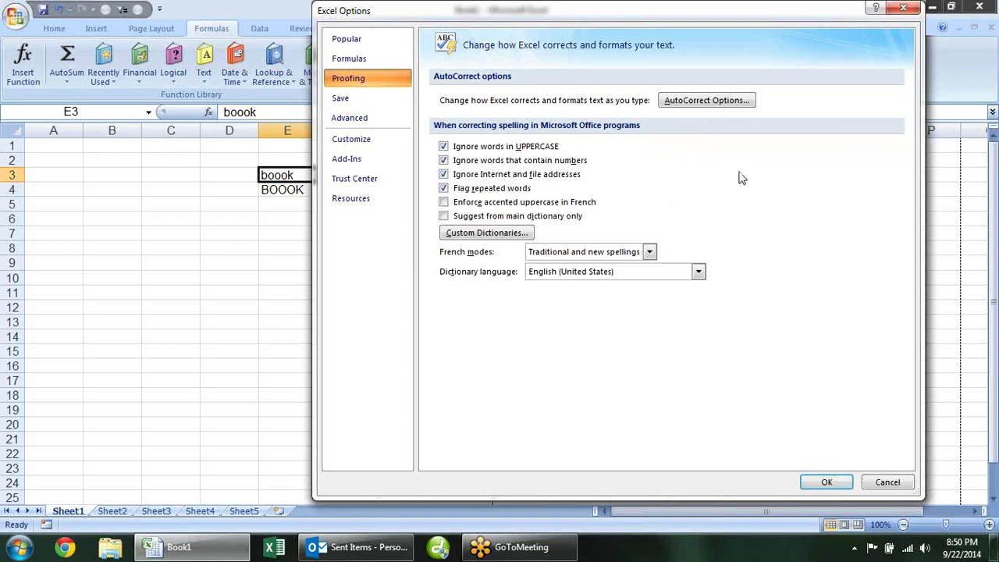
left_click(907, 8)
left_click(349, 191)
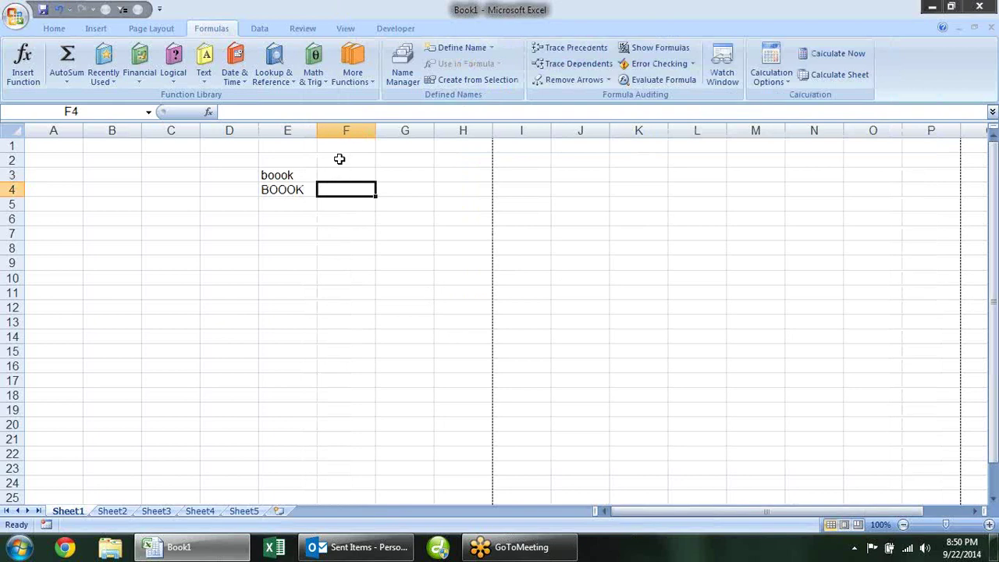
Step: Enter (C) in cell F5
left_click(361, 203)
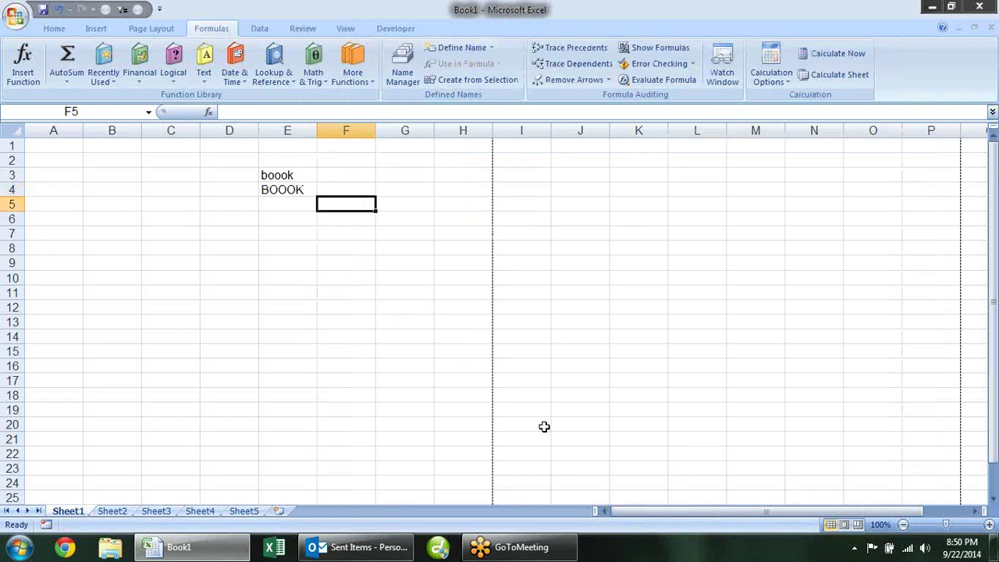
type("(")
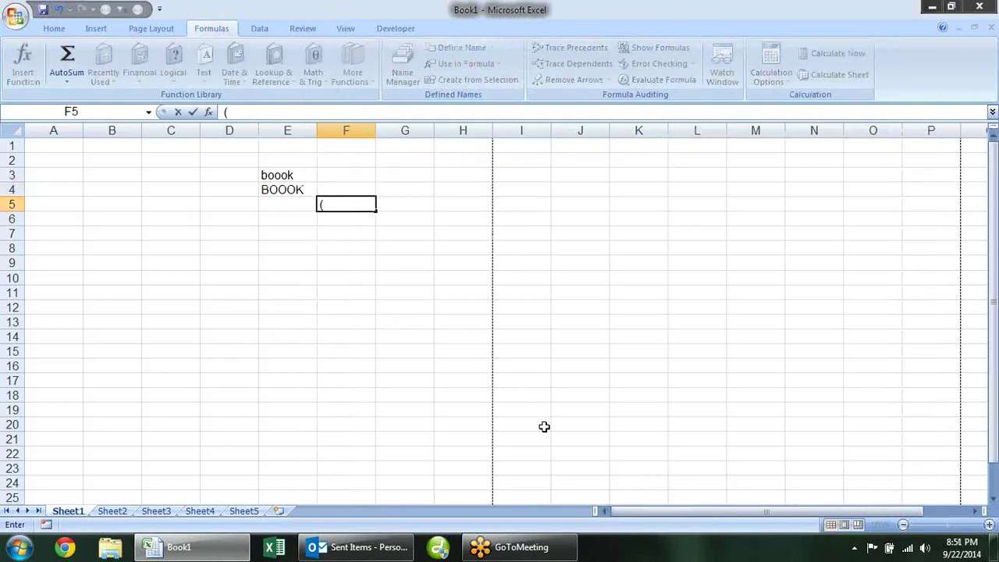
type("C")
key("Return")
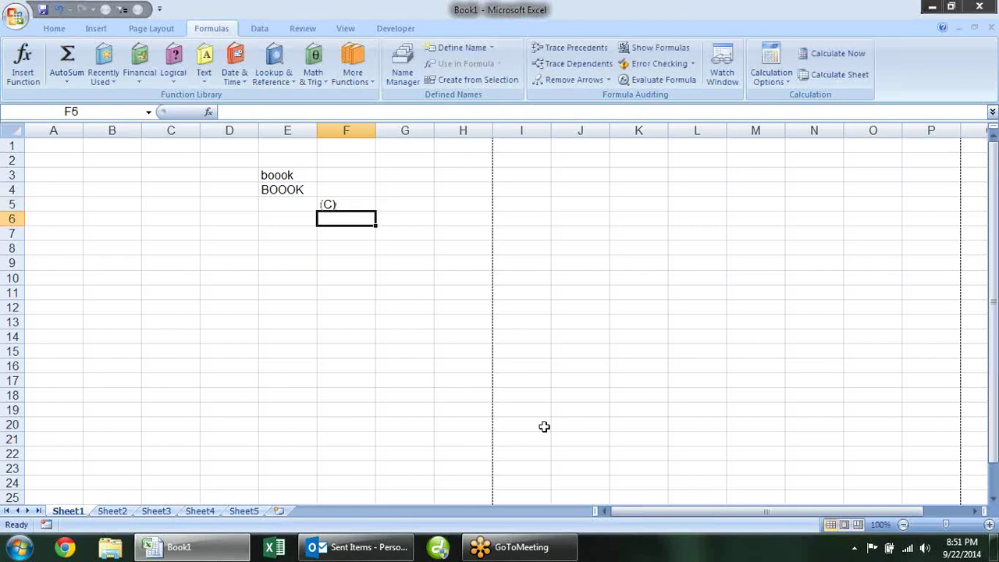
Step: In AutoCorrect Options, toggle 'Replace text as you type' off and back on, then close it
key("alt+f")
key("i")
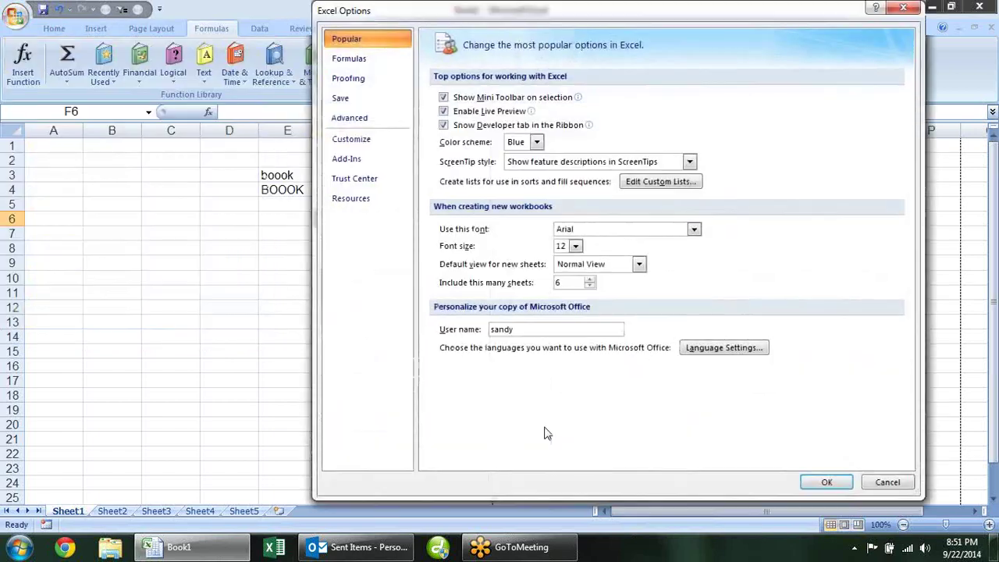
left_click(357, 87)
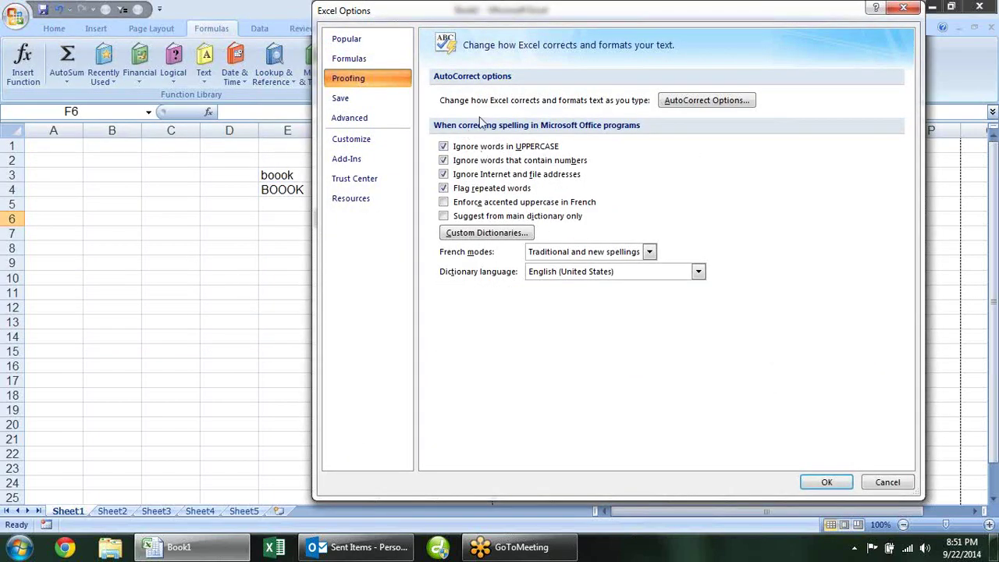
left_click(665, 103)
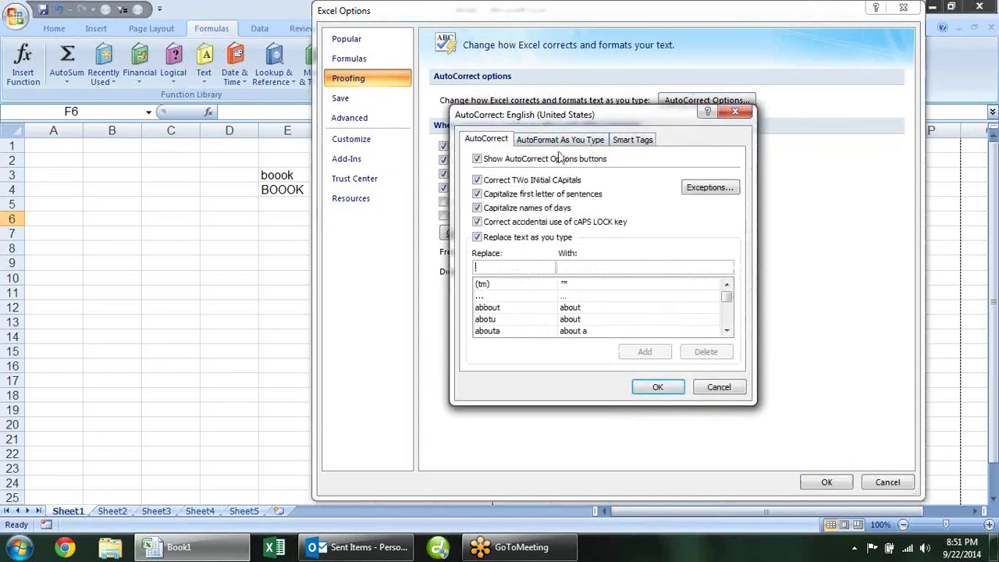
left_click(541, 141)
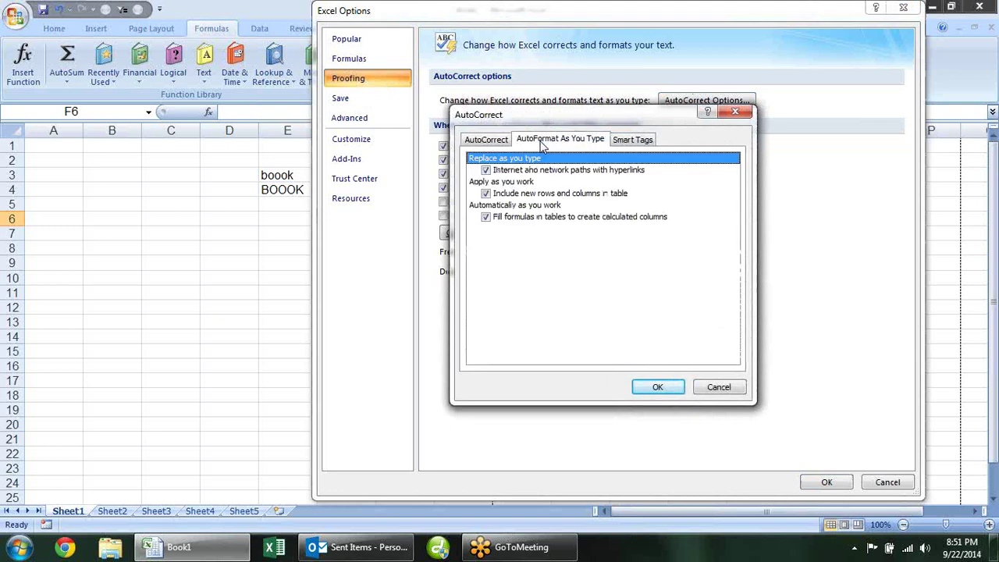
left_click(503, 139)
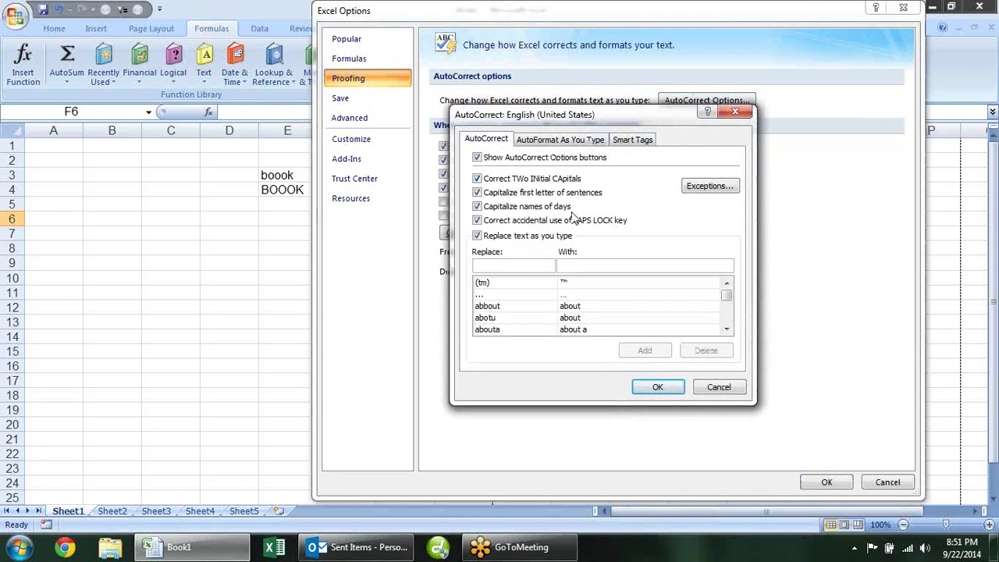
left_click(517, 239)
left_click(545, 241)
left_click(701, 389)
Step: Enter (r) in cell F6
left_click(826, 481)
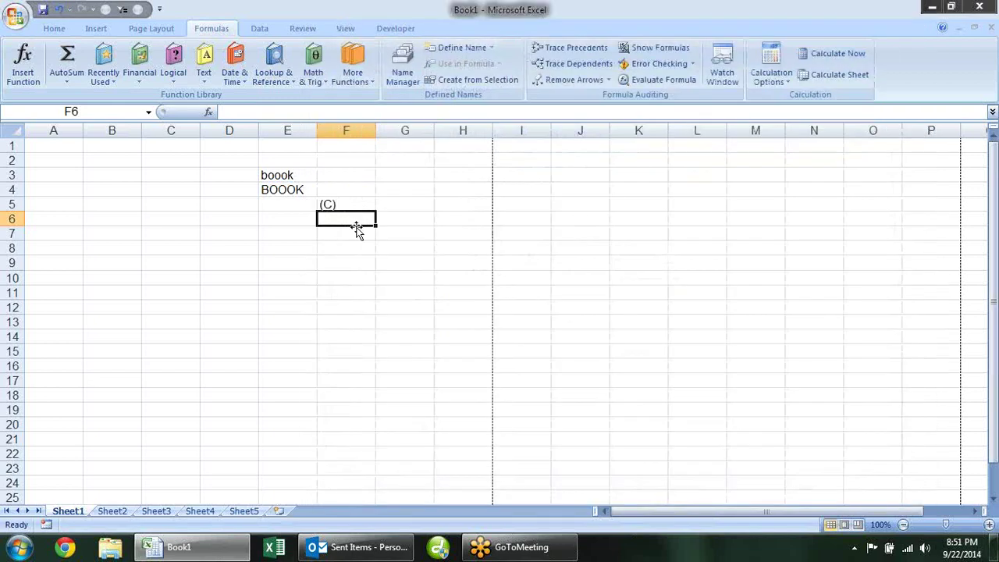
type("(r")
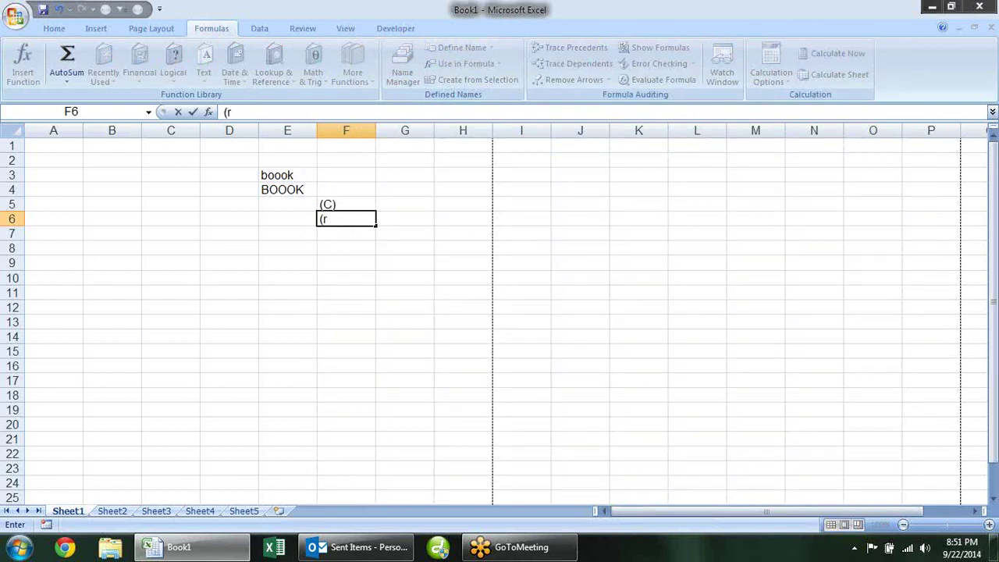
key("Return")
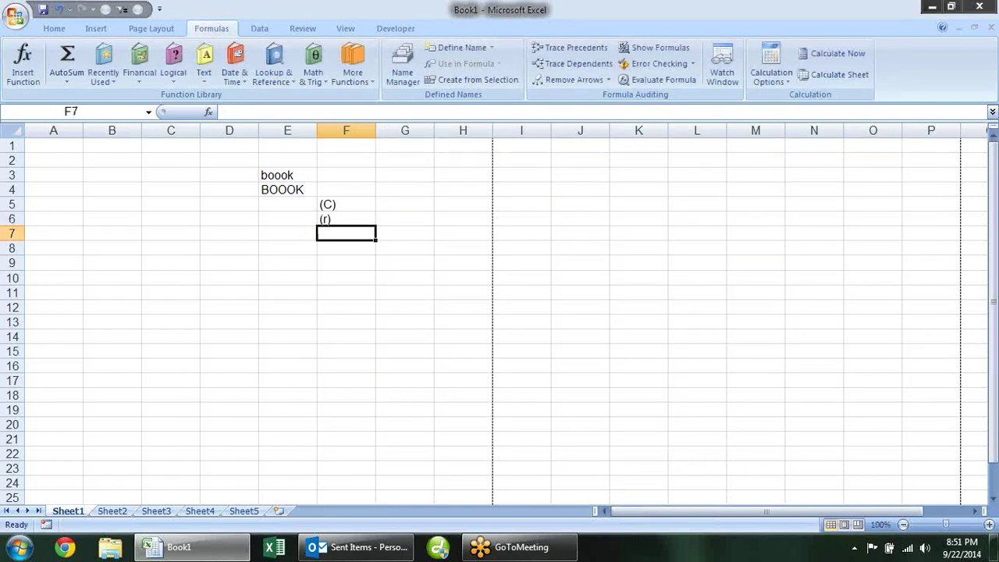
key("ctrl+1")
key("Escape")
Step: Scroll AutoCorrect's replacement list to find the (tm) entry, then close the dialogs
key("alt+f")
key("i")
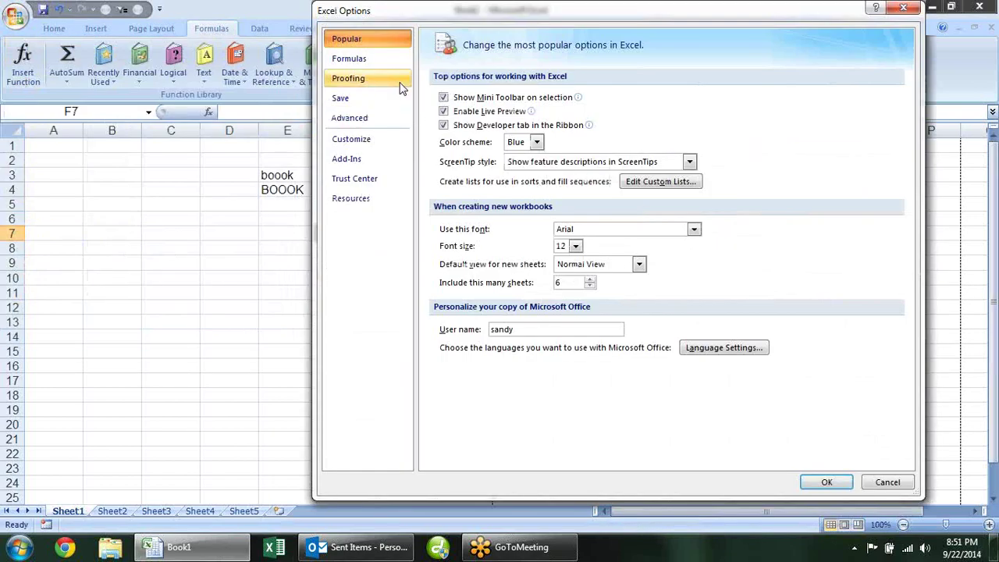
left_click(400, 84)
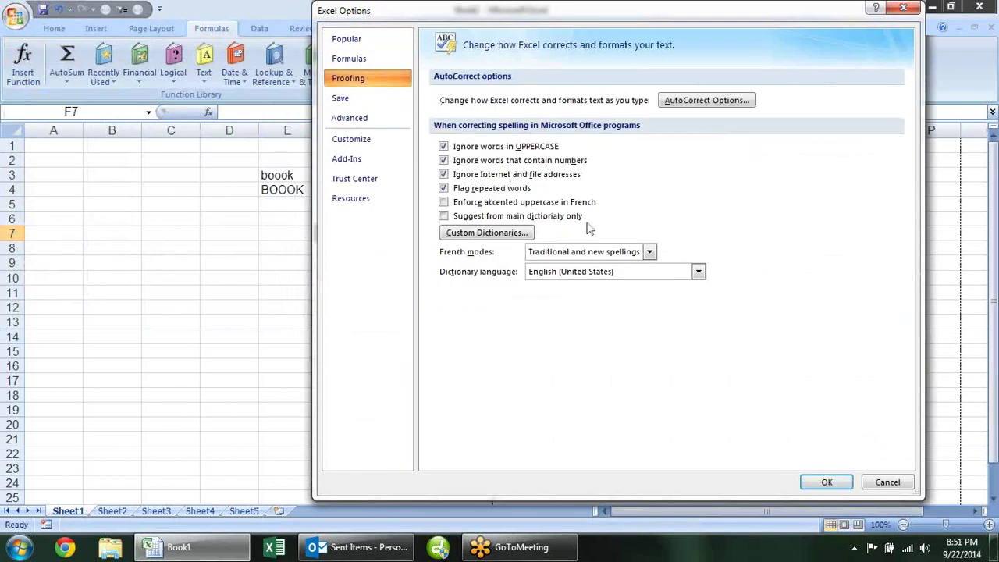
left_click(668, 104)
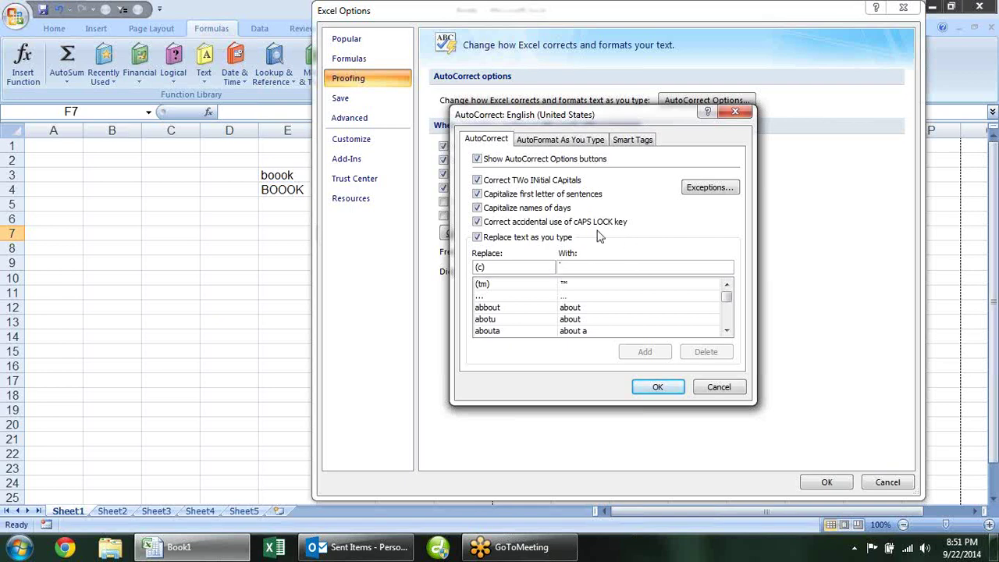
mouse_move(727, 297)
left_mouse_down()
mouse_move(728, 318)
mouse_move(728, 289)
left_mouse_up()
left_click(526, 310)
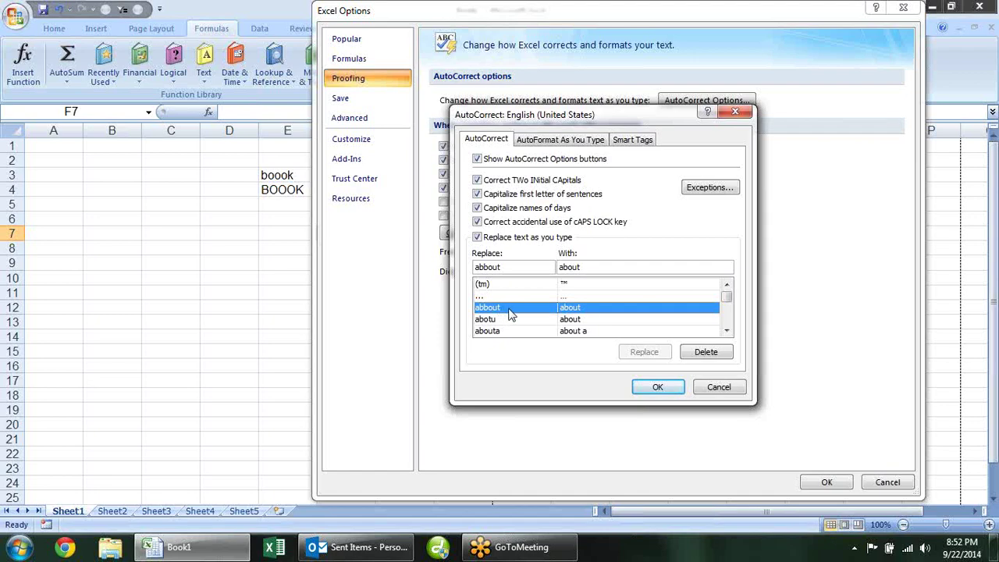
left_click(504, 286)
left_click(814, 486)
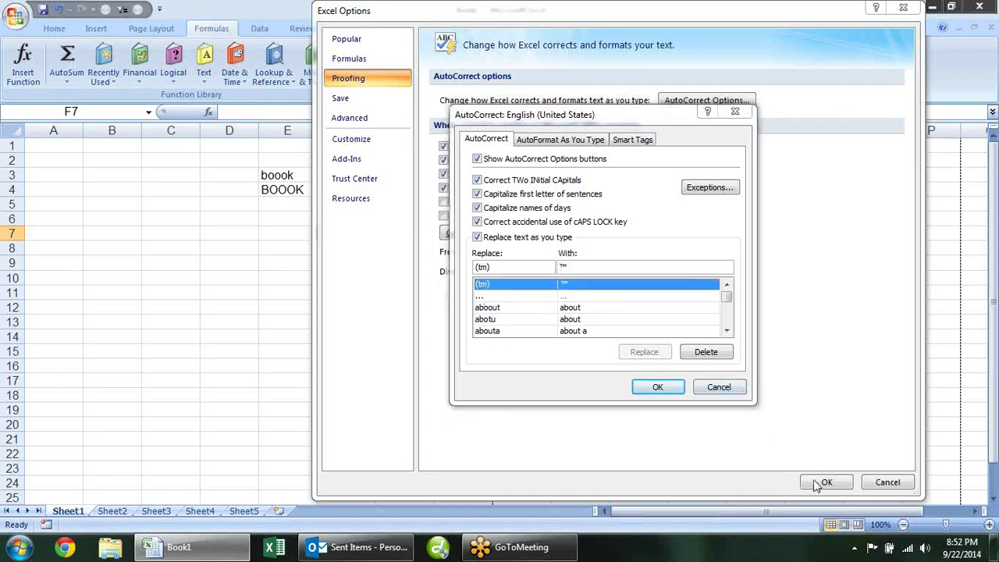
left_click(719, 387)
Step: Type (tm) in F7 so it auto-converts to the ™ symbol
left_click(827, 481)
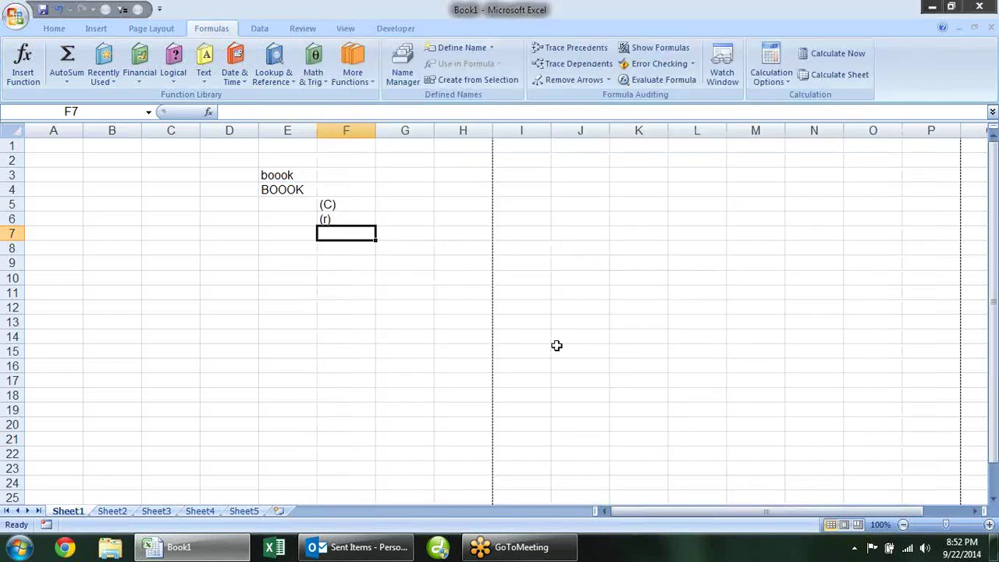
type("(tm")
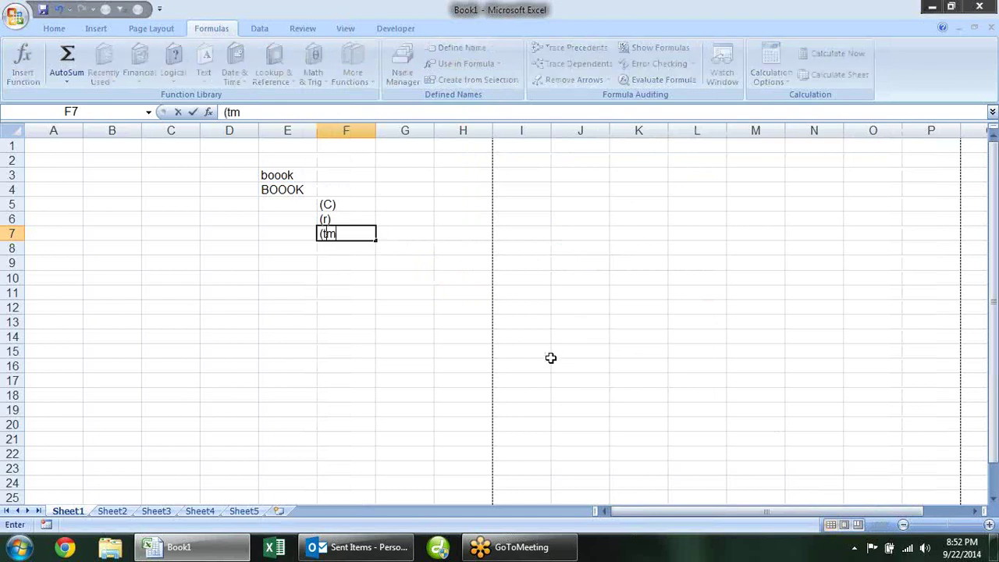
key("Return")
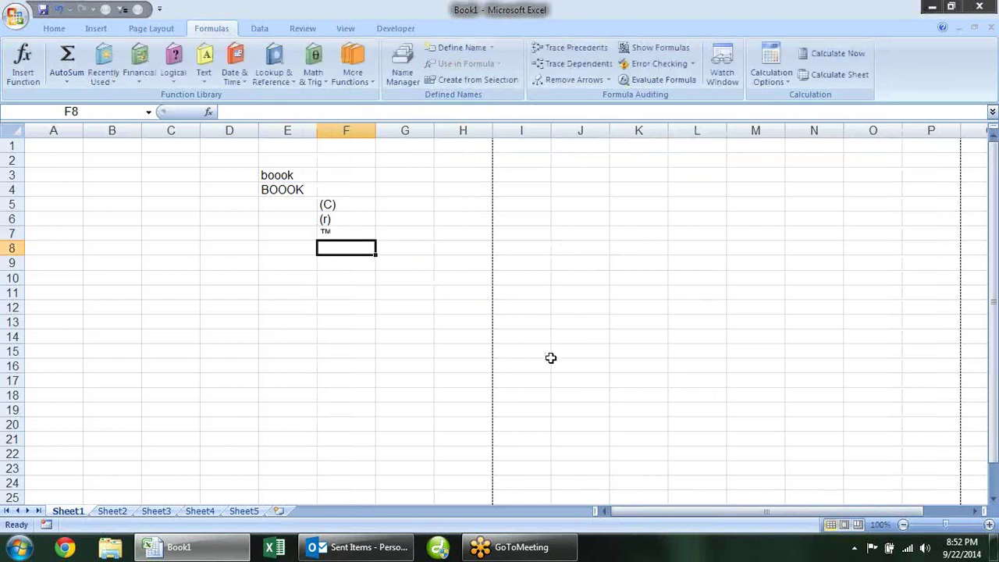
Step: Enlarge the ™ in F7 to 24 point with Grow Font, then compare F5 and F6
left_click(367, 234)
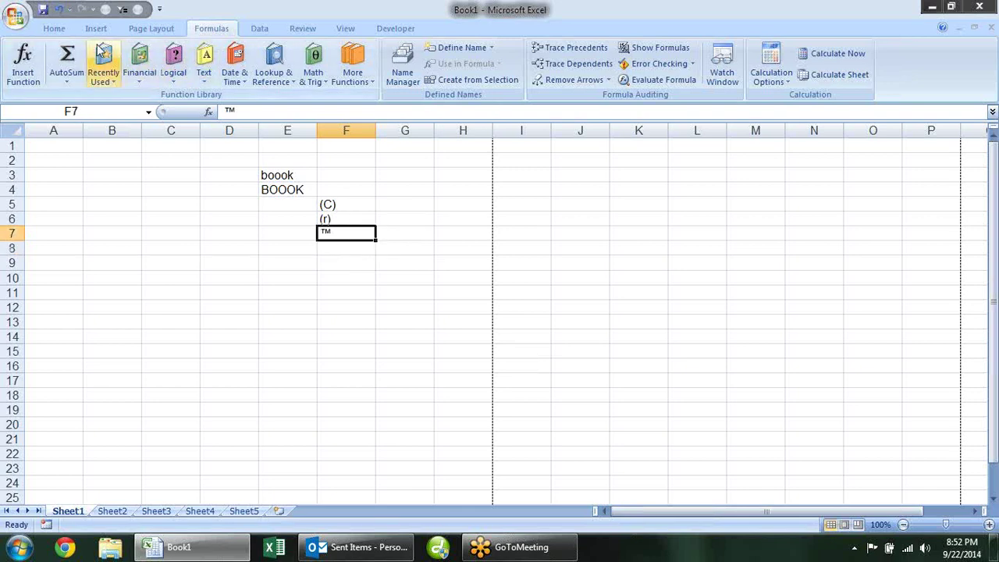
left_click(56, 30)
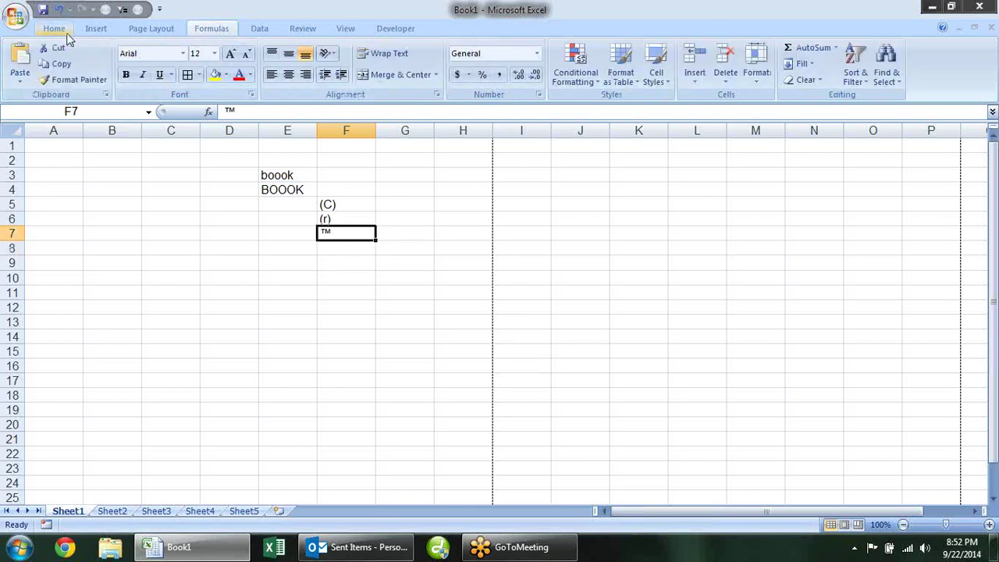
left_click(231, 53)
left_click(231, 53)
left_click(231, 53)
left_click(231, 53)
left_click(231, 53)
left_click(231, 53)
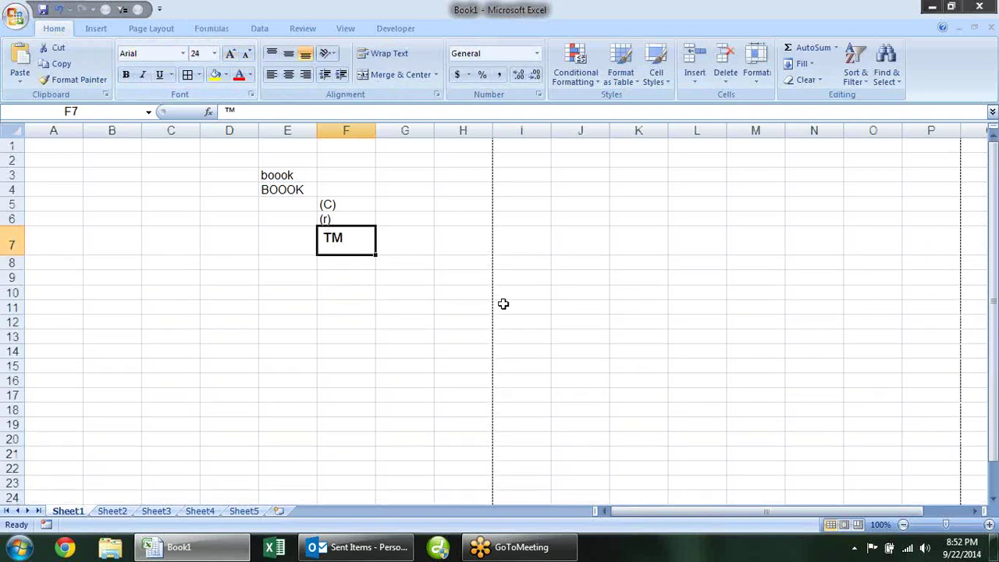
left_click(472, 275)
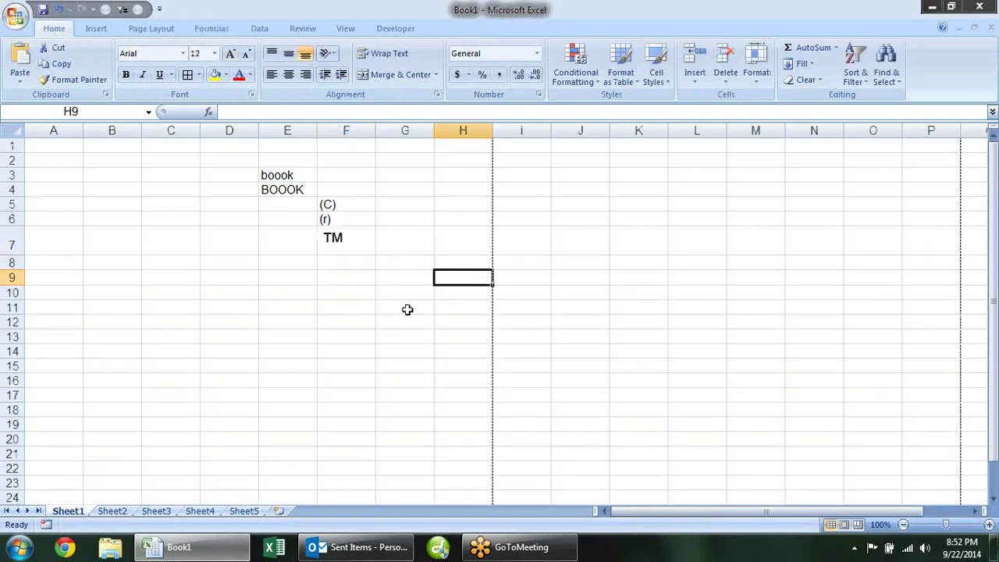
left_click(356, 202)
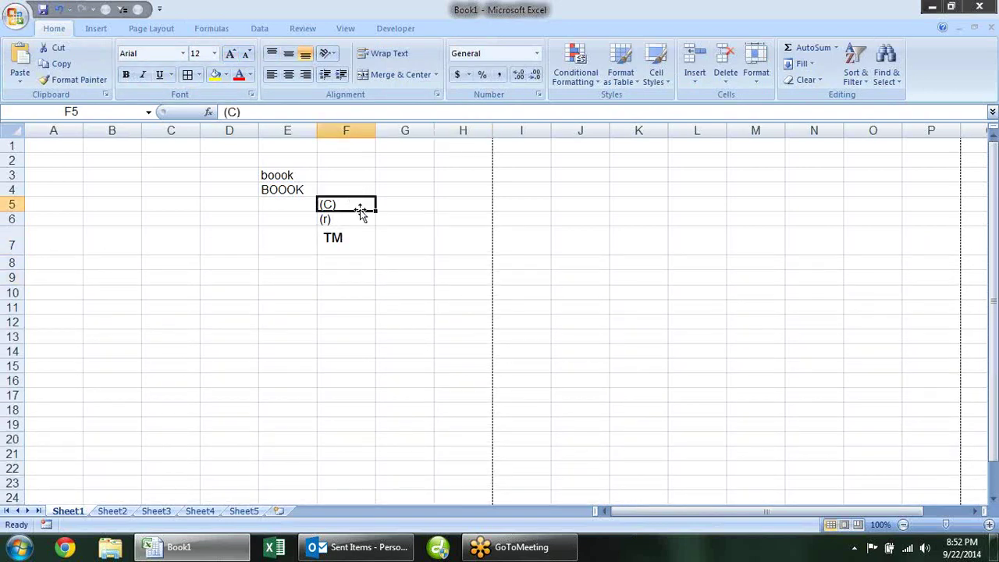
left_click(364, 217)
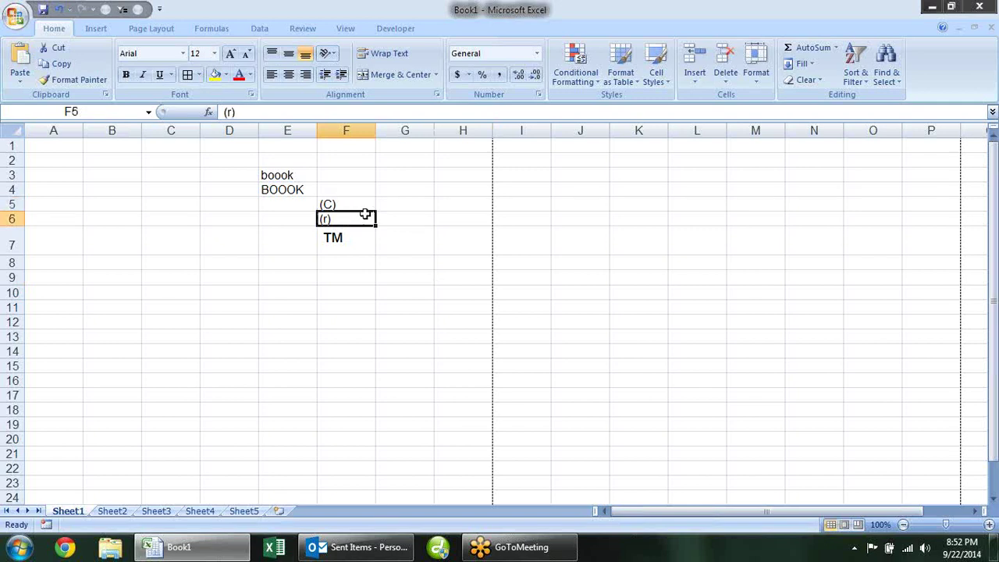
left_click(369, 205)
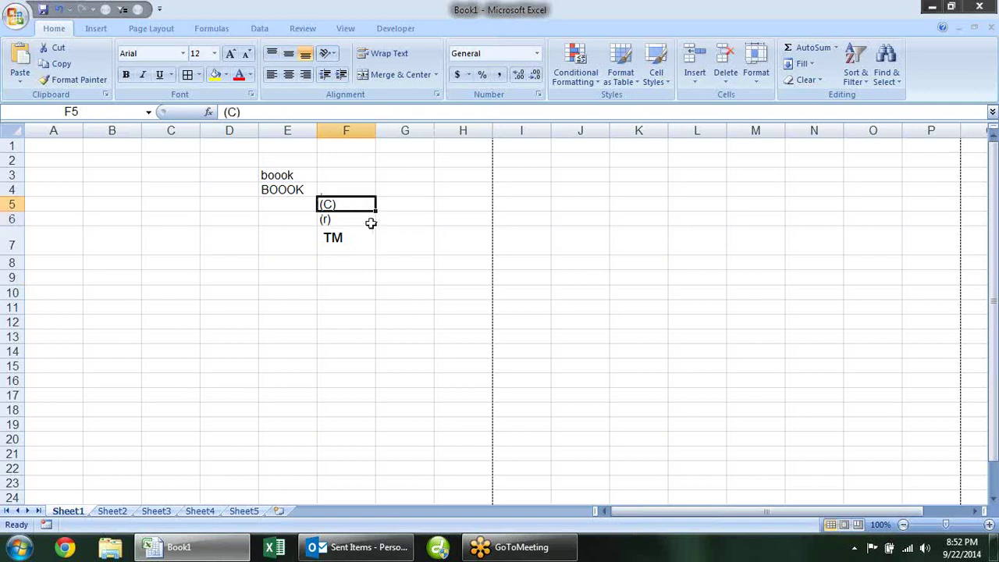
Step: Uncheck 'Replace text as you type' in AutoCorrect Options and confirm both dialogs
left_click(369, 222)
left_click(390, 276)
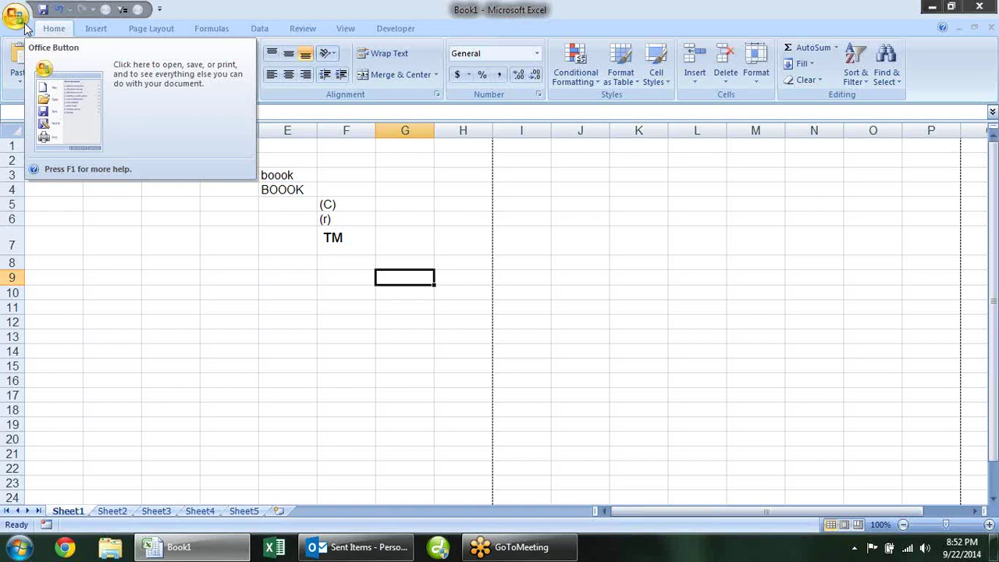
left_click(26, 29)
left_click(233, 340)
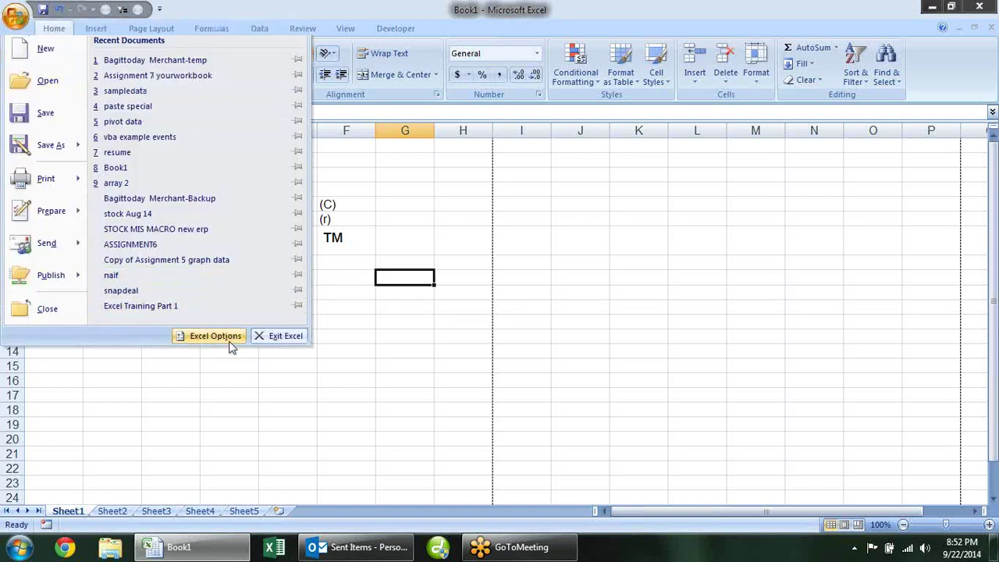
left_click(381, 82)
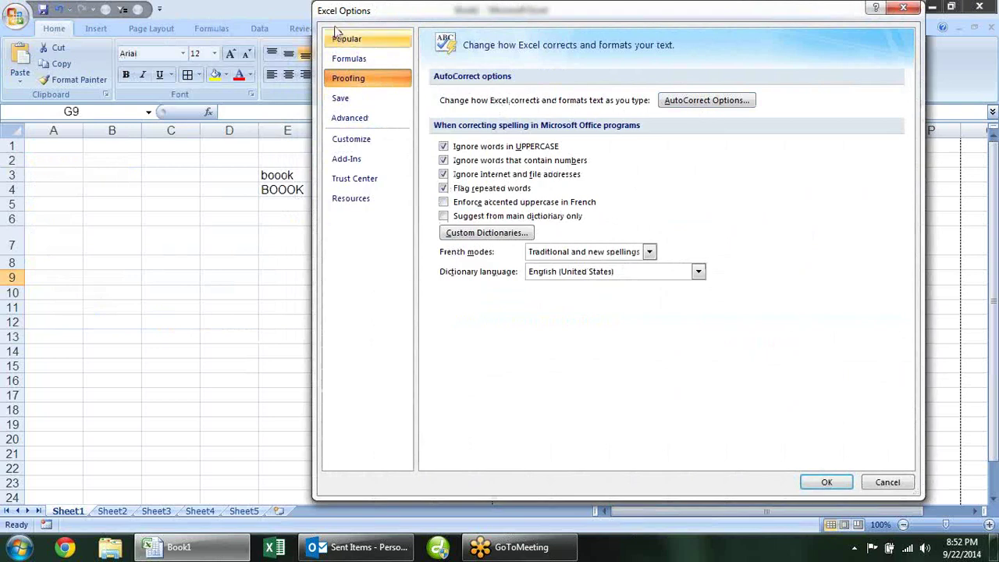
left_click(705, 101)
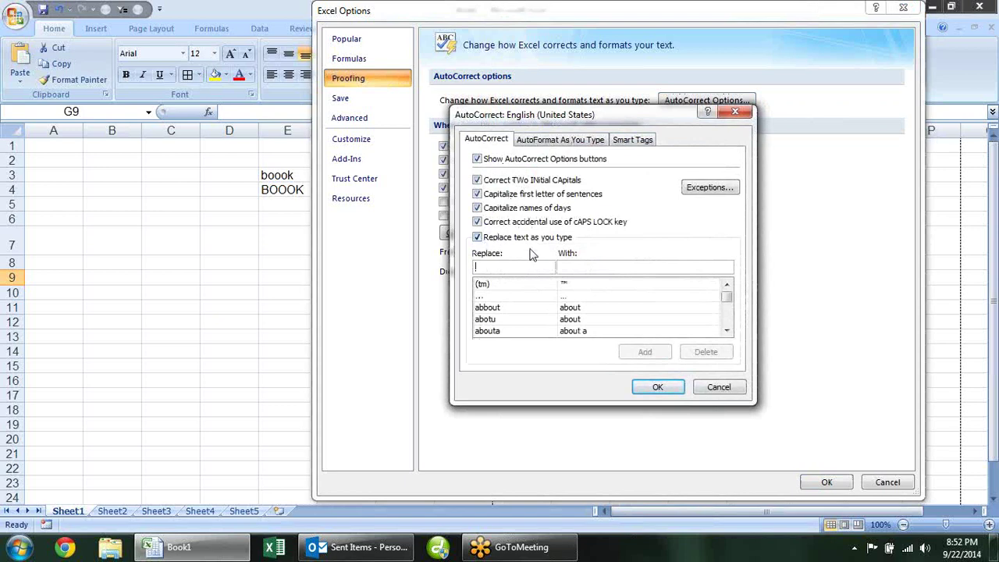
left_click(515, 240)
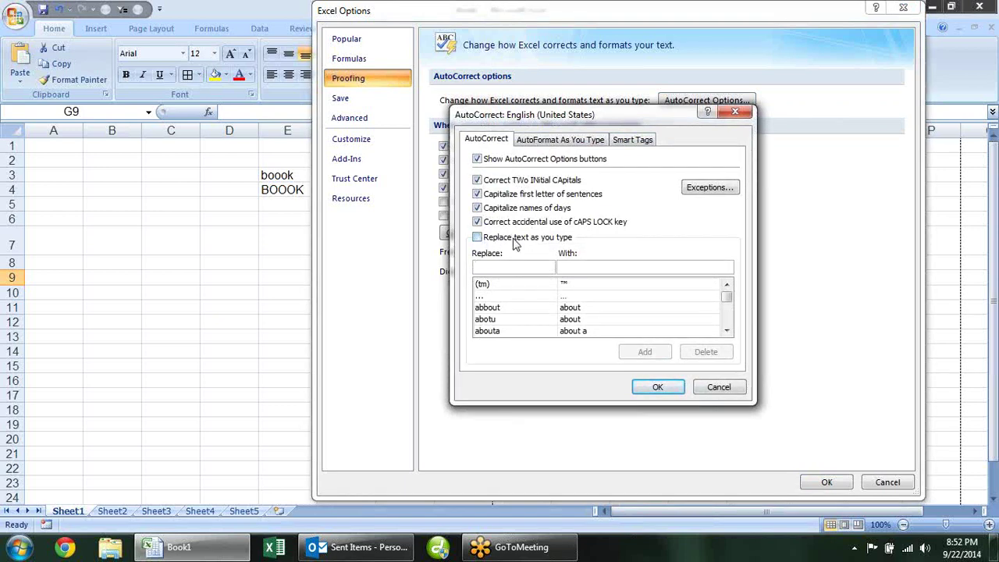
left_click(654, 390)
left_click(826, 480)
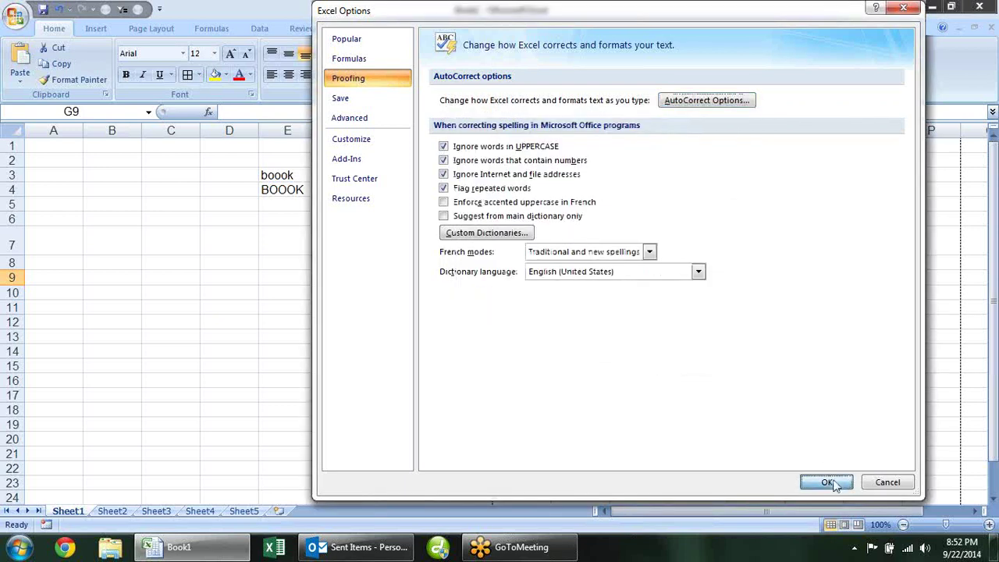
left_click(337, 206)
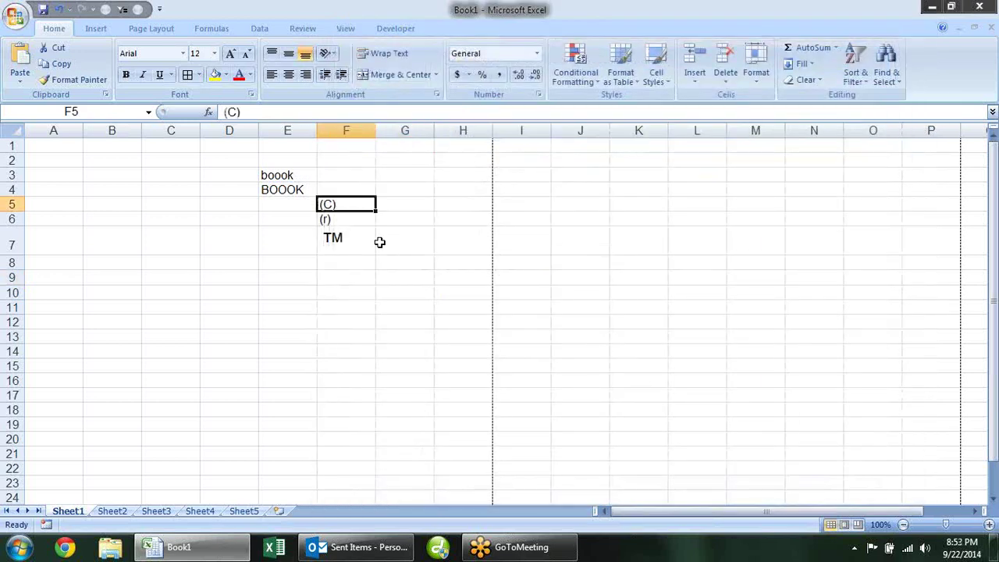
left_click(356, 242)
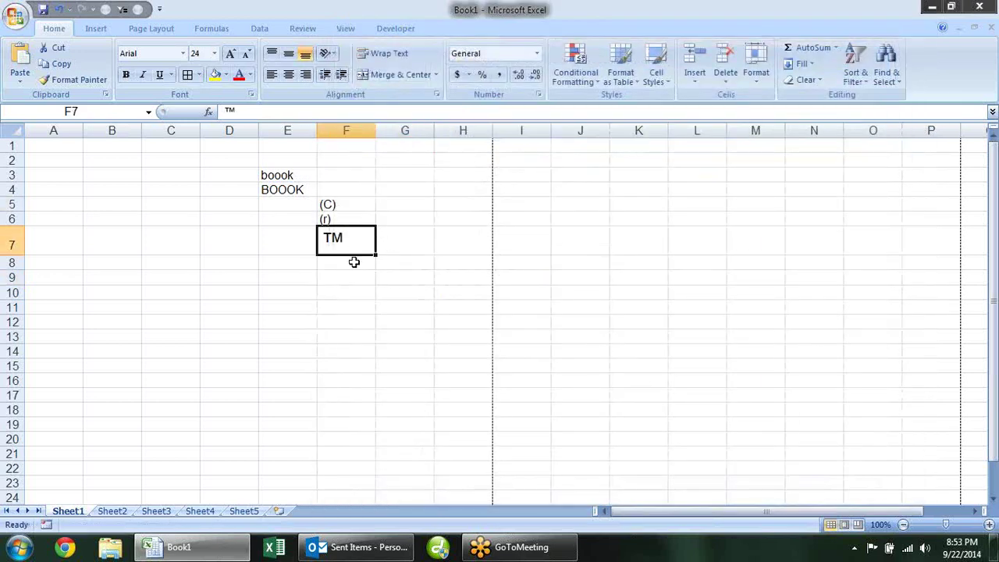
Step: Type (tm) in F8, which stays unconverted, and compare it with the ™ in F7
left_click(354, 263)
type("(")
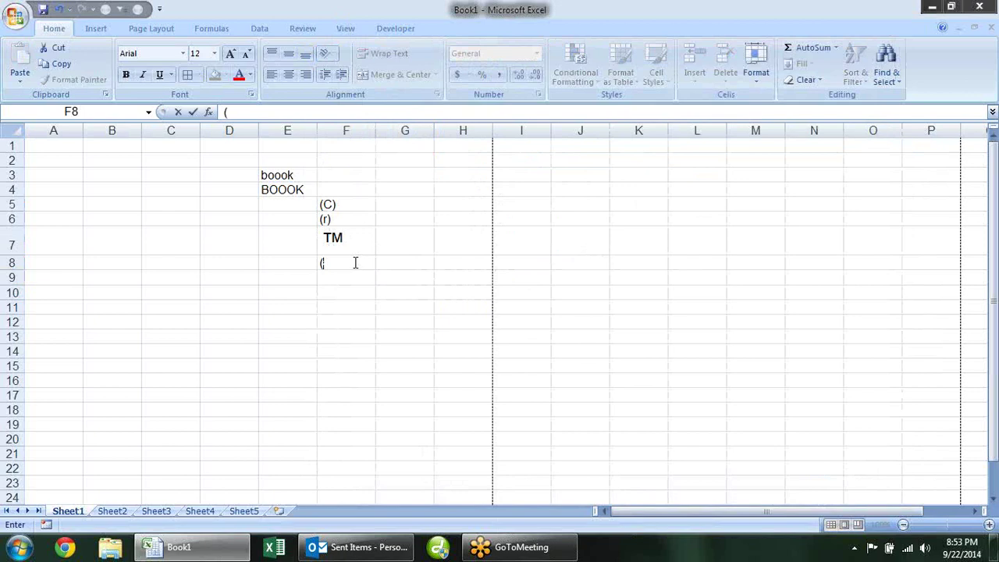
type("tm")
key("Return")
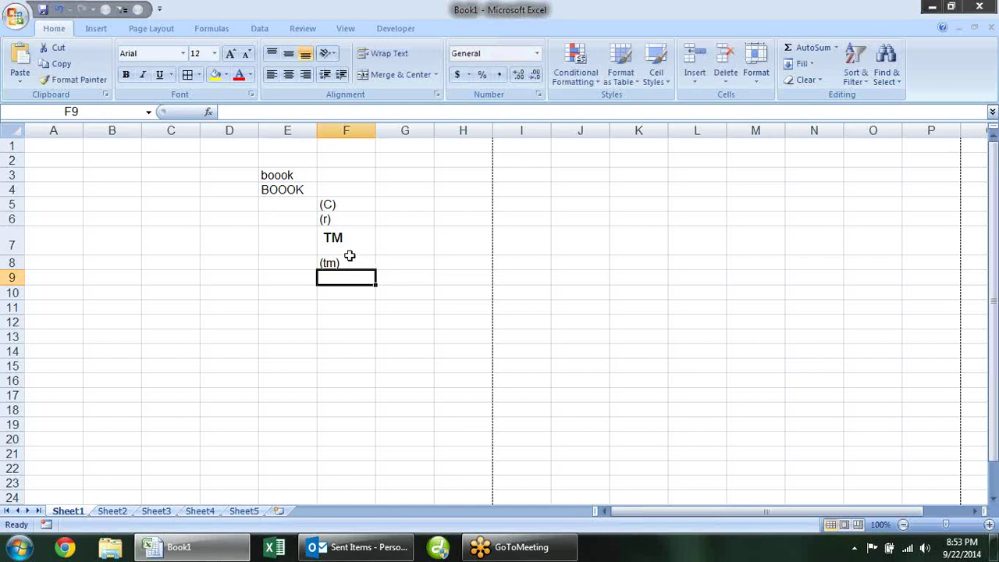
left_click(355, 246)
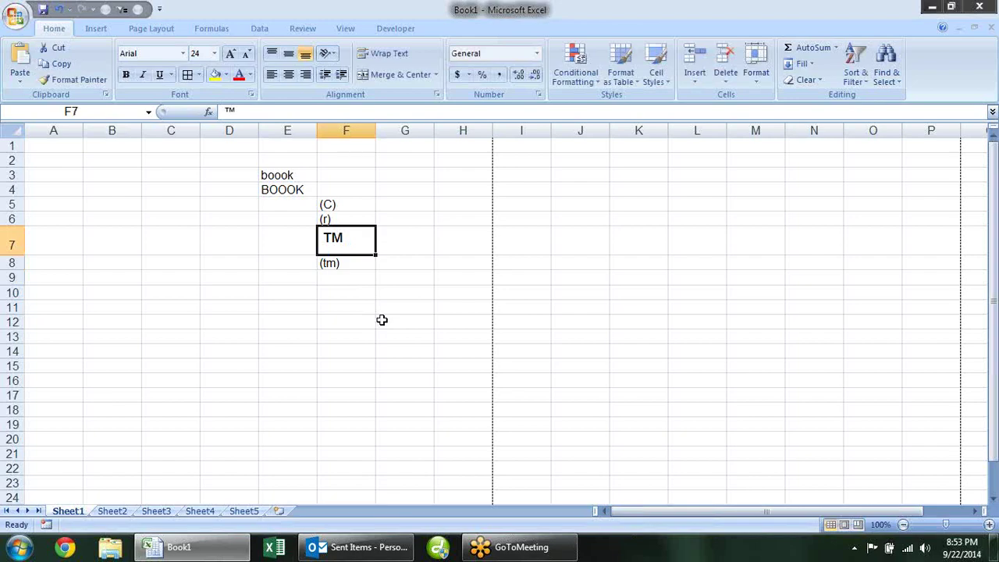
Step: Add an AutoCorrect entry replacing 'ml' with the person's name, and close both dialogs
key("alt+f")
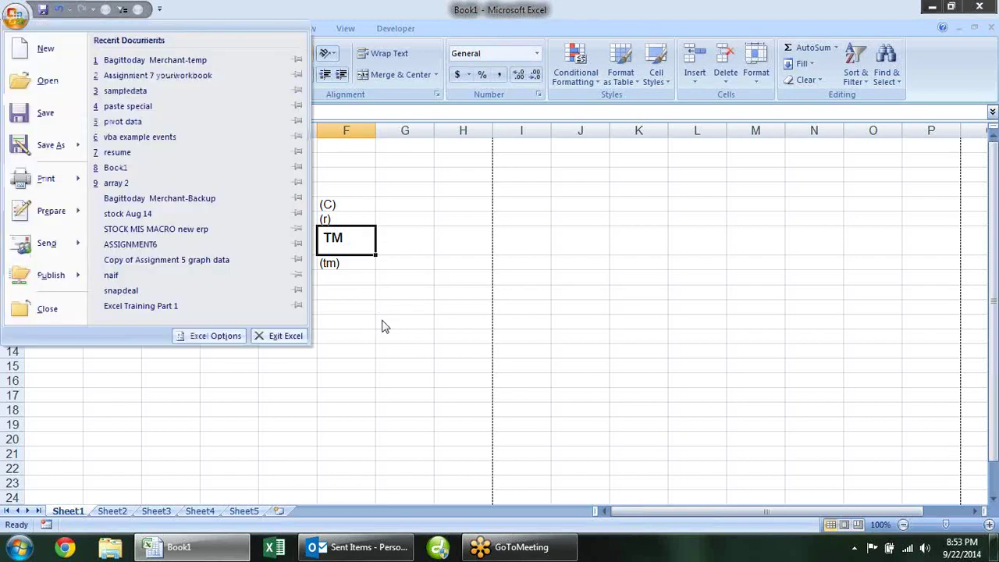
key("i")
left_click(348, 78)
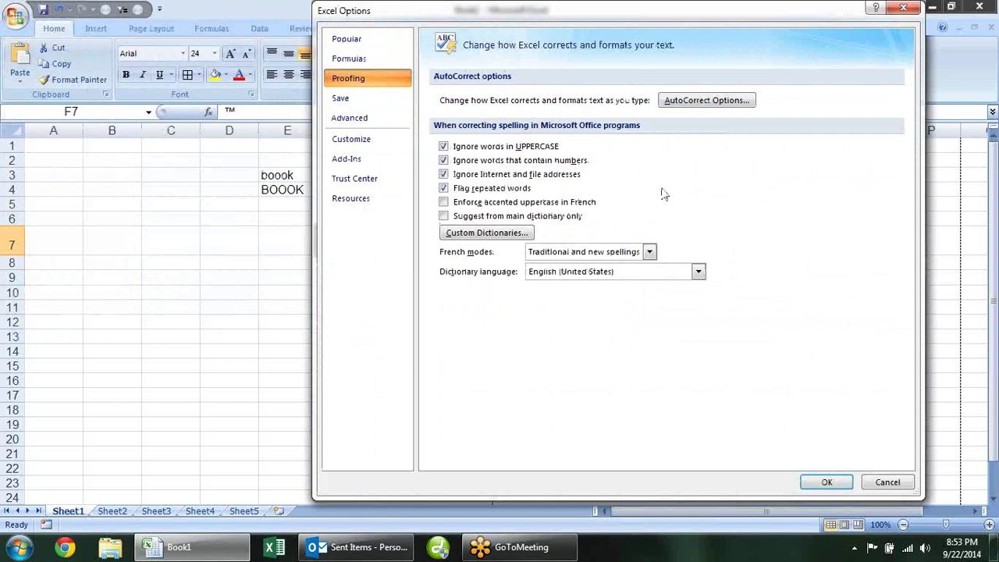
left_click(710, 103)
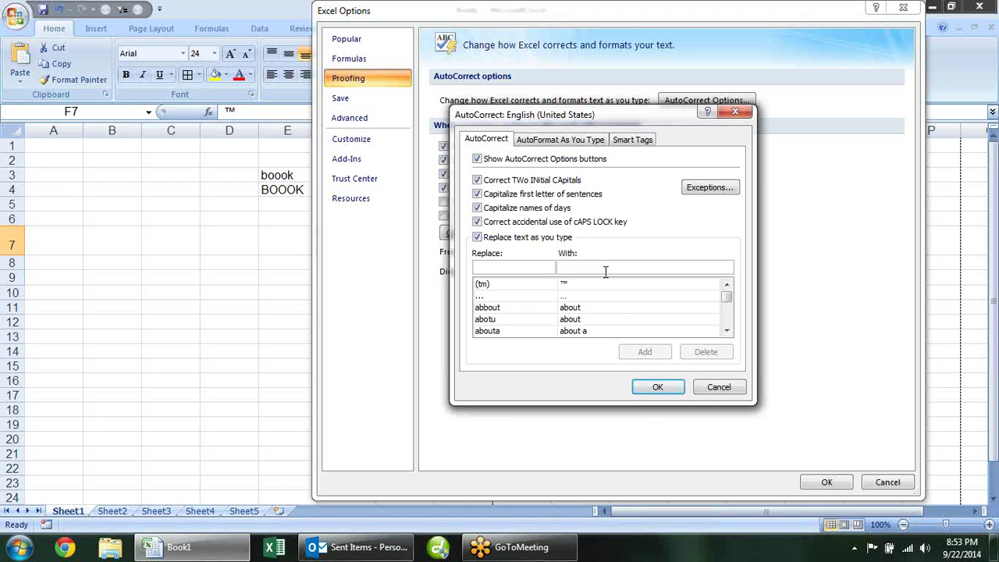
type("m")
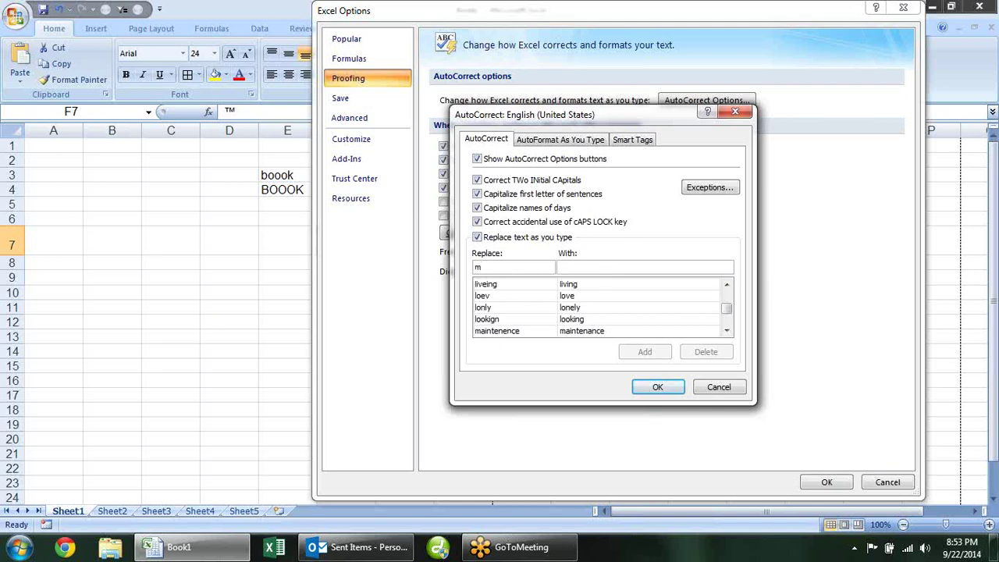
type("l")
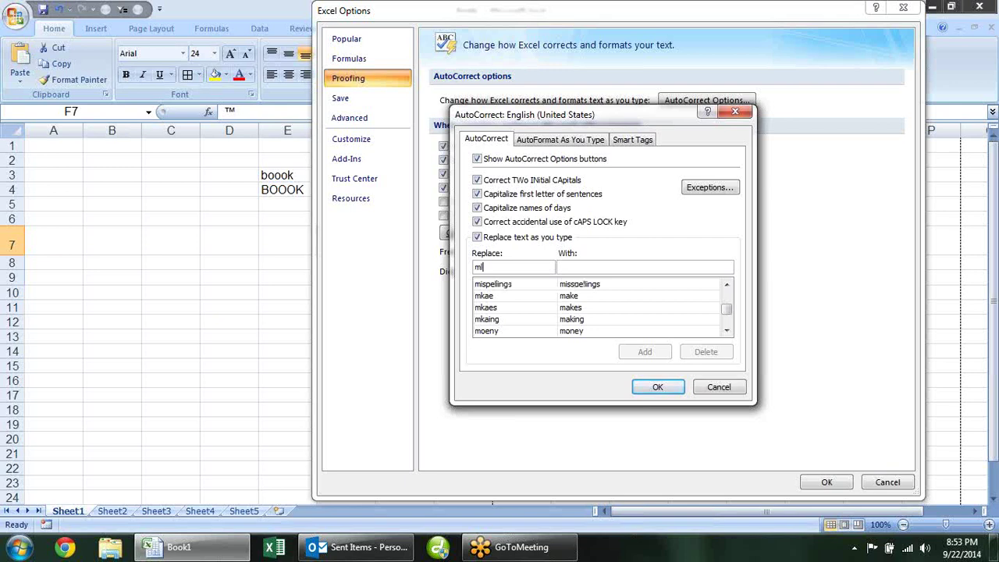
type("Murl")
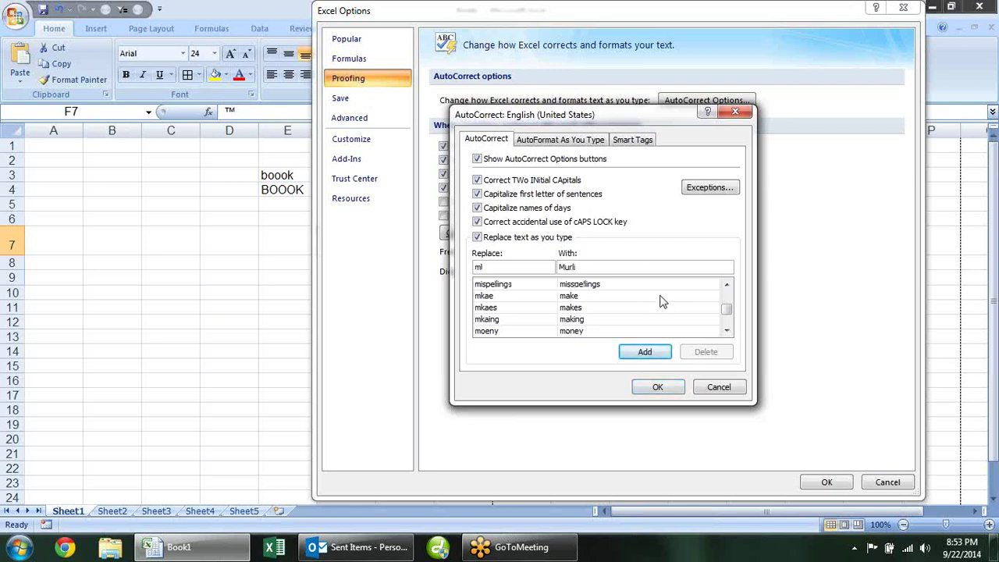
left_click(645, 351)
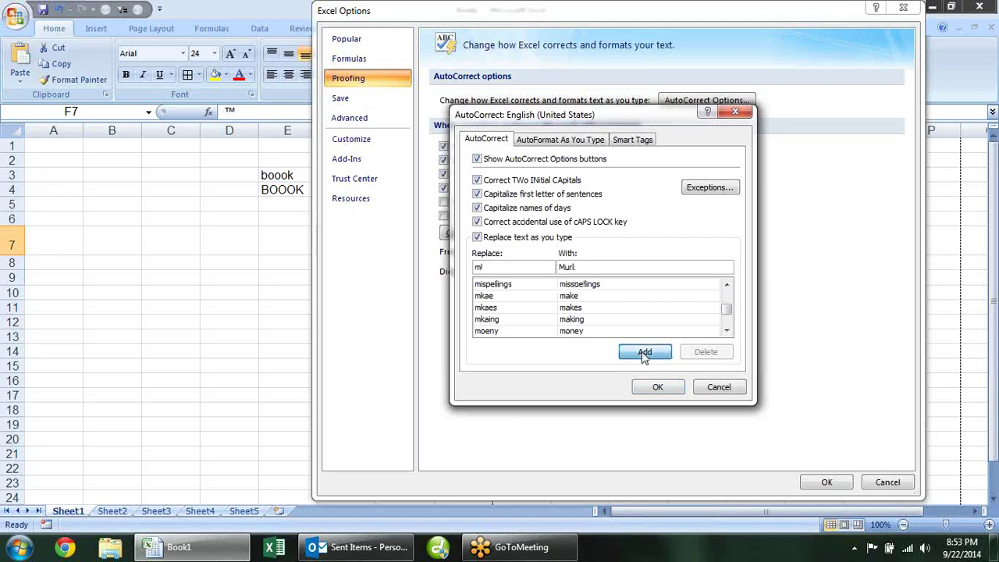
left_click(661, 386)
left_click(832, 482)
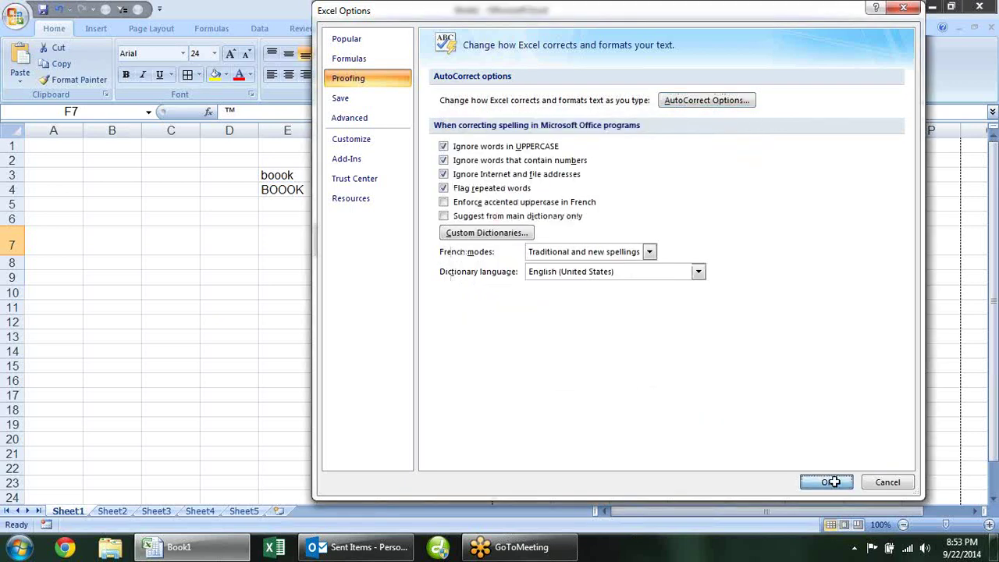
left_click(469, 220)
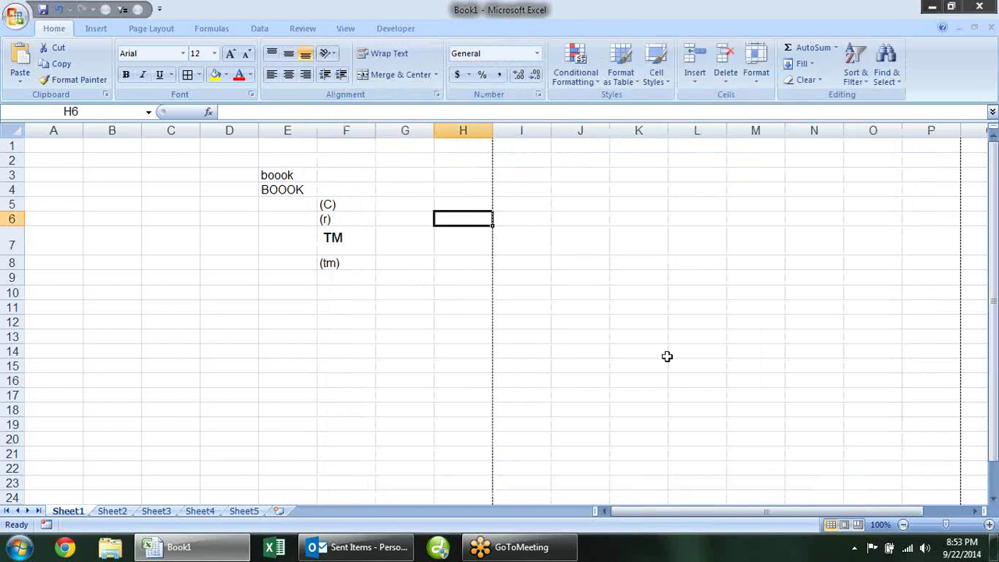
Step: Type ml in H6 so it expands to the name, and ss in H7 and H9
type("ml")
key("Return")
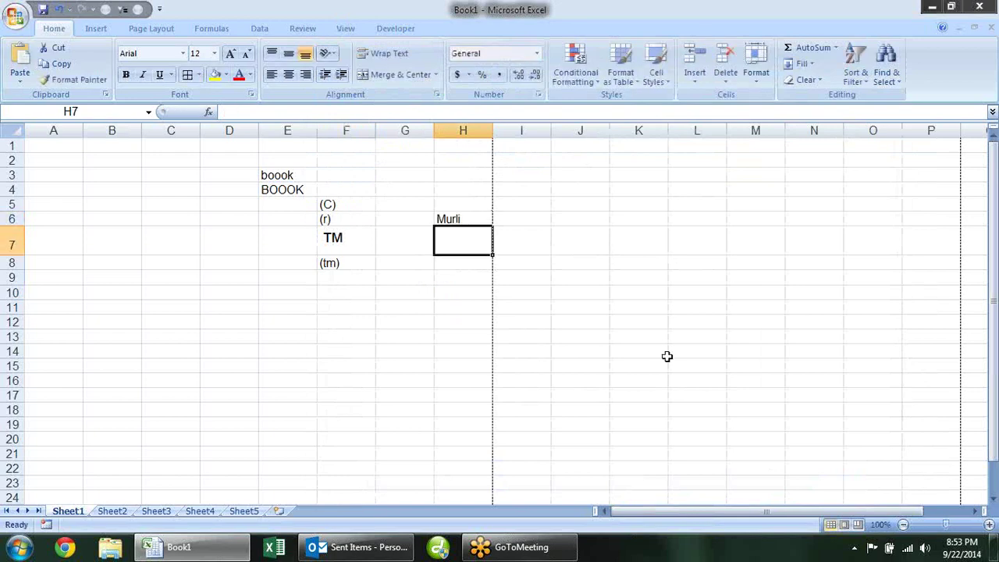
type("ss")
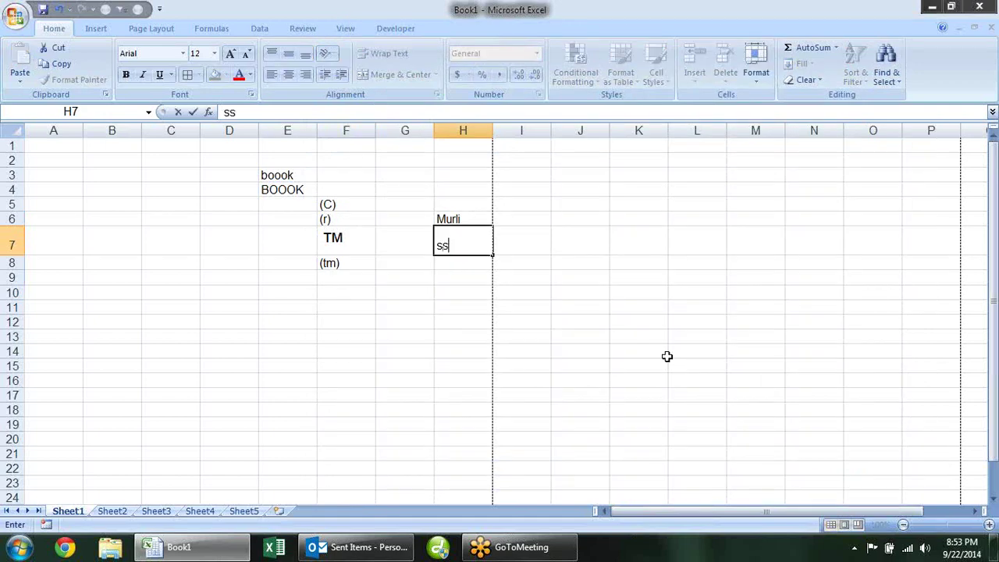
key("Up")
key("Down")
key("Down")
key("Down")
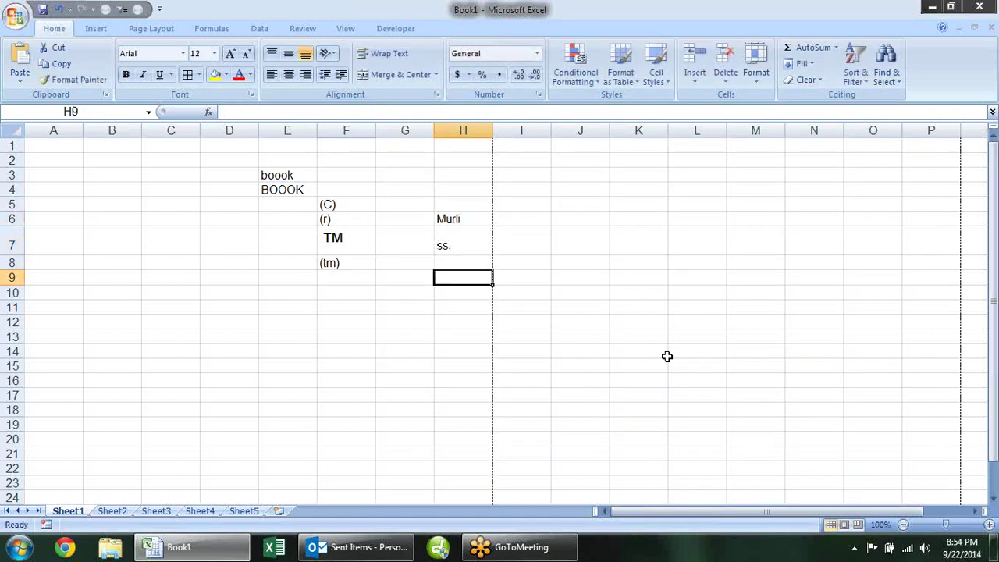
type("ss")
key("Return")
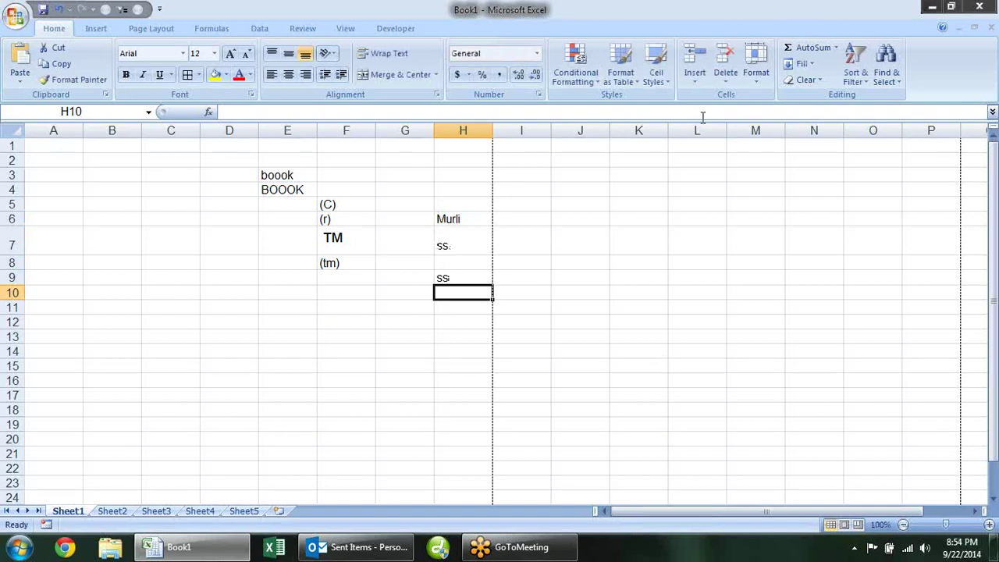
Step: Open and close Format Cells and the Proofing options without making changes
key("ctrl+1")
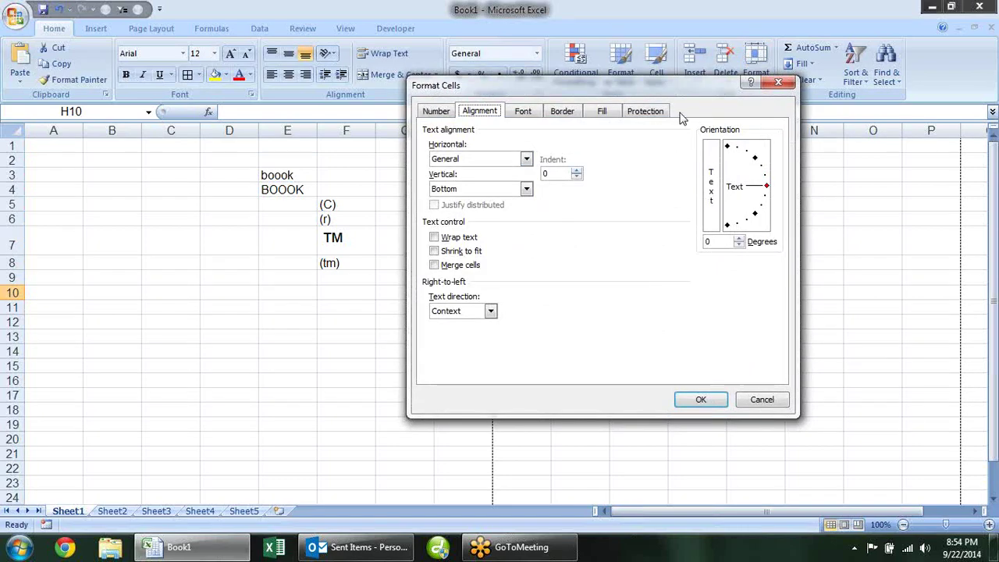
key("Escape")
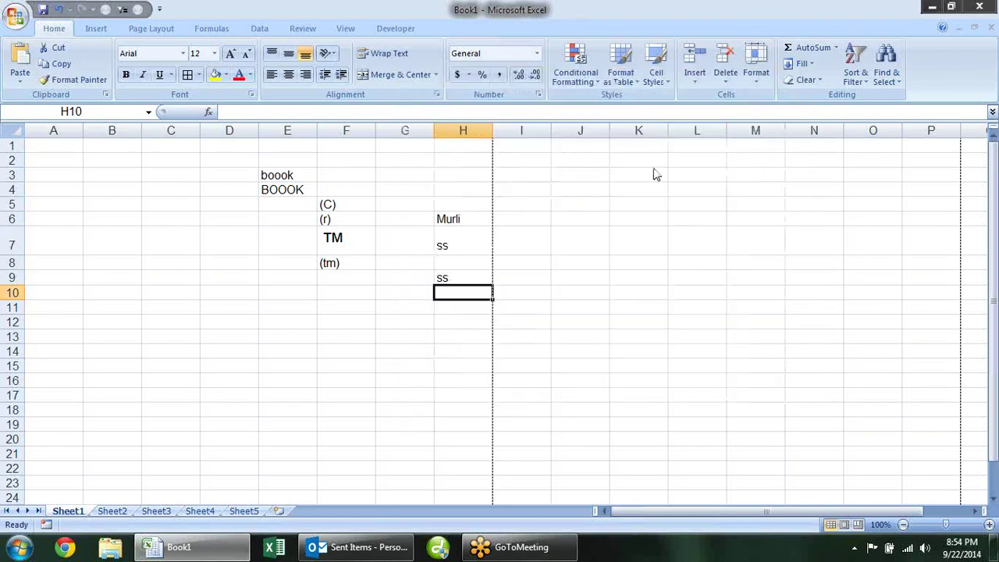
key("alt+f")
key("i")
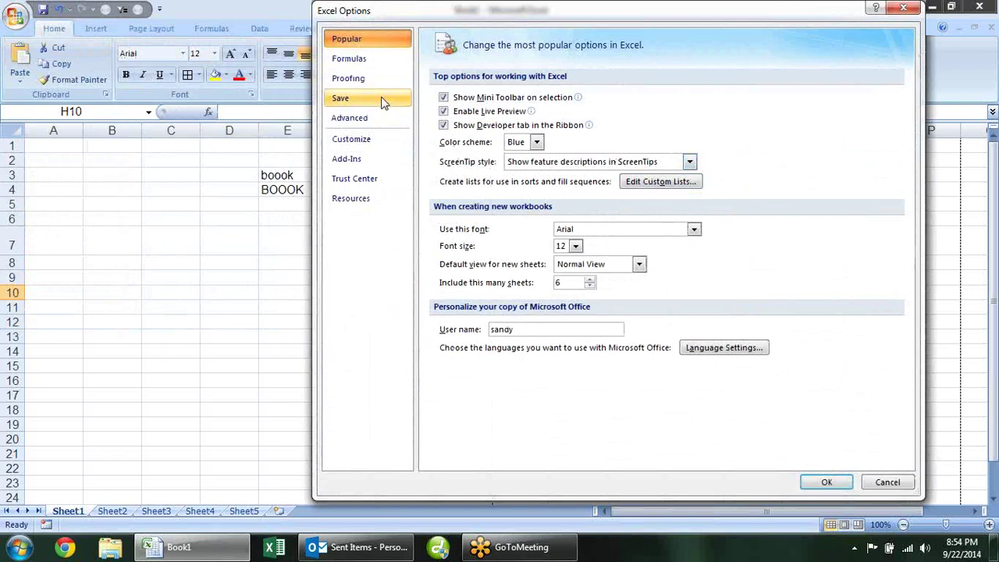
left_click(382, 80)
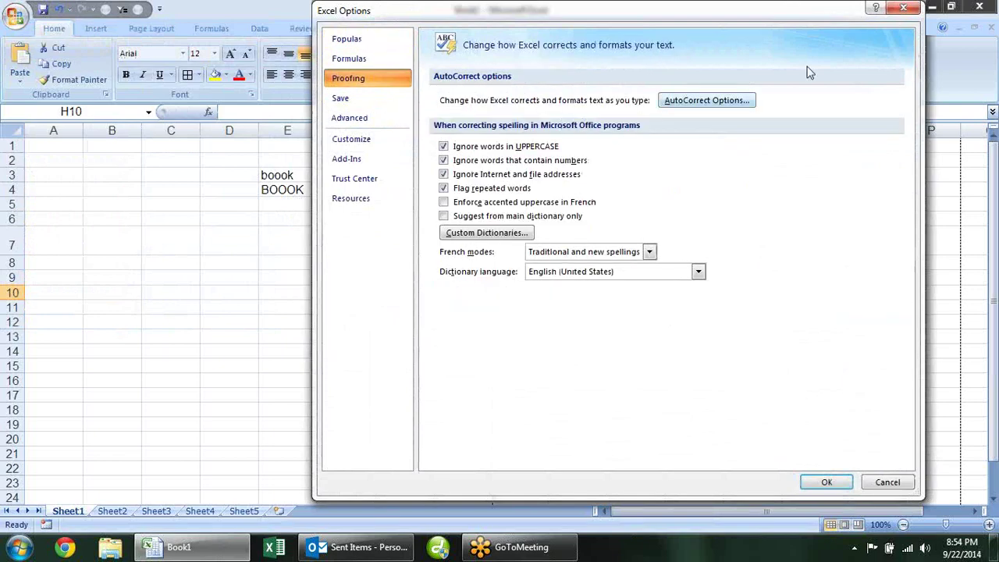
left_click(903, 11)
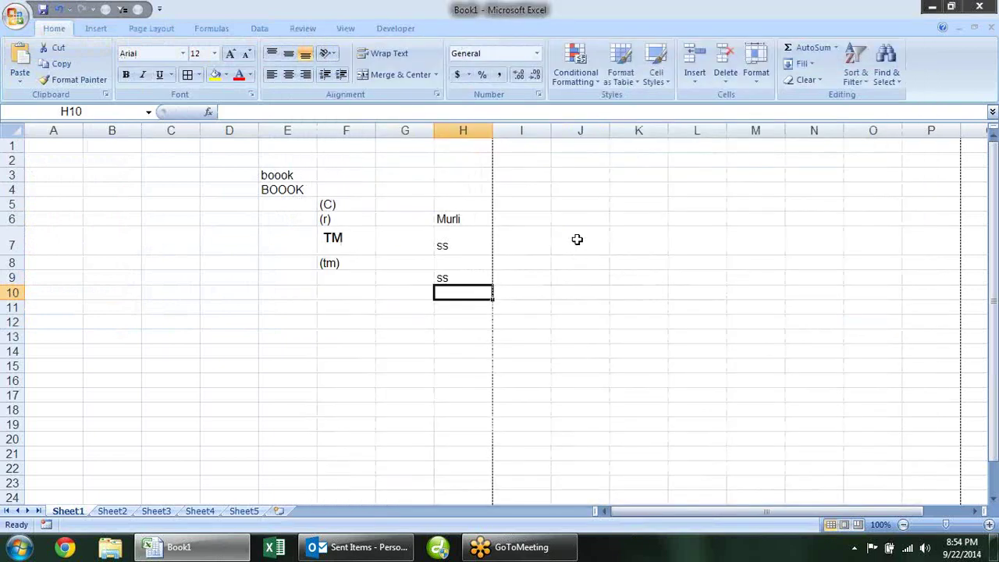
left_click(577, 237)
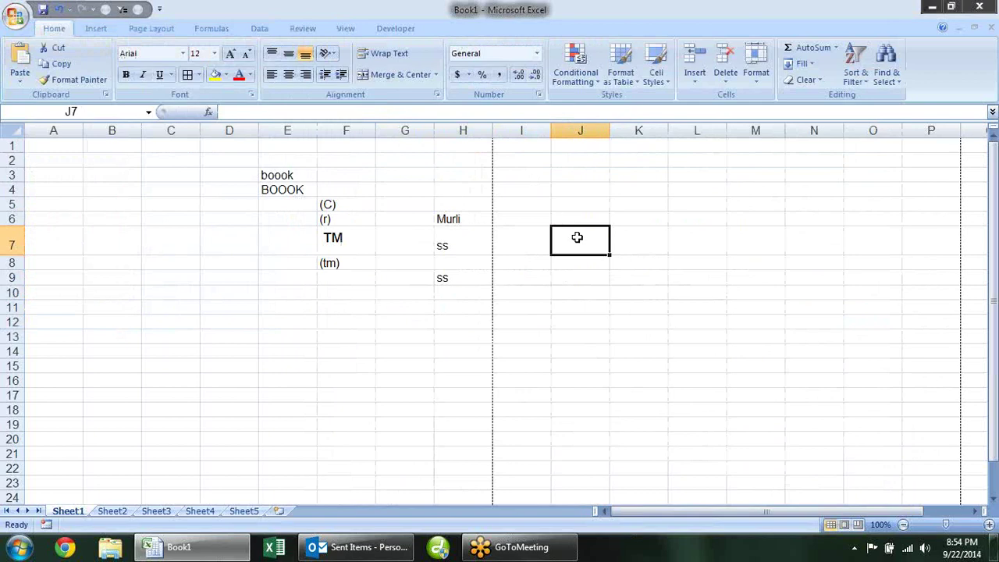
left_click(216, 292)
type("www.g")
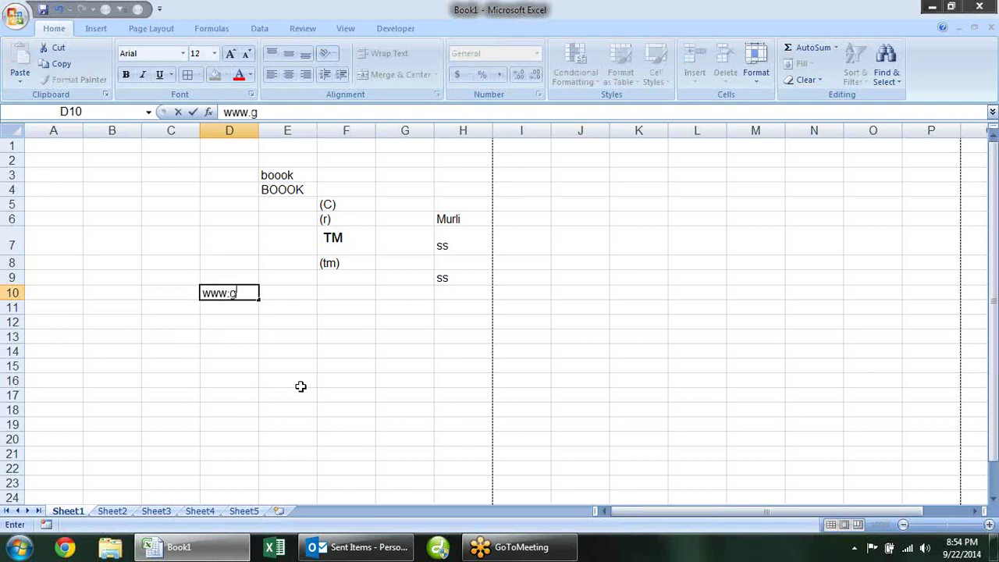
type("oogle. om")
key("BackSpace")
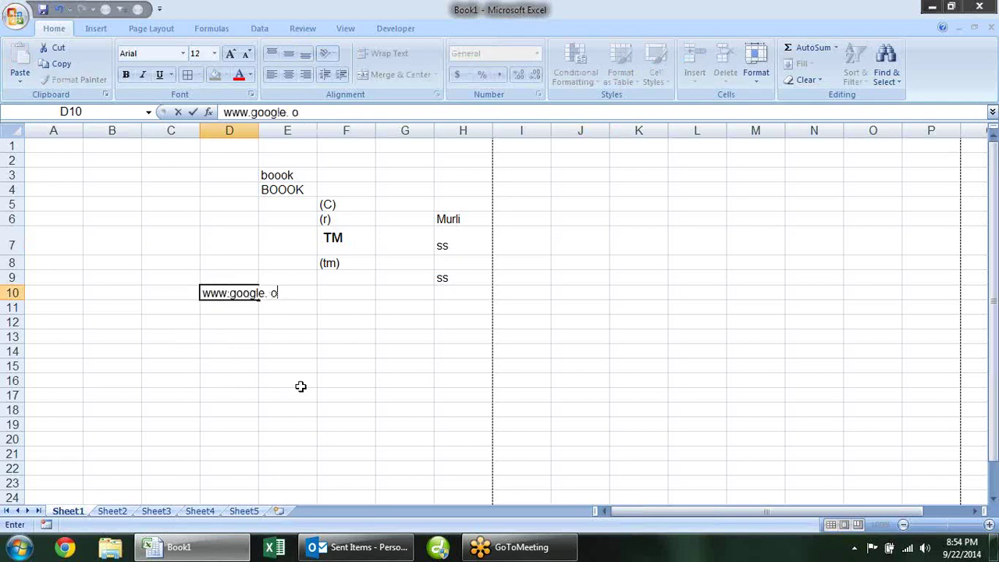
type("om")
key("Return")
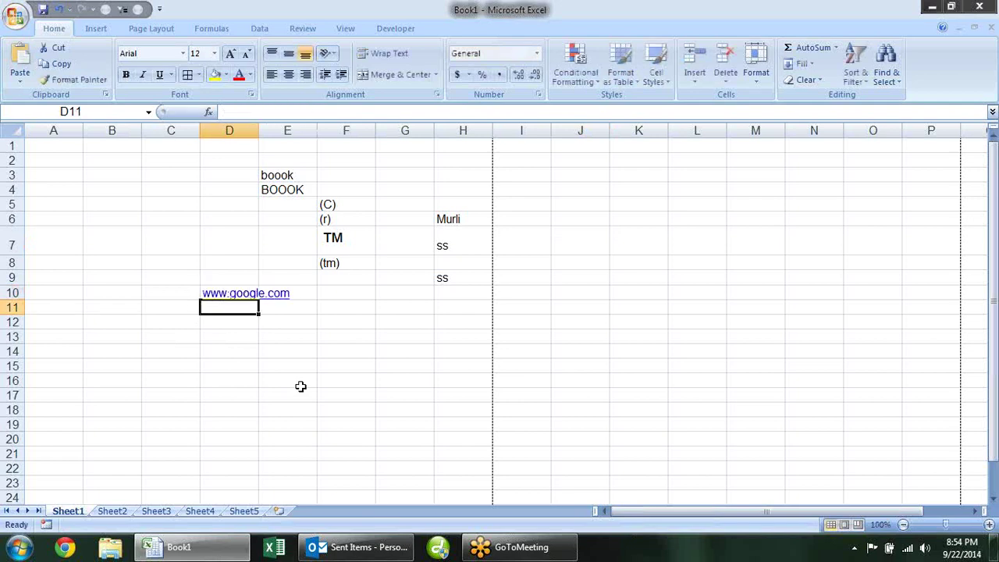
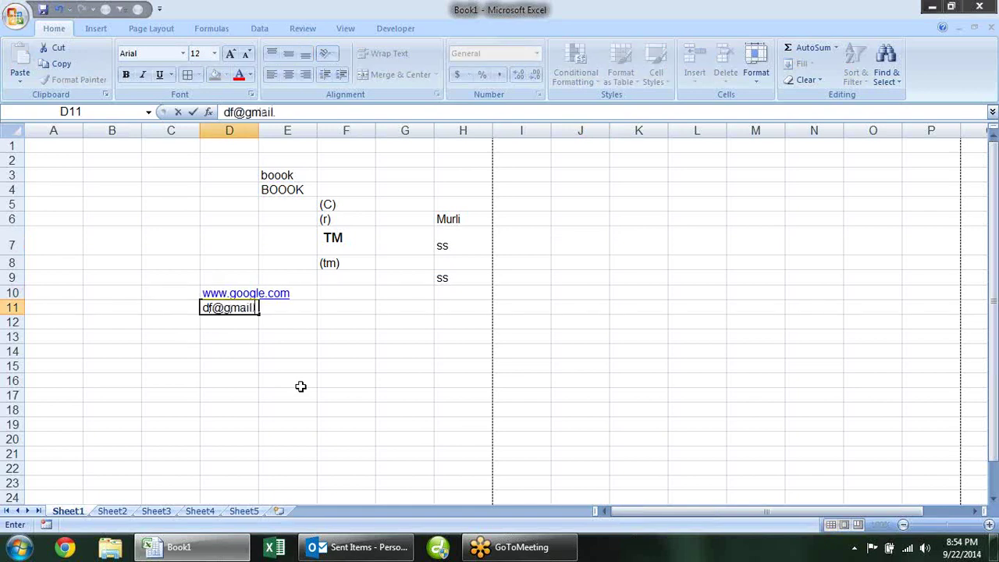
Step: Enter an e-mail address in D11, which is also formatted as a hyperlink
key("Return")
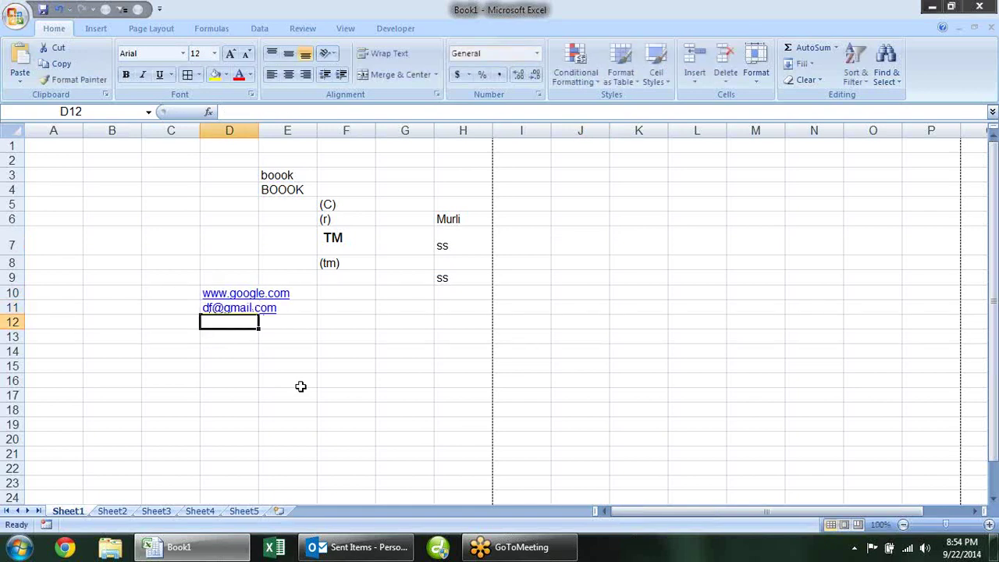
left_click(301, 387)
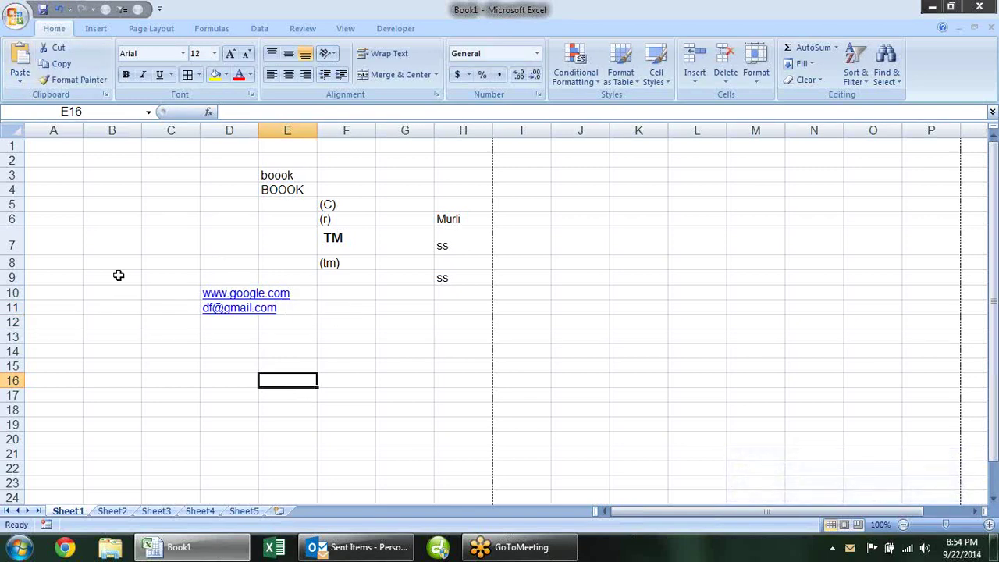
key("alt+f")
Step: Uncheck 'Internet and network paths with hyperlinks' under AutoFormat As You Type and confirm both dialogs
key("i")
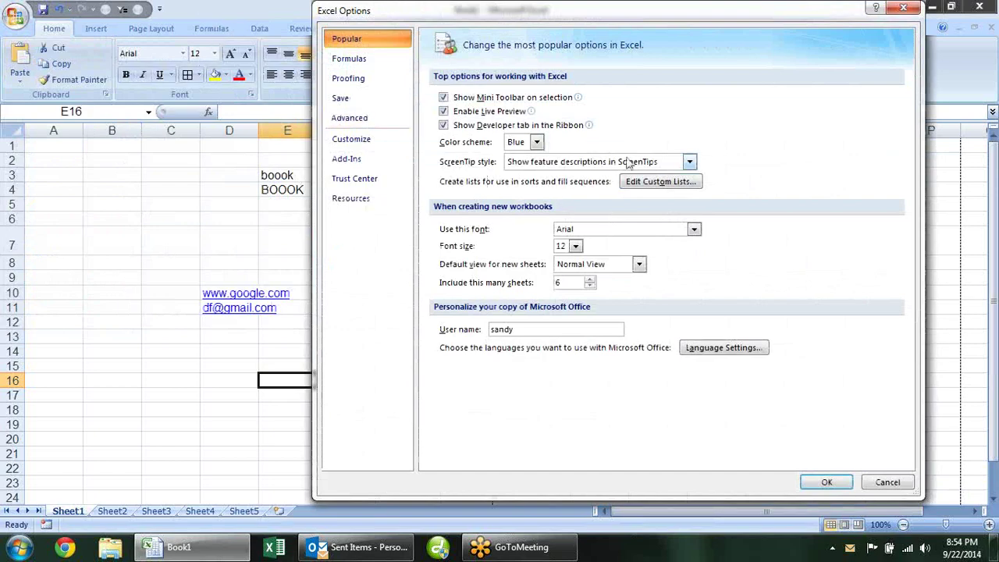
left_click(348, 78)
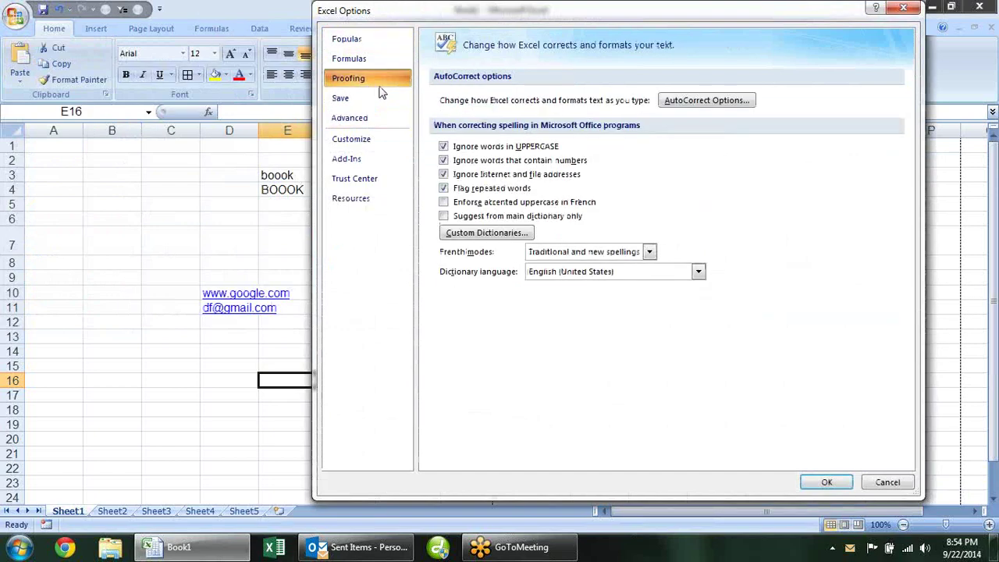
left_click(685, 101)
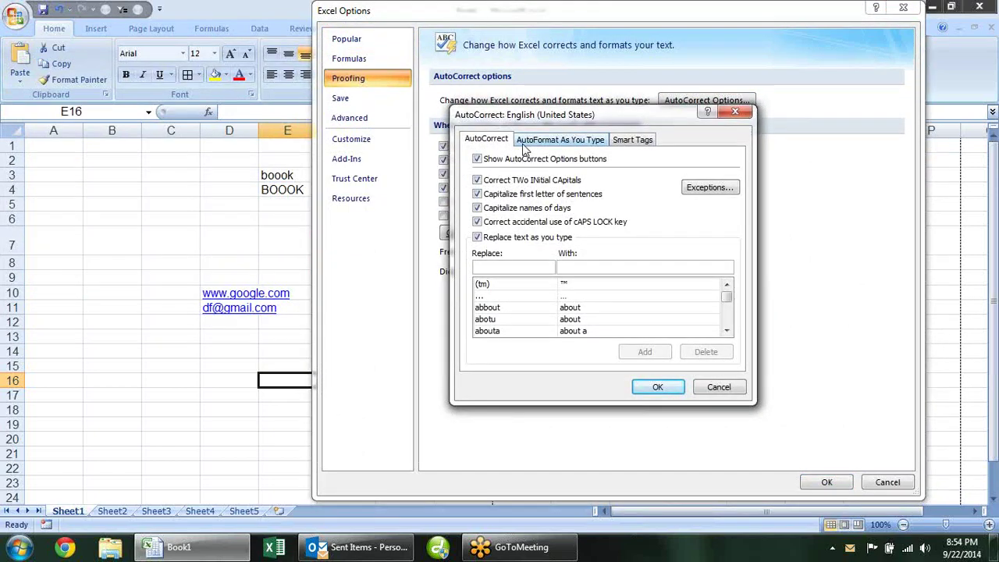
left_click(553, 143)
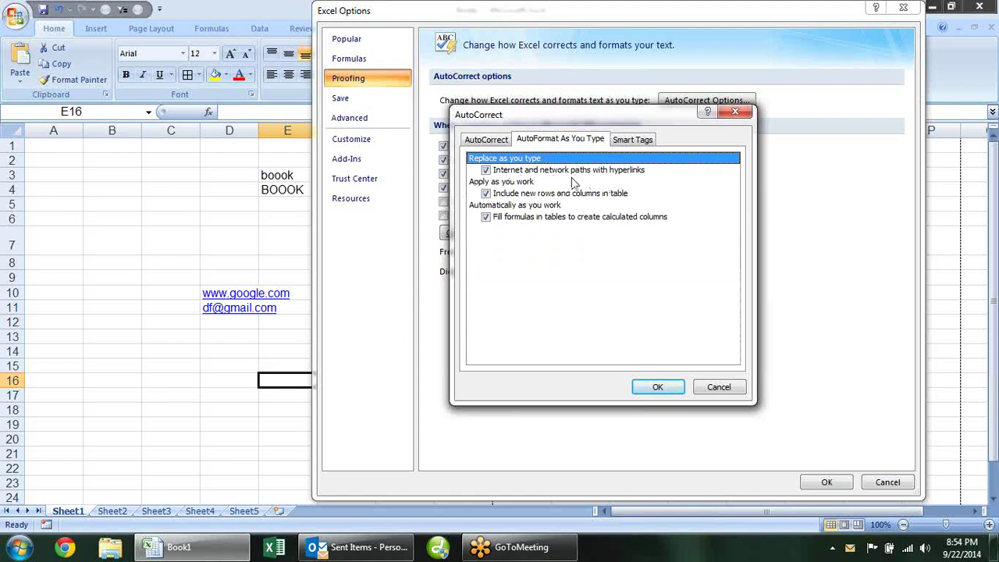
left_click(487, 171)
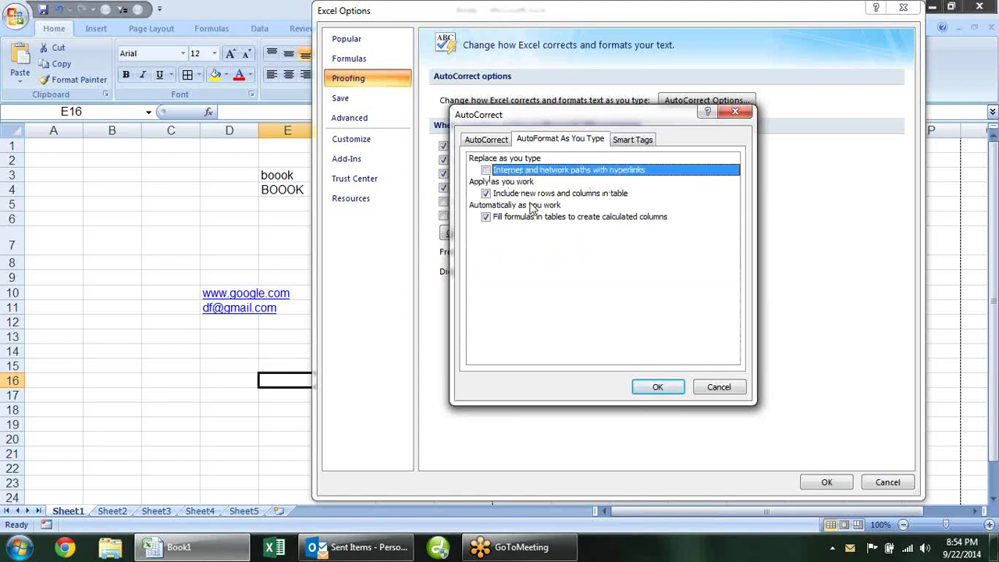
left_click(658, 387)
left_click(825, 481)
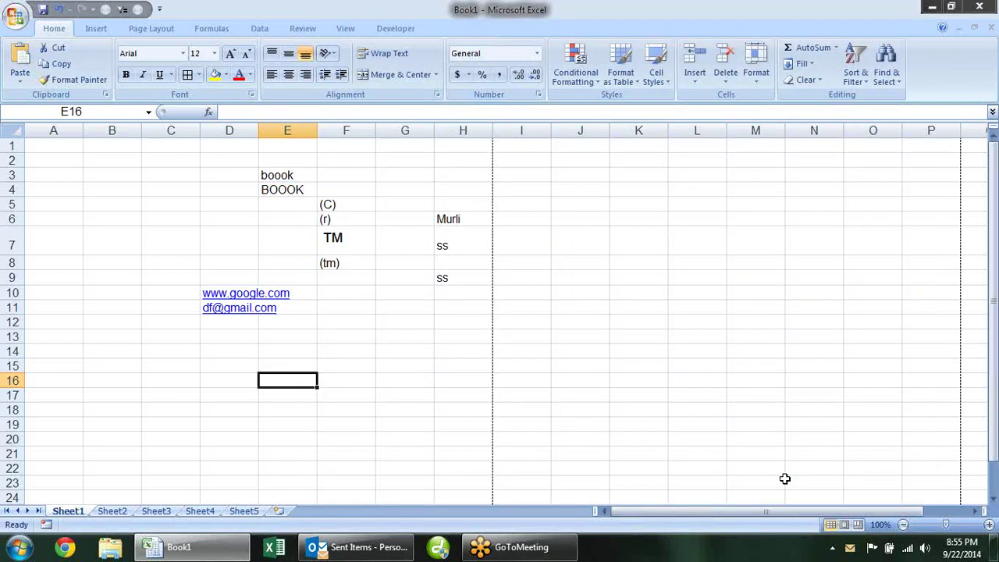
type("www.fa")
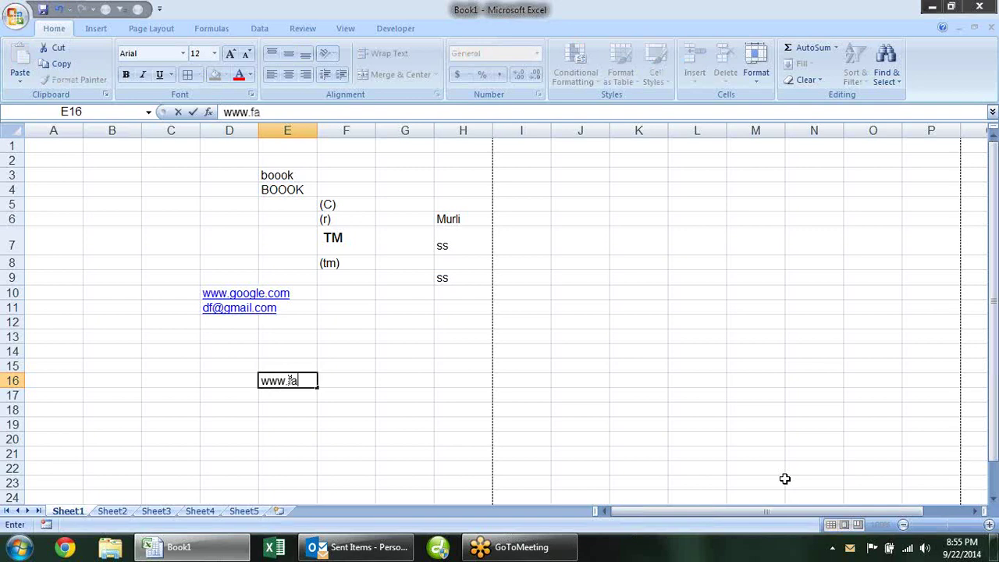
type("cebook.")
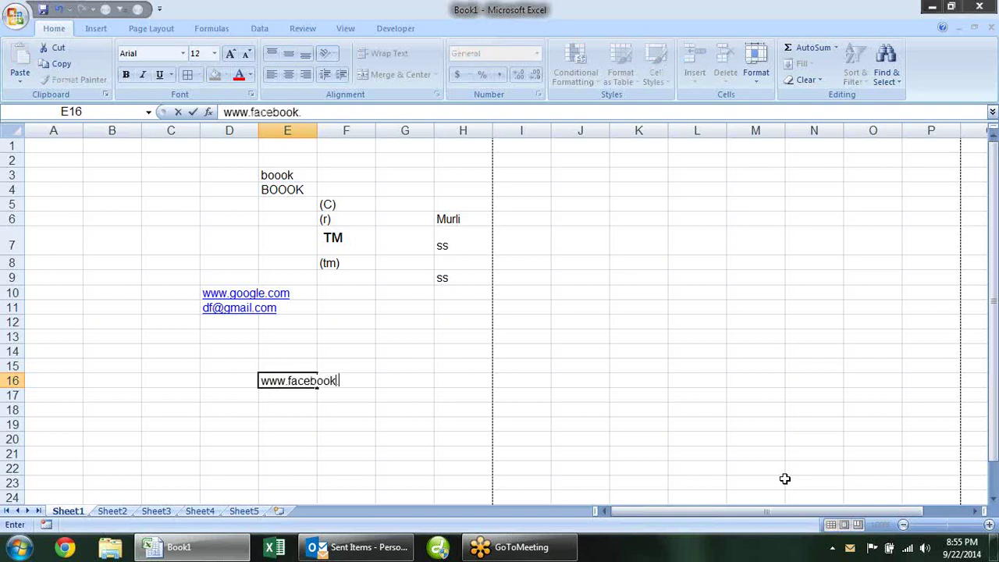
type("com")
key("Return")
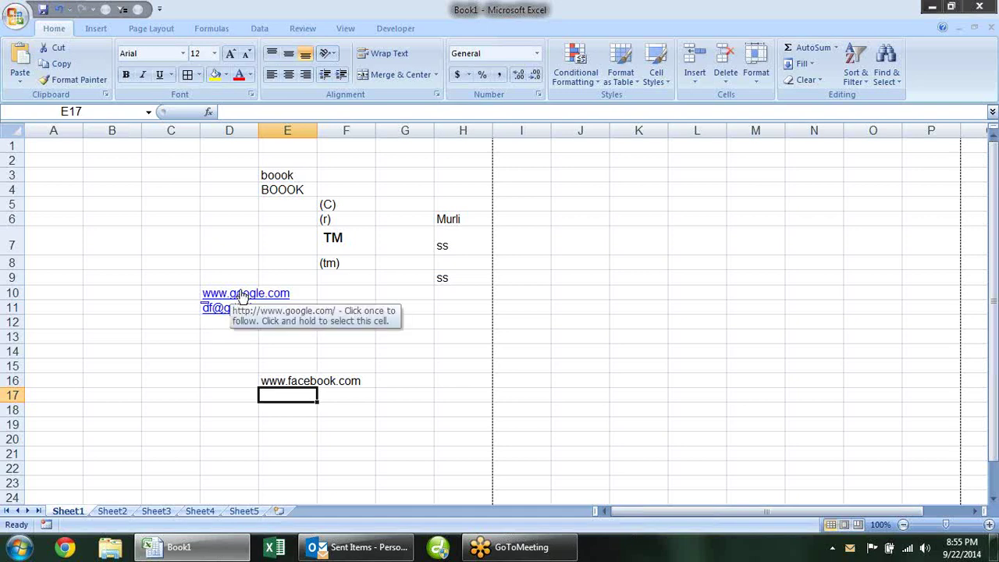
left_click(243, 297)
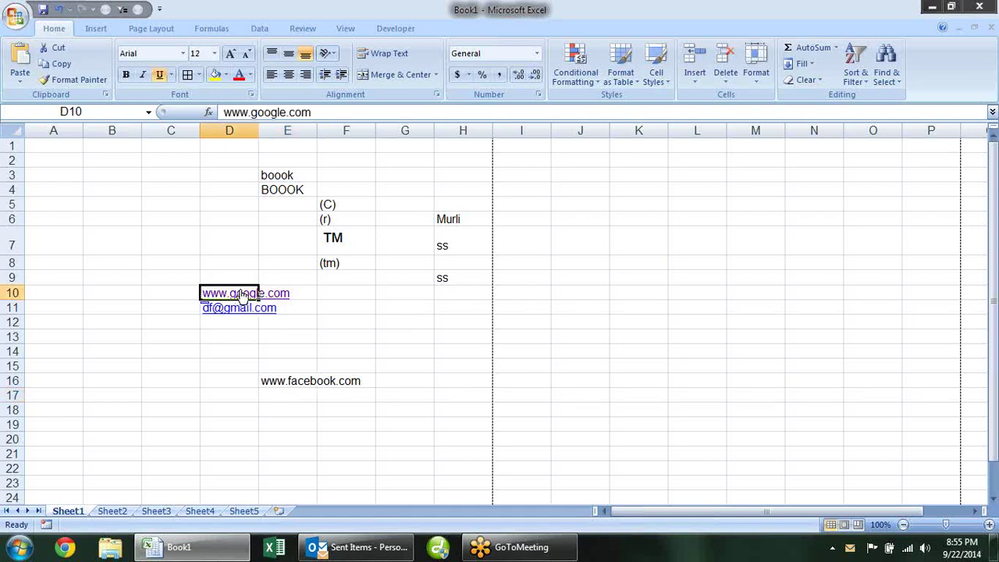
left_click(243, 295)
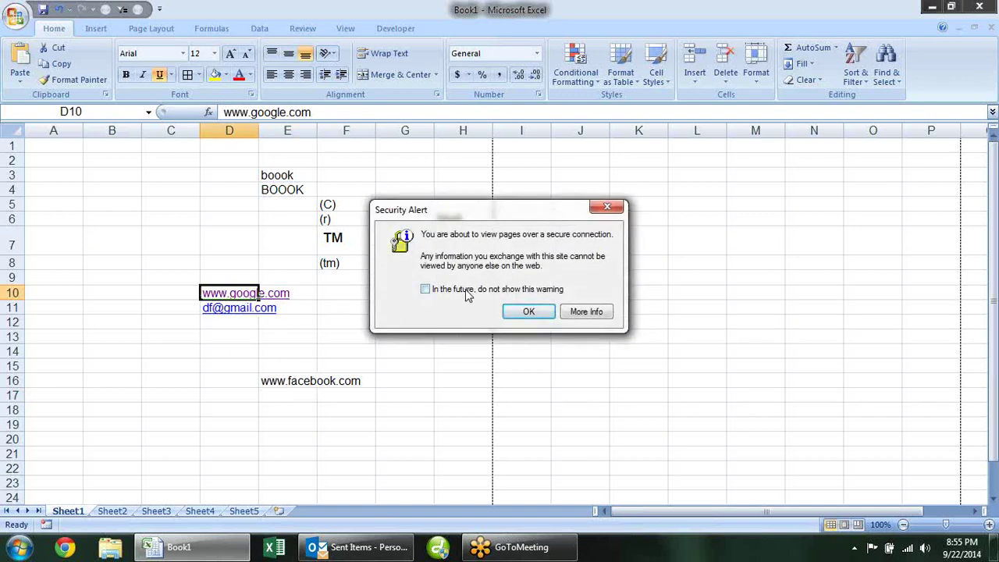
Step: Accept the Security Alert, close the browser, follow D11's e-mail link and discard the draft message
left_click(521, 313)
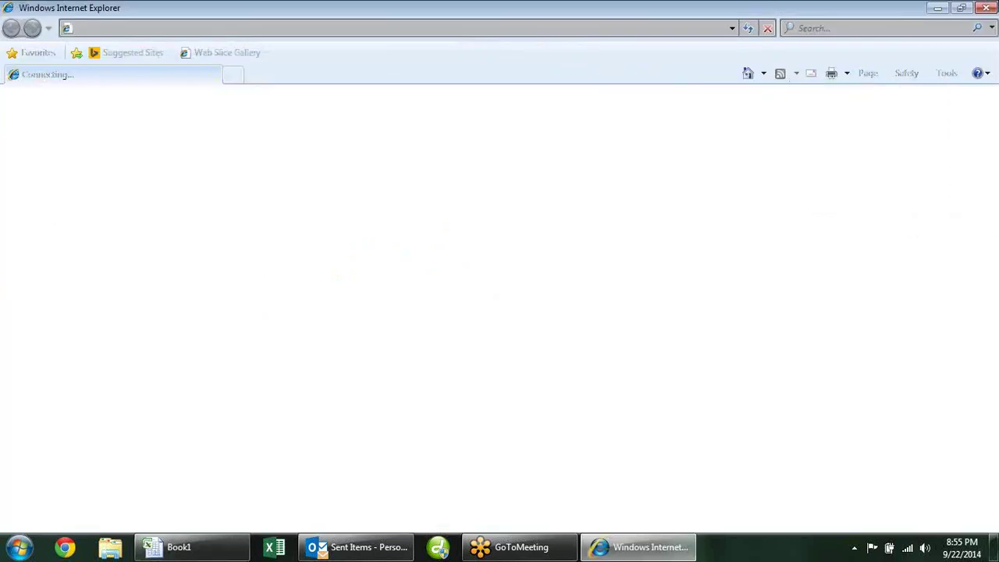
left_click(983, 9)
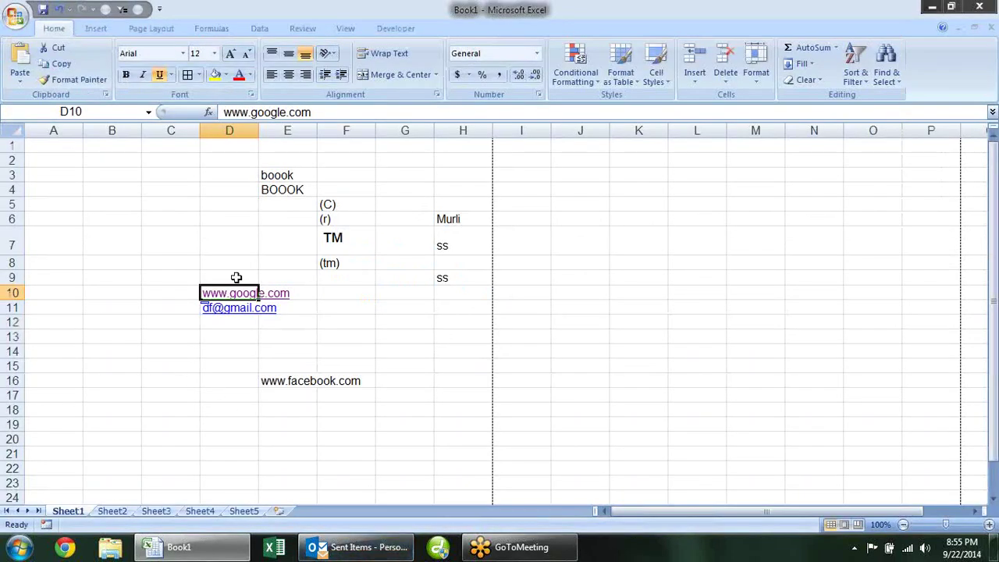
left_click(244, 313)
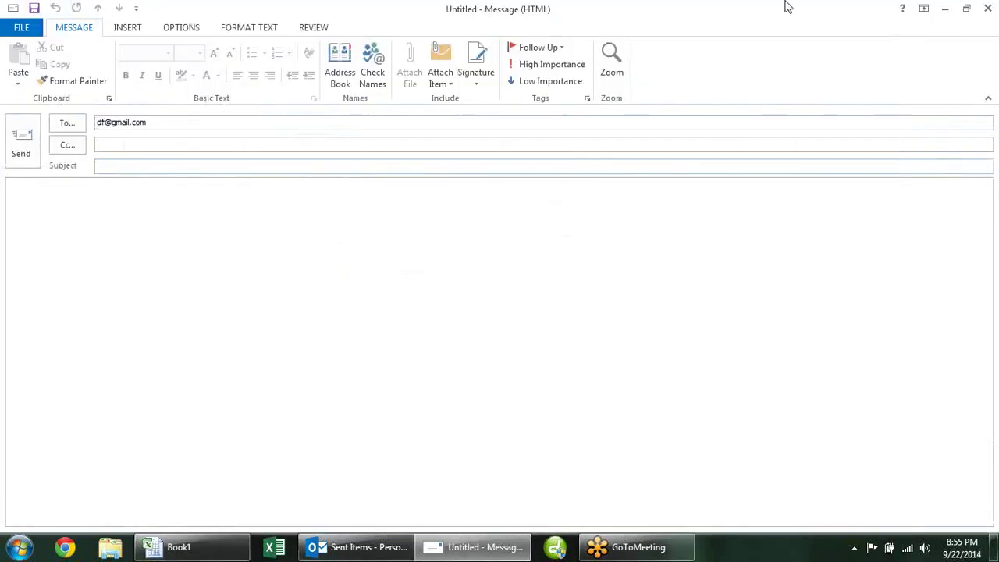
left_click(988, 8)
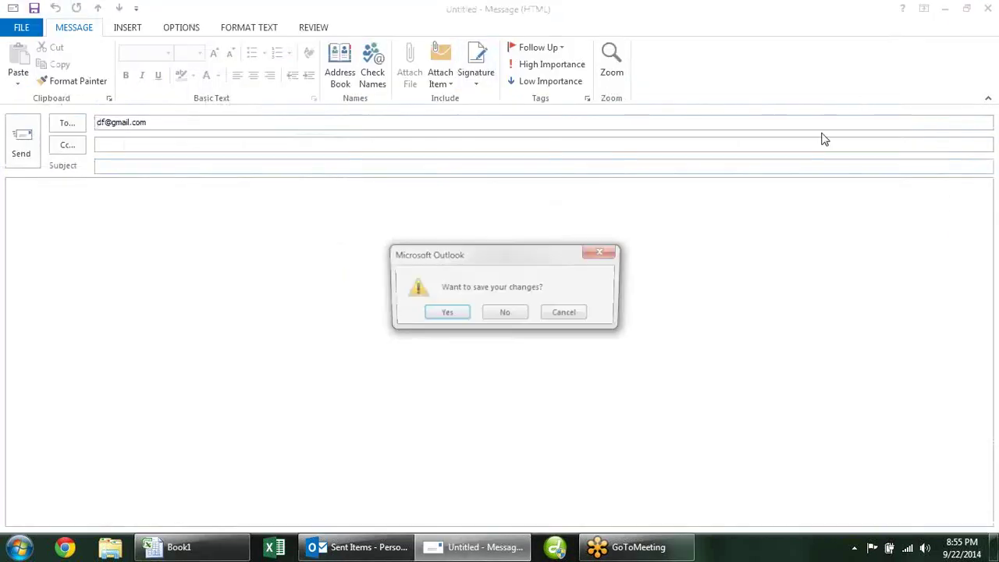
left_click(518, 314)
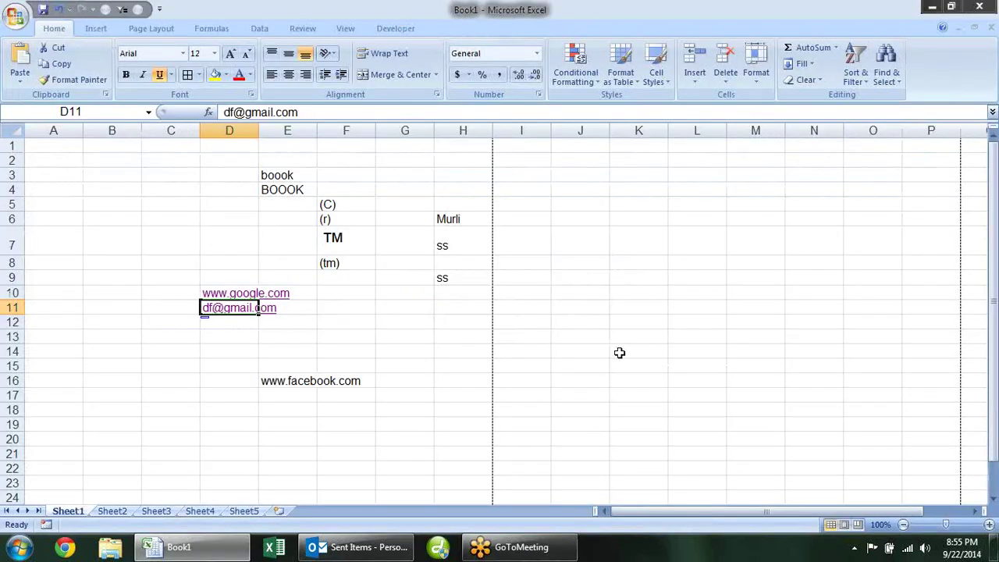
Step: Re-enable AutoFormat As You Type's option turning internet and network paths into hyperlinks
key("alt+f")
key("i")
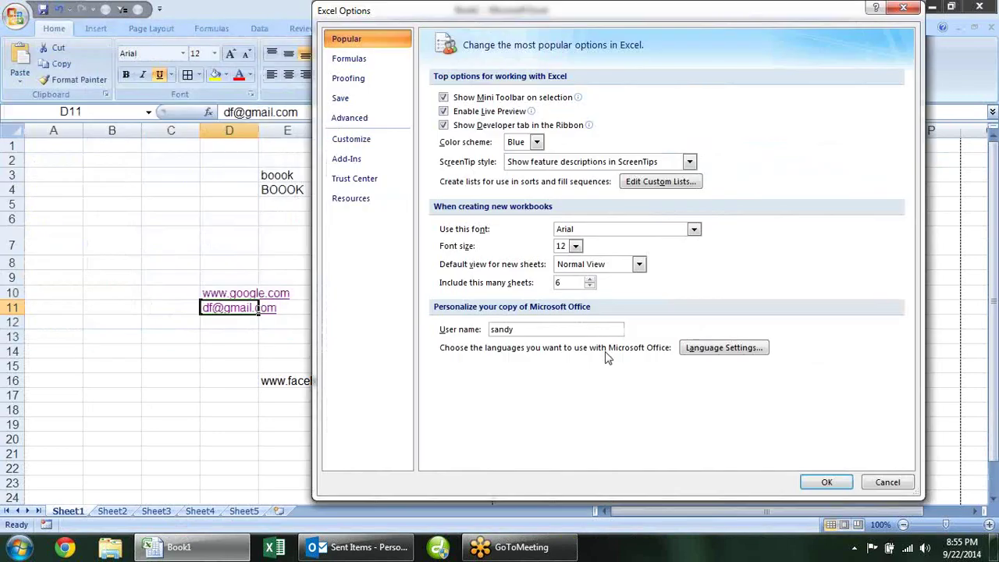
left_click(349, 78)
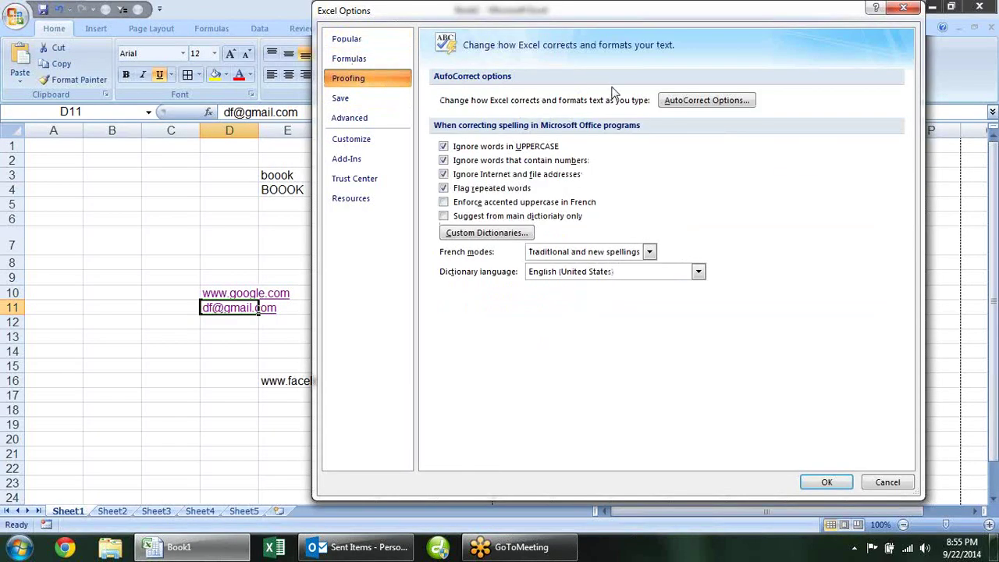
left_click(679, 100)
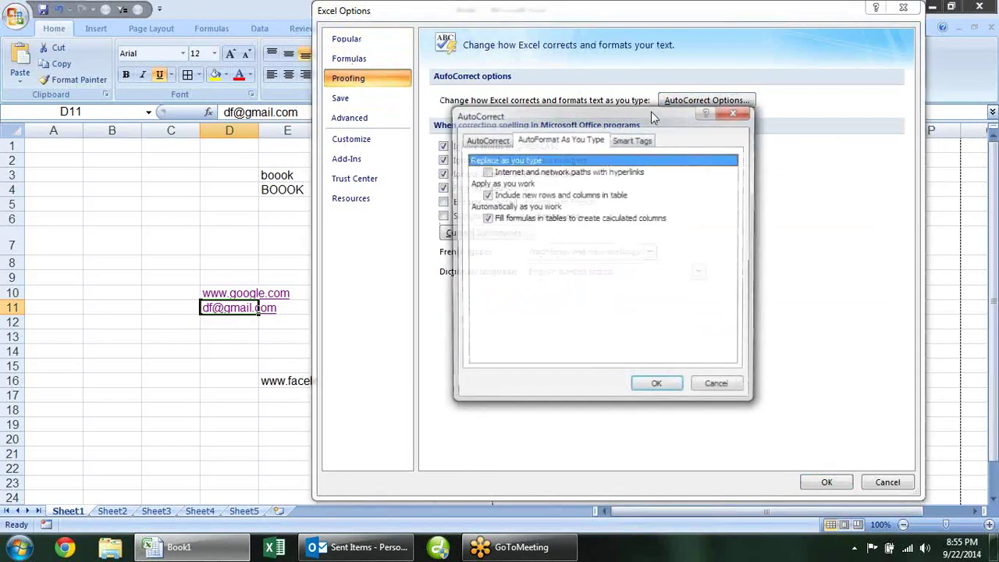
left_click(489, 172)
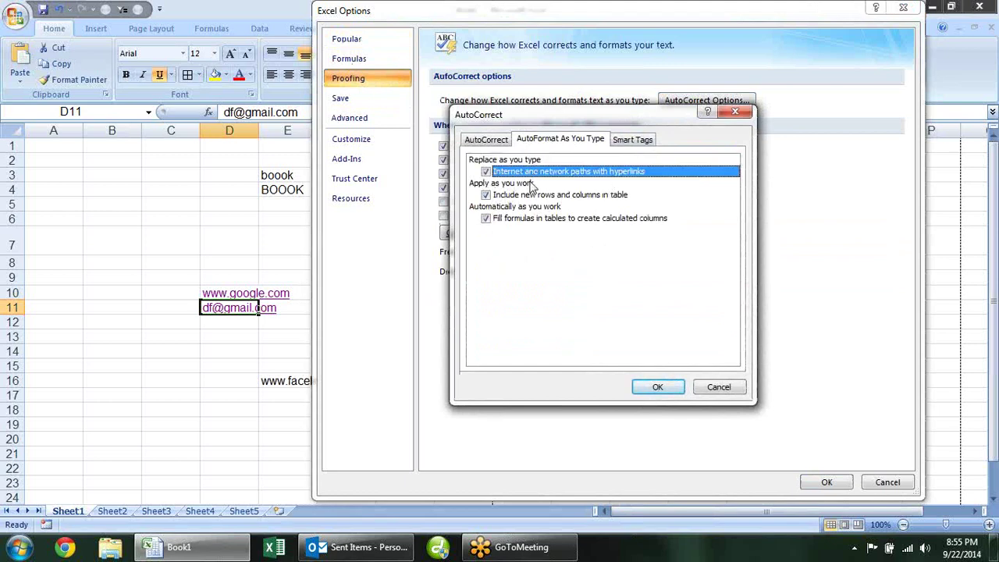
left_click(656, 386)
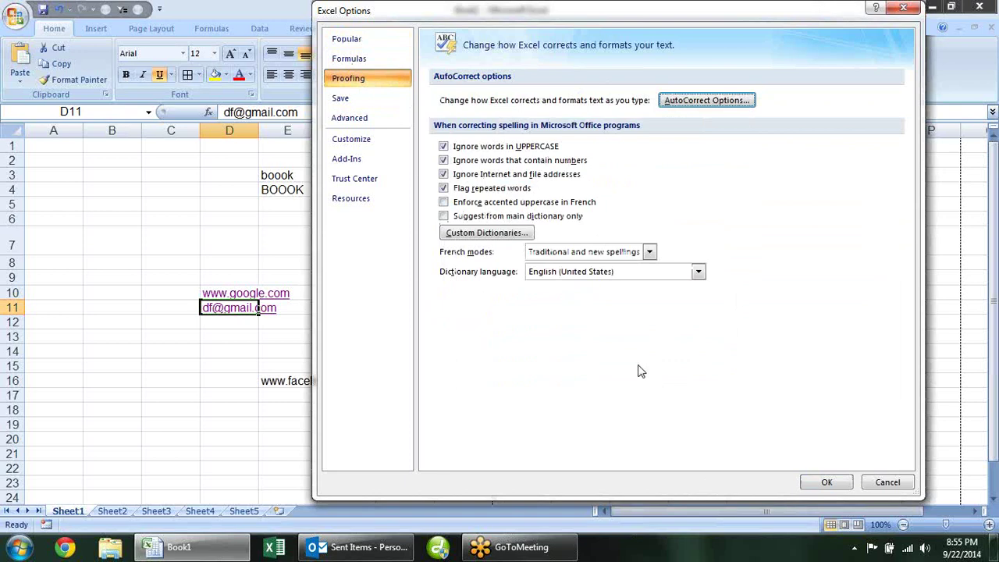
Step: Review the Save settings (Macro-Enabled Workbook, Desktop) and close Excel Options
left_click(357, 100)
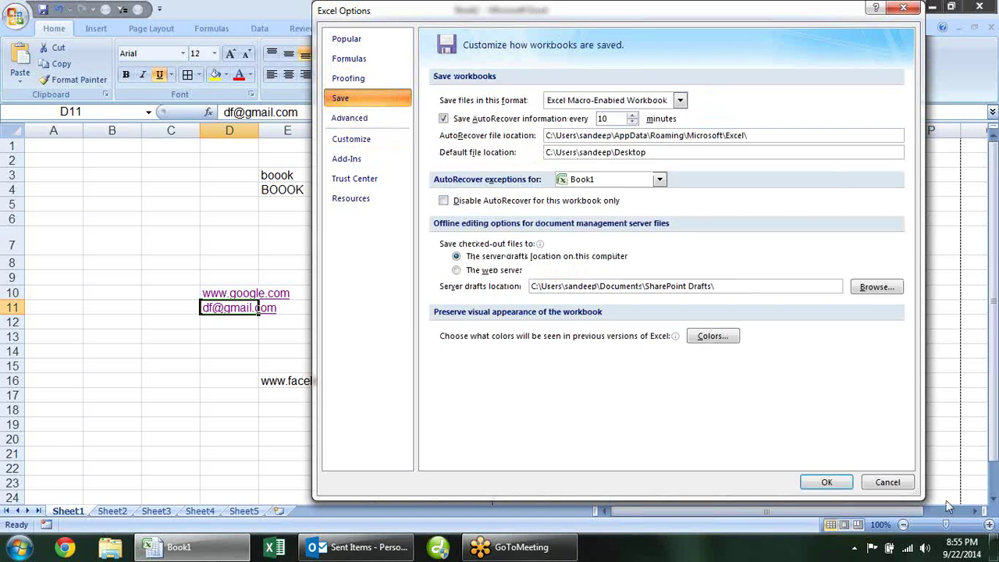
left_click(839, 481)
left_click(559, 248)
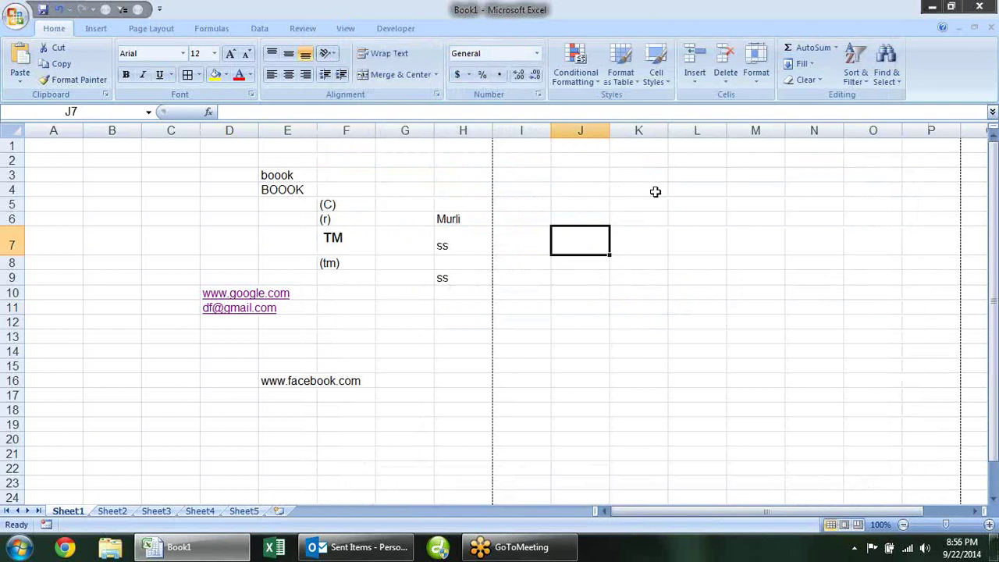
Step: Minimise Excel and Outlook, pick the array 2, information formula and Bagittoday desktop files, then return to Book1
left_click(932, 8)
left_click(944, 8)
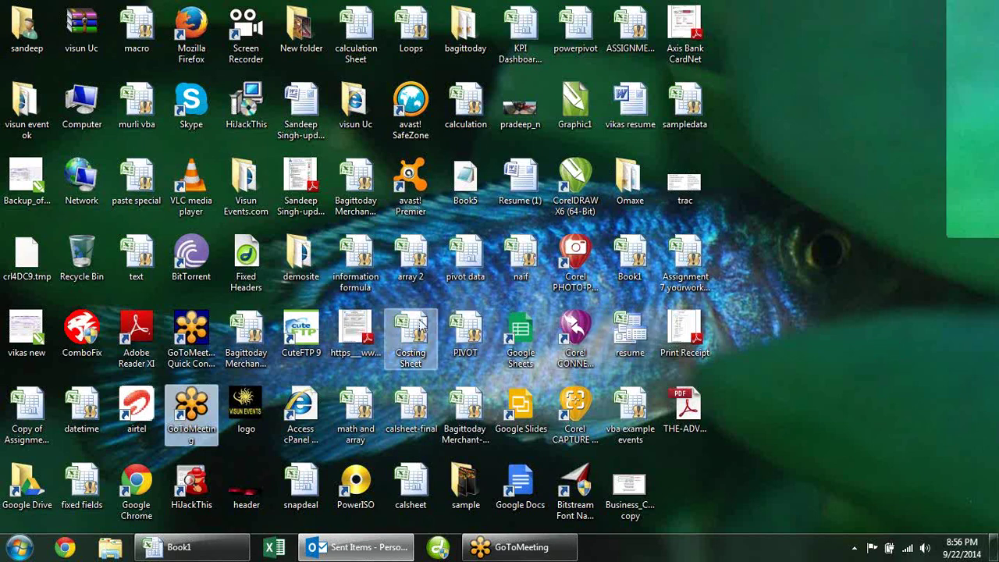
left_click(370, 266)
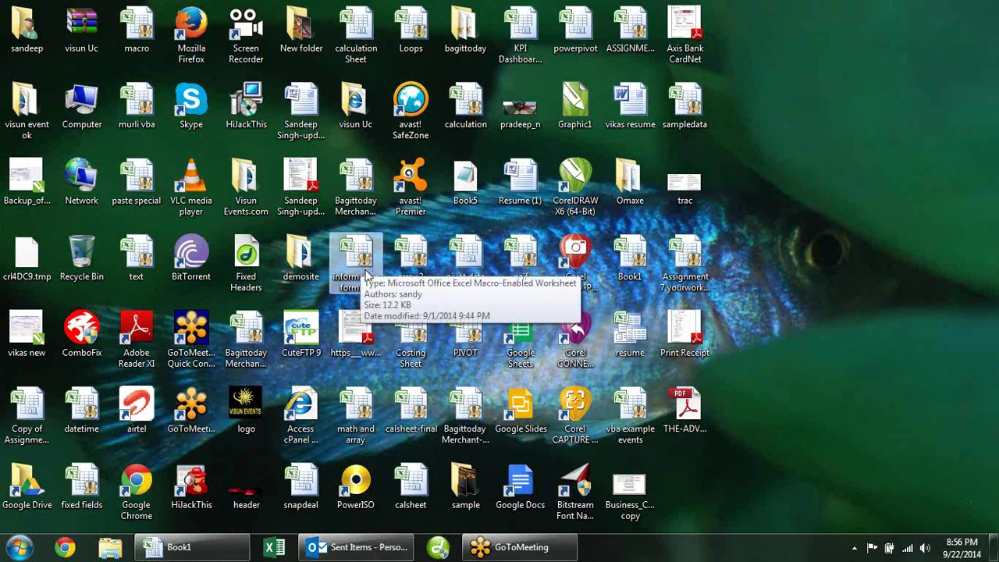
left_click(426, 260, "ctrl")
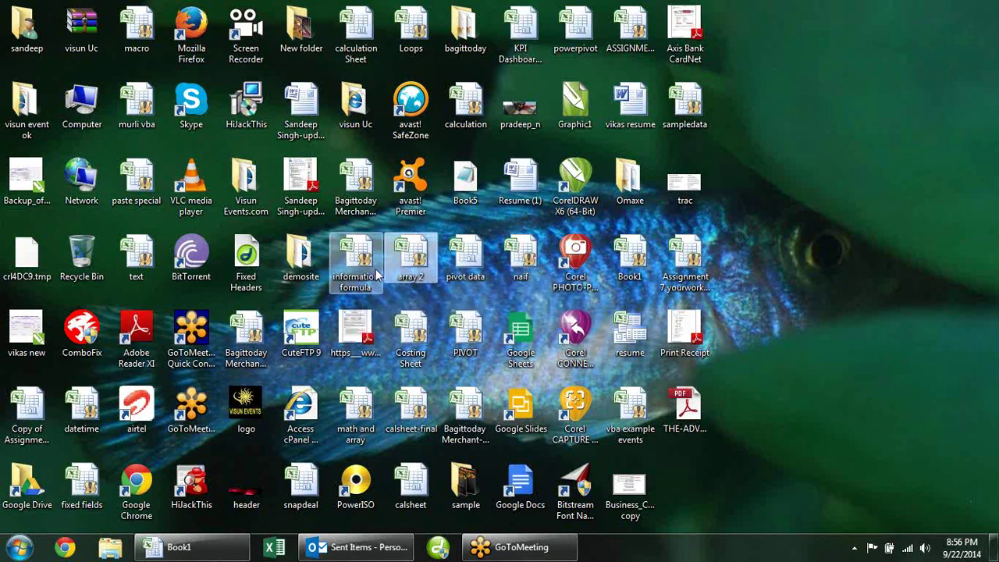
left_click(356, 201)
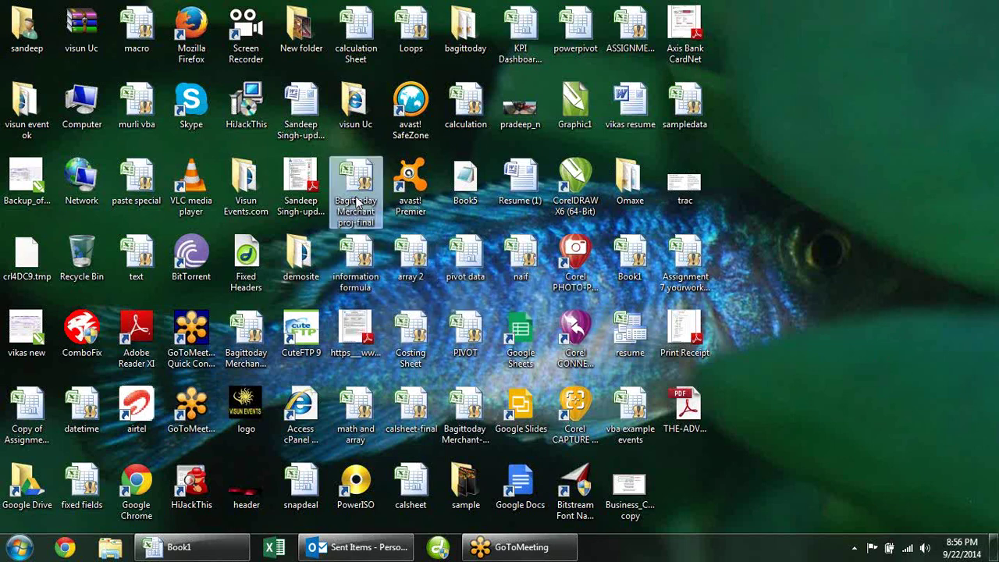
left_click(409, 250)
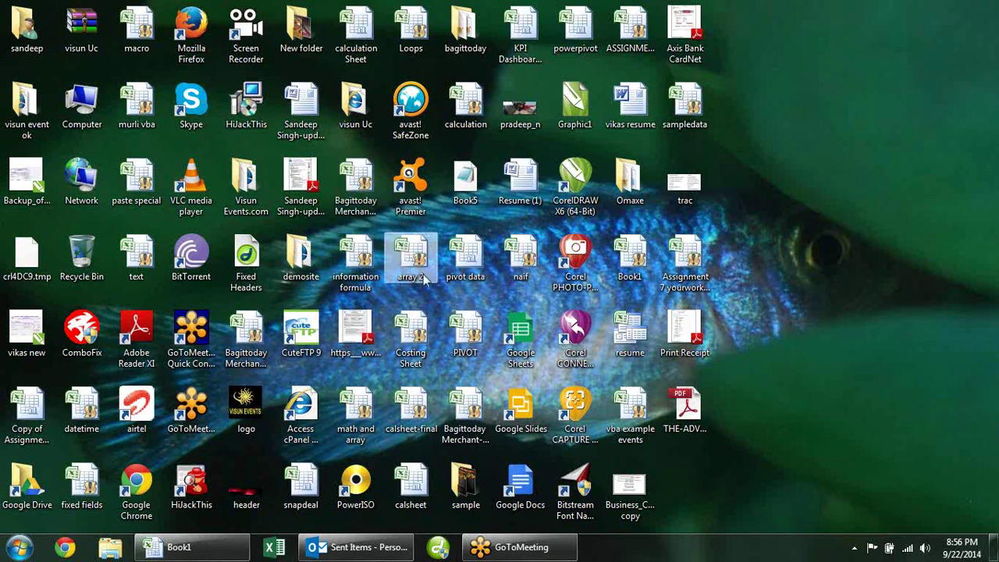
left_click(364, 270, "ctrl")
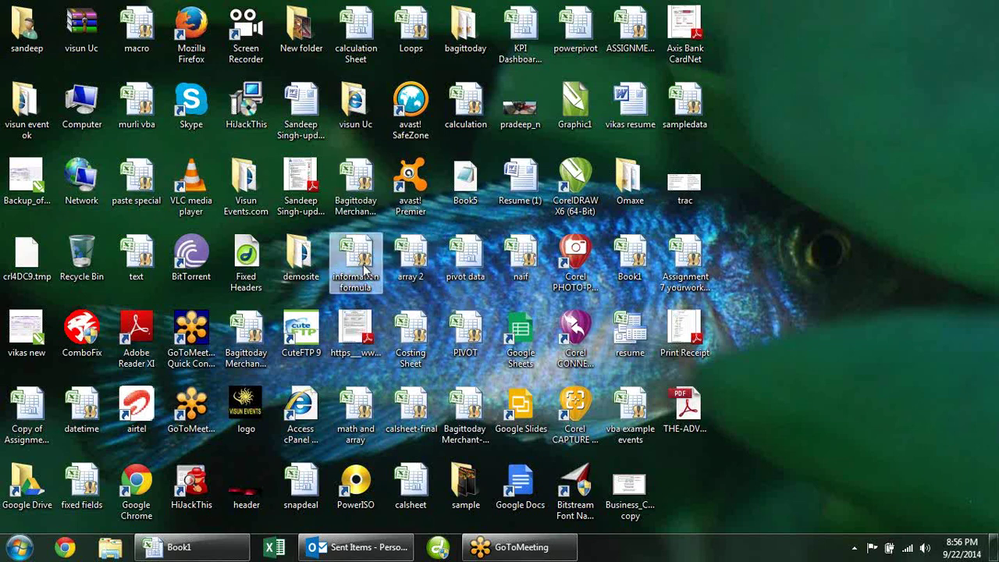
left_click(367, 202)
left_click(420, 353)
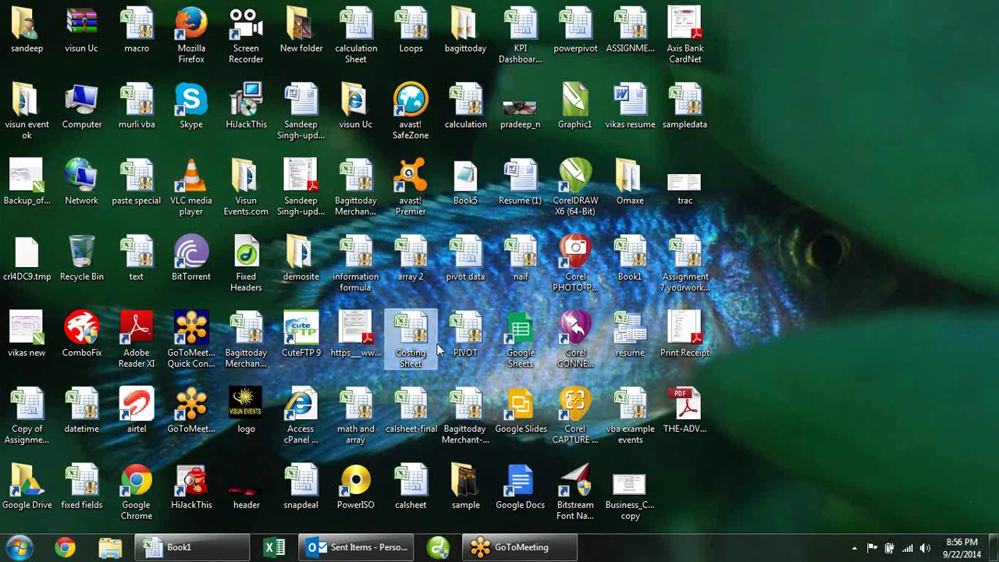
left_click(419, 274)
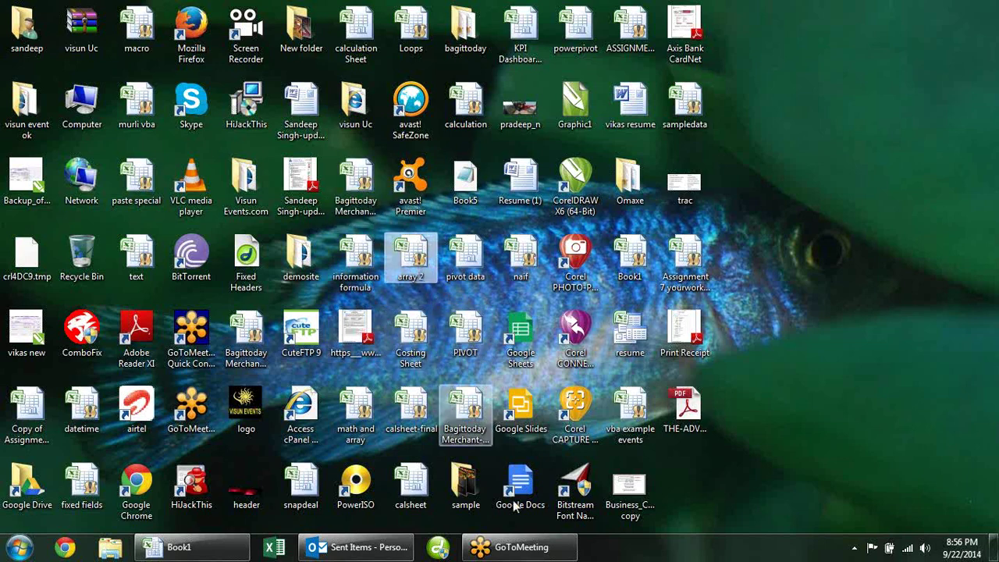
left_click(217, 548)
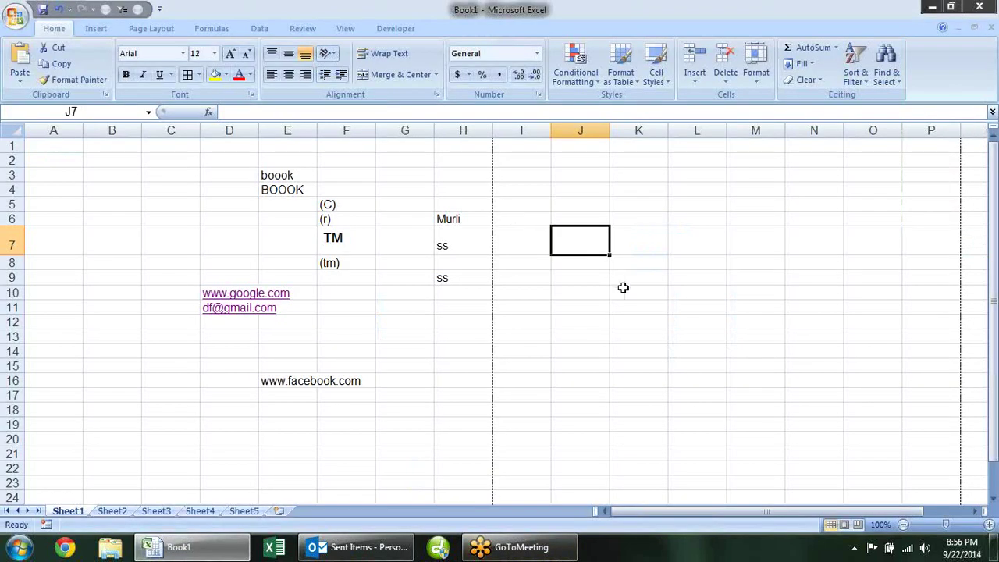
Step: Insert an empty Module1 into Book1's VBA project using Alt+F11
left_click(622, 292)
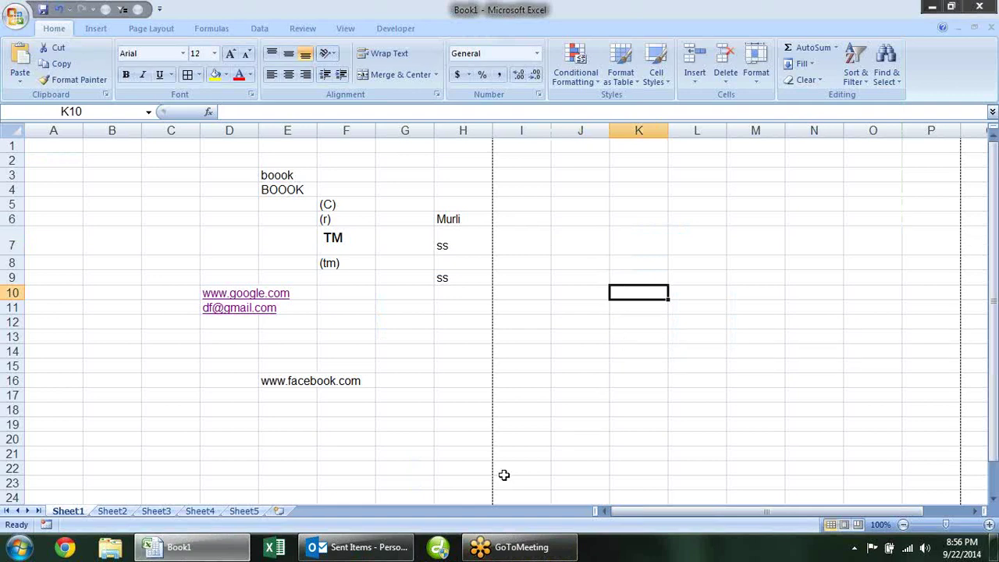
key("alt+F11")
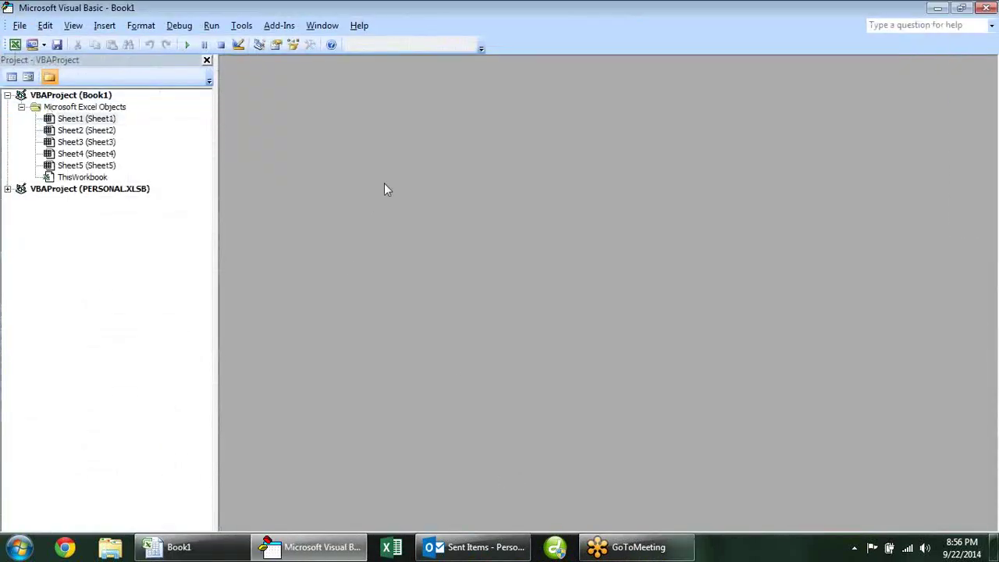
key("alt+i")
key("m")
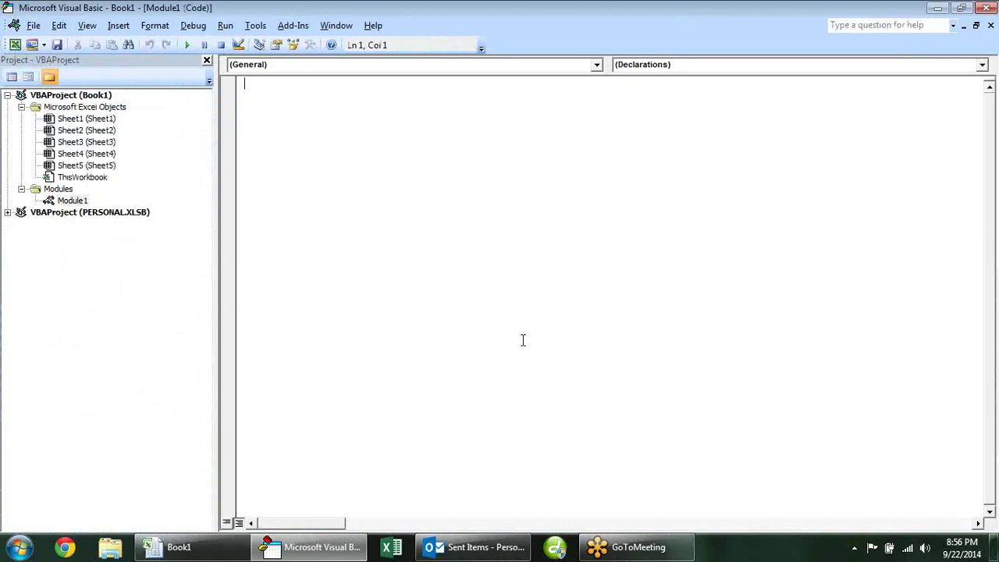
key("alt+F11")
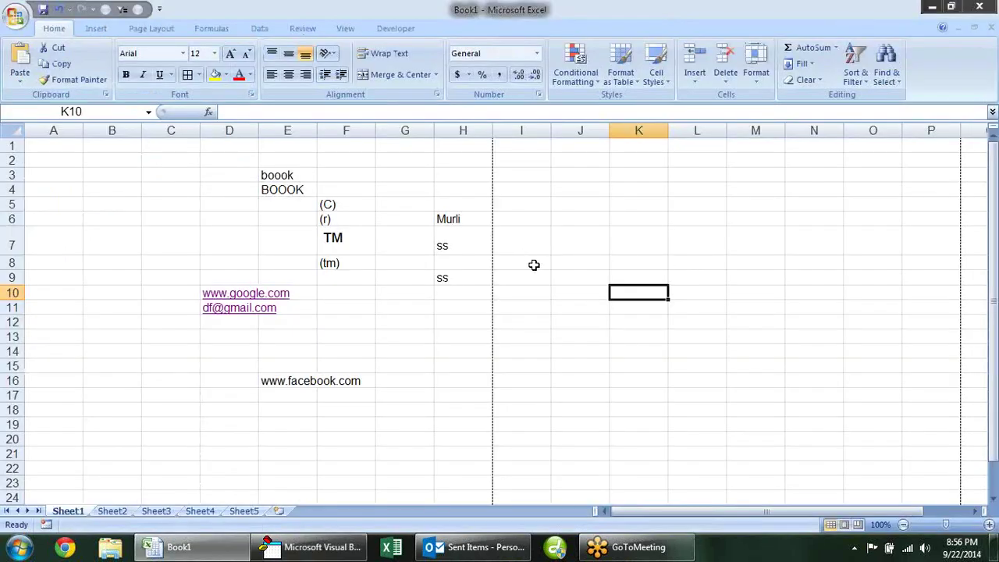
Step: Close the VBA editor and begin saving Book1 through Save As
left_click(534, 266)
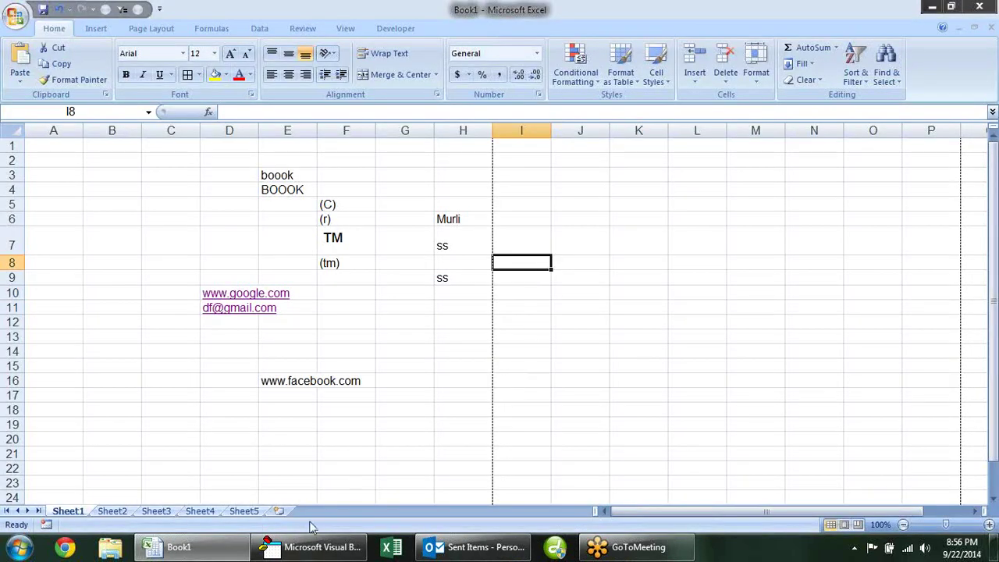
mouse_move(313, 530)
left_click(171, 474)
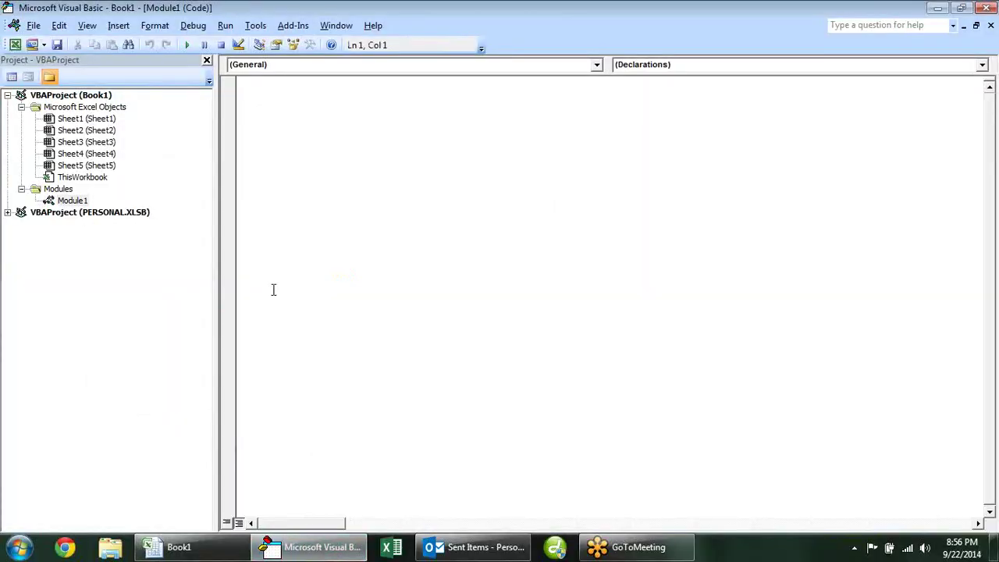
left_click(982, 8)
left_click(697, 229)
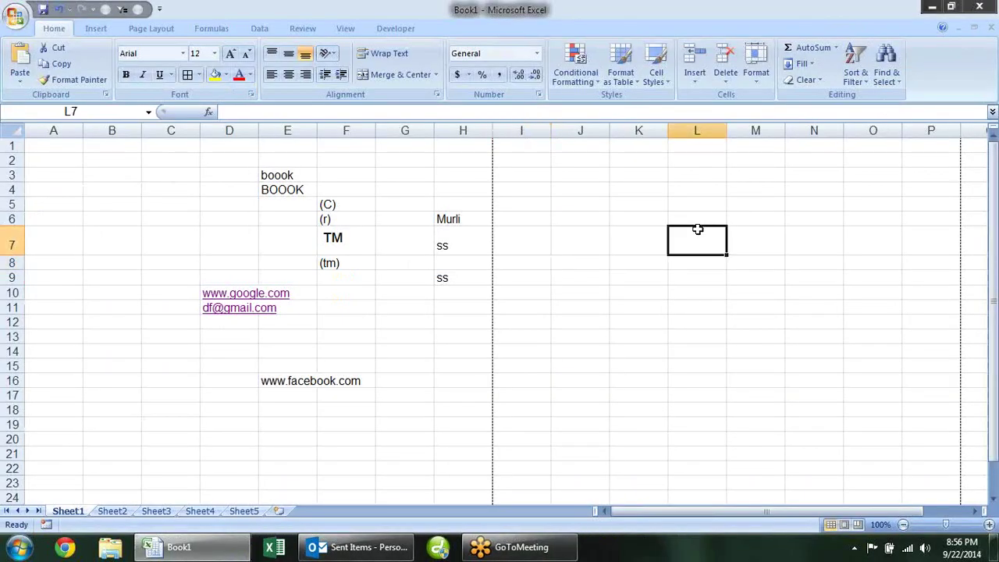
key("ctrl+s")
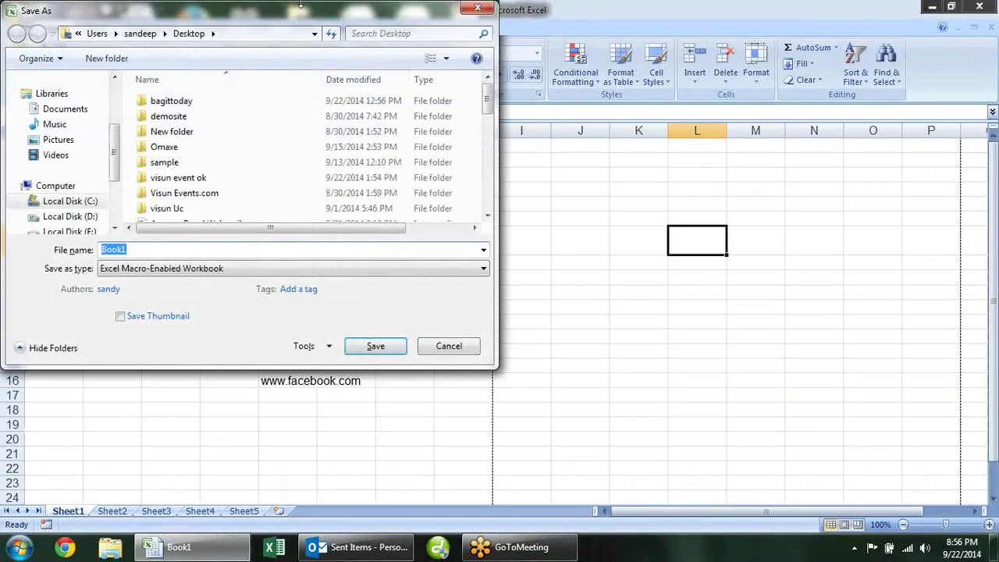
Step: Confirm Excel Macro-Enabled Workbook as the save type, then cancel without saving
left_click_drag(281, 21, 463, 53)
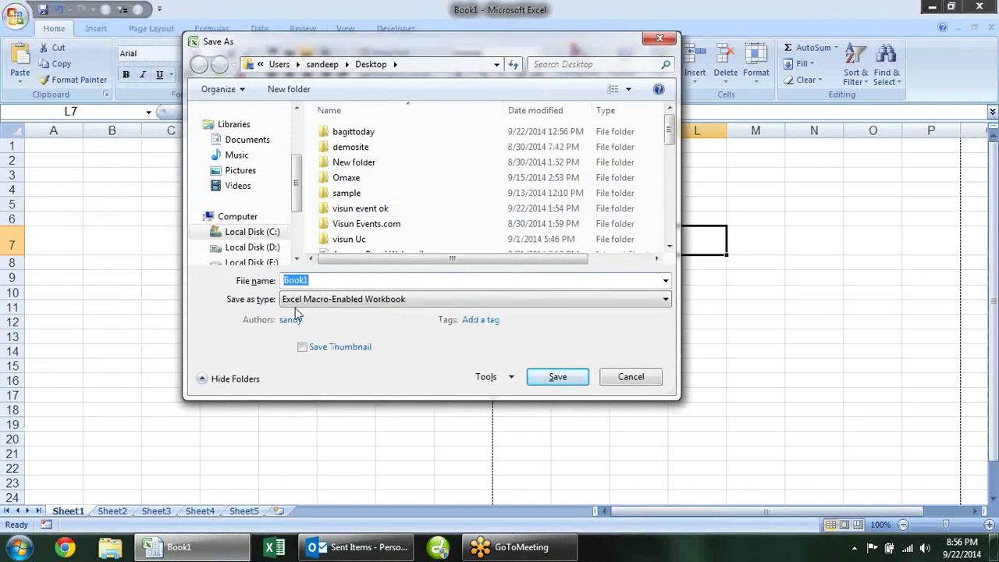
left_click(432, 301)
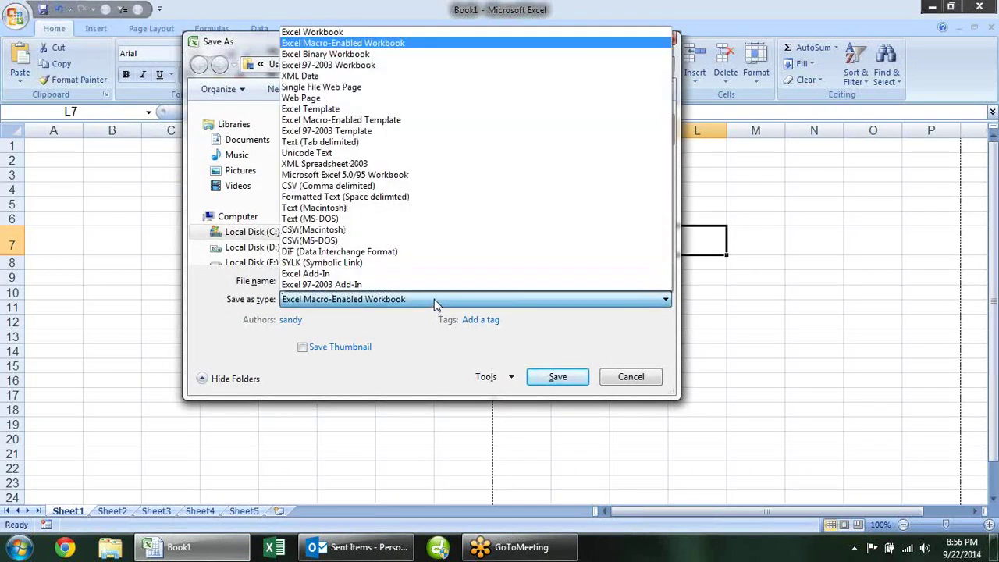
left_click(388, 45)
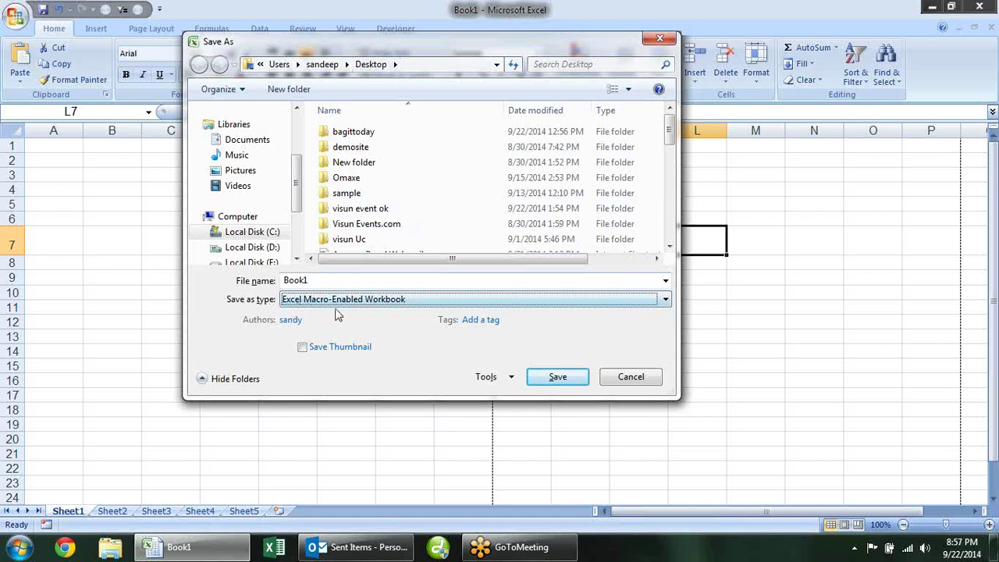
left_click(640, 377)
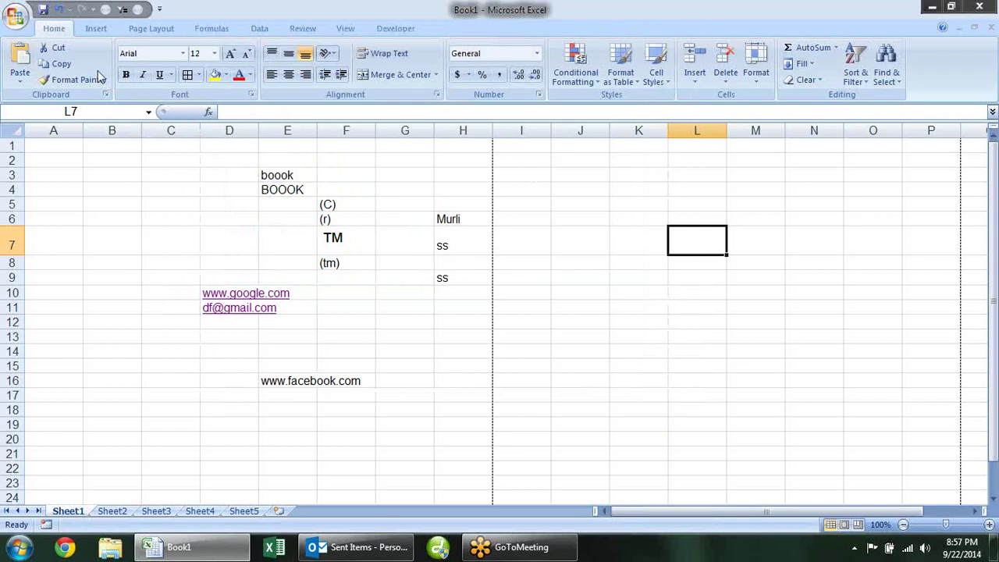
Step: Set Excel Options' default save format to Excel Macro-Enabled Workbook
left_click(18, 17)
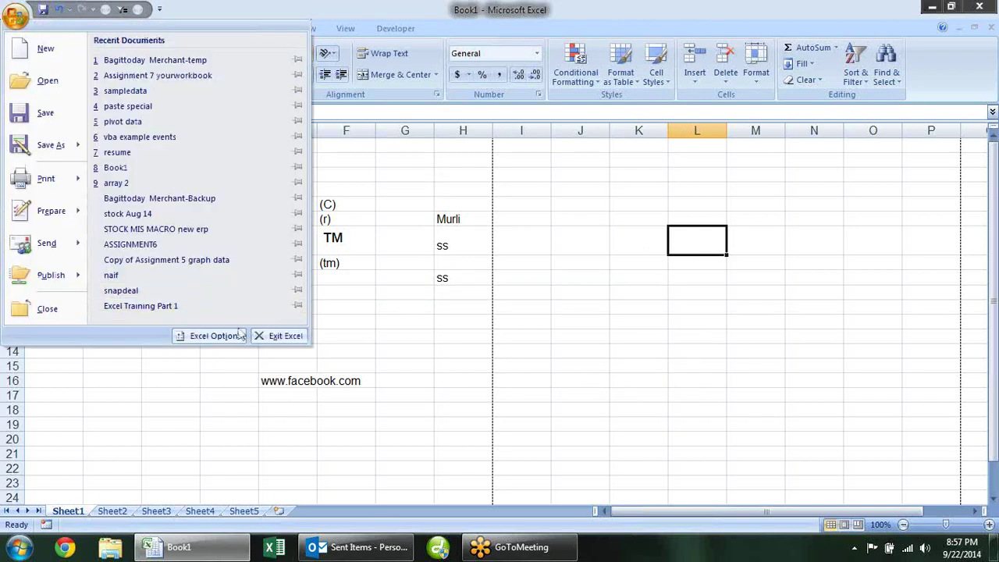
left_click(233, 336)
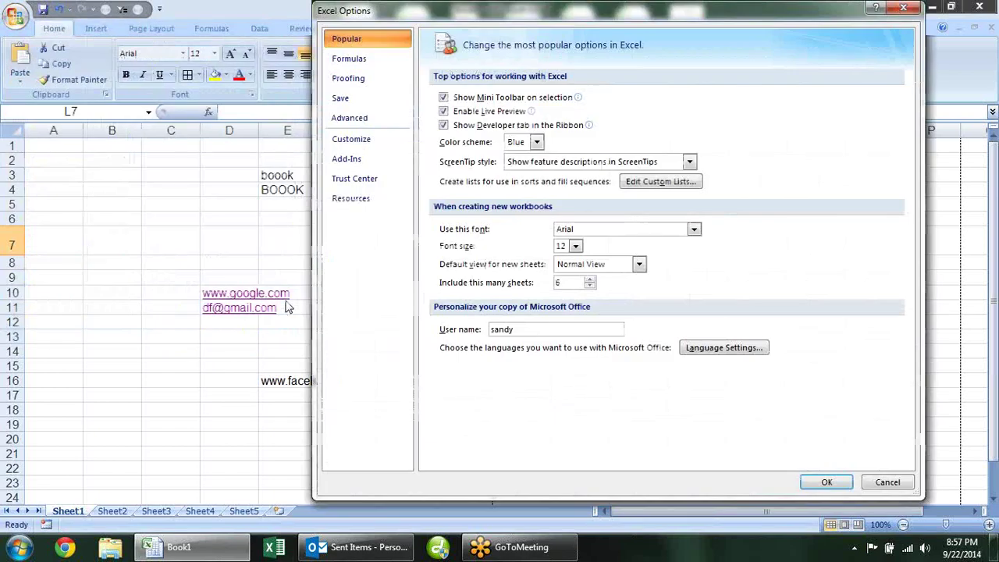
left_click(359, 102)
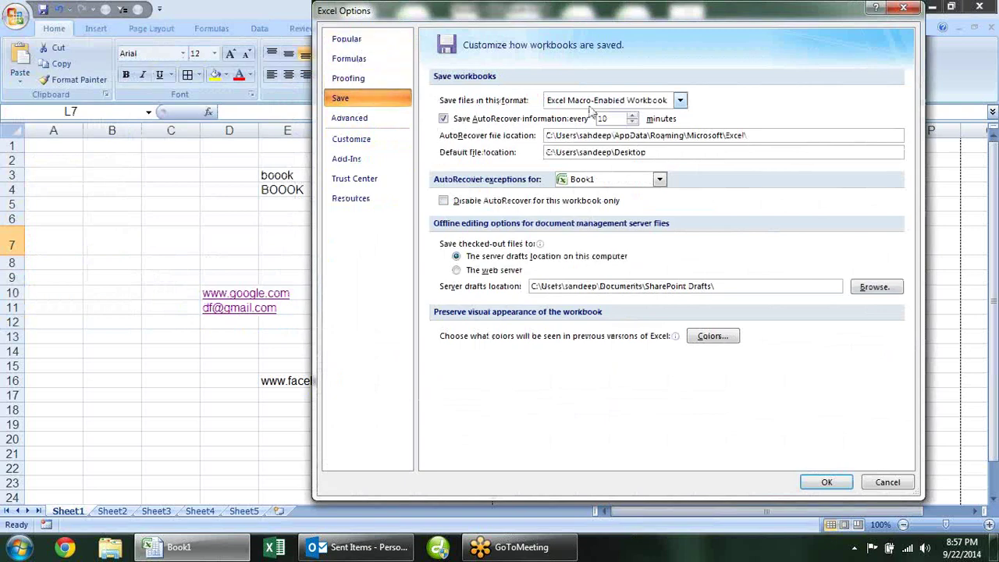
left_click(680, 101)
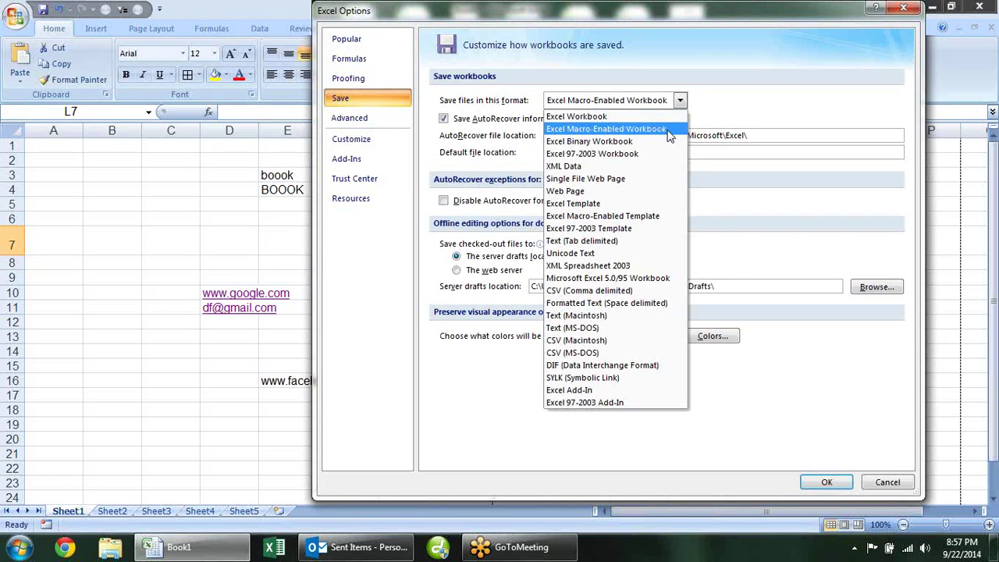
left_click(607, 129)
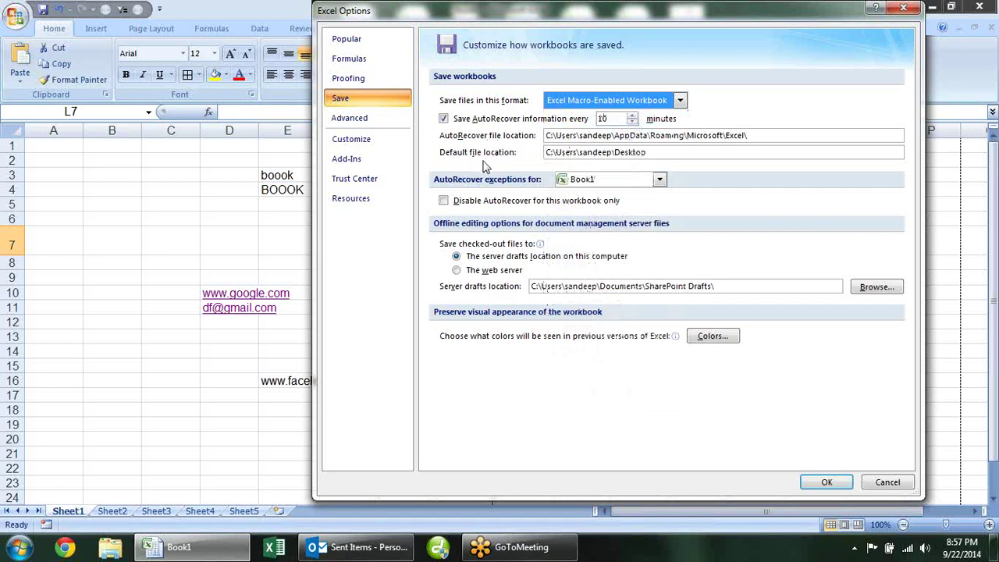
Step: Check the Desktop default file location path and confirm the options with OK
left_click(658, 155)
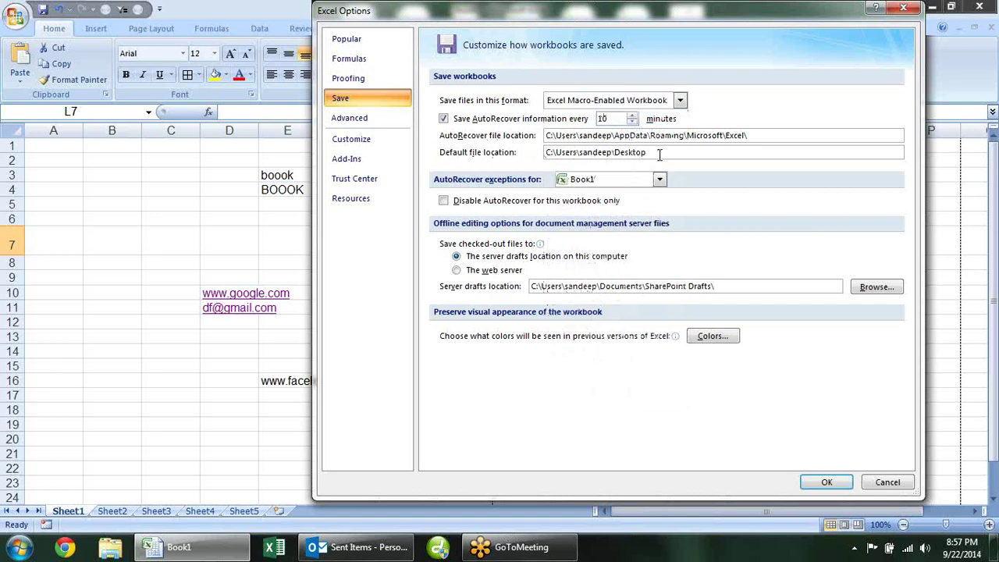
left_click_drag(659, 154, 550, 135)
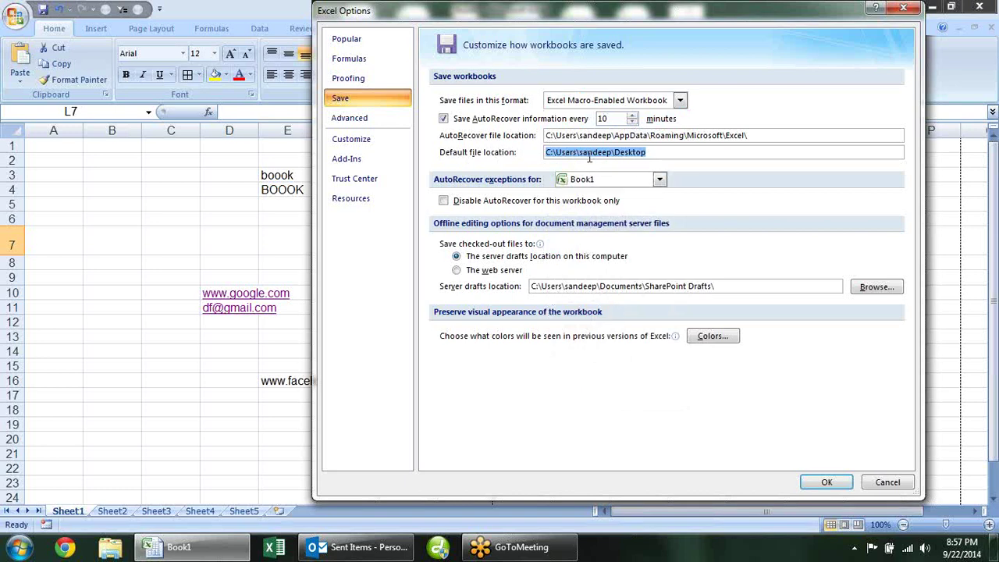
left_click(662, 153)
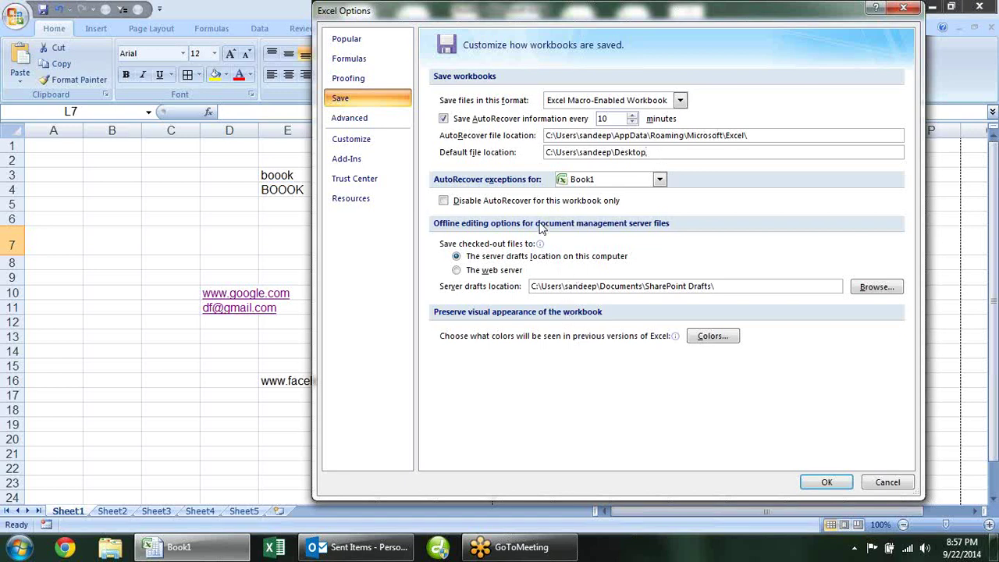
left_click(826, 482)
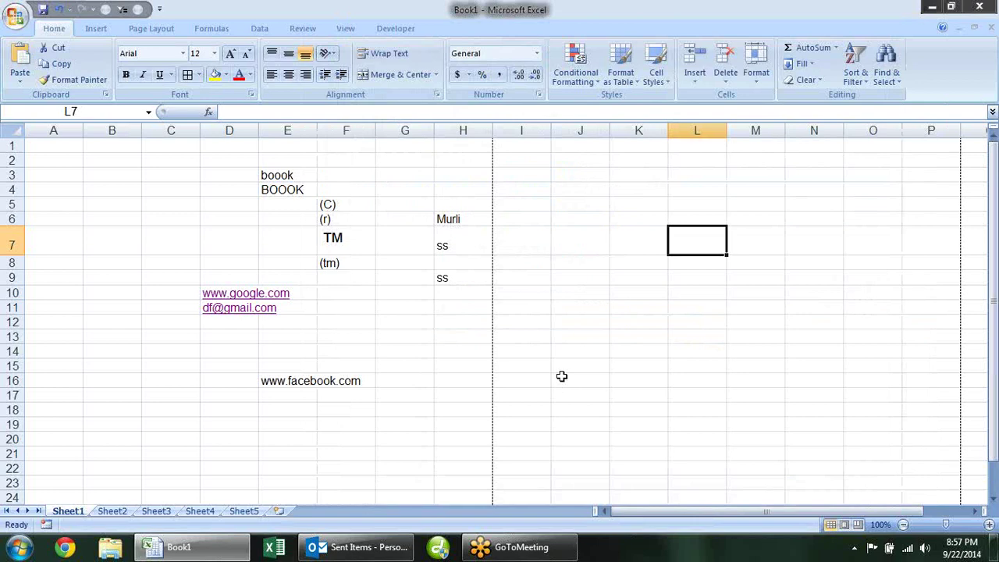
Step: Select I15 and reopen Excel Options on the Save page, showing AutoRecover every 10 minutes
left_click(539, 369)
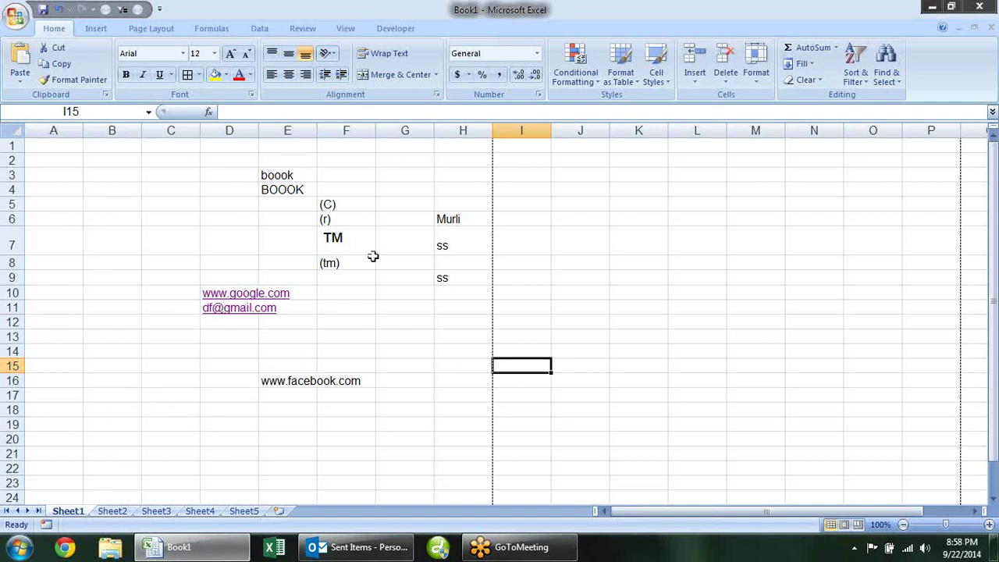
left_click(15, 15)
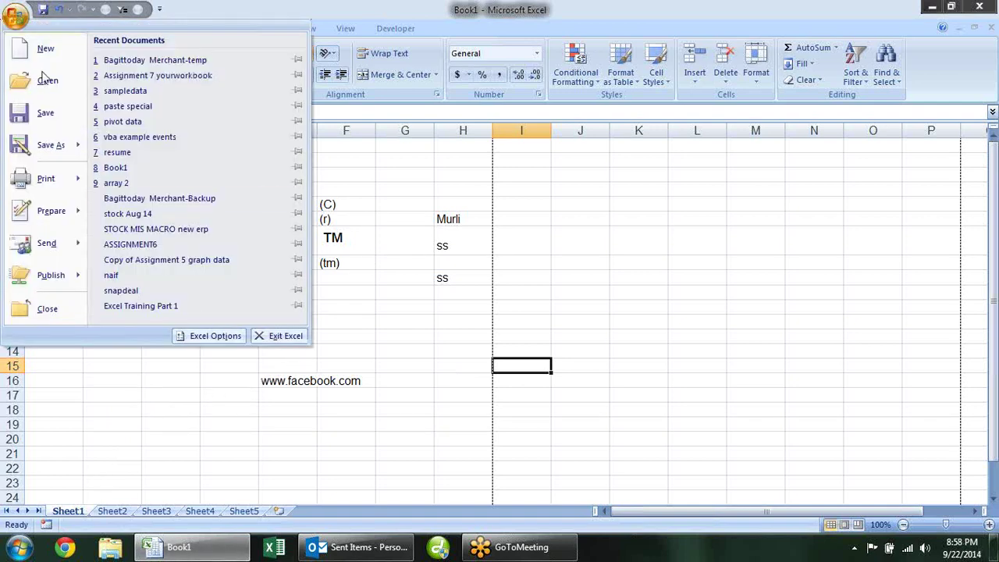
left_click(232, 338)
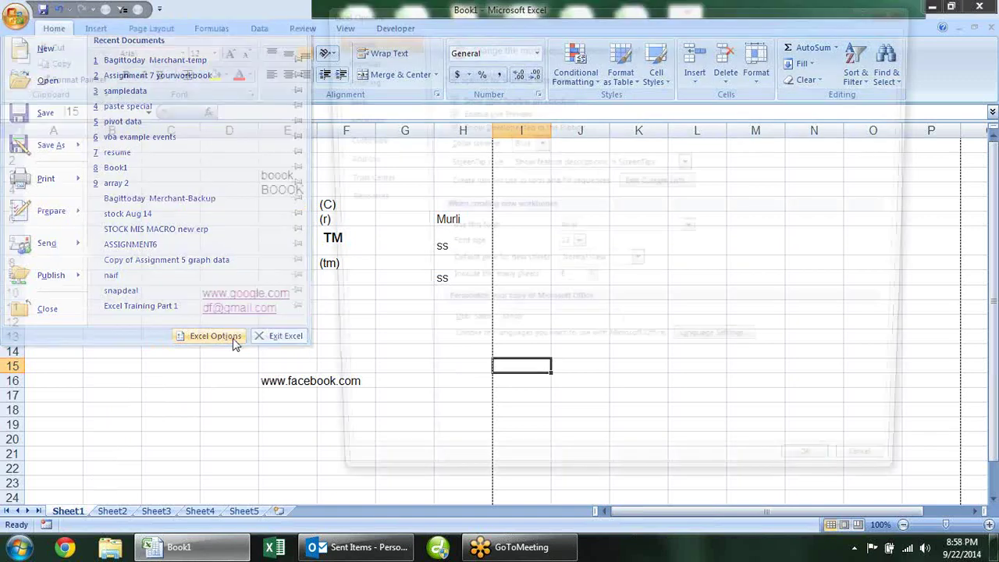
left_click(387, 94)
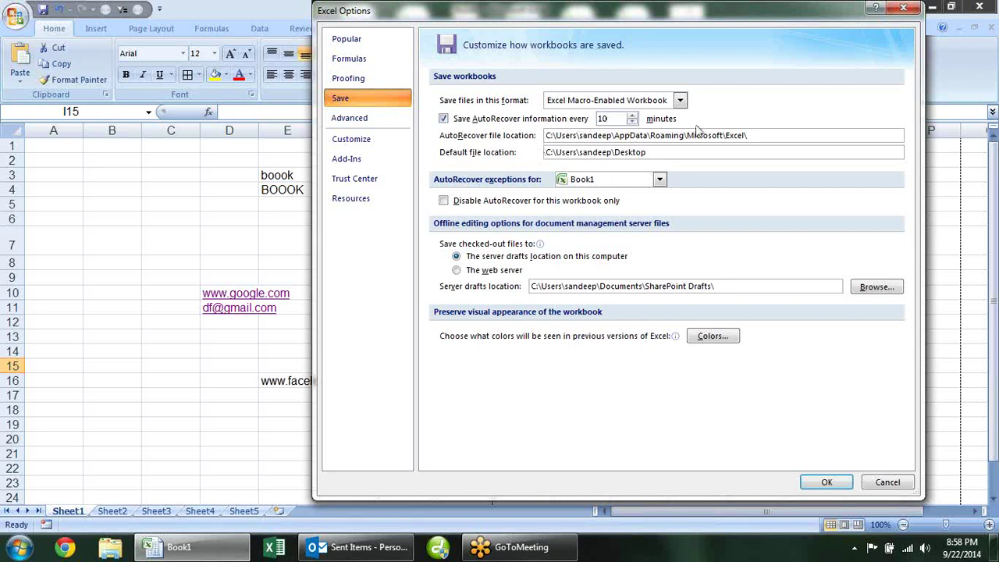
Step: Copy the AutoRecover file location path, briefly turning AutoRecover saving off and back on
left_click(770, 135)
mouse_move(771, 135)
left_mouse_down()
mouse_move(576, 129)
mouse_move(551, 146)
left_mouse_up()
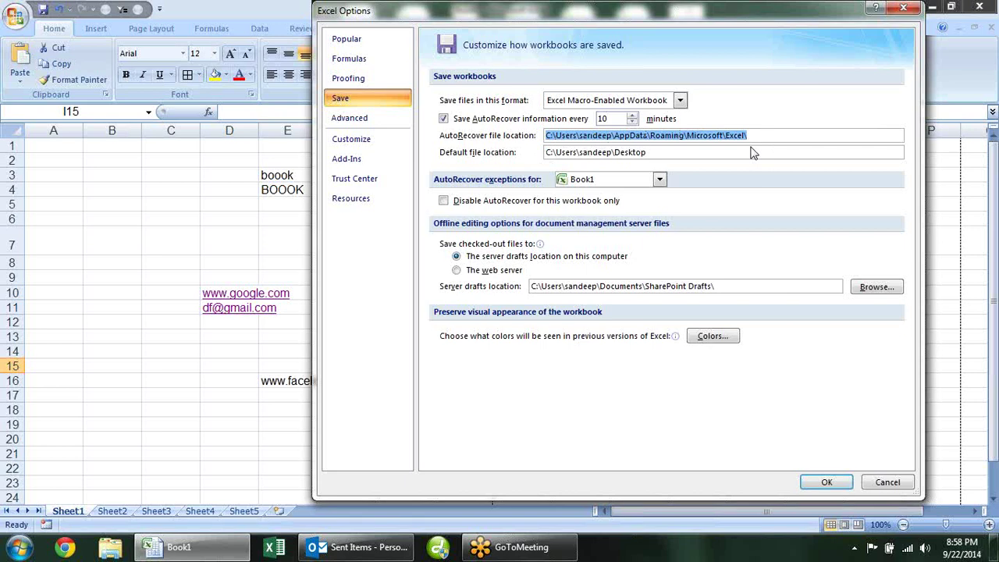
left_click(770, 135)
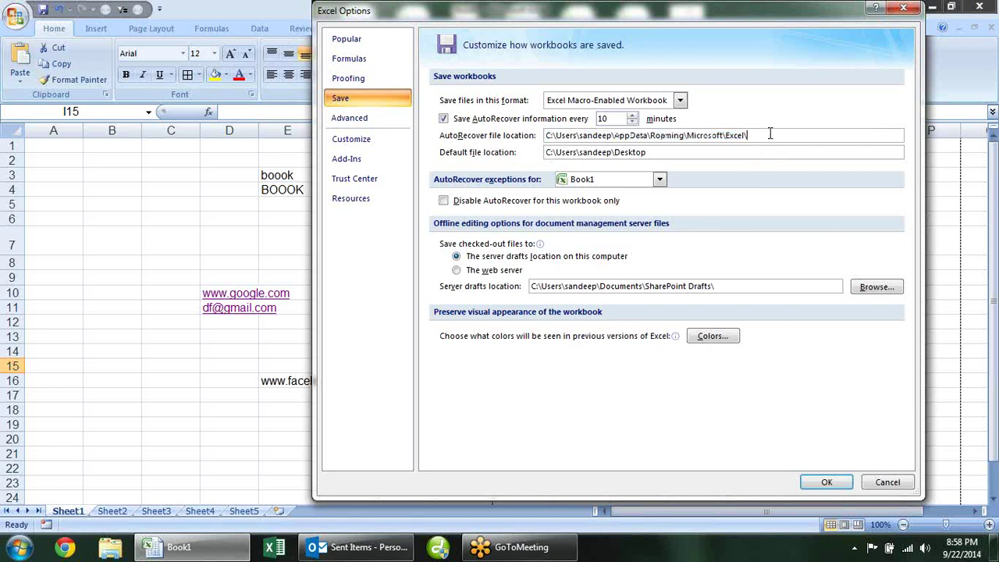
left_click(443, 119)
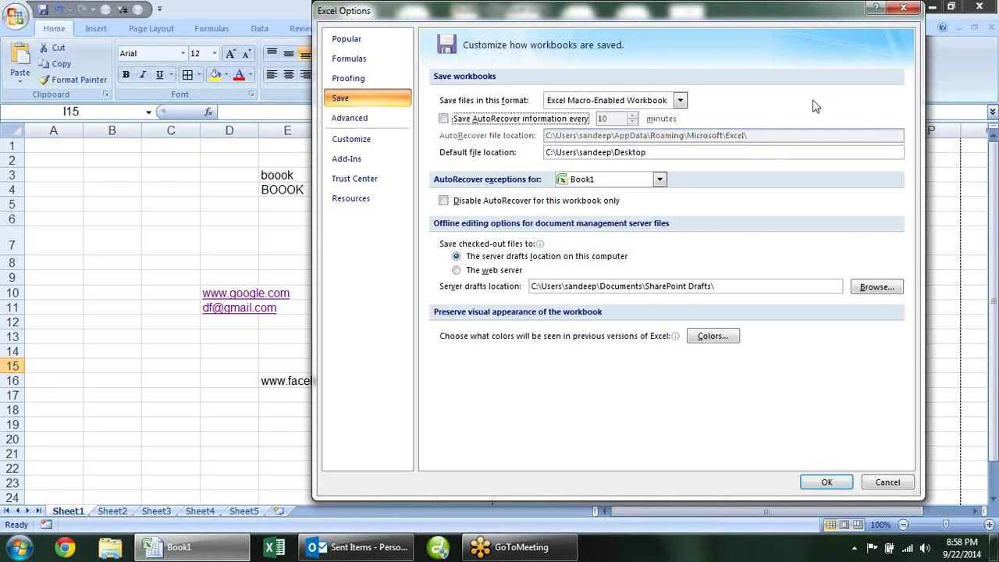
left_click(460, 120)
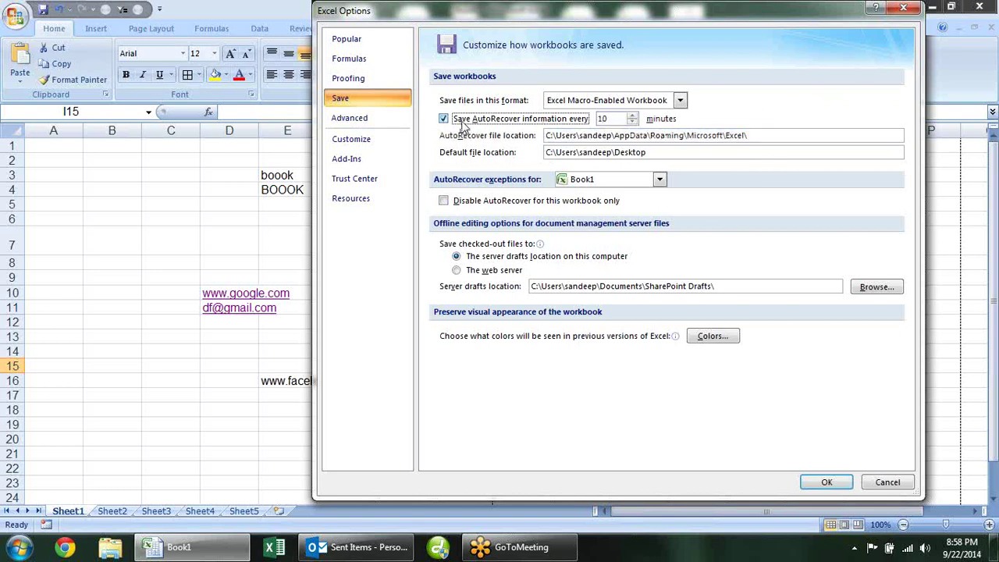
left_click_drag(765, 136, 545, 135)
key("ctrl+c")
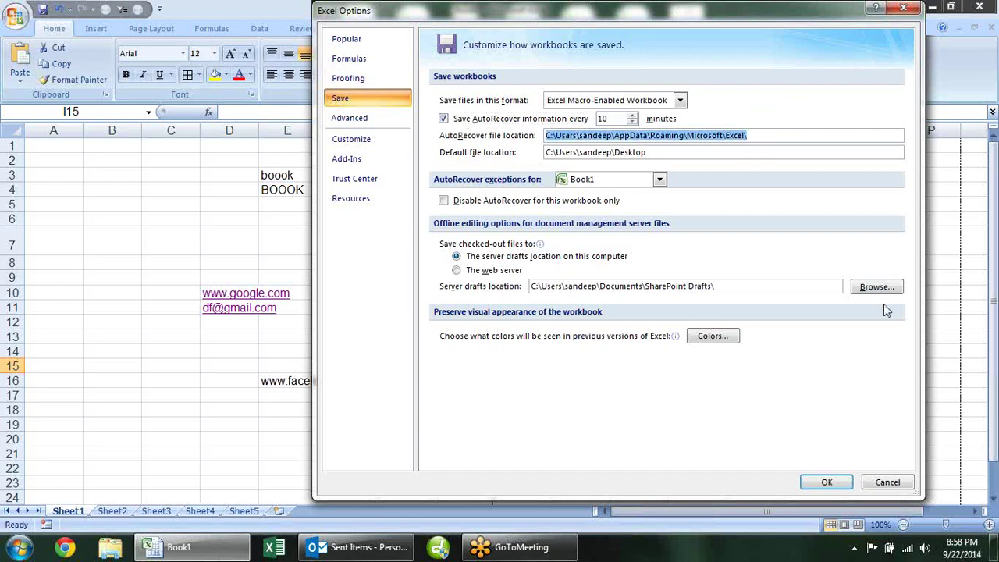
Step: Check the AutoRecover folder by pasting its path into a file browser, then close it
left_click(110, 547)
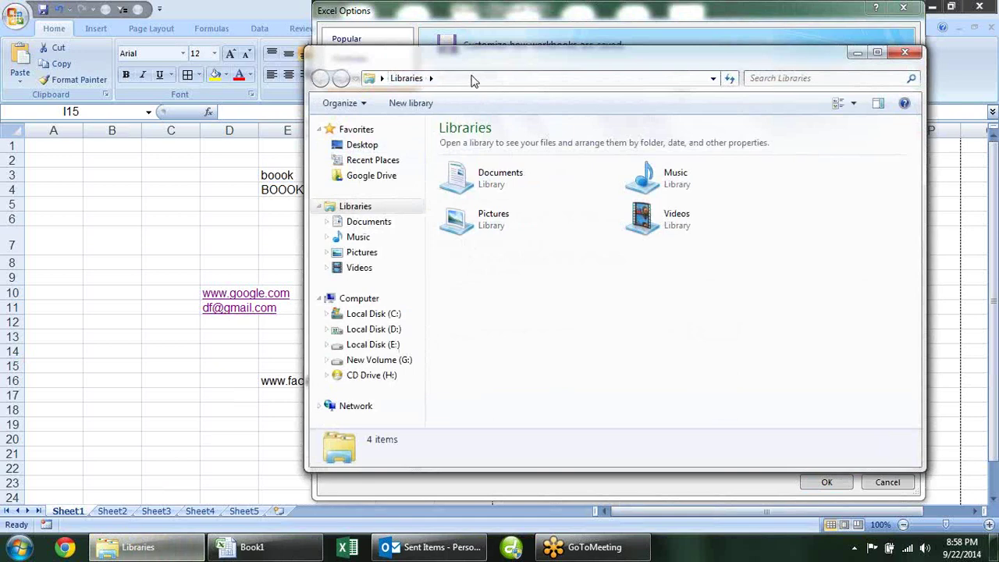
left_click(465, 79)
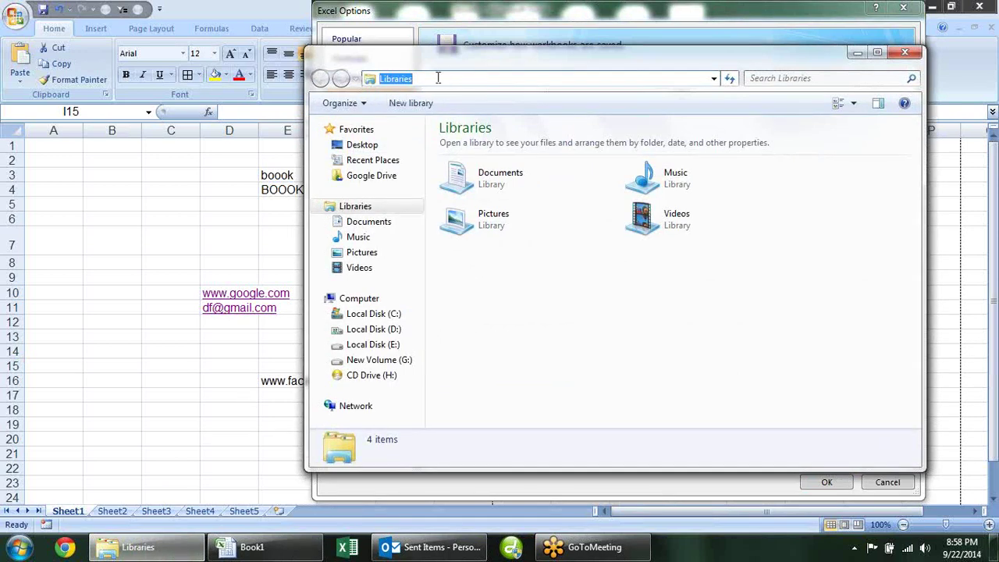
key("ctrl+v")
key("Return")
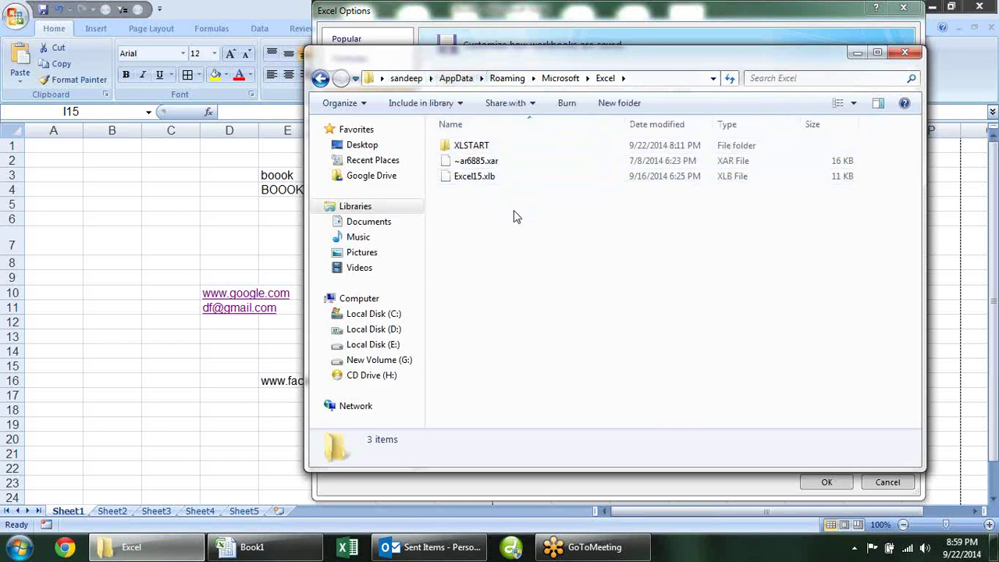
left_click(904, 58)
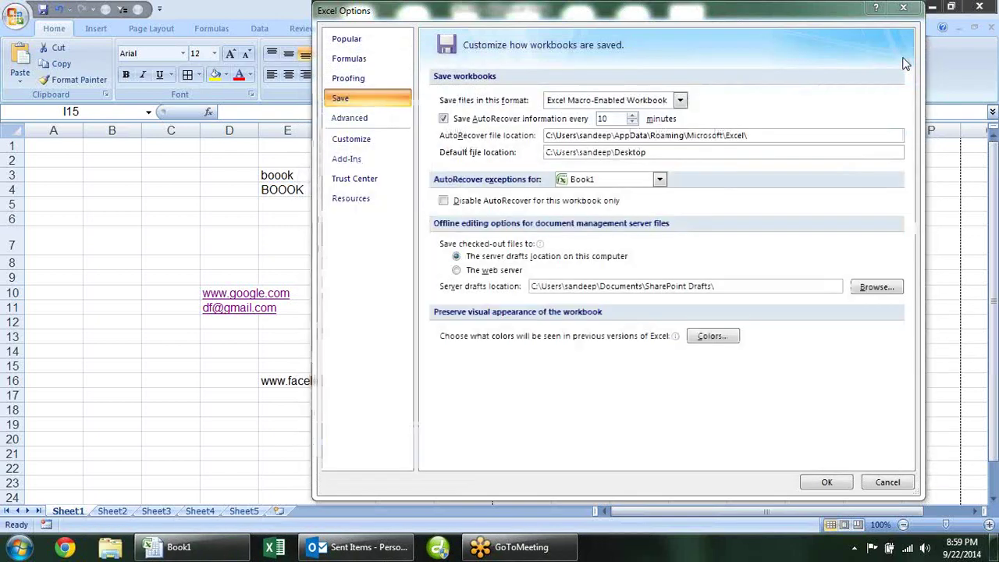
Step: Disable AutoRecover for Book1 only as the exception workbook and apply with OK
mouse_move(746, 23)
left_mouse_down()
mouse_move(667, 20)
mouse_move(638, 38)
left_mouse_up()
left_click(671, 149)
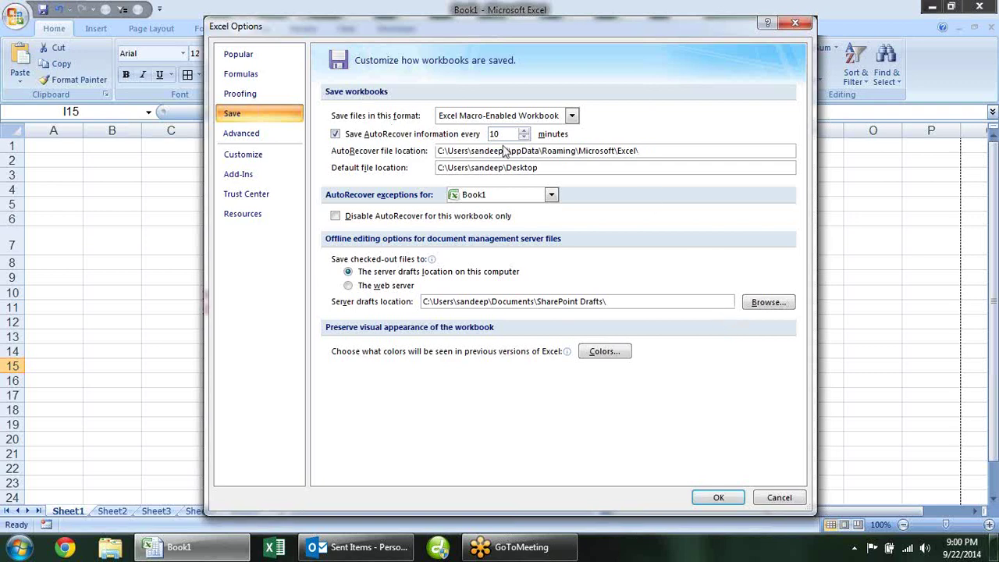
mouse_move(584, 260)
left_click(335, 216)
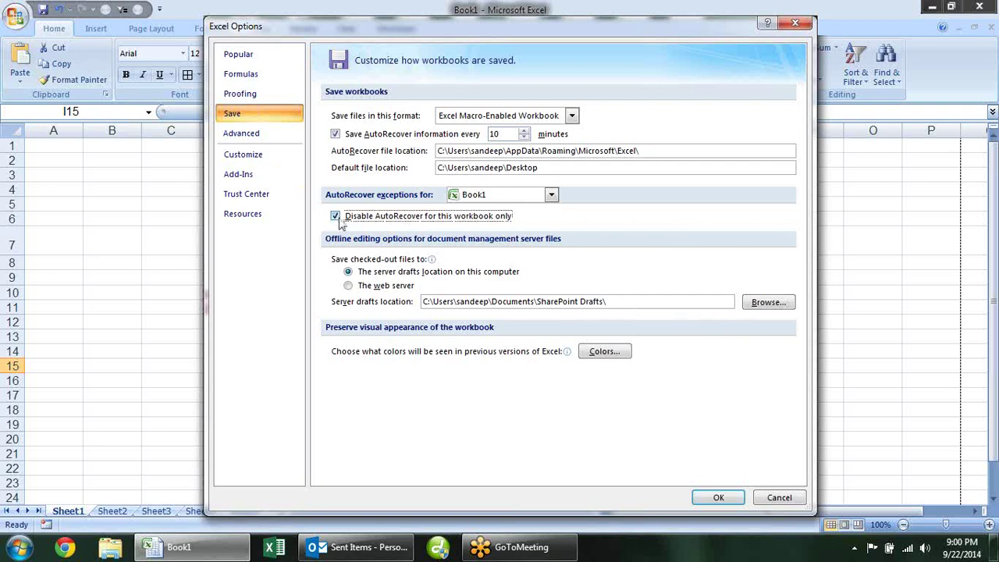
left_click(552, 195)
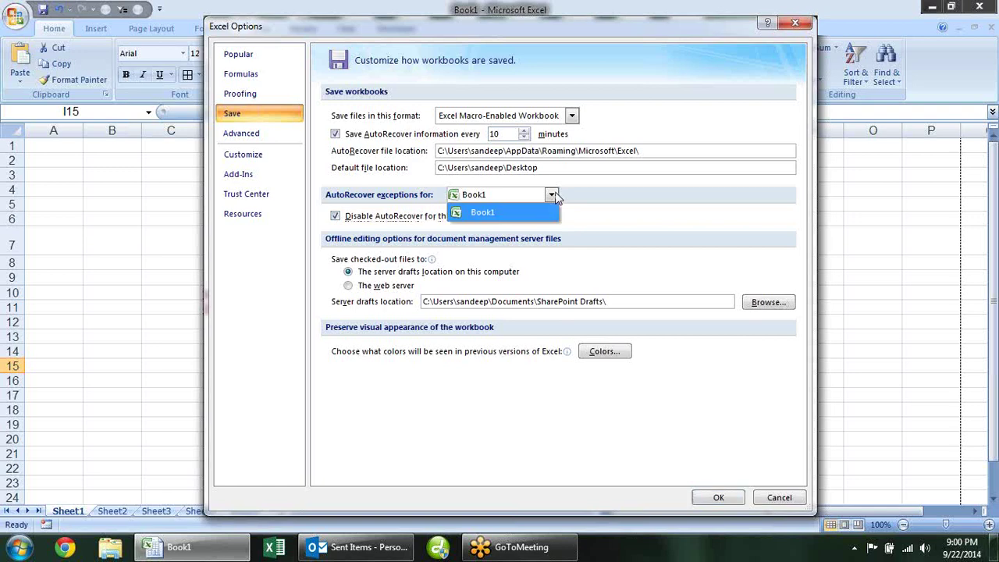
left_click(503, 211)
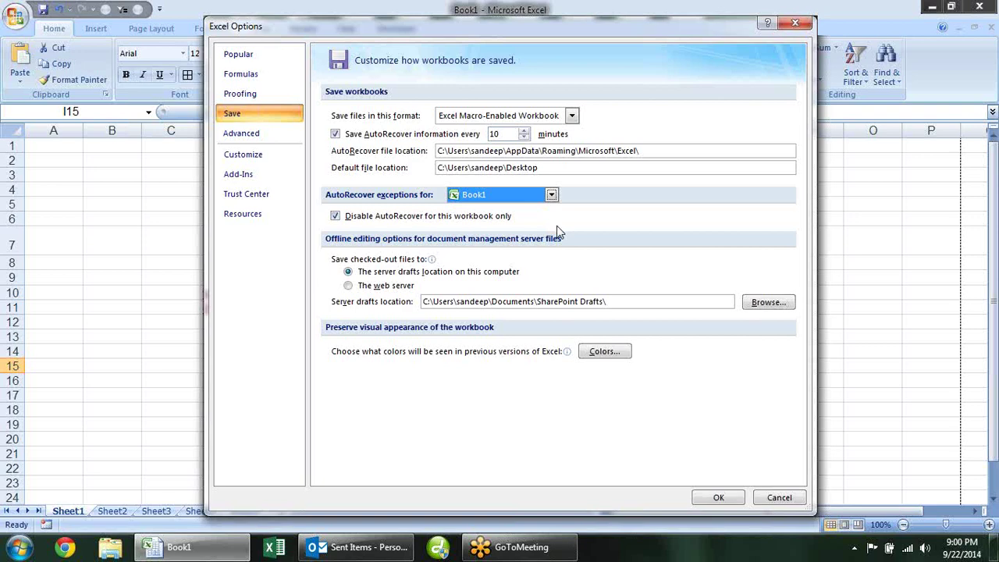
left_click(736, 498)
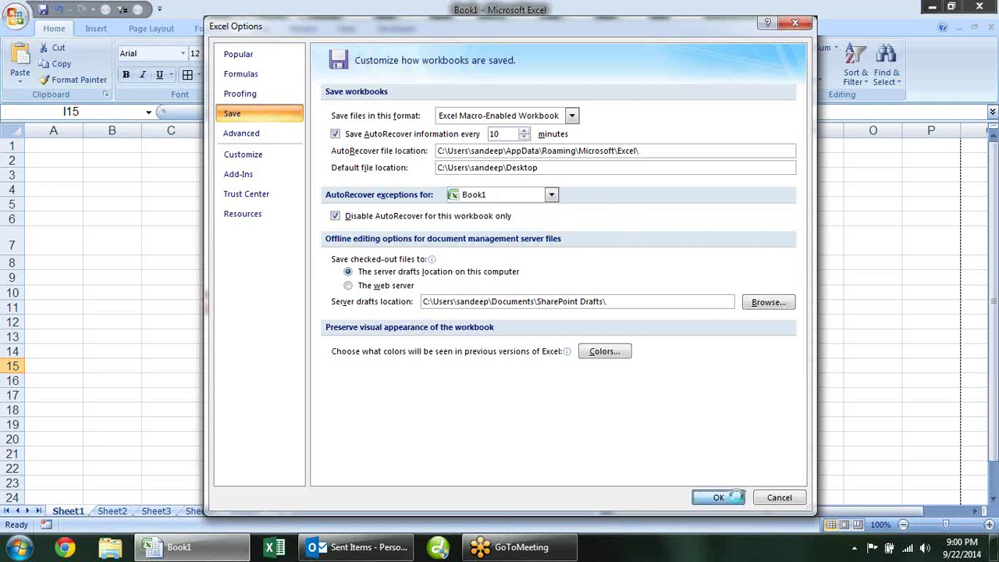